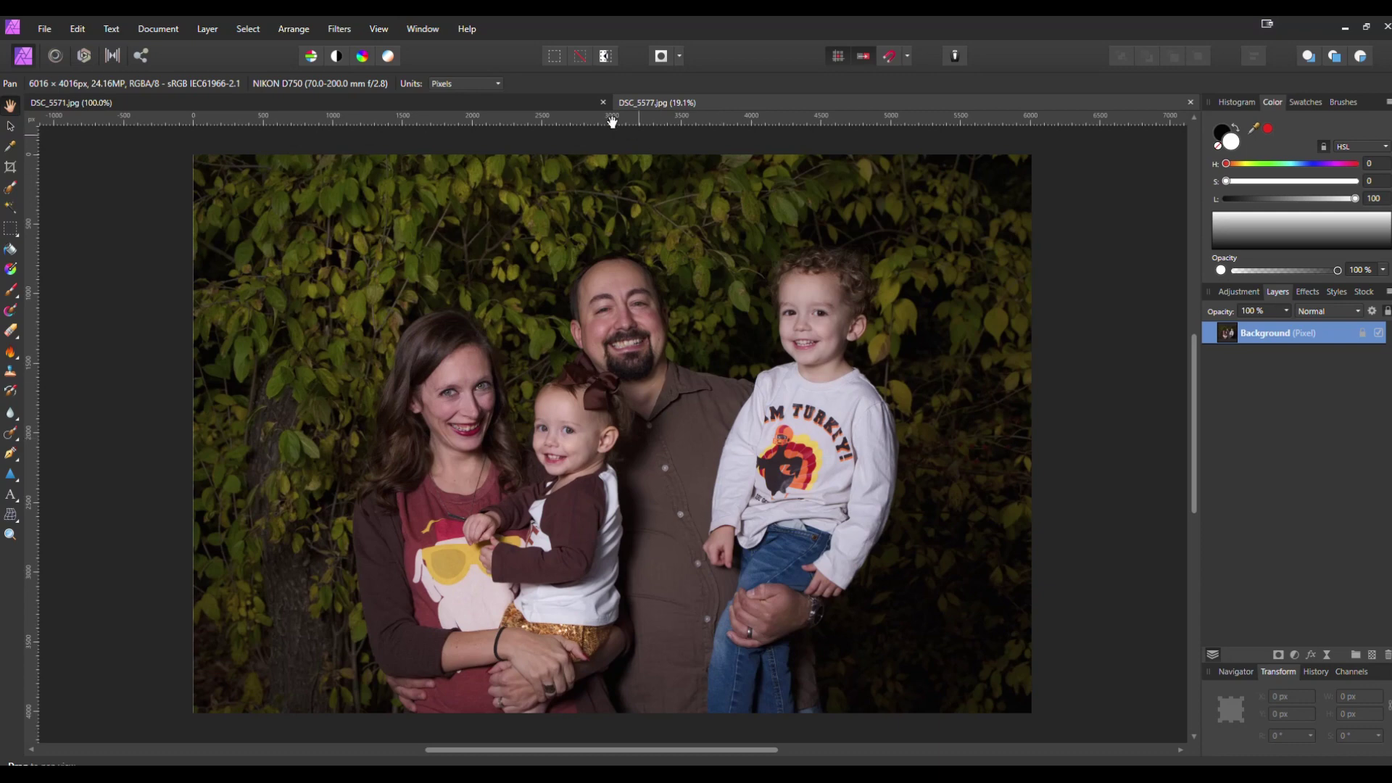
Step: Compare the DSC_5571 and DSC_5577 photos to choose the source face
left_click(547, 107)
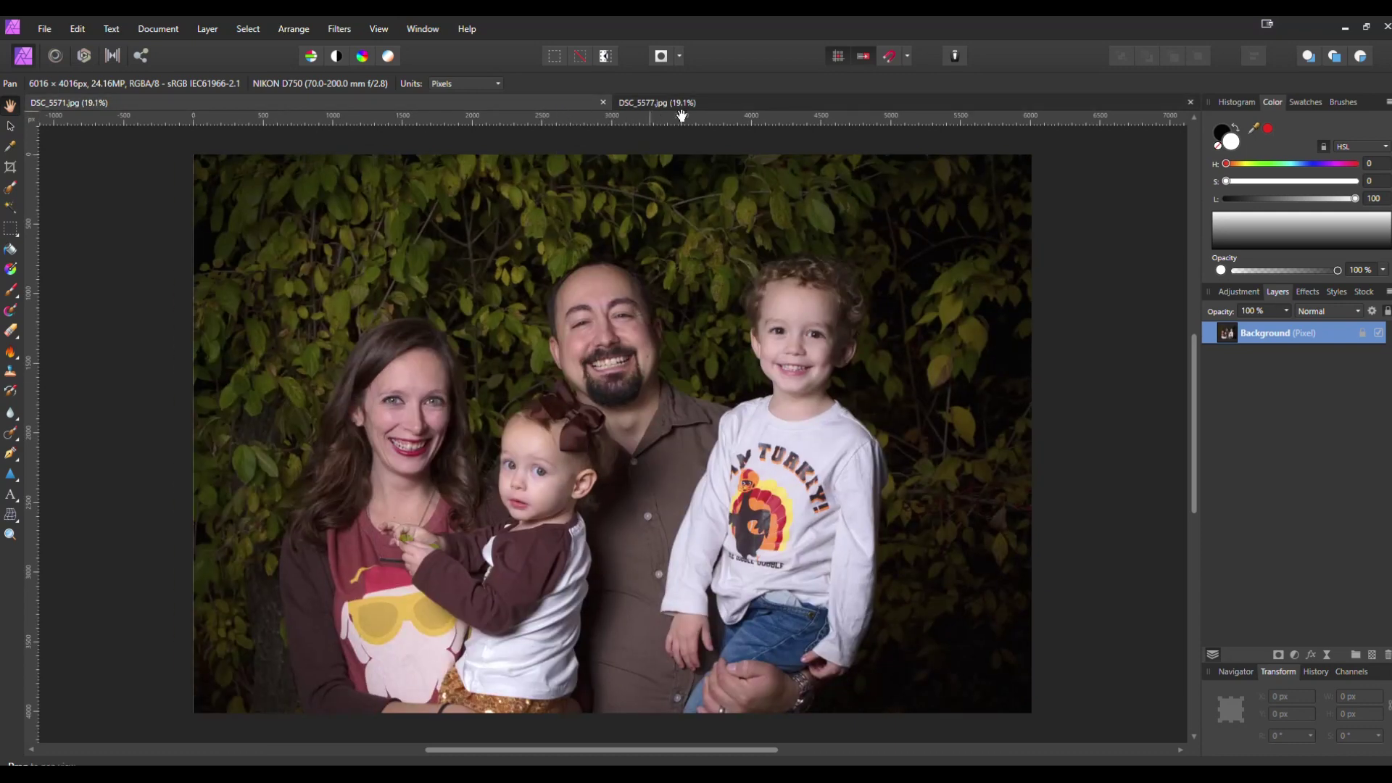
left_click(702, 103)
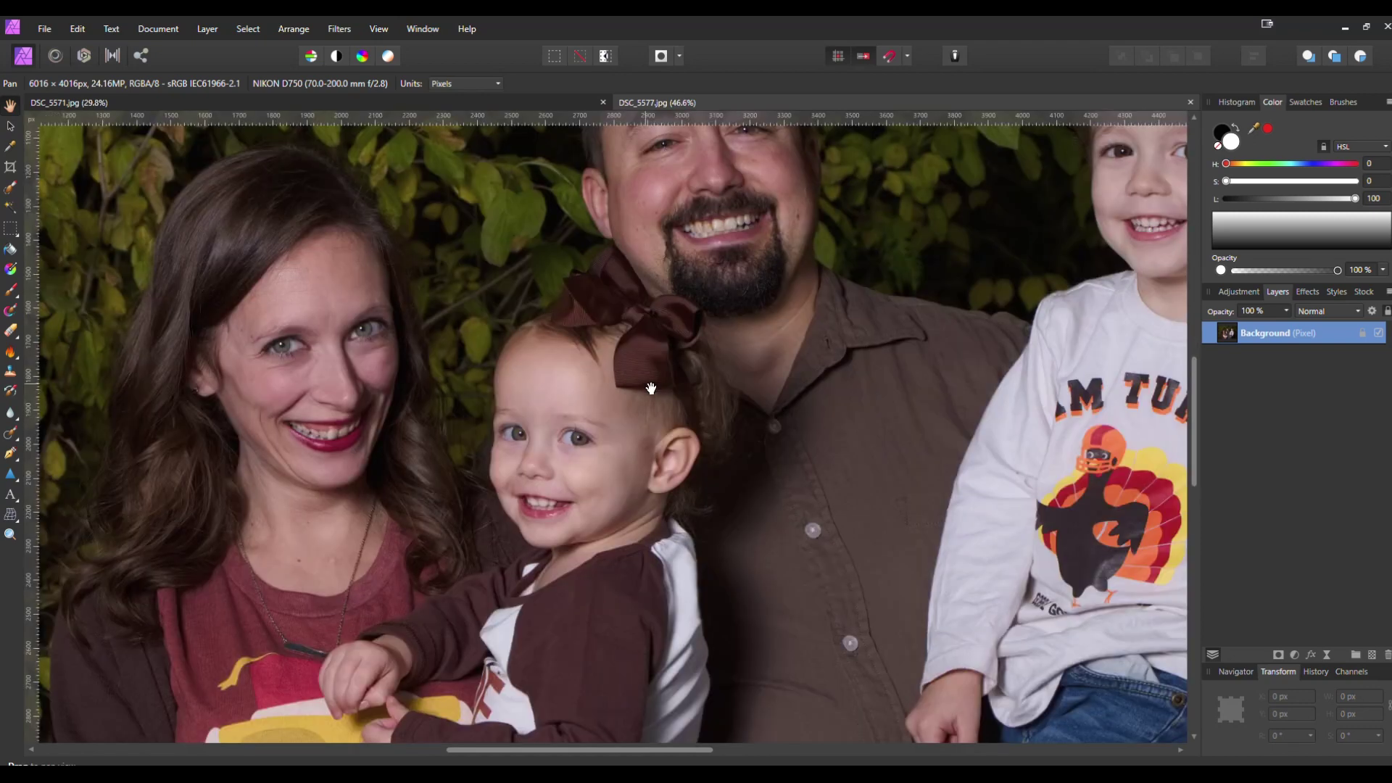
left_click(159, 100)
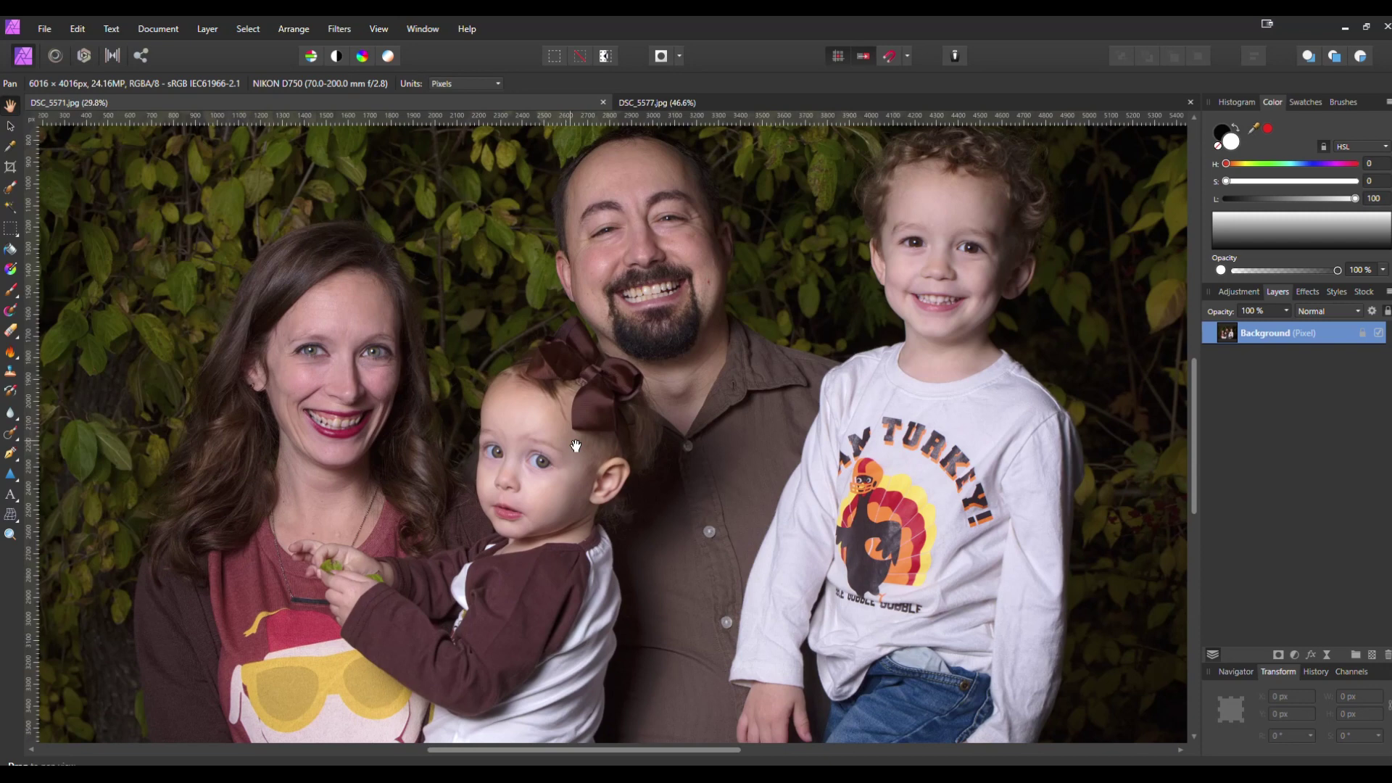
left_click(699, 100)
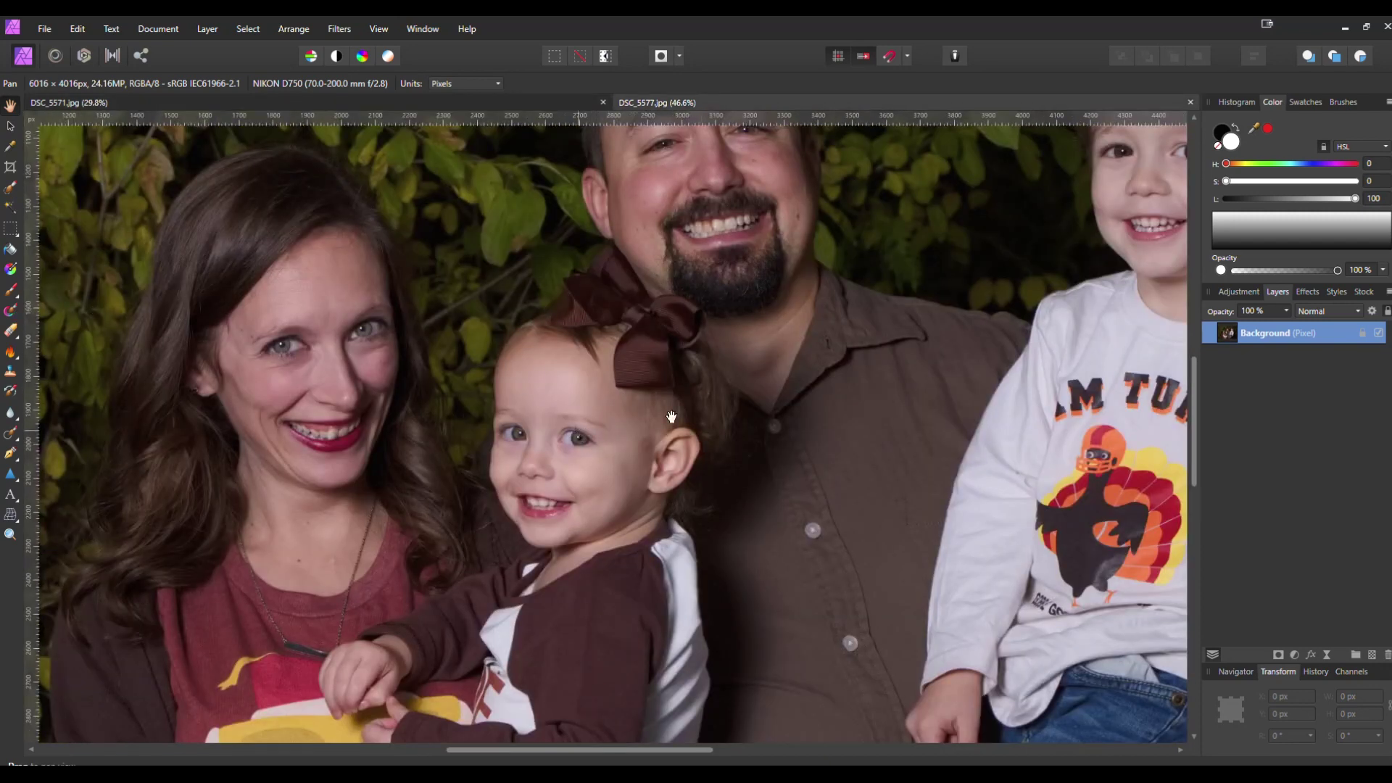
scroll(926, 416, "down", 3)
scroll(700, 422, "up", 1)
scroll(700, 422, "up", 2)
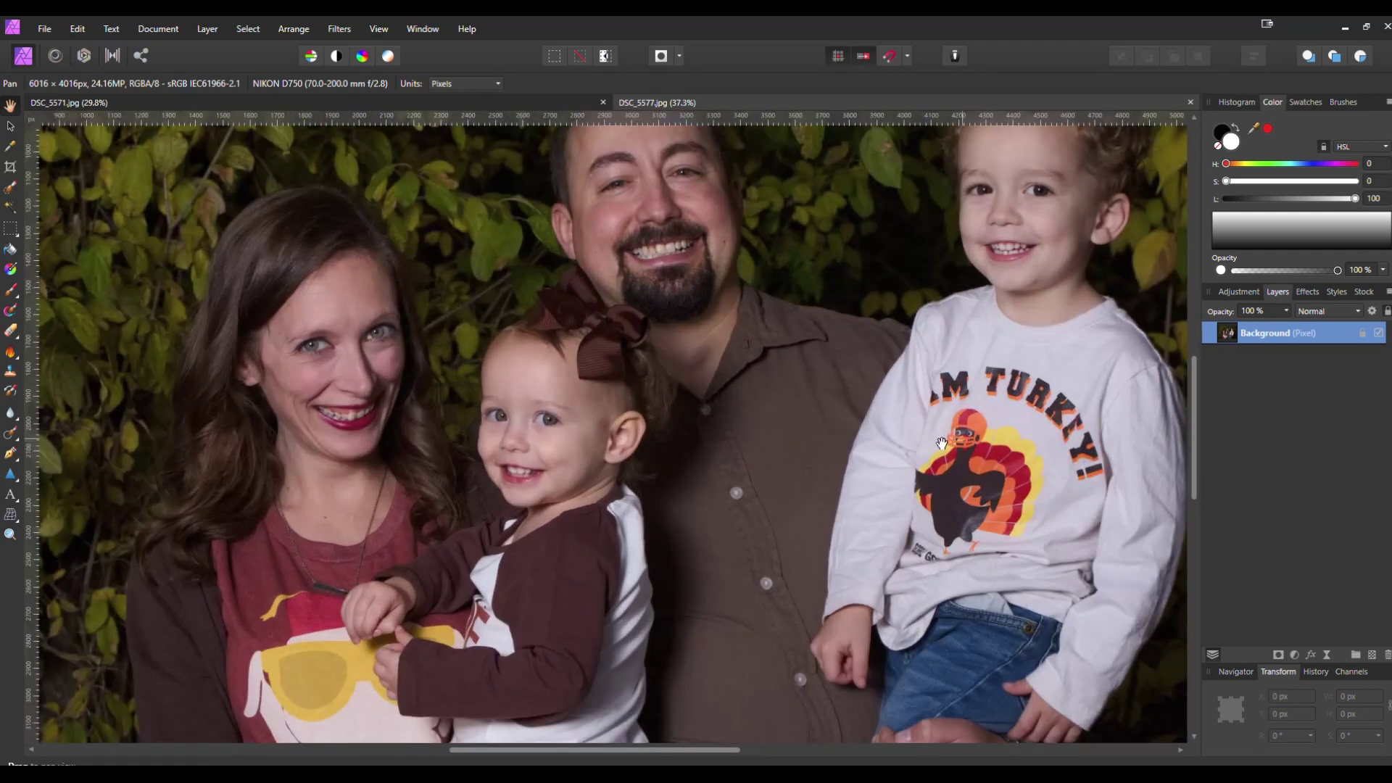
Step: Select a rectangle around the girl's face in DSC_5577 and paste it into DSC_5571
left_click(10, 231)
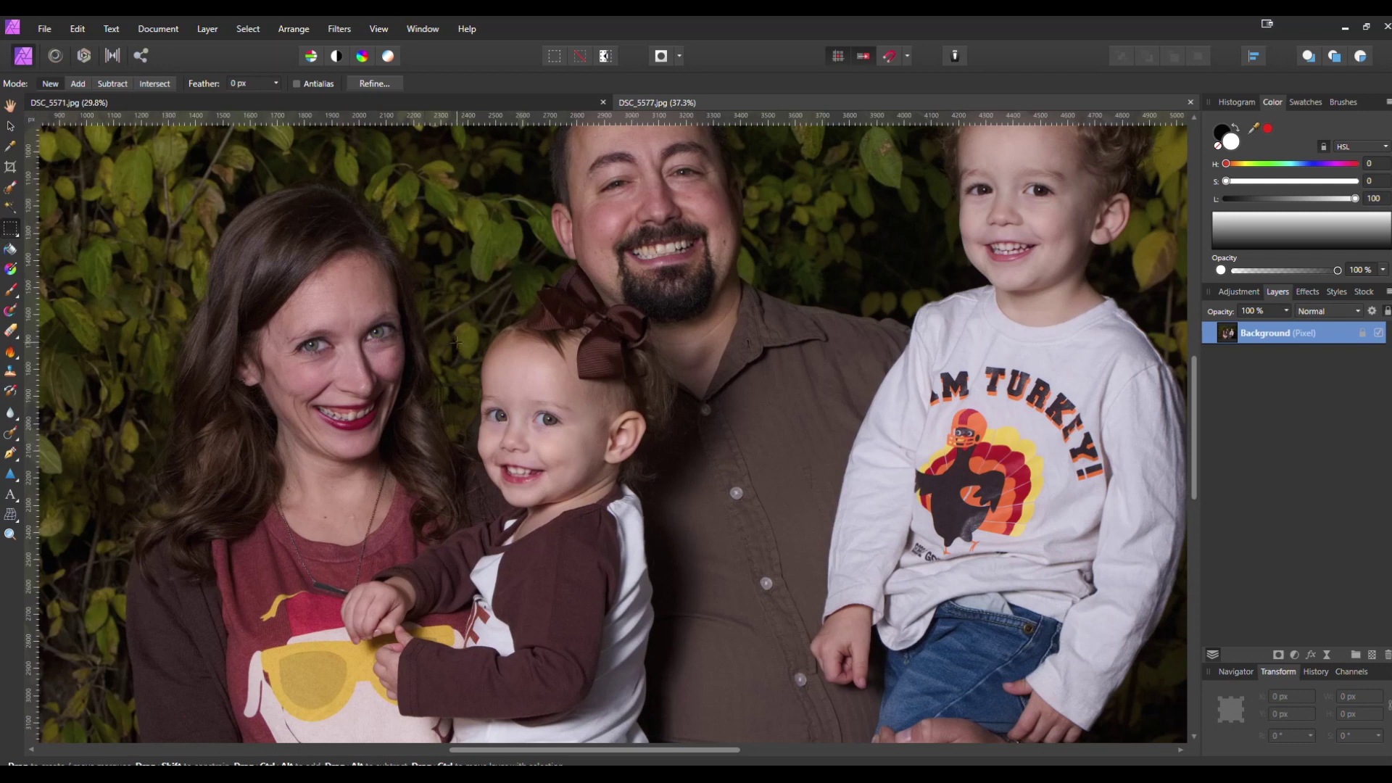
left_click_drag(456, 344, 671, 522)
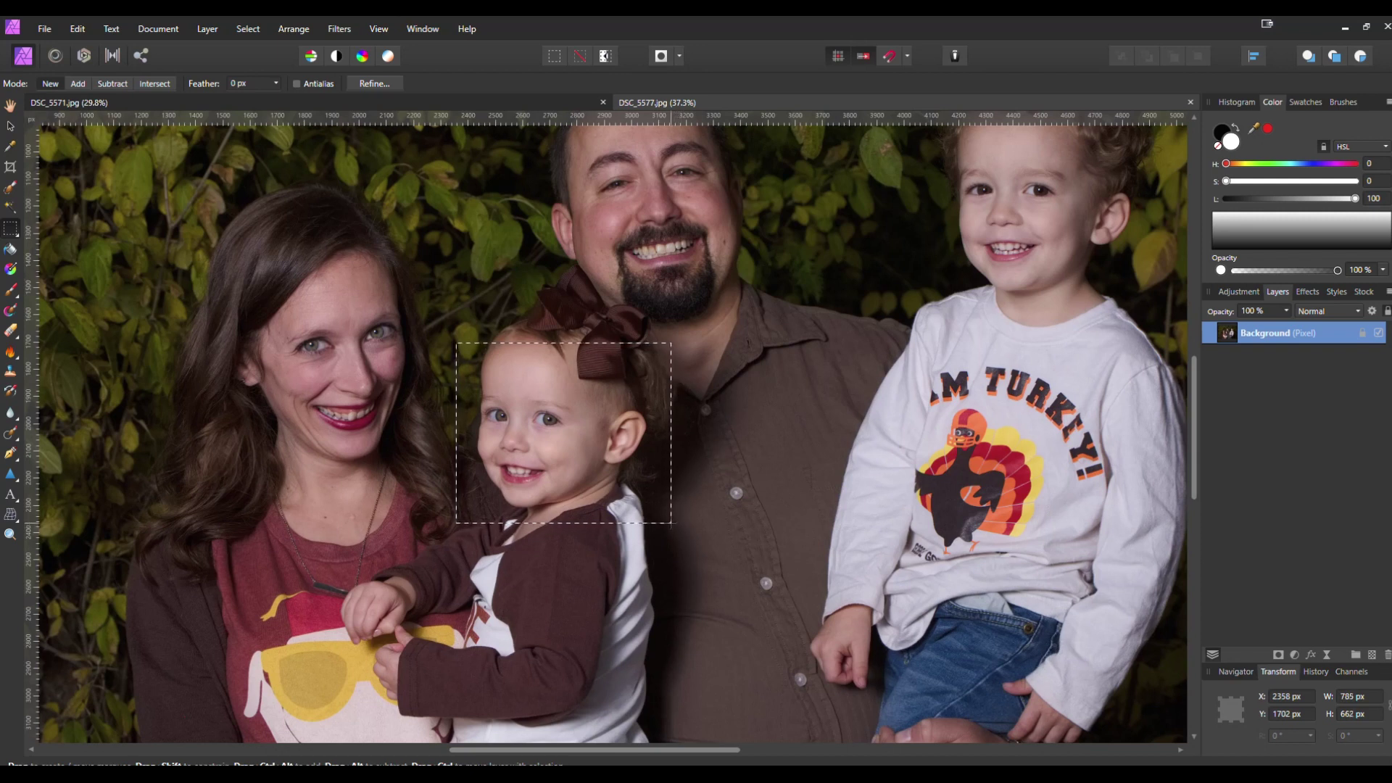
left_click_drag(671, 522, 665, 522)
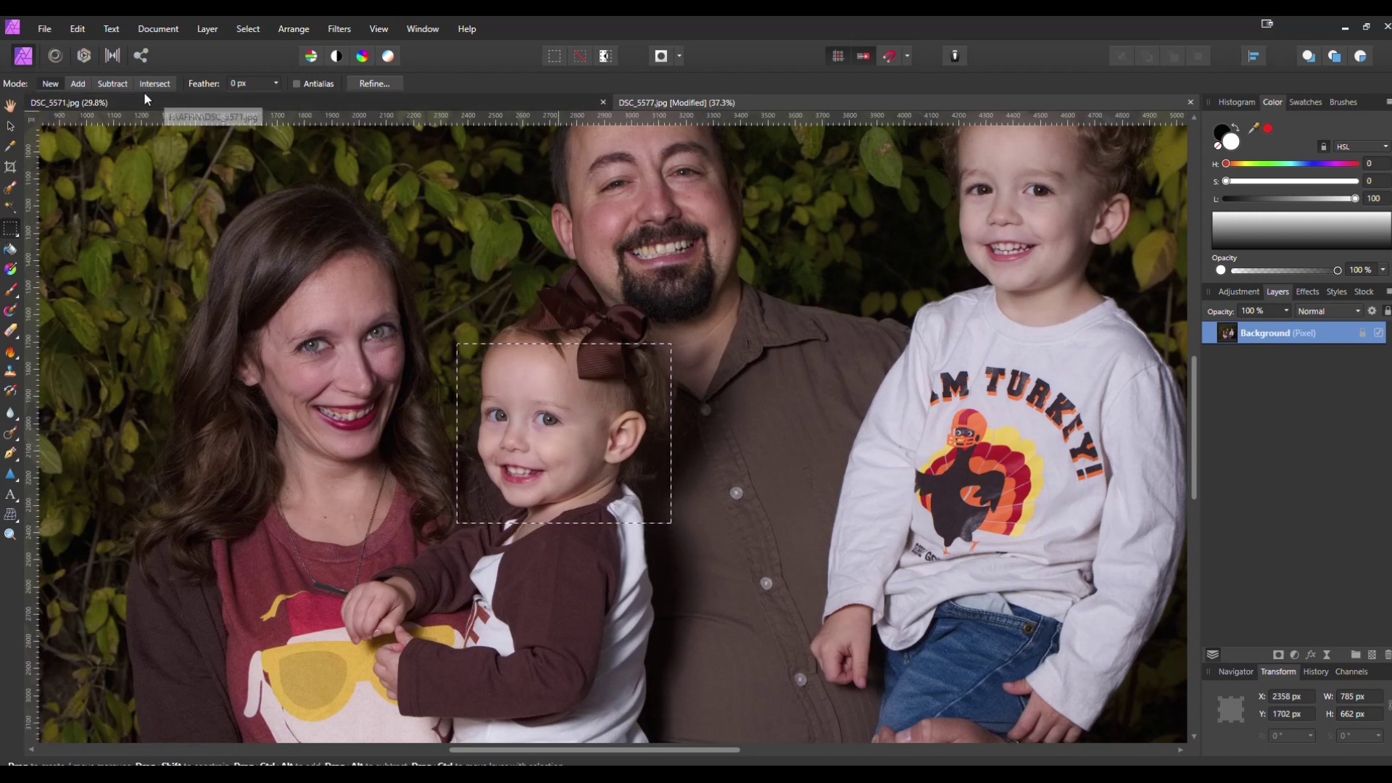
left_click(126, 99)
key("h")
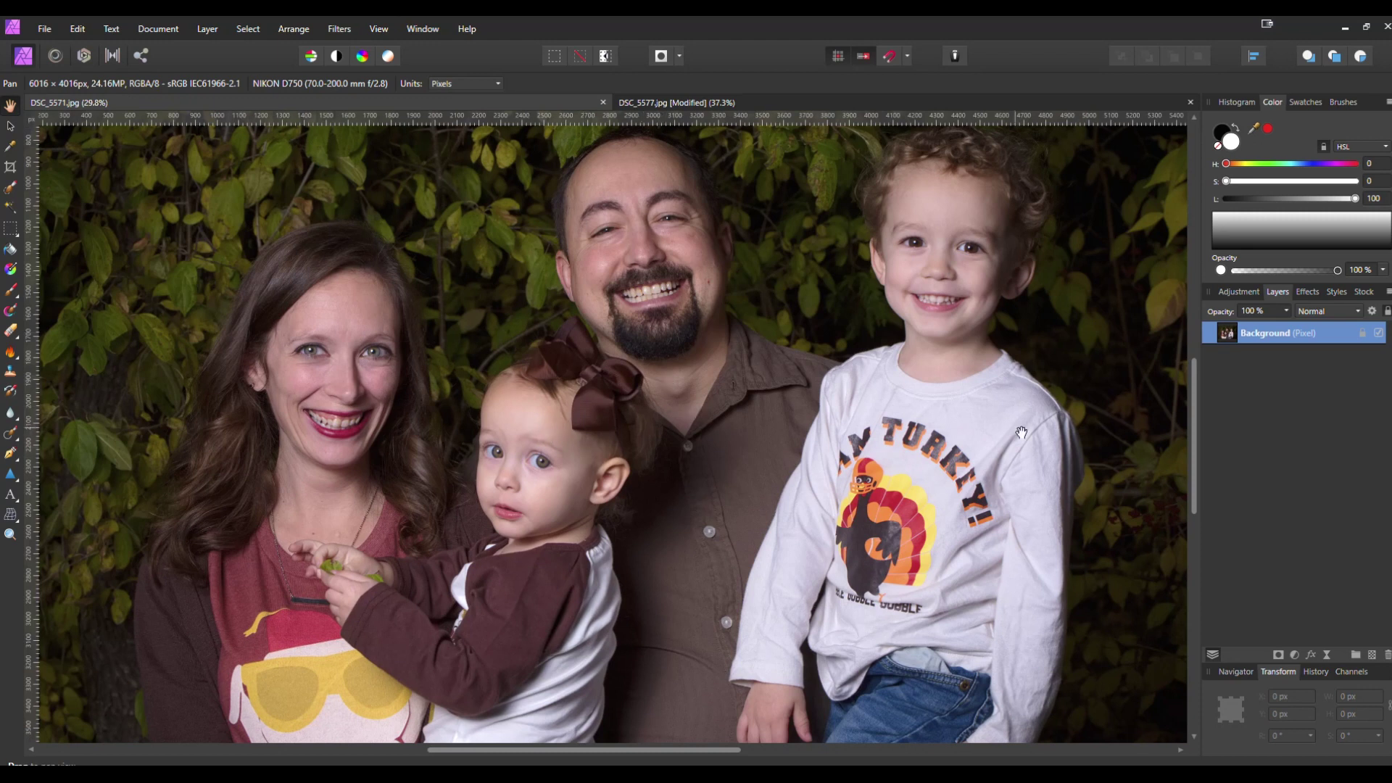
key("ctrl+v")
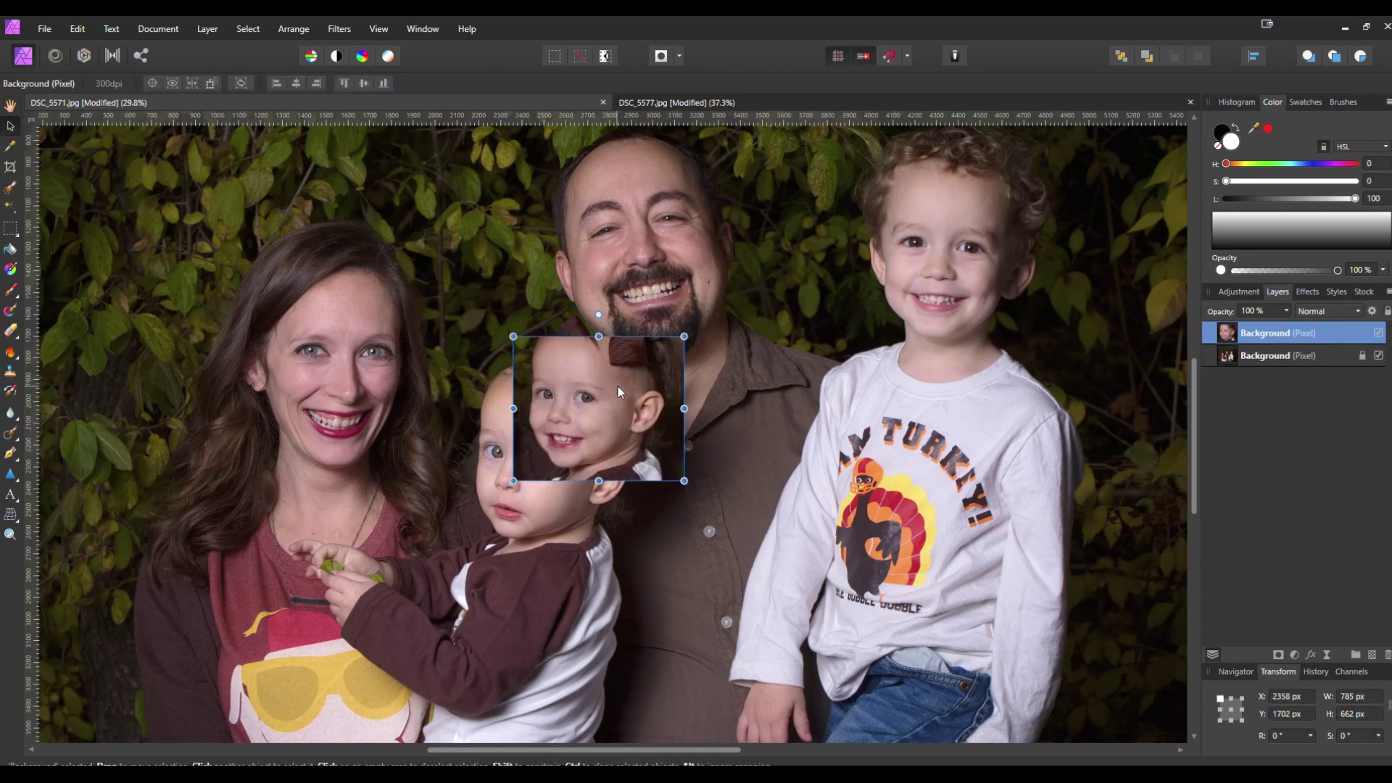
Step: Move the pasted face over the girl and rename its layer FACE
left_click_drag(618, 386, 694, 453)
double_click(1302, 341)
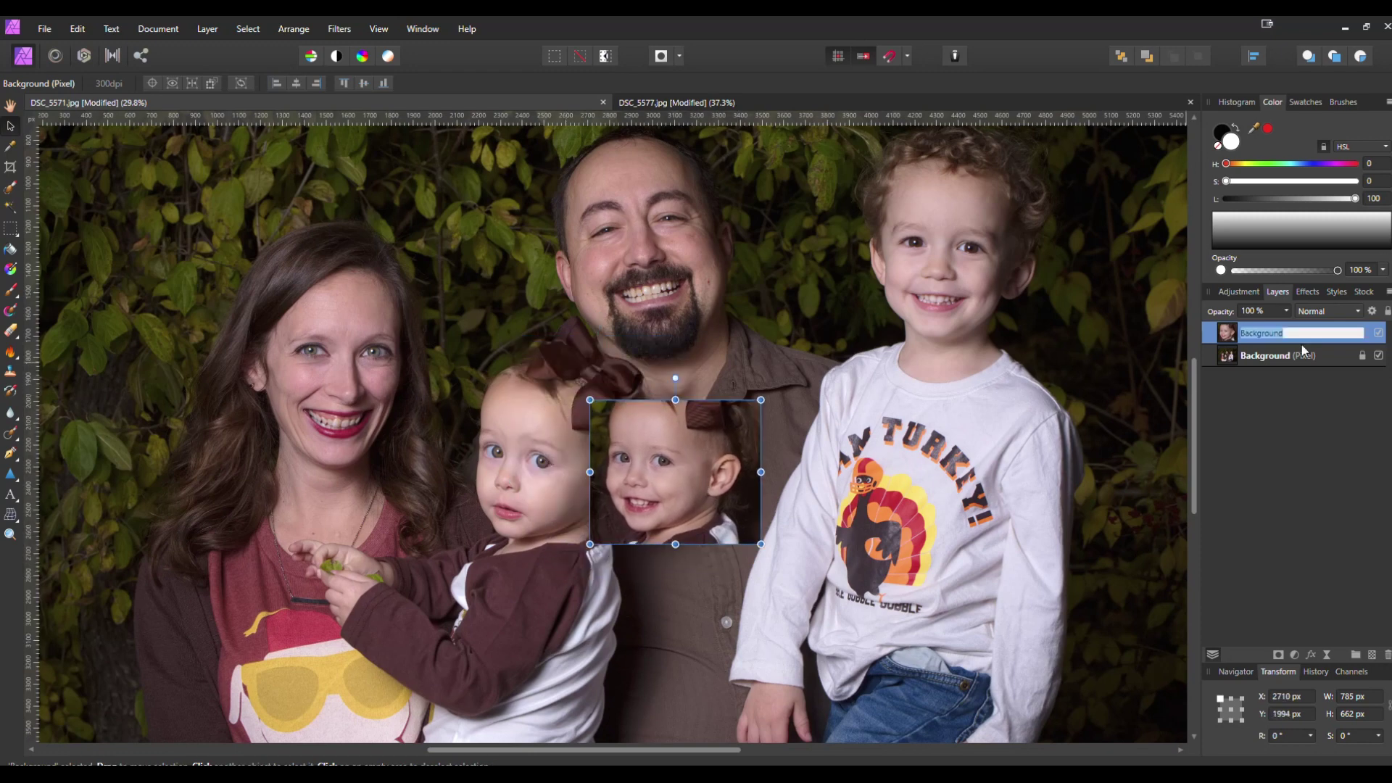
type("FACE")
key("Return")
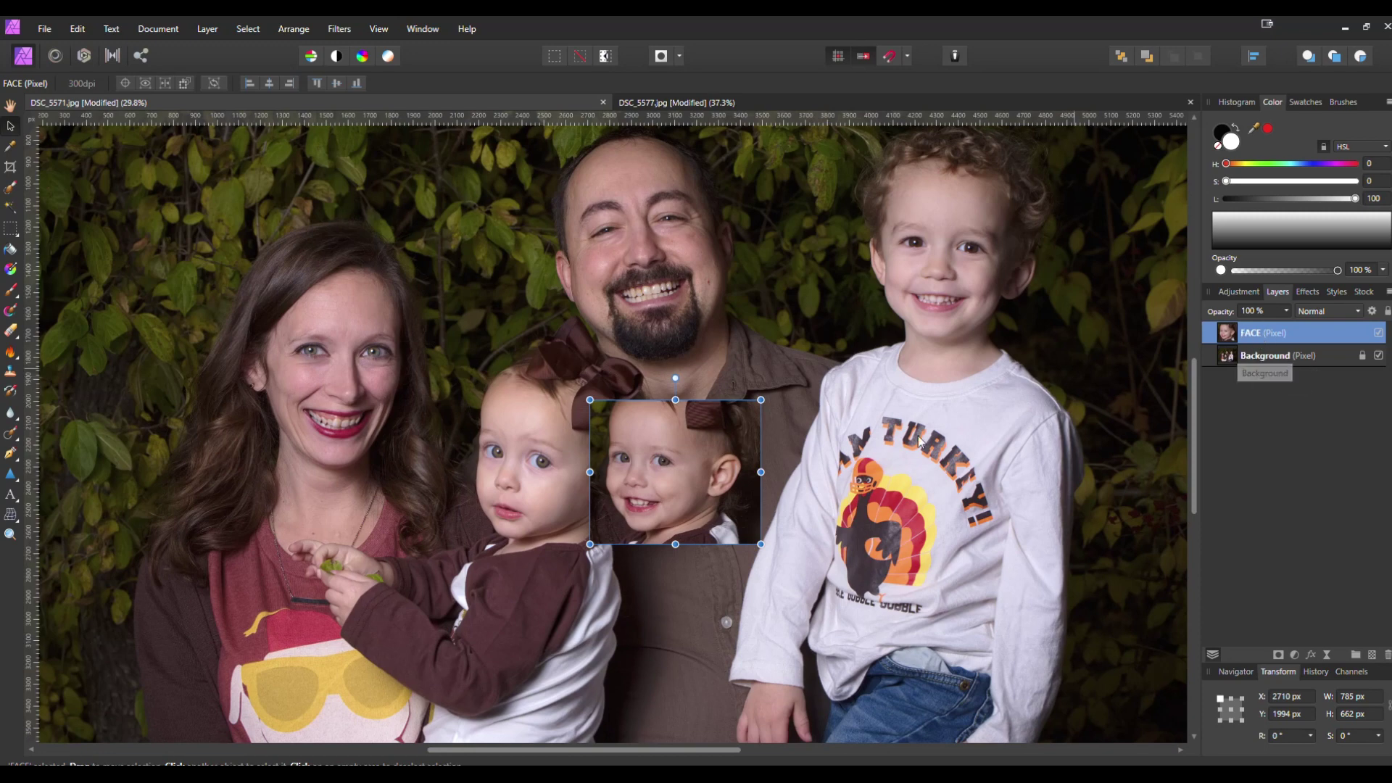
Step: Enlarge the FACE patch to about 915 × 771.6 px and settle it over her head
mouse_move(690, 459)
left_mouse_down()
mouse_move(730, 446)
mouse_move(712, 456)
left_mouse_up()
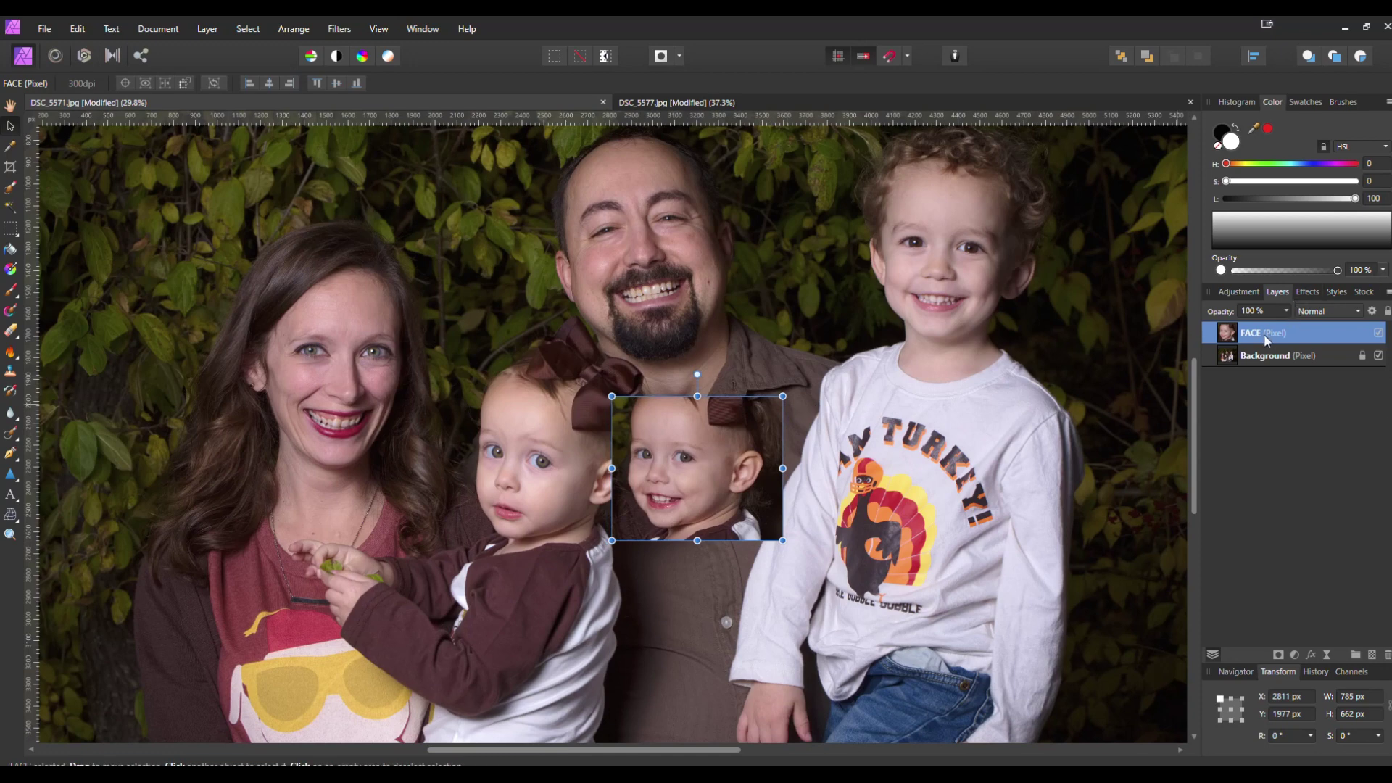
mouse_move(683, 473)
left_mouse_down()
mouse_move(600, 461)
mouse_move(697, 456)
left_mouse_up()
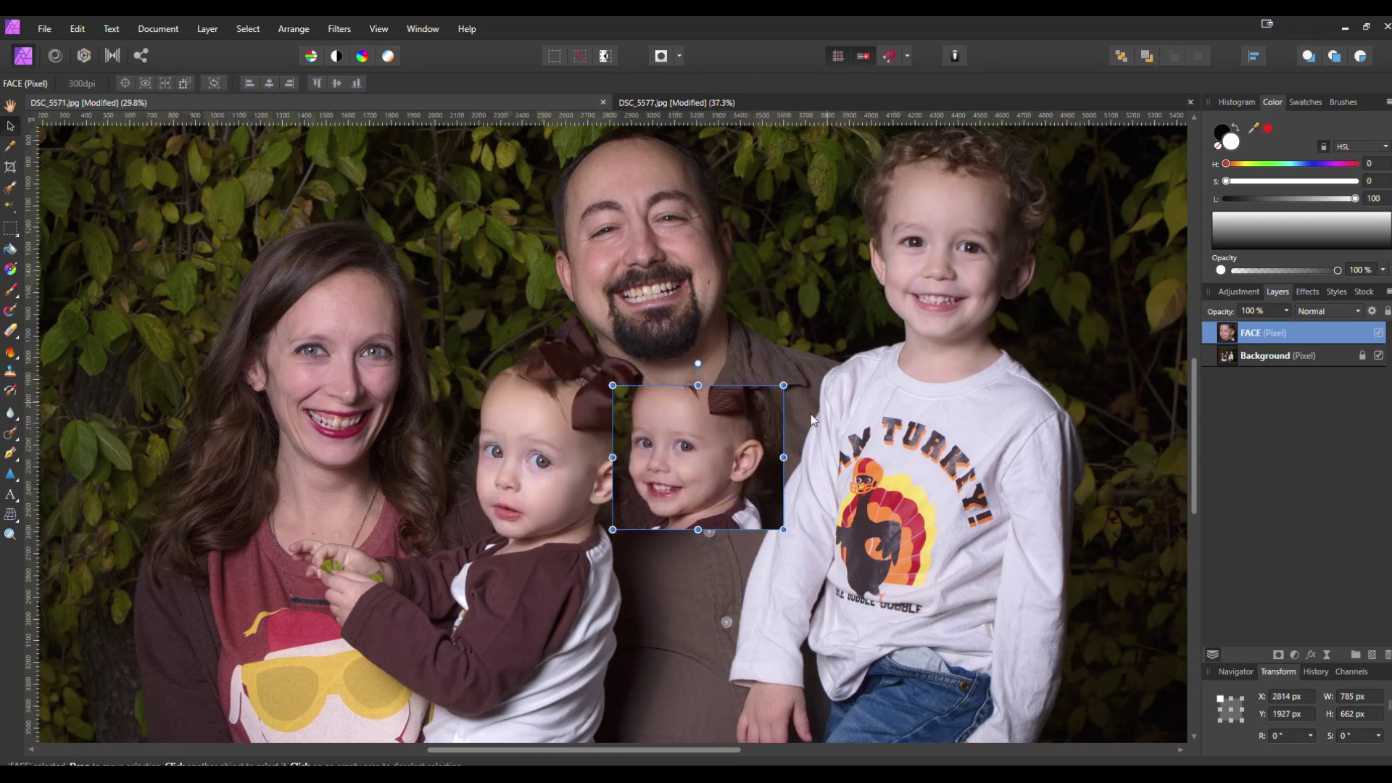
left_click_drag(783, 385, 813, 371)
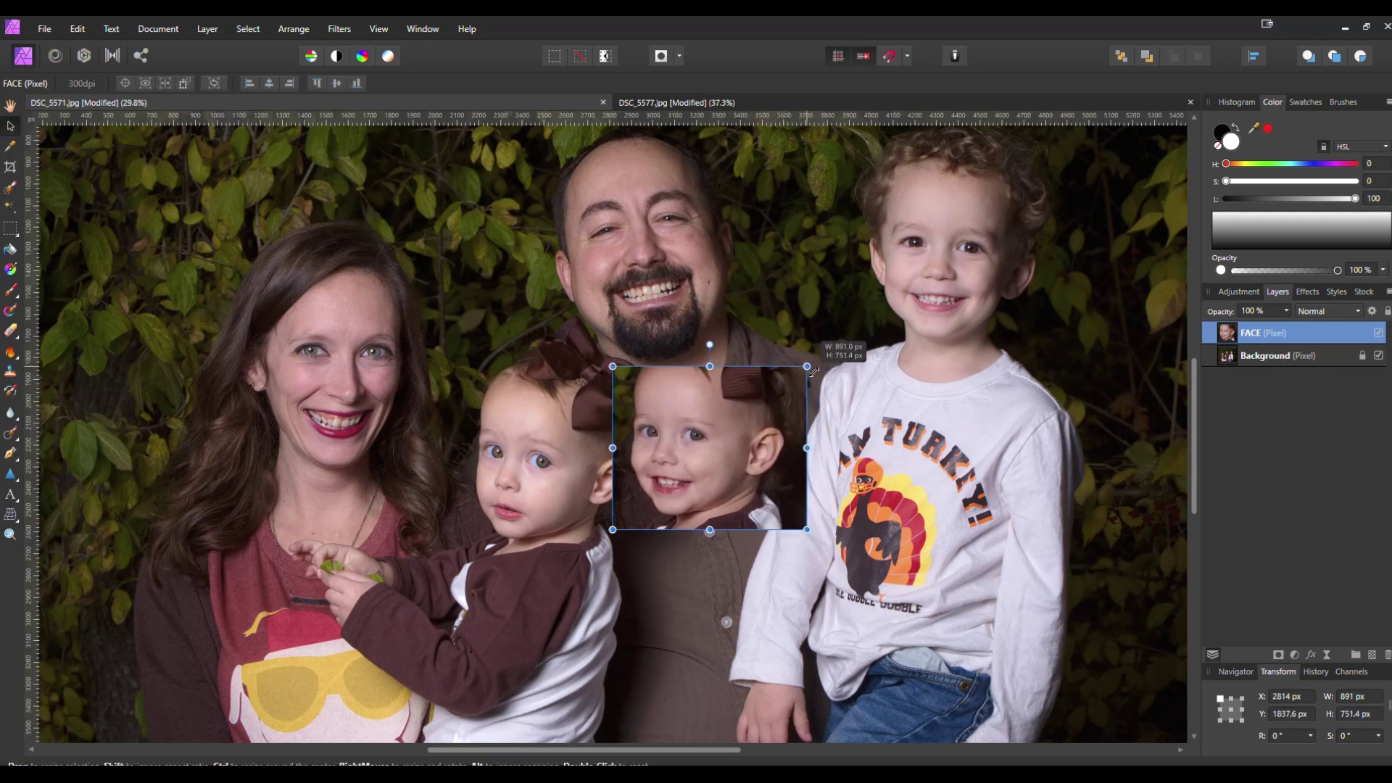
left_click_drag(723, 432, 682, 384)
left_click_drag(765, 320, 767, 316)
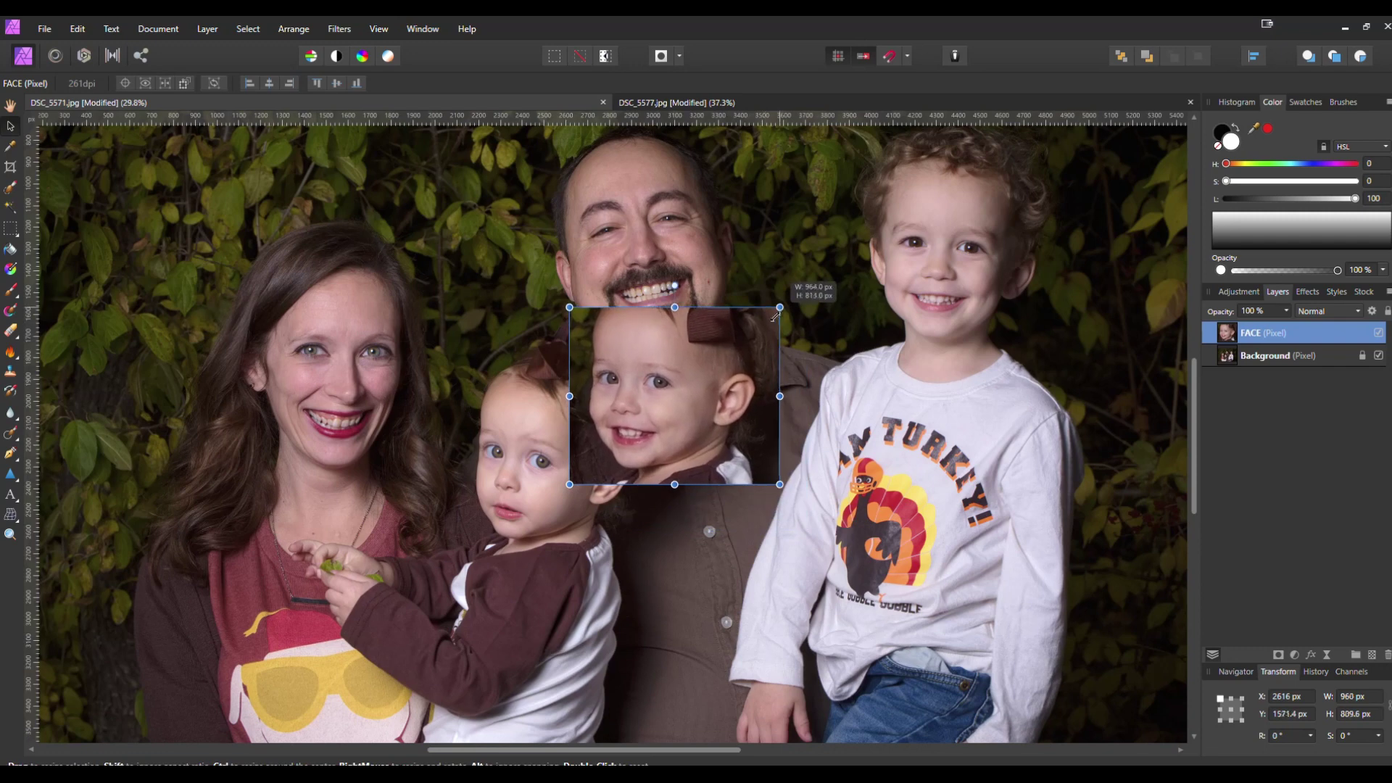
left_click_drag(679, 408, 676, 472)
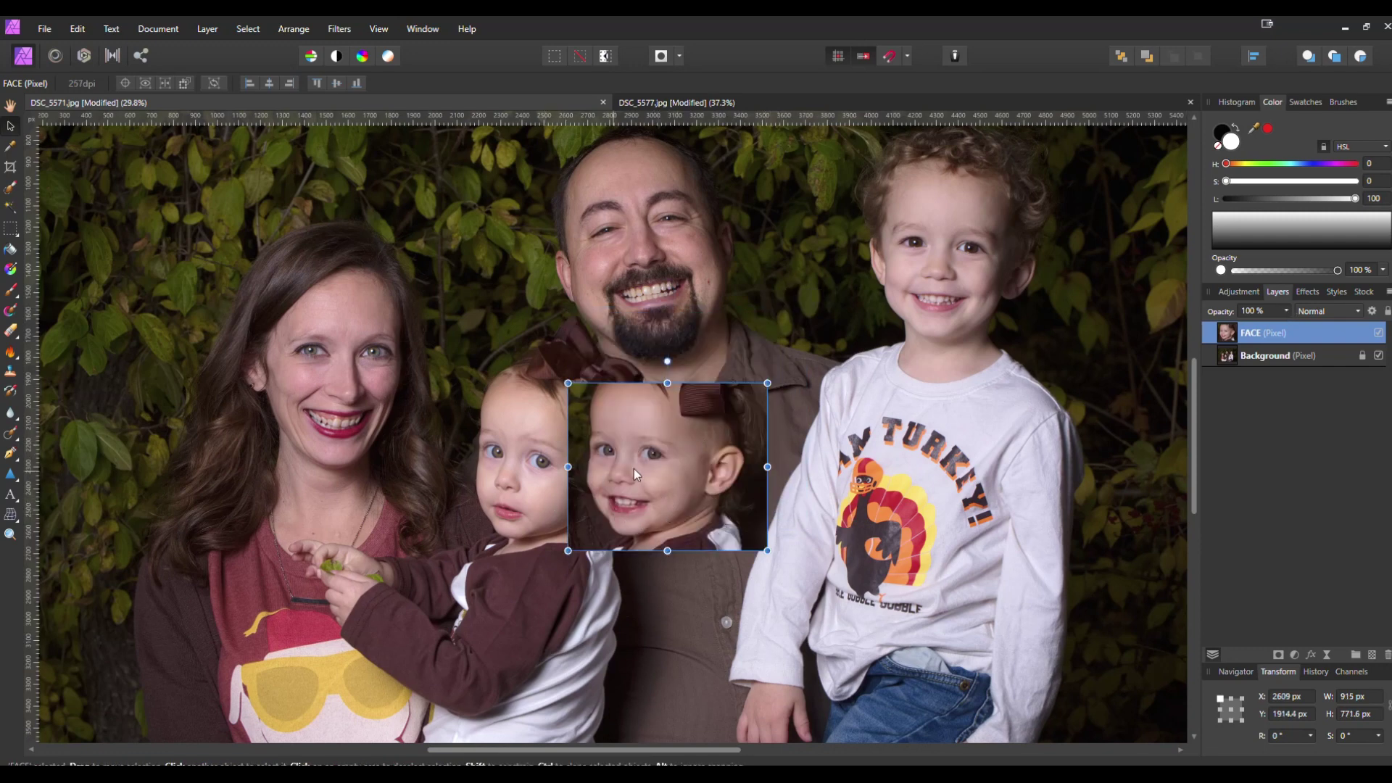
Step: Lower FACE opacity to 80% and rotate the patch to -2.8° over her face
left_click(1286, 311)
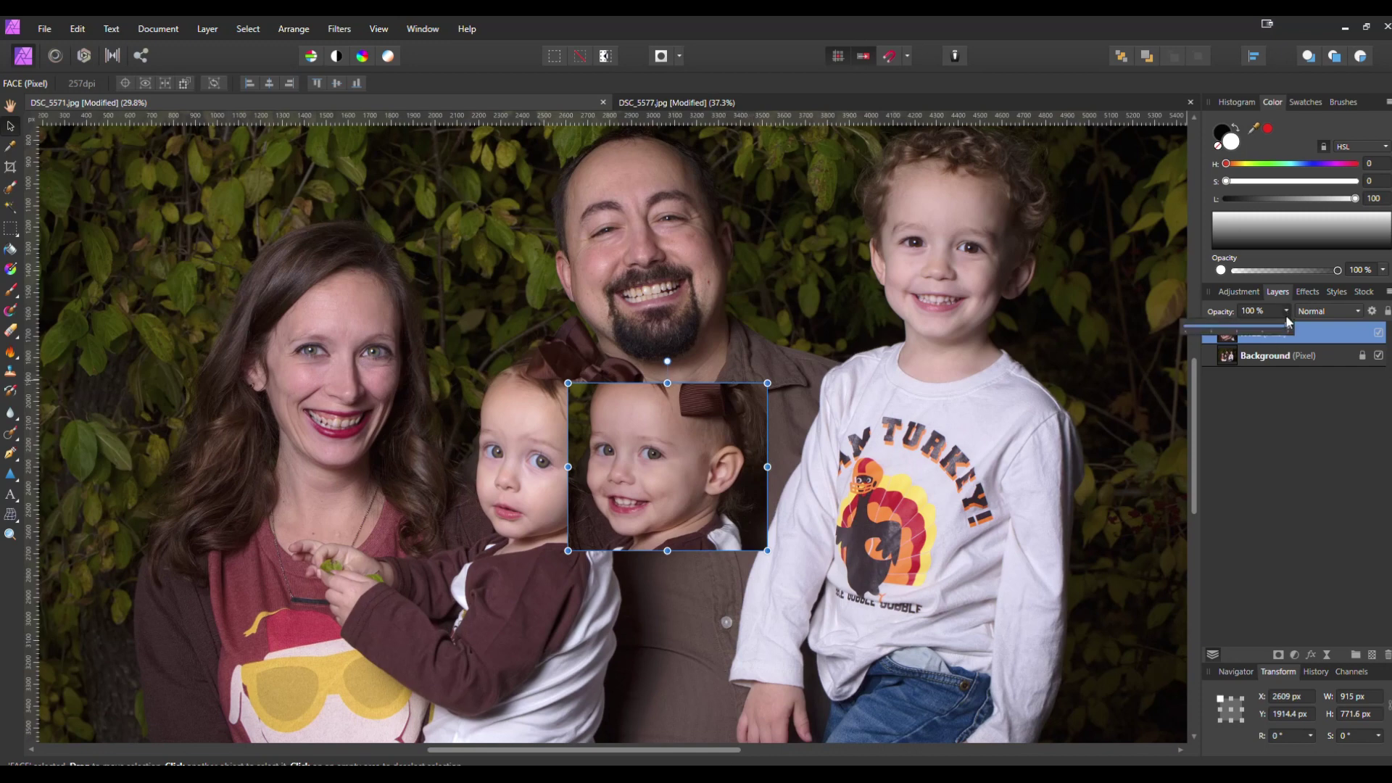
left_click_drag(1290, 327, 1273, 330)
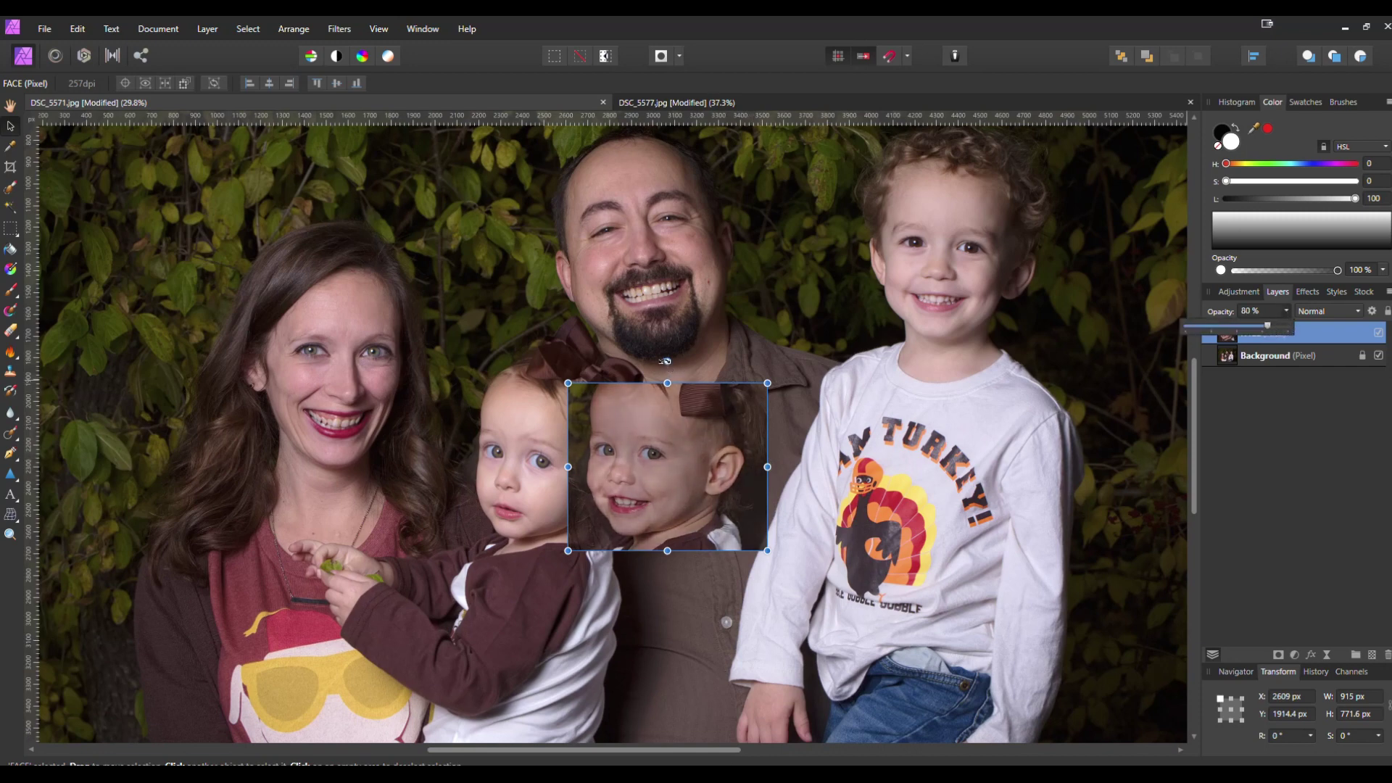
left_click_drag(665, 360, 674, 361)
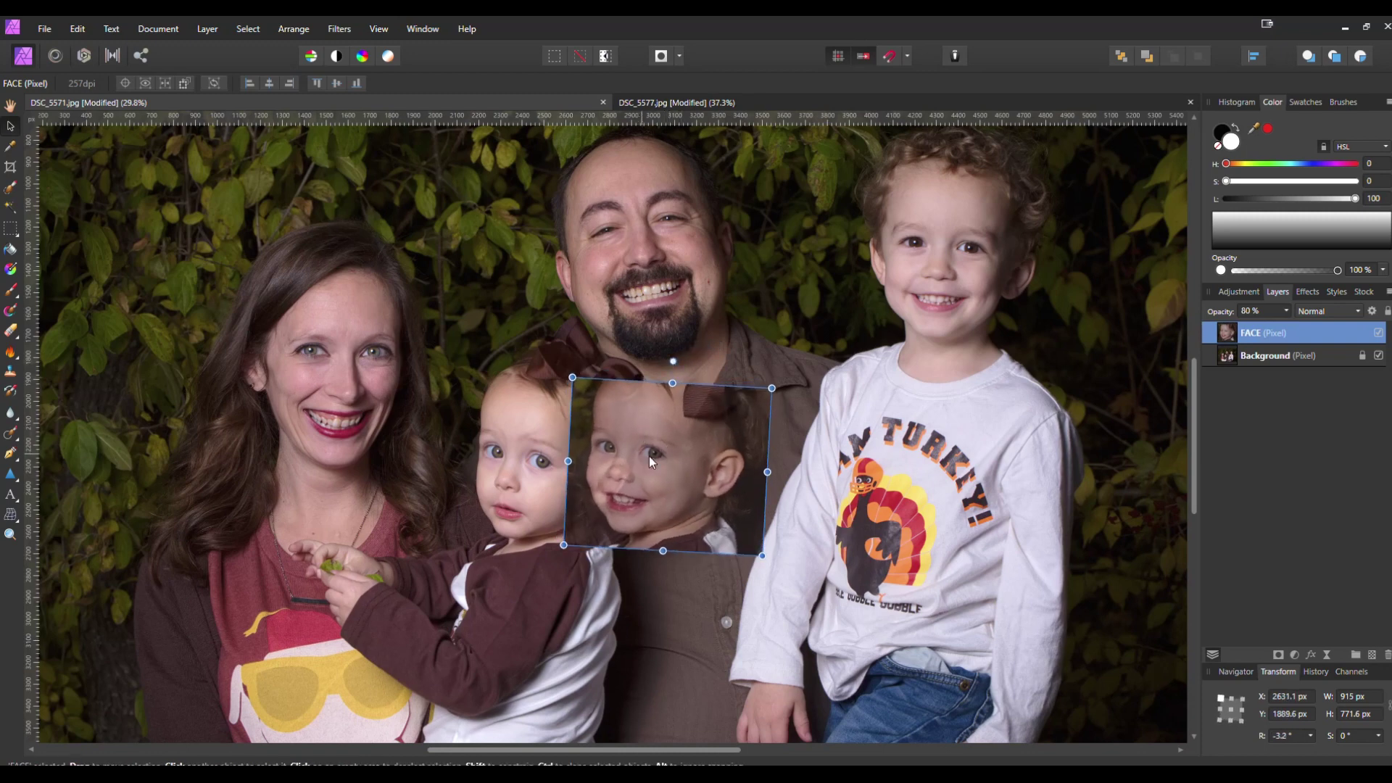
mouse_move(650, 455)
left_mouse_down()
mouse_move(698, 482)
mouse_move(664, 472)
left_mouse_up()
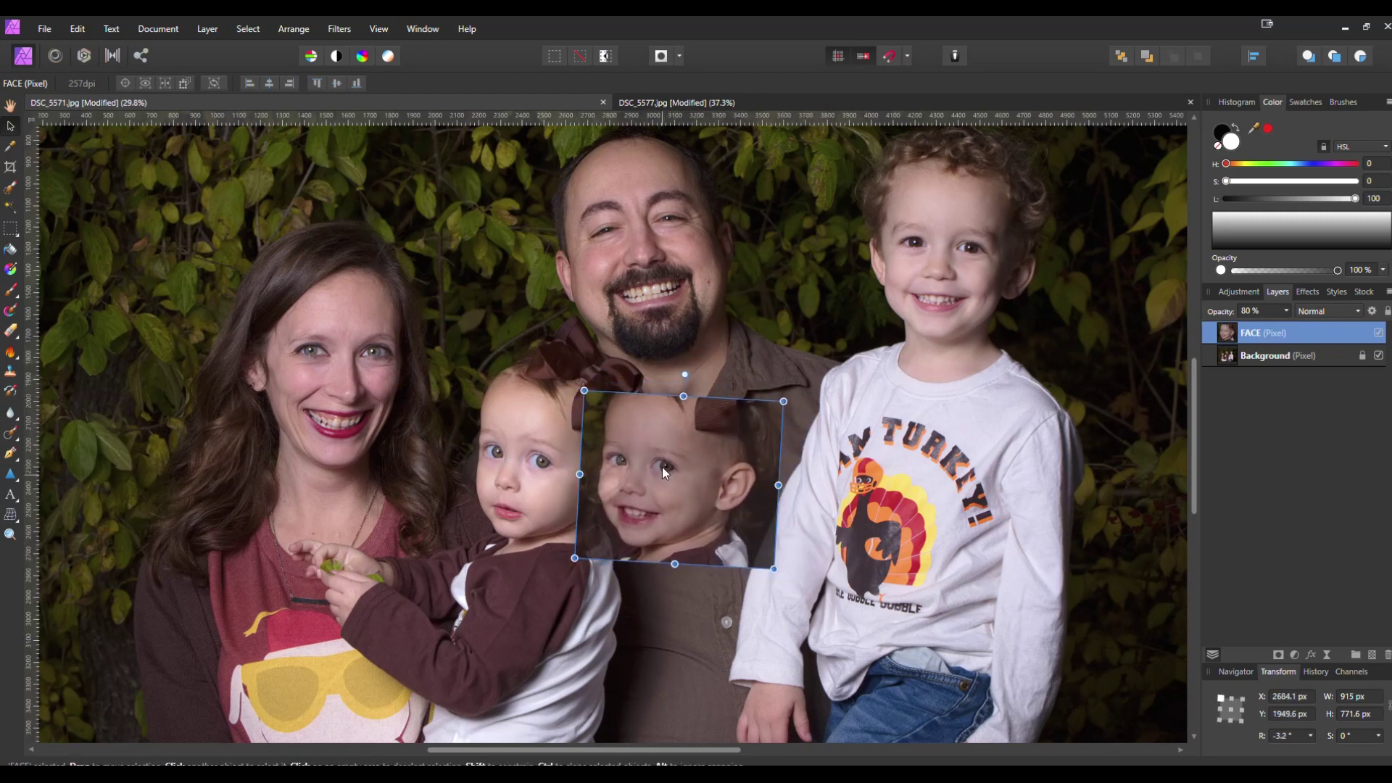
left_click_drag(683, 374, 682, 373)
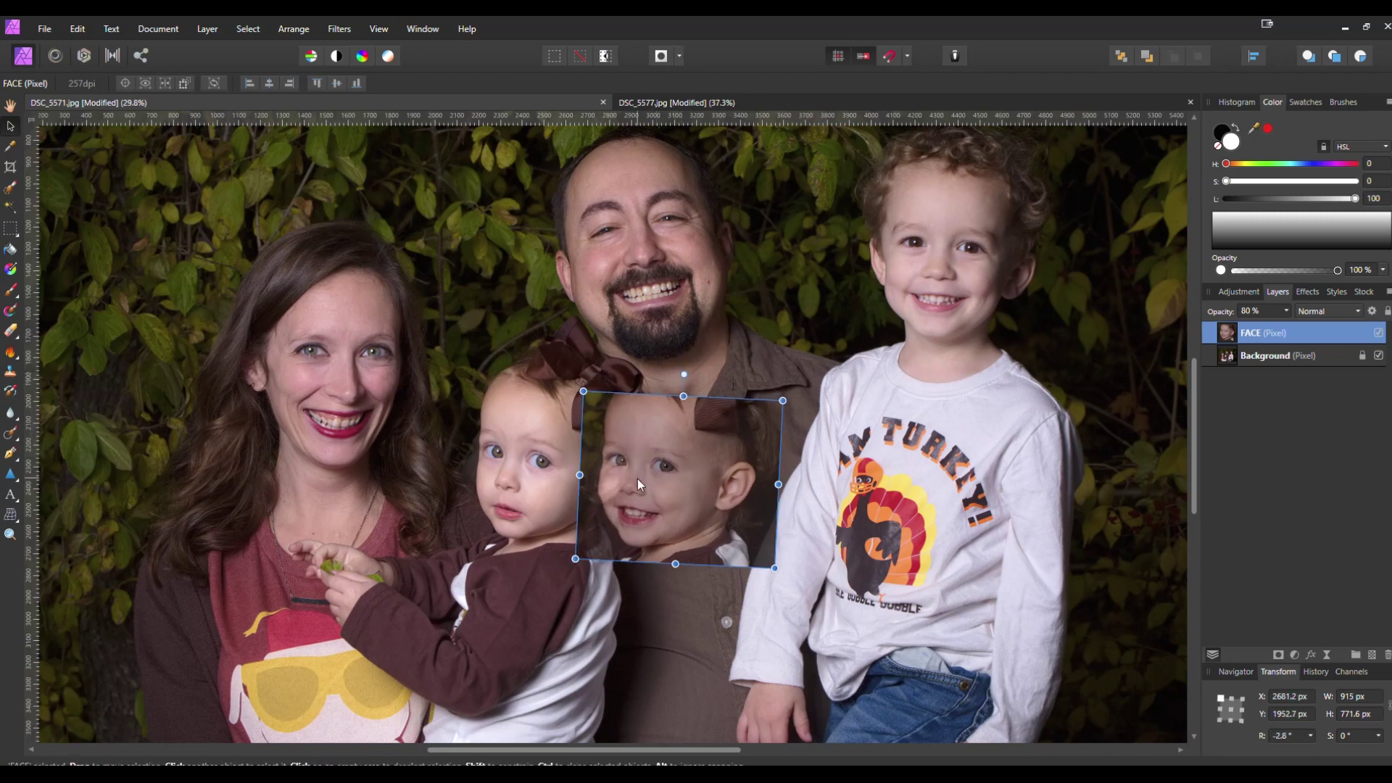
Step: Fine-tune the FACE patch's position over the girl's face
scroll(638, 478, "up", 3)
left_click_drag(715, 490, 467, 476)
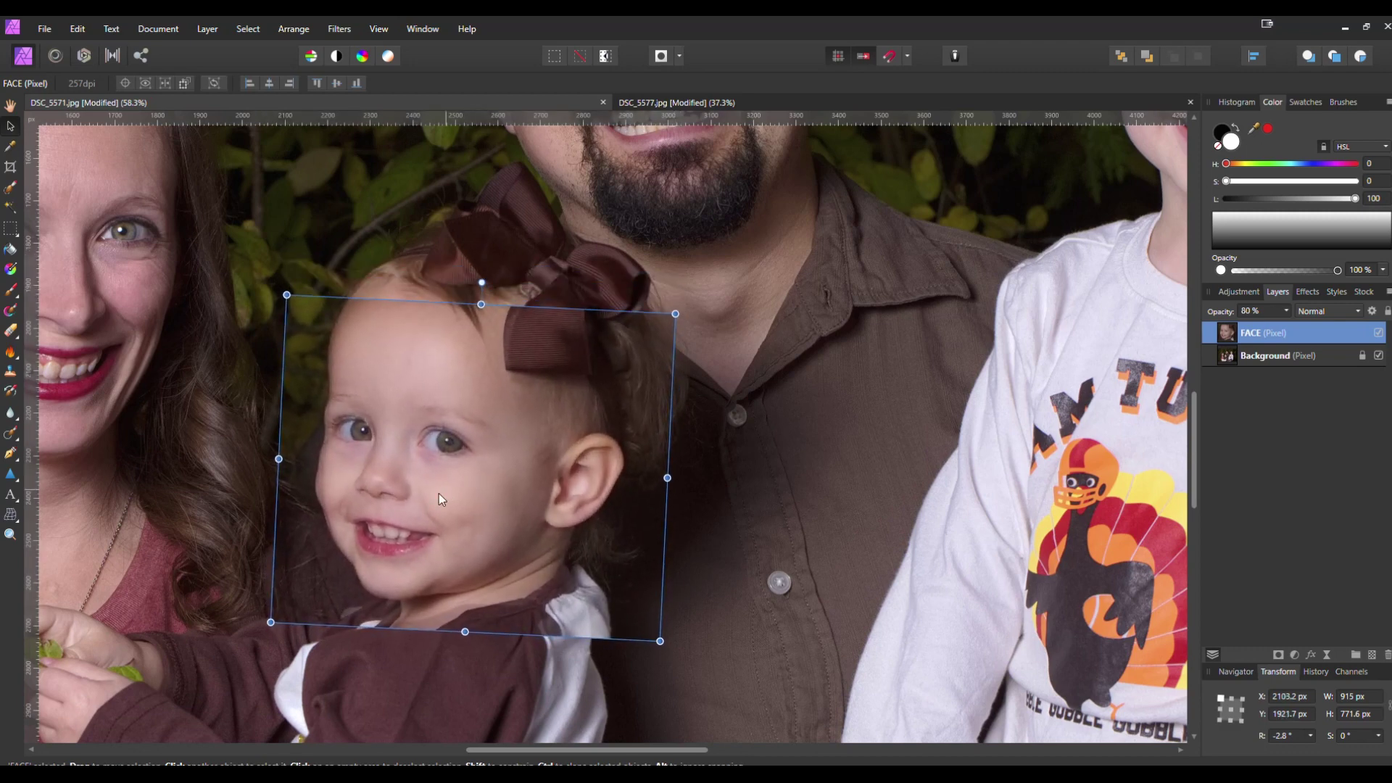
scroll(438, 493, "up", 5)
mouse_move(574, 469)
left_mouse_down()
mouse_move(585, 435)
mouse_move(581, 481)
mouse_move(601, 397)
mouse_move(588, 480)
left_mouse_up()
scroll(651, 417, "down", 8)
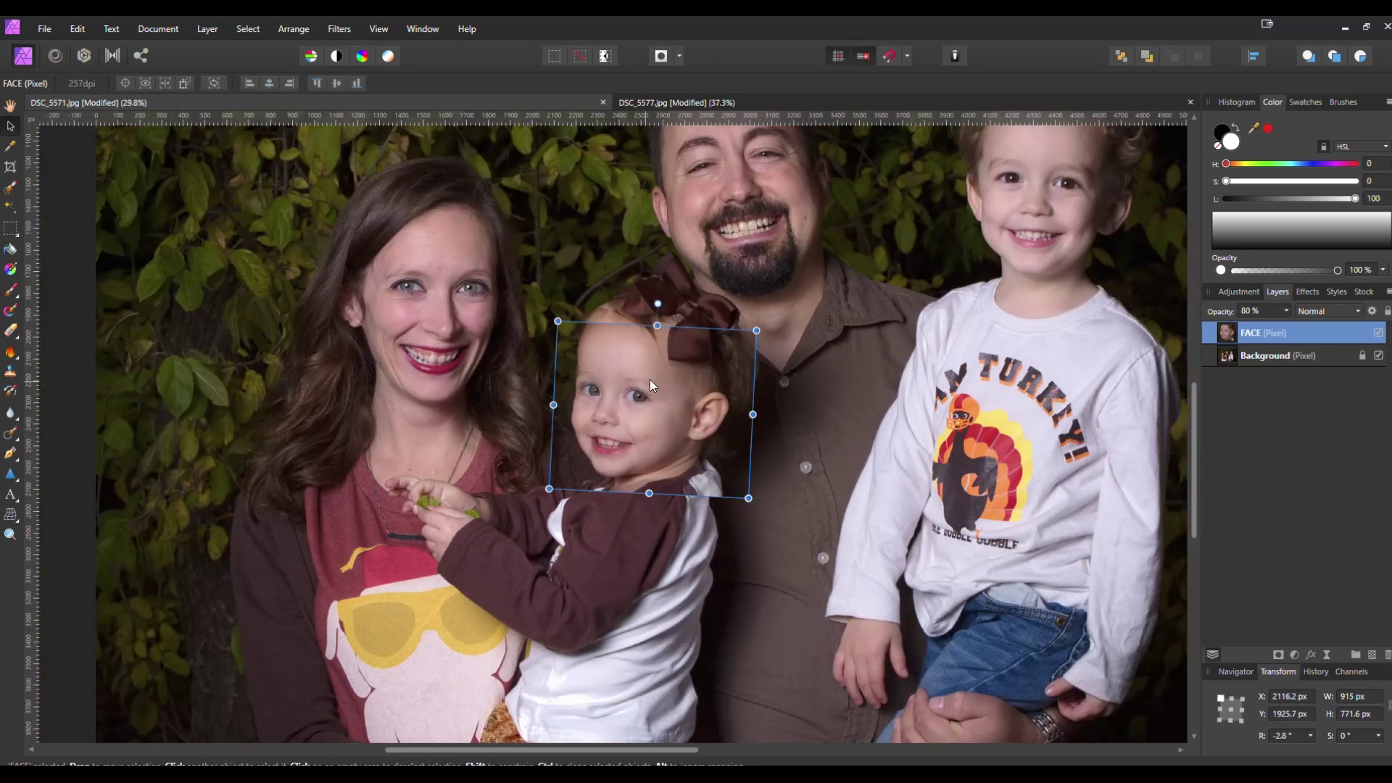
Step: Select the Background layer and inspect the girl's face and ear area
left_click(860, 308)
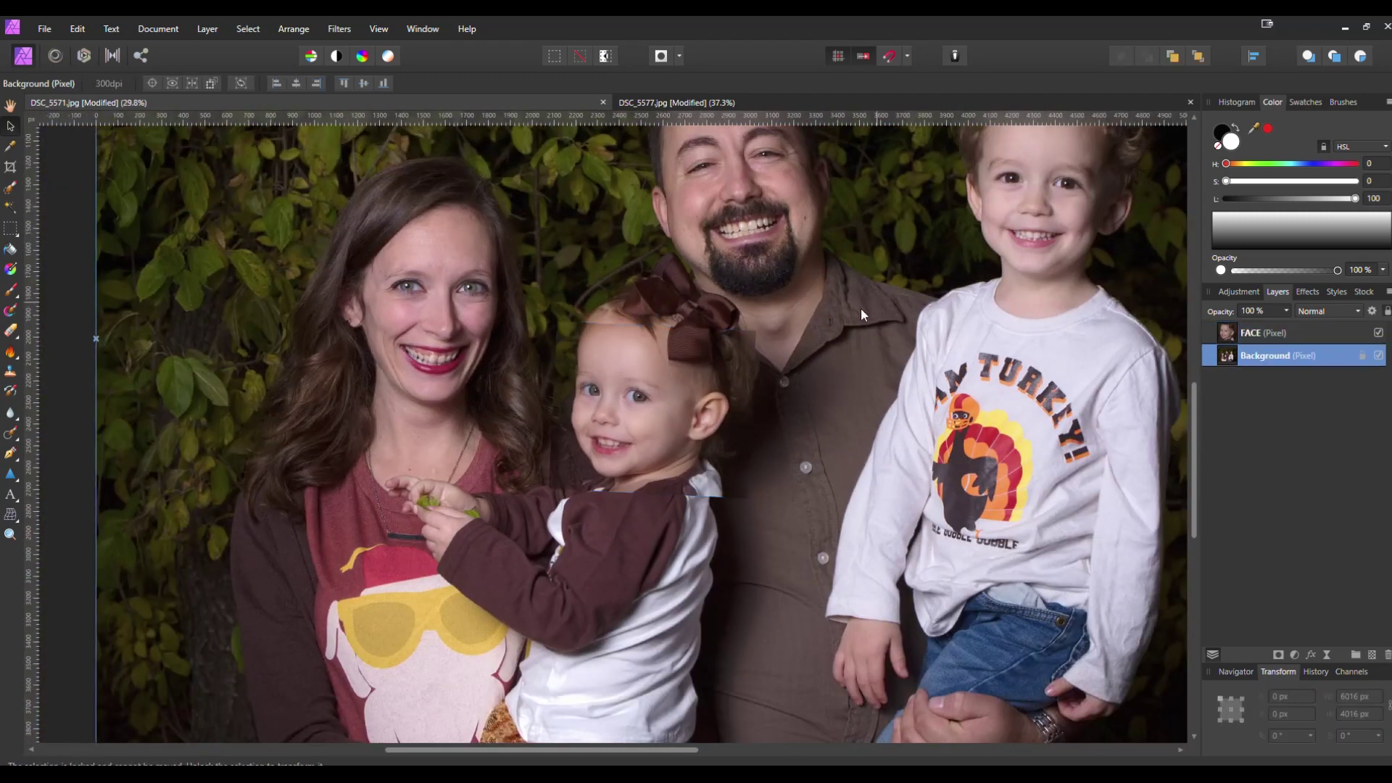
scroll(778, 402, "up", 2)
left_click_drag(821, 408, 743, 399)
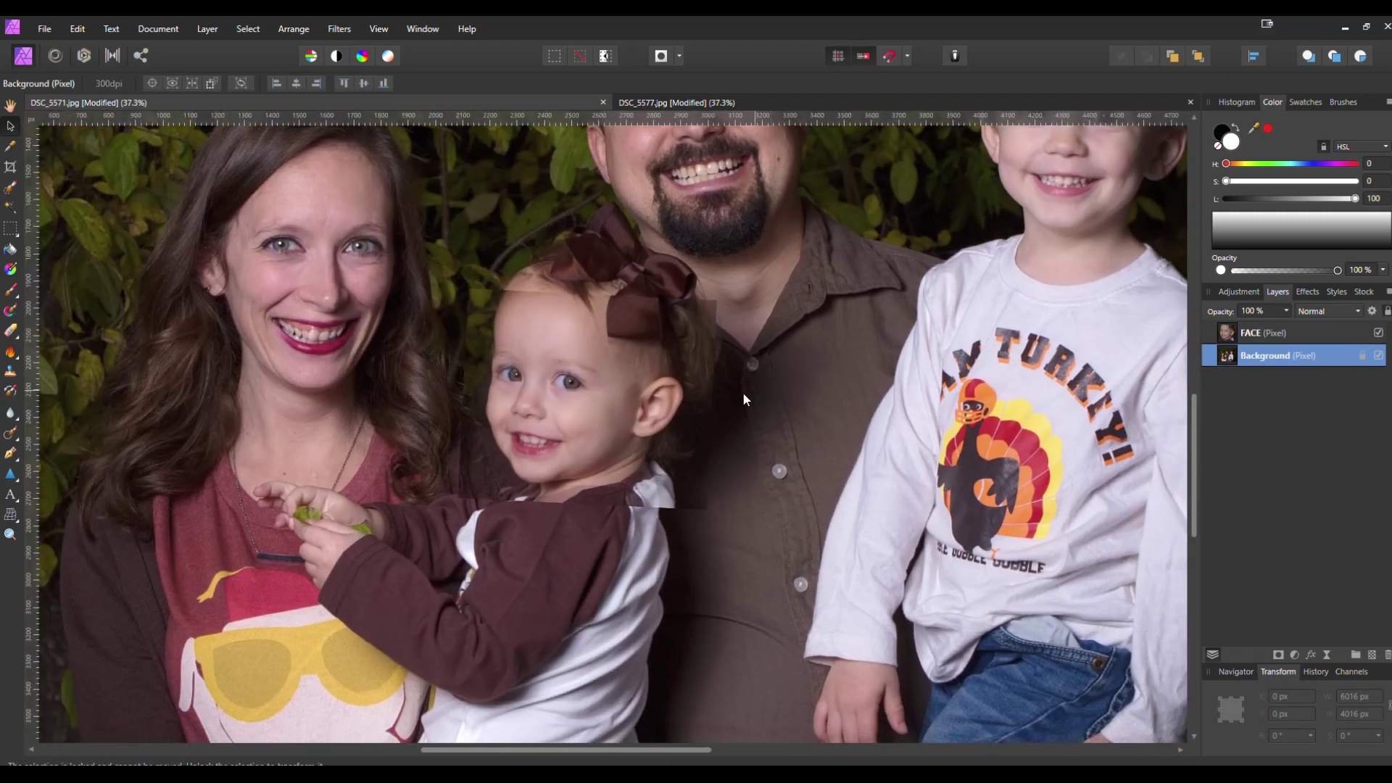
scroll(502, 311, "up", 7)
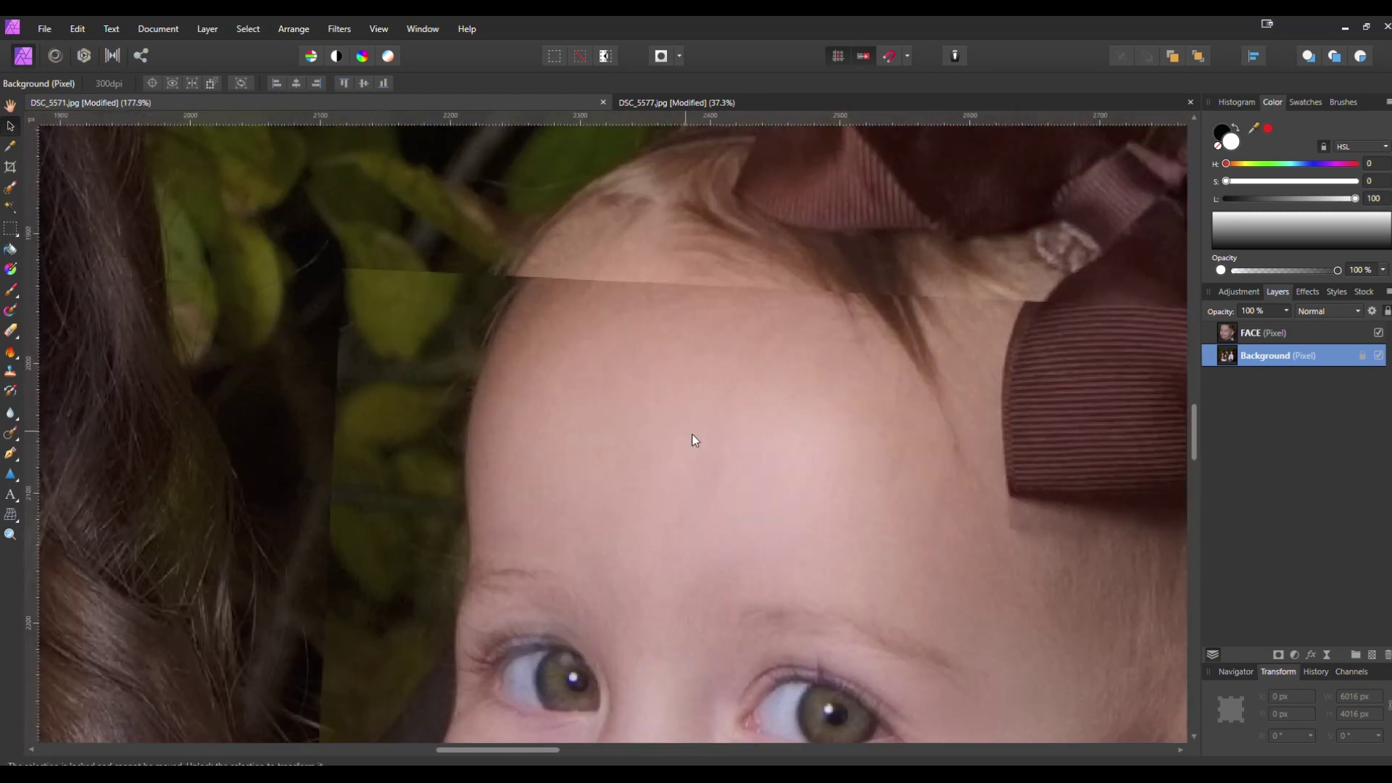
scroll(920, 457, "down", 3)
left_click_drag(970, 470, 760, 405)
scroll(760, 405, "up", 3)
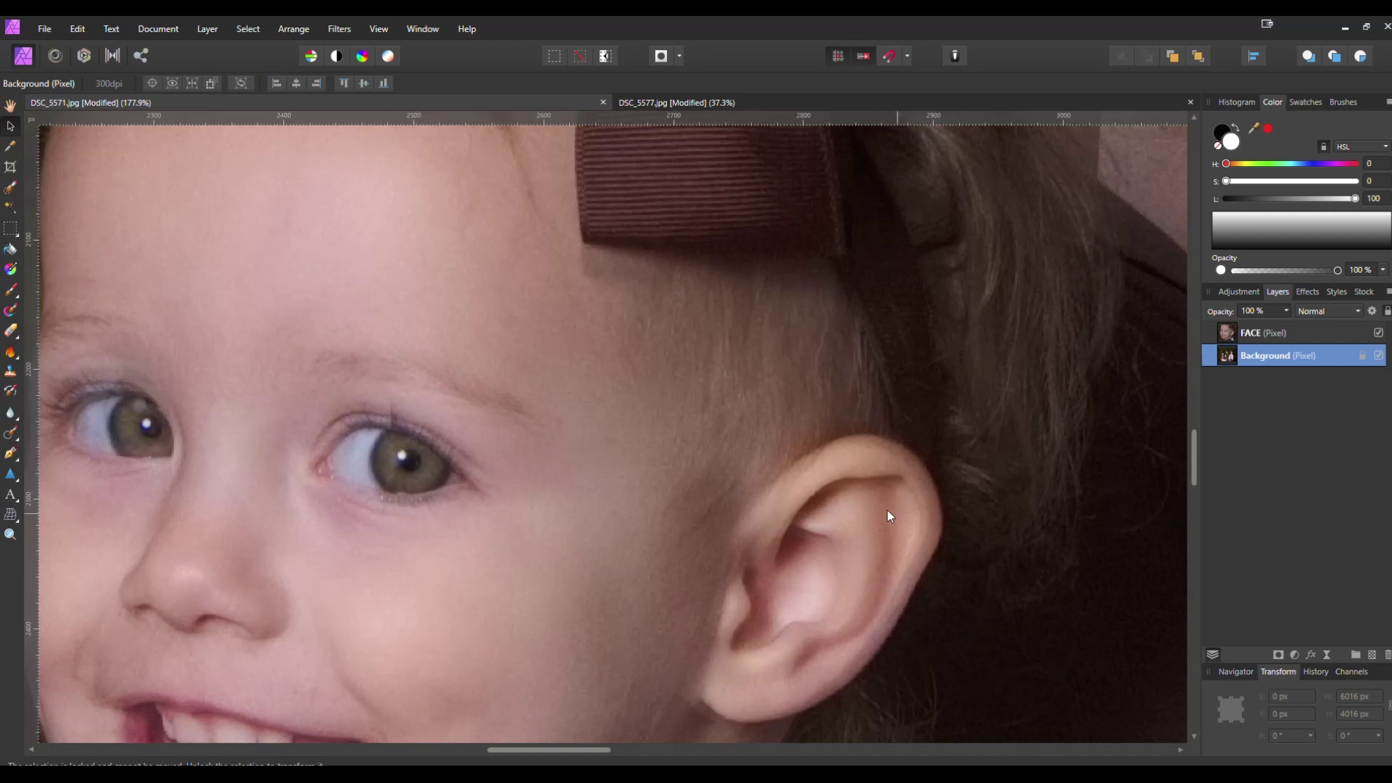
Step: Reselect FACE, confirm its alignment, and raise its opacity back to 100%
left_click(682, 480)
mouse_move(681, 480)
left_mouse_down()
mouse_move(658, 479)
mouse_move(681, 480)
left_mouse_up()
scroll(543, 371, "down", 3)
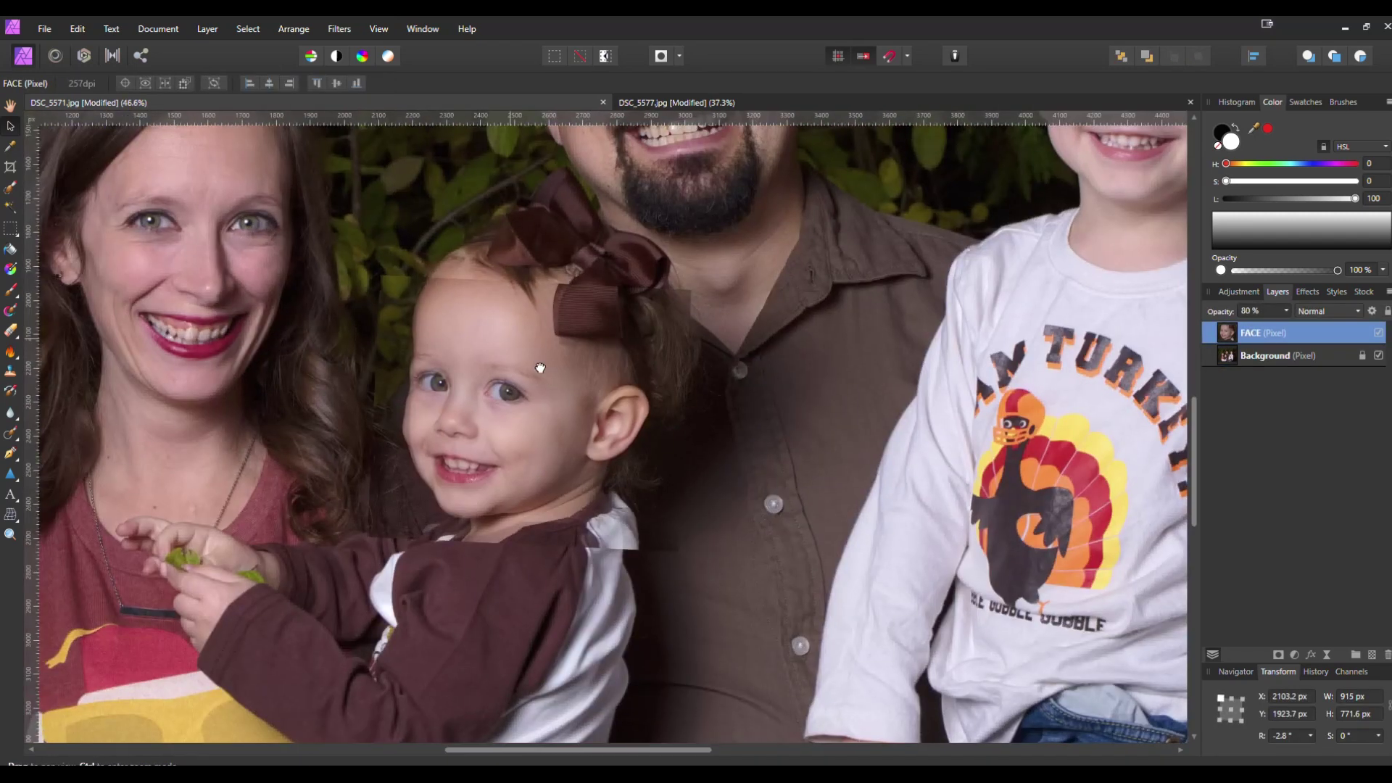
scroll(476, 342, "up", 3)
scroll(668, 403, "down", 3)
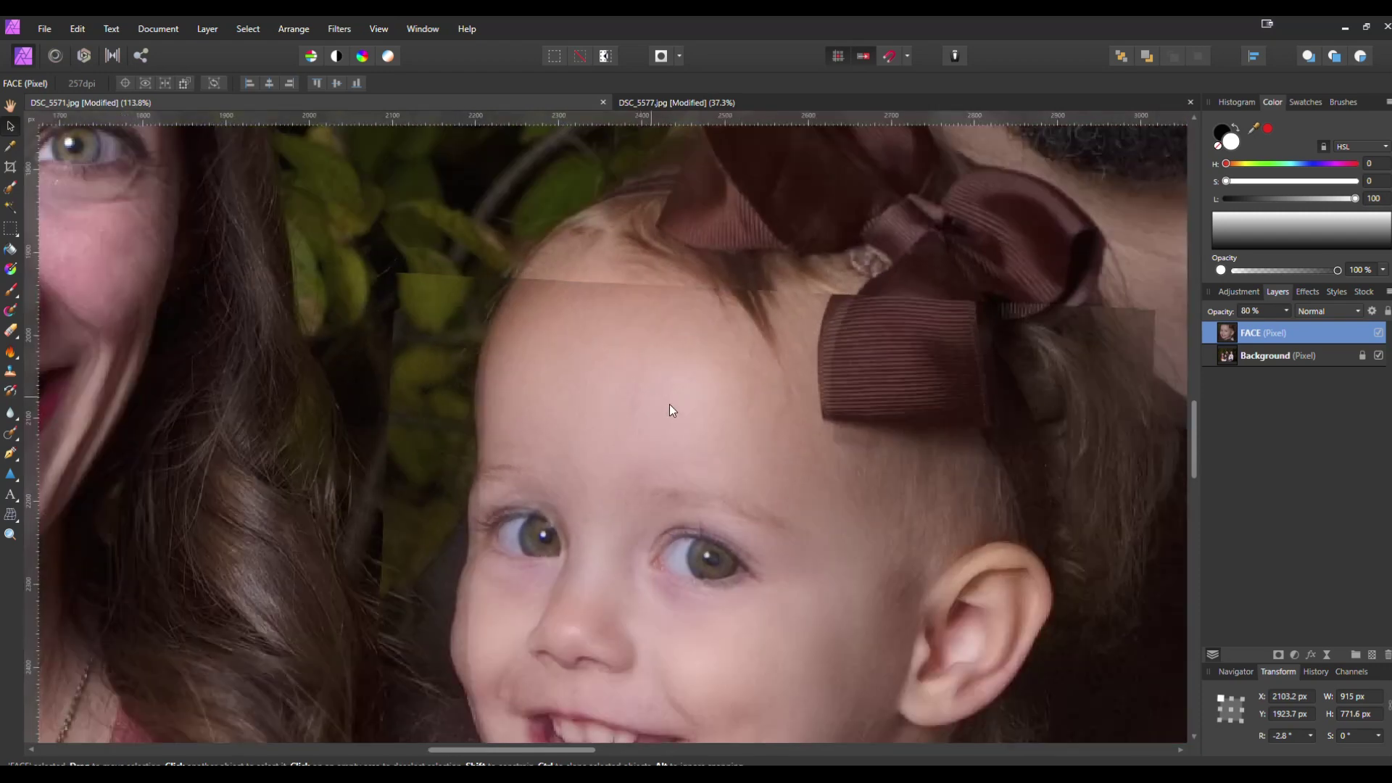
scroll(624, 302, "up", 2)
scroll(386, 426, "down", 1)
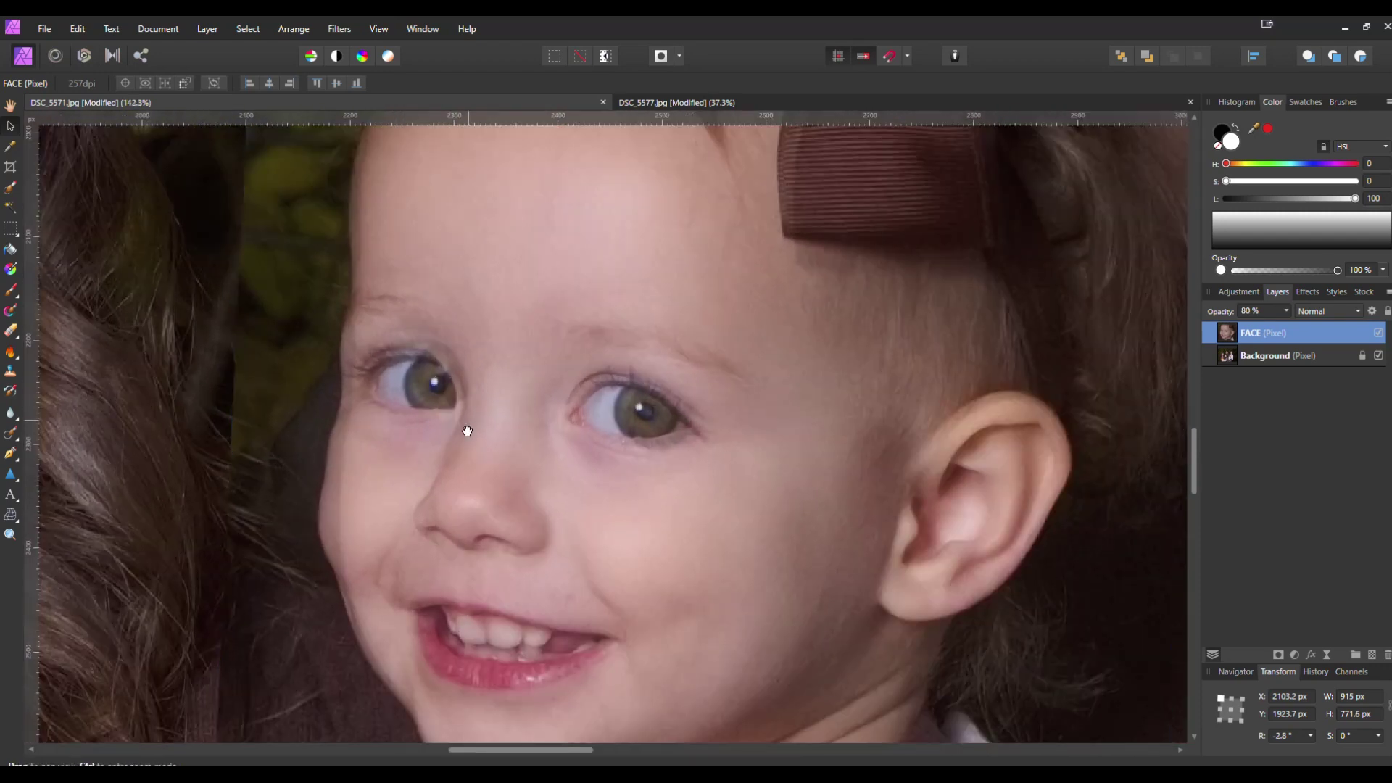
scroll(435, 406, "down", 2)
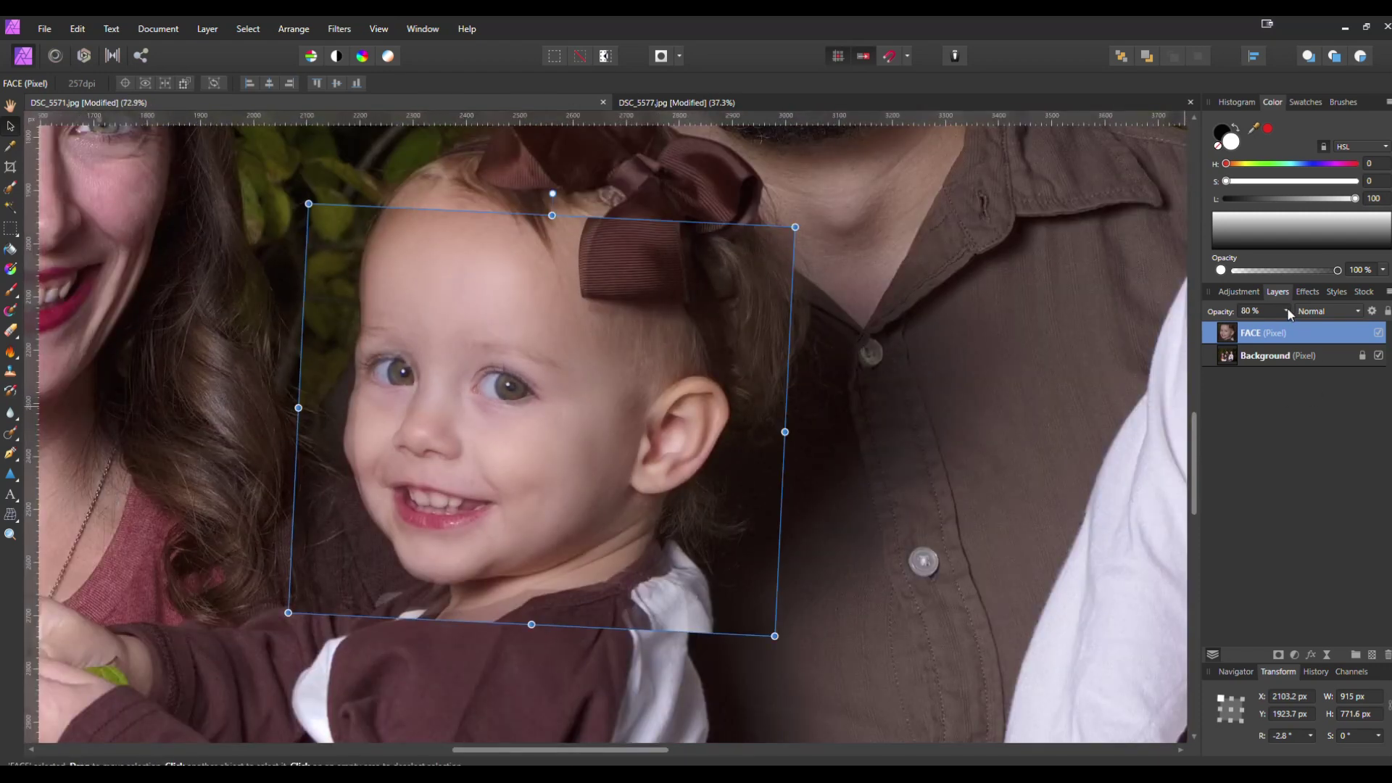
left_click(1287, 310)
left_click_drag(1276, 330, 1331, 332)
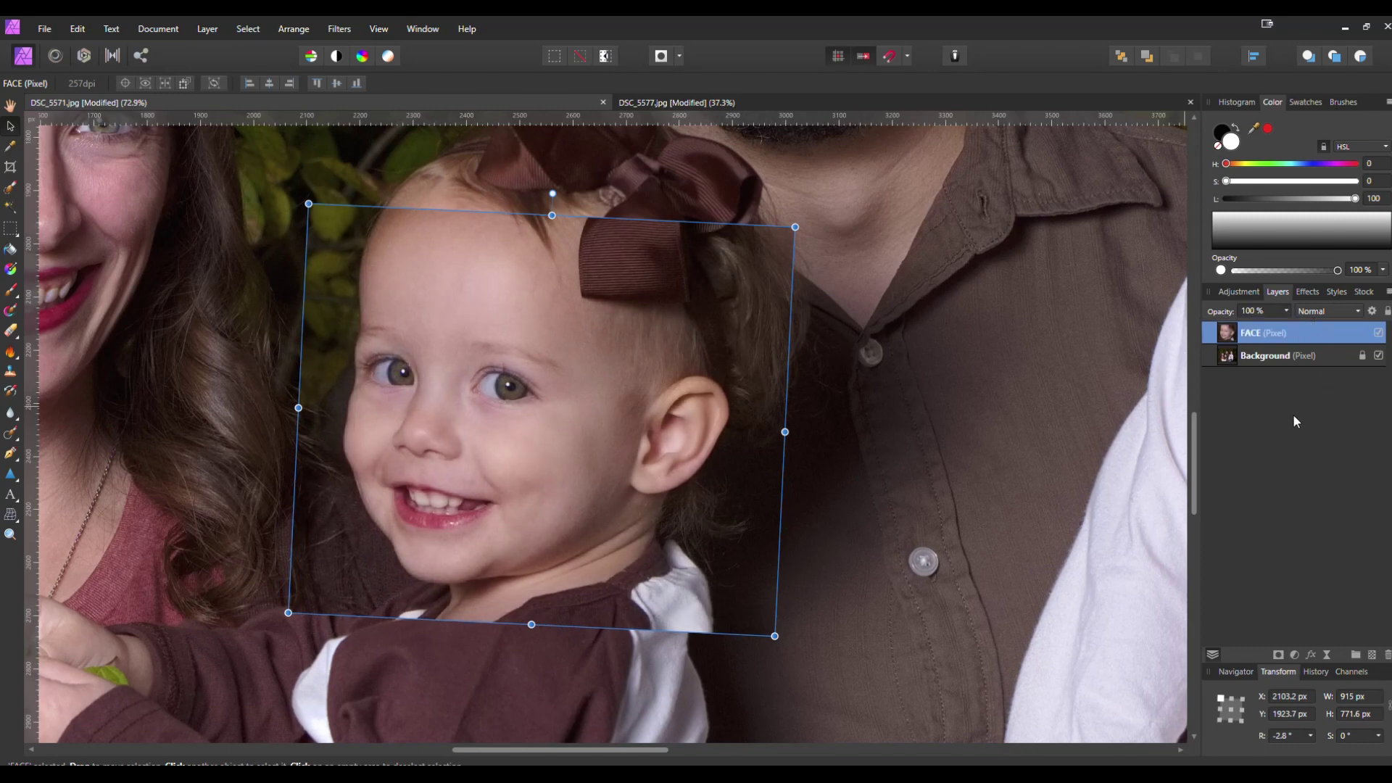
Step: Attach a layer mask to the FACE layer and switch to the Paint Brush
left_click(668, 414)
scroll(665, 391, "down", 3)
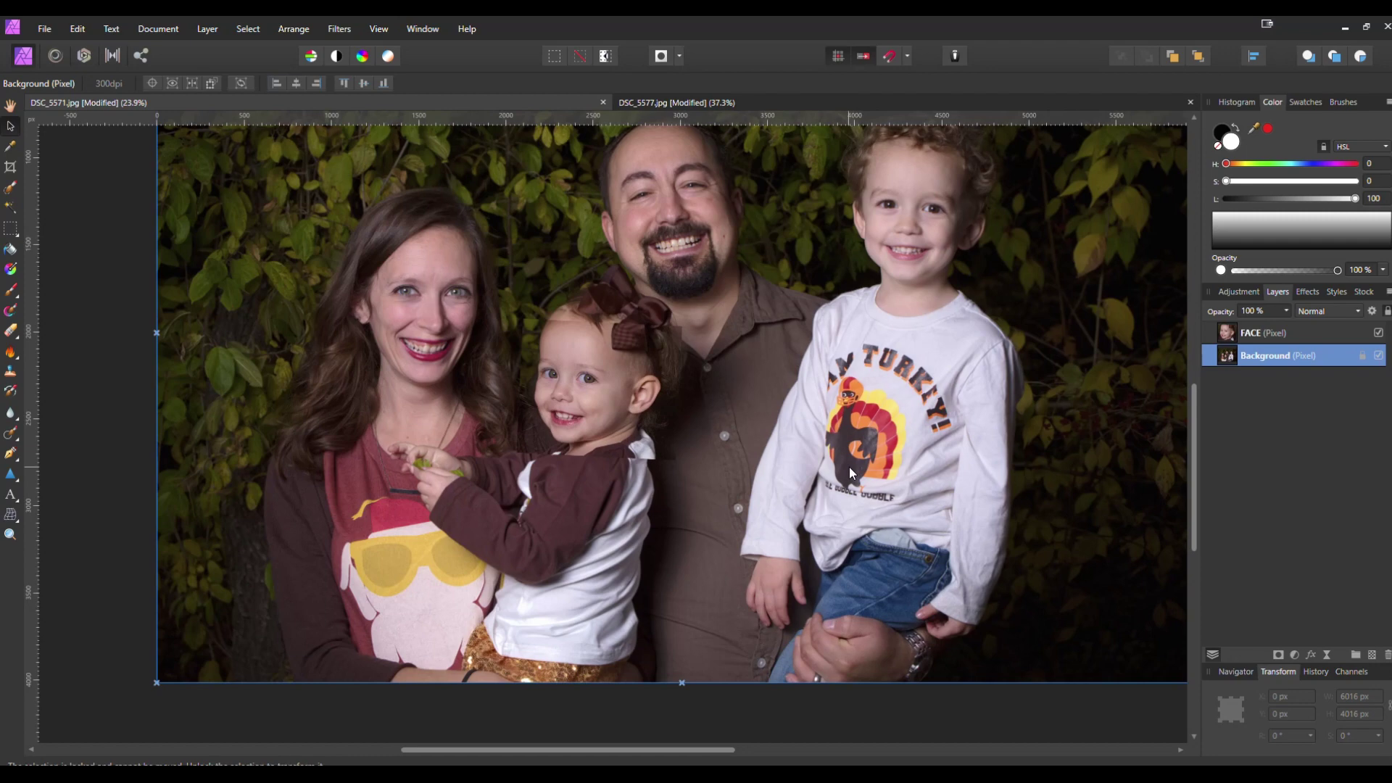
scroll(590, 356, "up", 3)
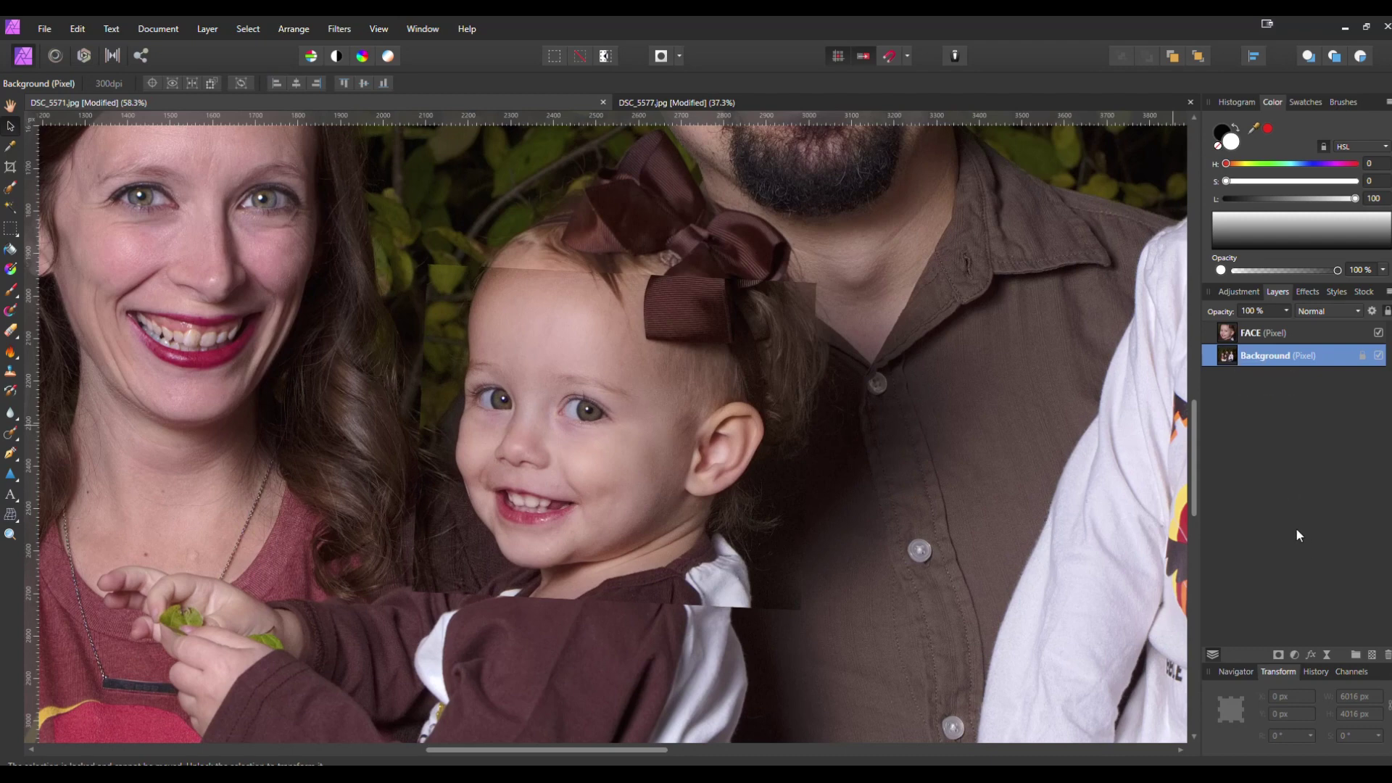
left_click(1236, 340)
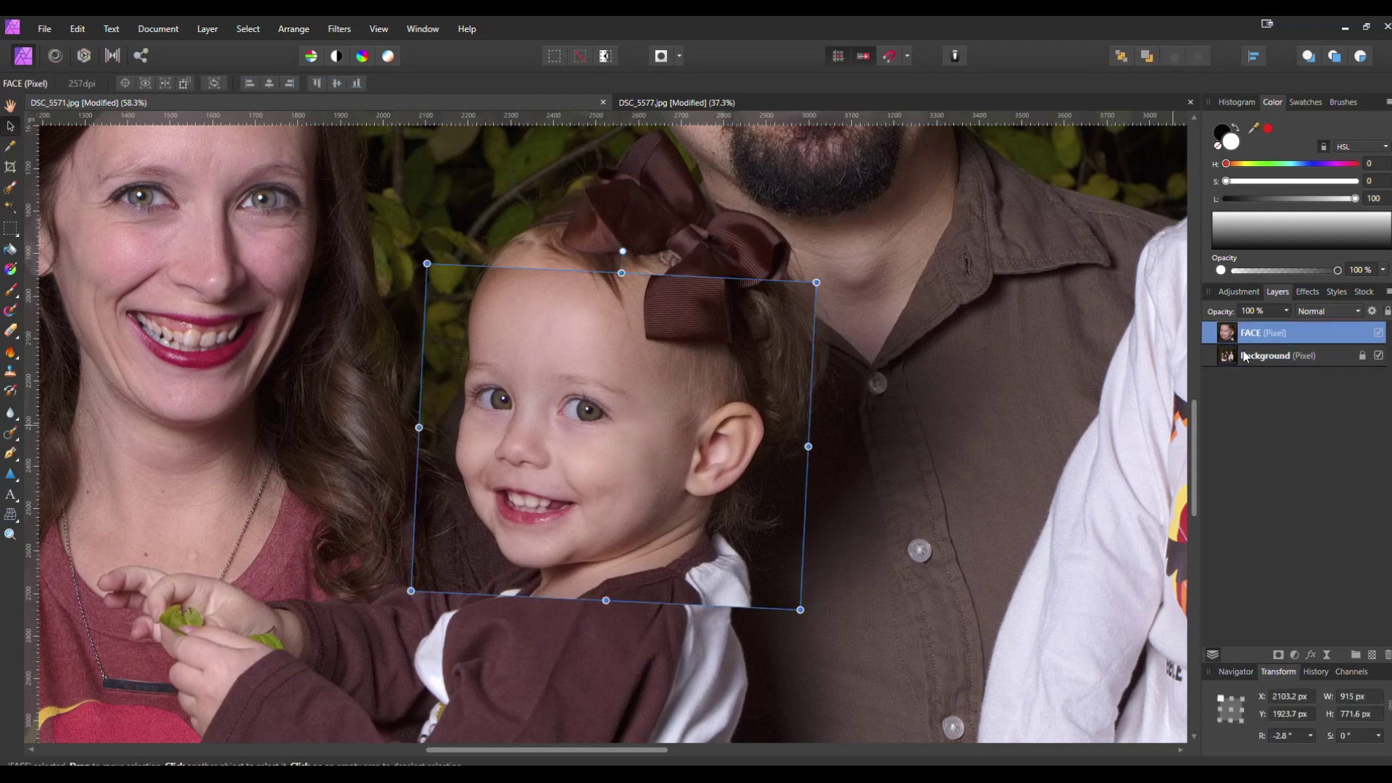
left_click(1279, 655)
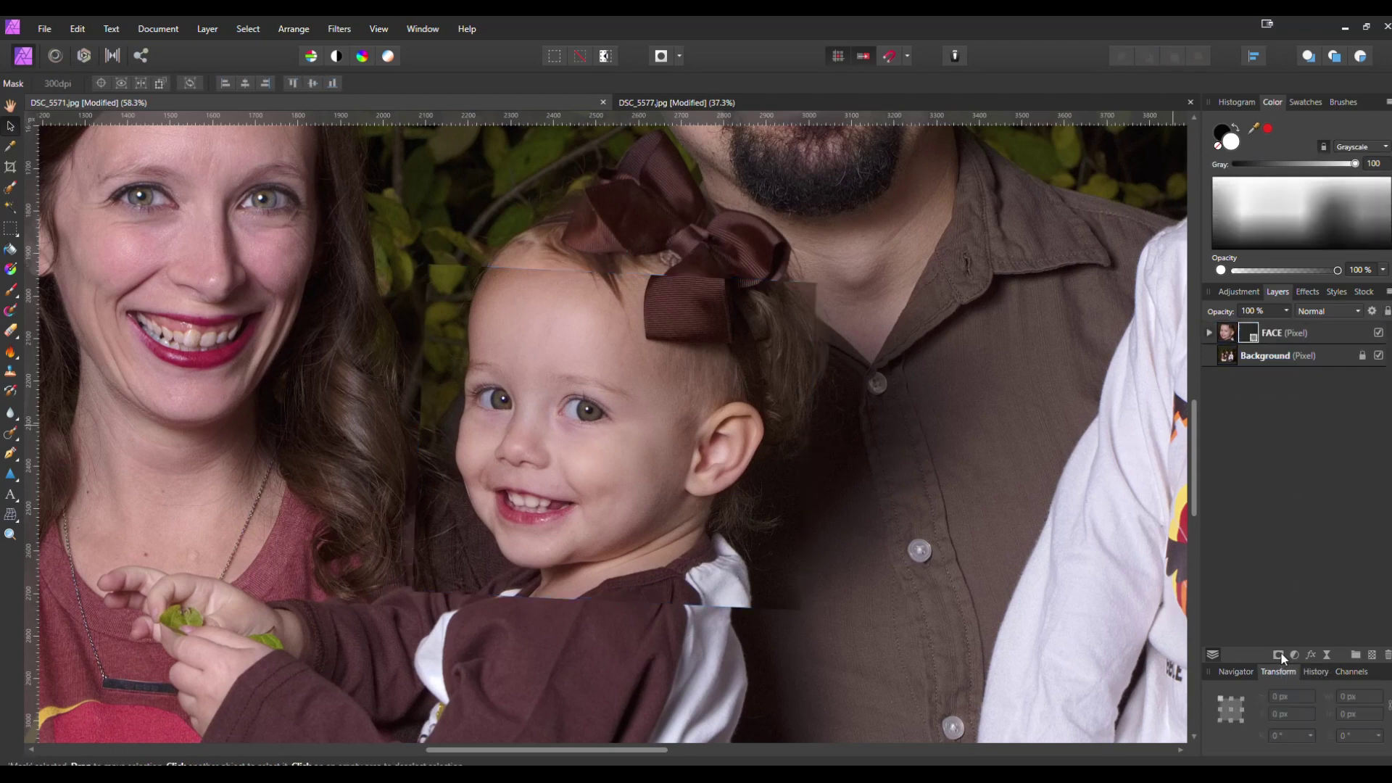
key("b")
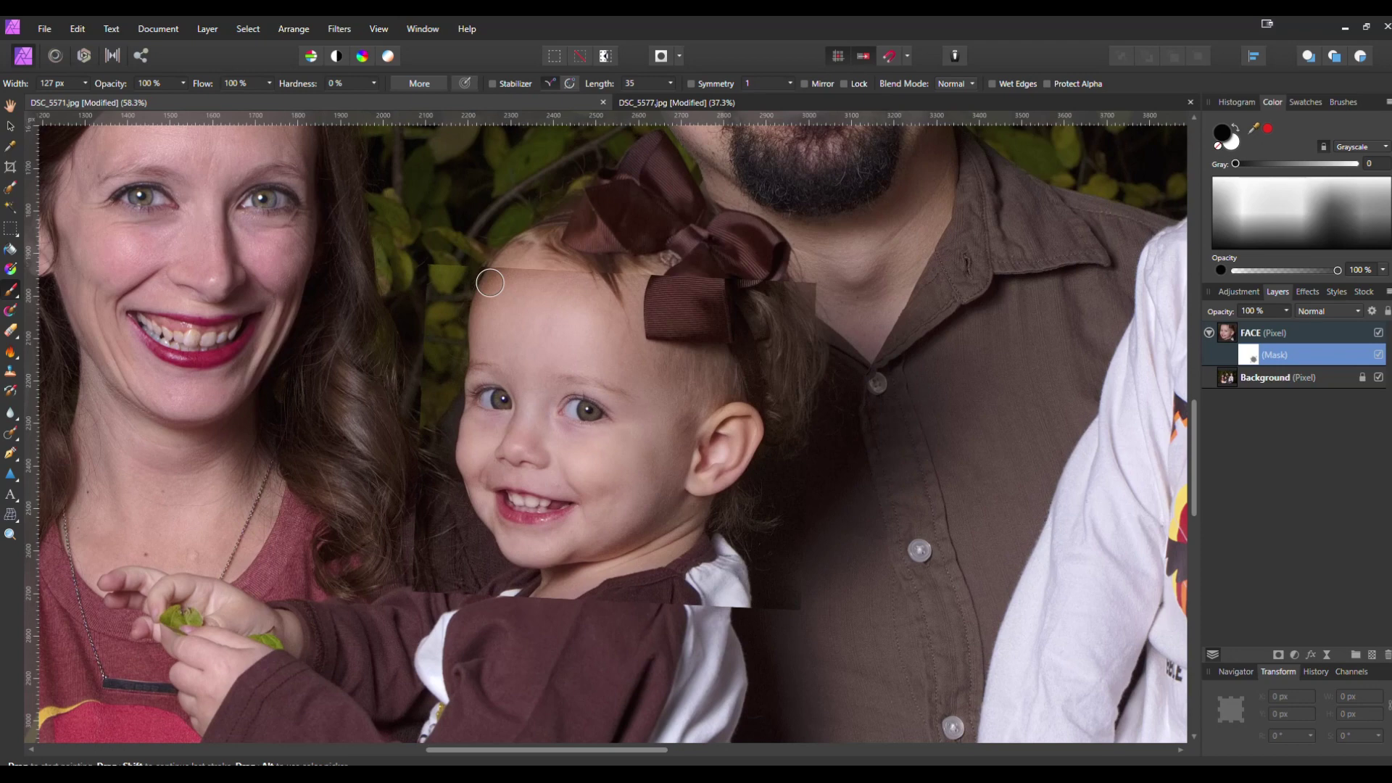
Step: Target the FACE mask and paint the forehead seam with a 0%-hardness, ~338 px brush
left_click(1265, 333)
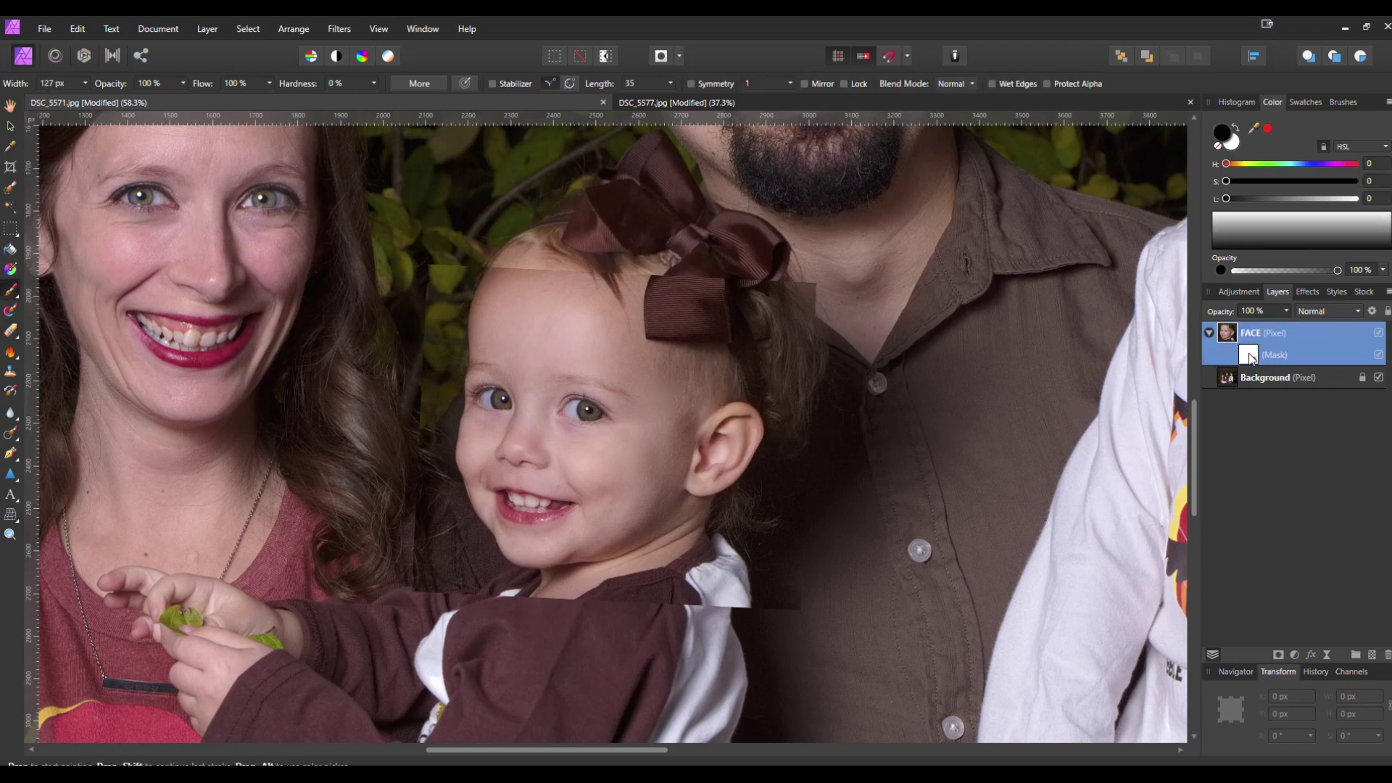
left_click(1251, 355)
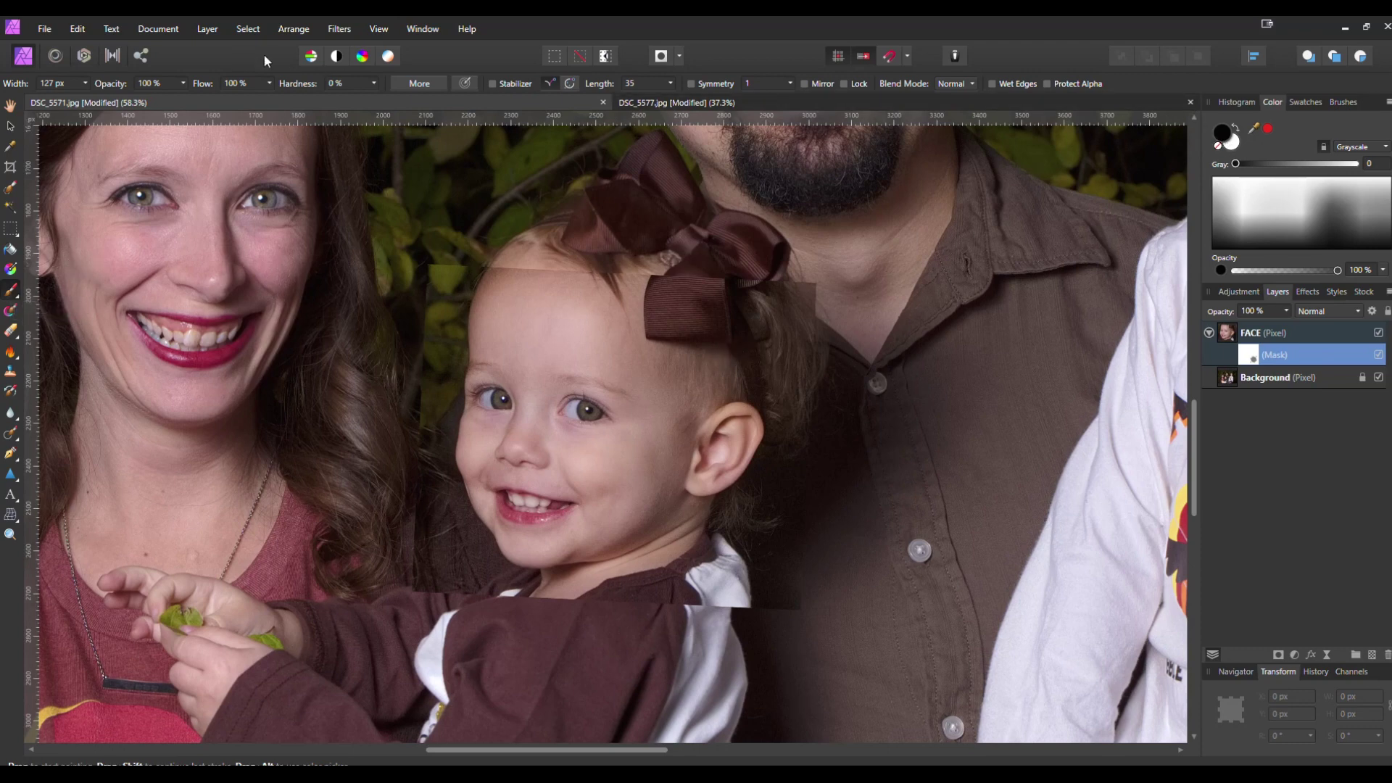
left_click(374, 84)
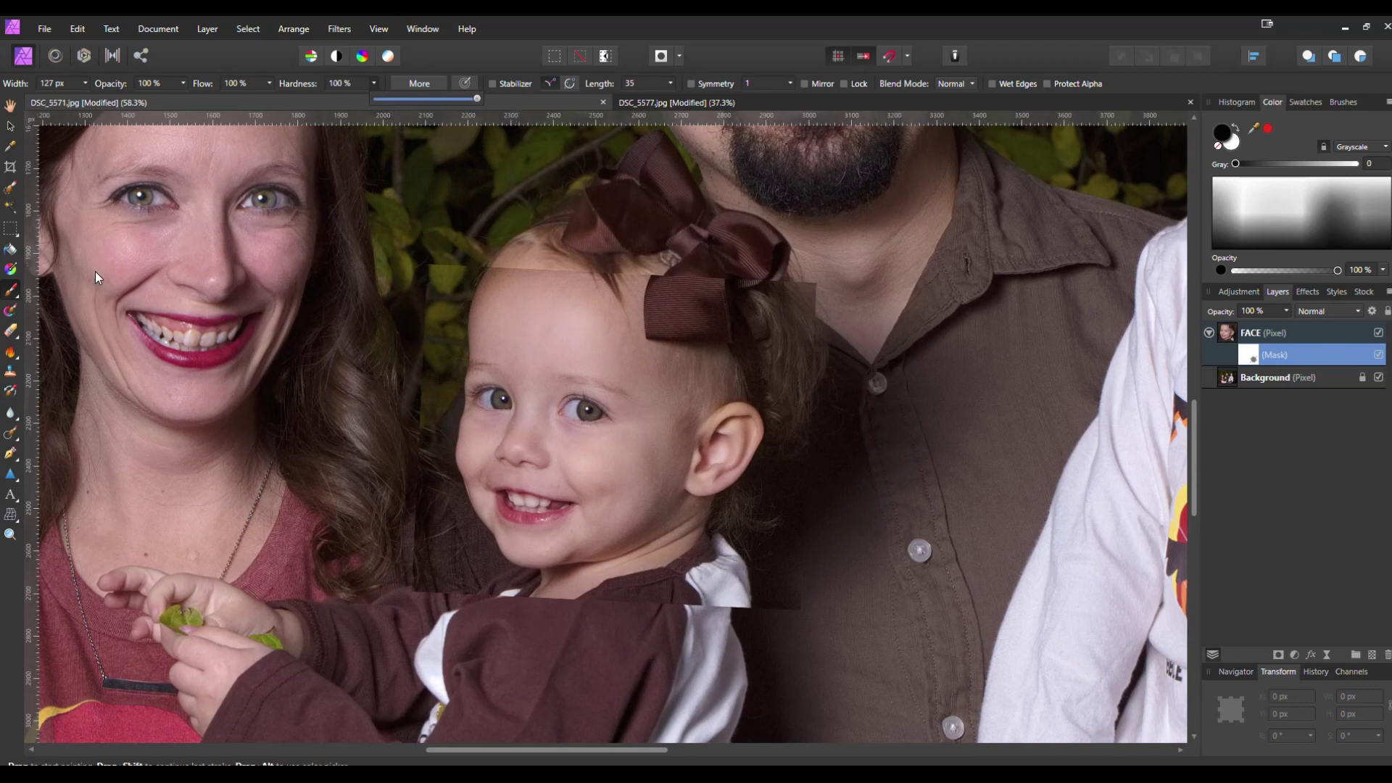
mouse_move(481, 319)
left_mouse_down()
mouse_move(508, 300)
mouse_move(606, 308)
mouse_move(507, 309)
left_mouse_up()
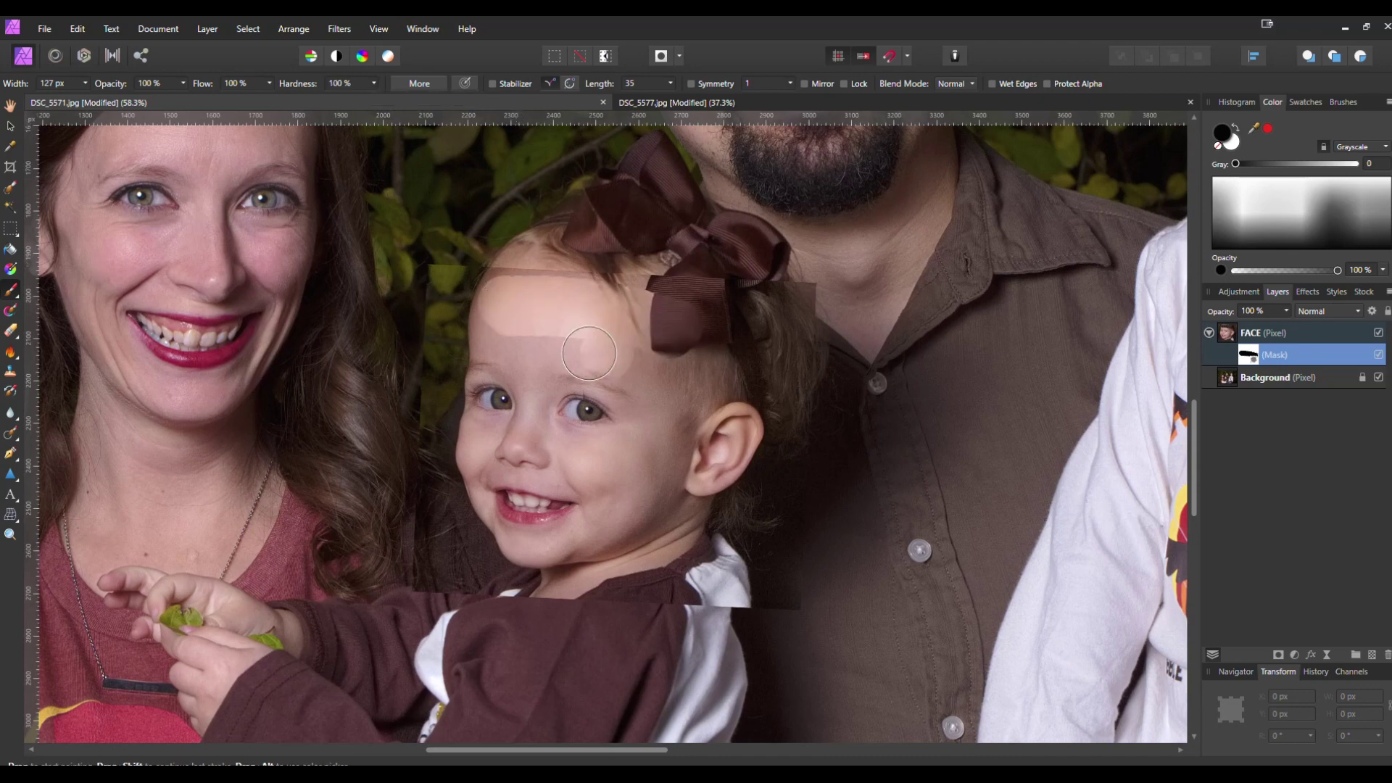
scroll(591, 352, "up", 5)
scroll(827, 376, "down", 5)
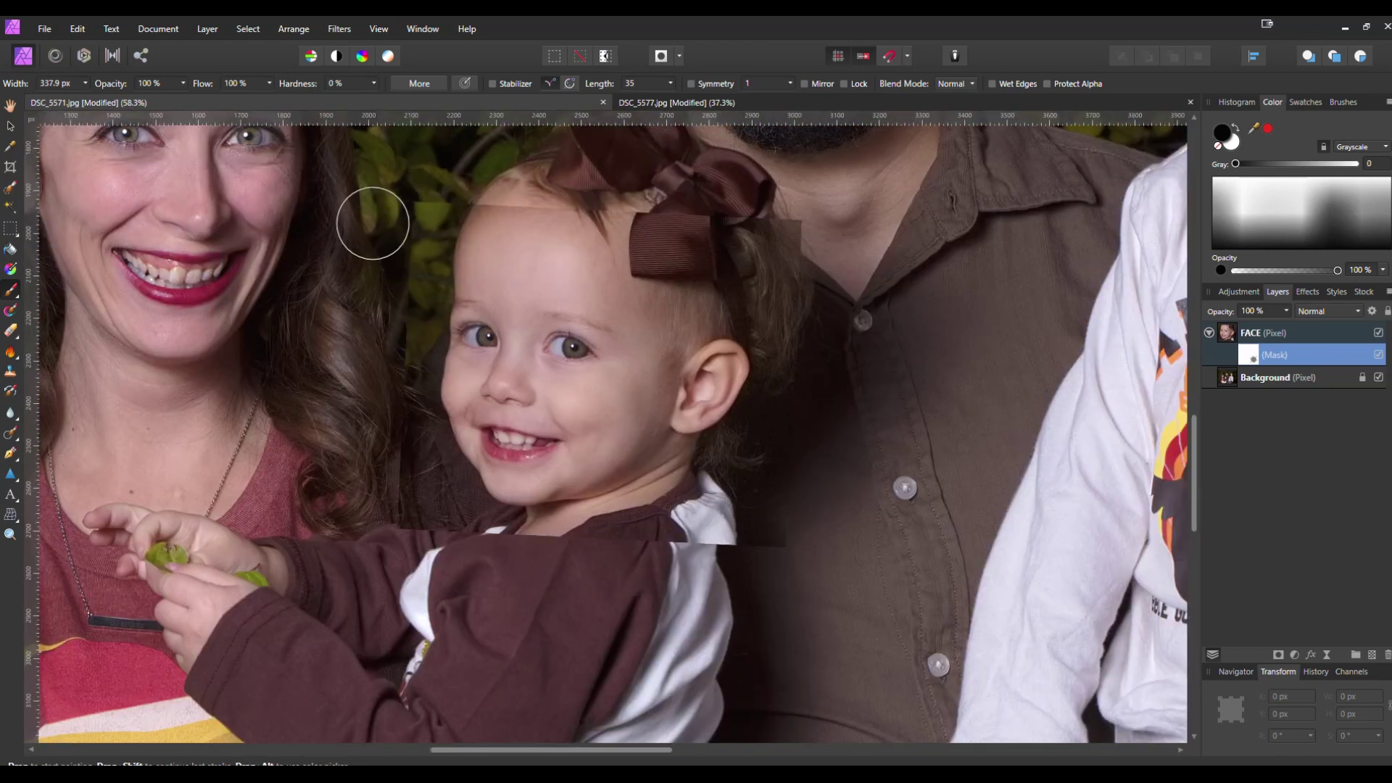
mouse_move(464, 214)
left_mouse_down()
mouse_move(591, 218)
mouse_move(761, 276)
mouse_move(776, 227)
left_mouse_up()
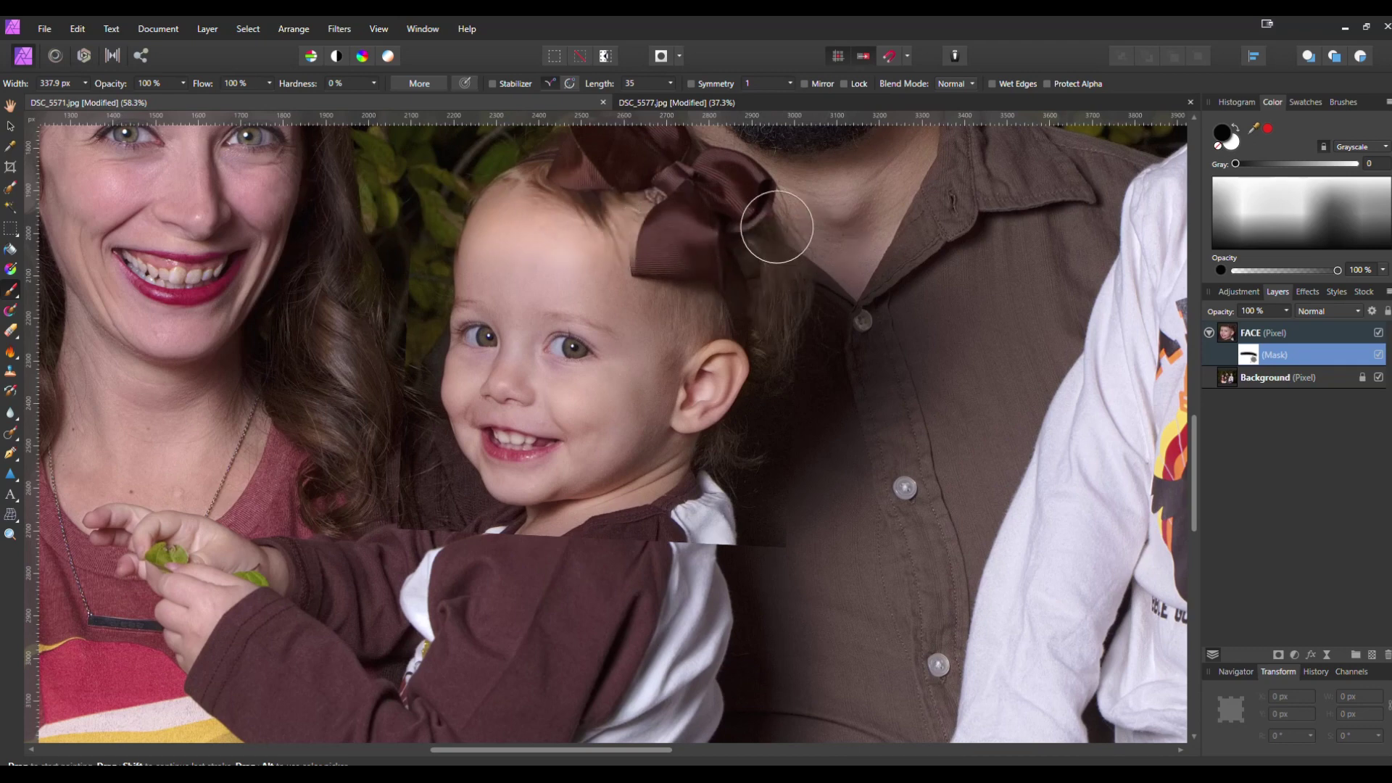
Step: With Background hidden, paint black over the hair, ear, shoulder and forehead edges of the FACE mask
left_click(1380, 378)
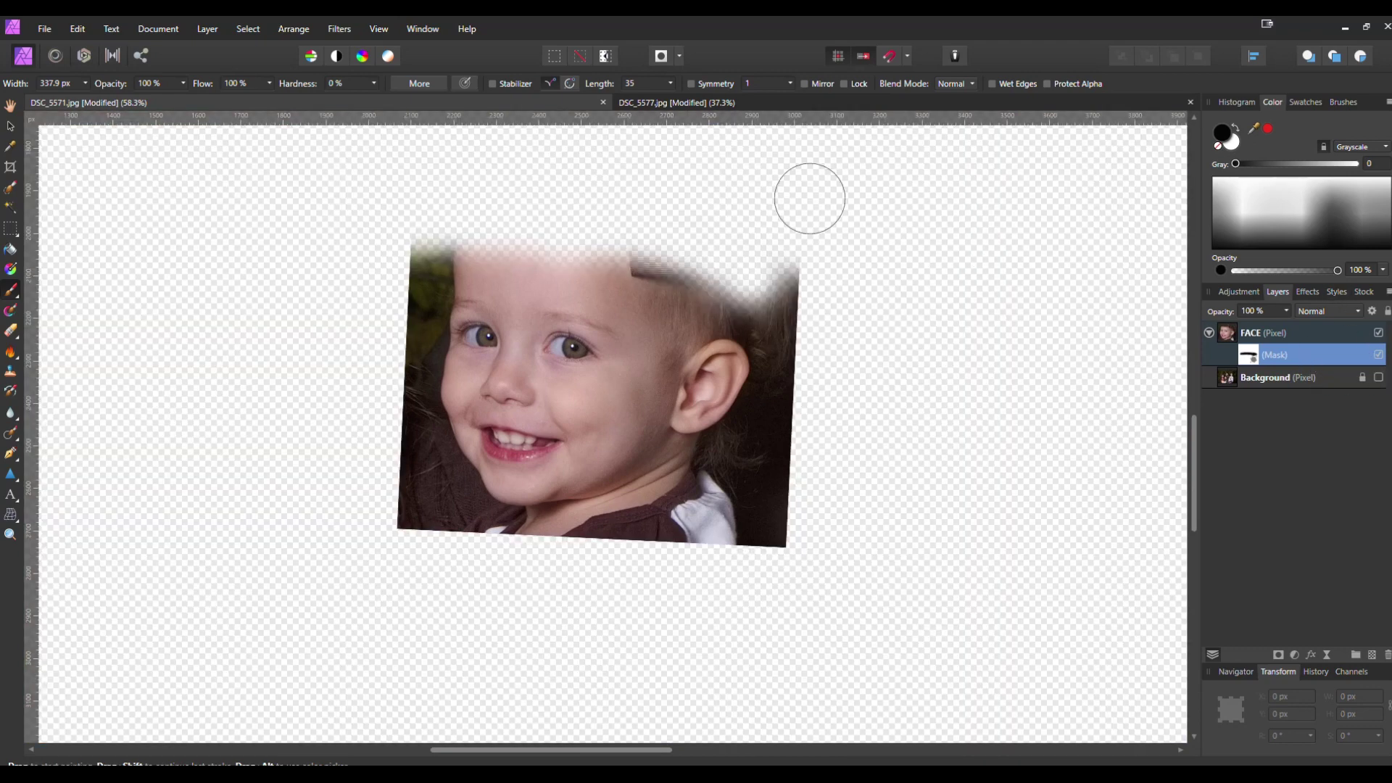
mouse_move(810, 198)
left_mouse_down()
mouse_move(783, 320)
mouse_move(772, 284)
mouse_move(727, 270)
mouse_move(744, 368)
mouse_move(756, 352)
mouse_move(773, 539)
mouse_move(741, 536)
mouse_move(735, 506)
mouse_move(658, 548)
mouse_move(702, 501)
mouse_move(615, 541)
mouse_move(411, 557)
mouse_move(605, 580)
mouse_move(361, 538)
mouse_move(404, 586)
mouse_move(375, 520)
mouse_move(375, 286)
mouse_move(370, 471)
mouse_move(374, 258)
mouse_move(391, 528)
mouse_move(390, 512)
mouse_move(445, 547)
mouse_move(579, 559)
mouse_move(493, 562)
mouse_move(723, 563)
mouse_move(627, 570)
mouse_move(702, 521)
mouse_move(757, 338)
left_mouse_up()
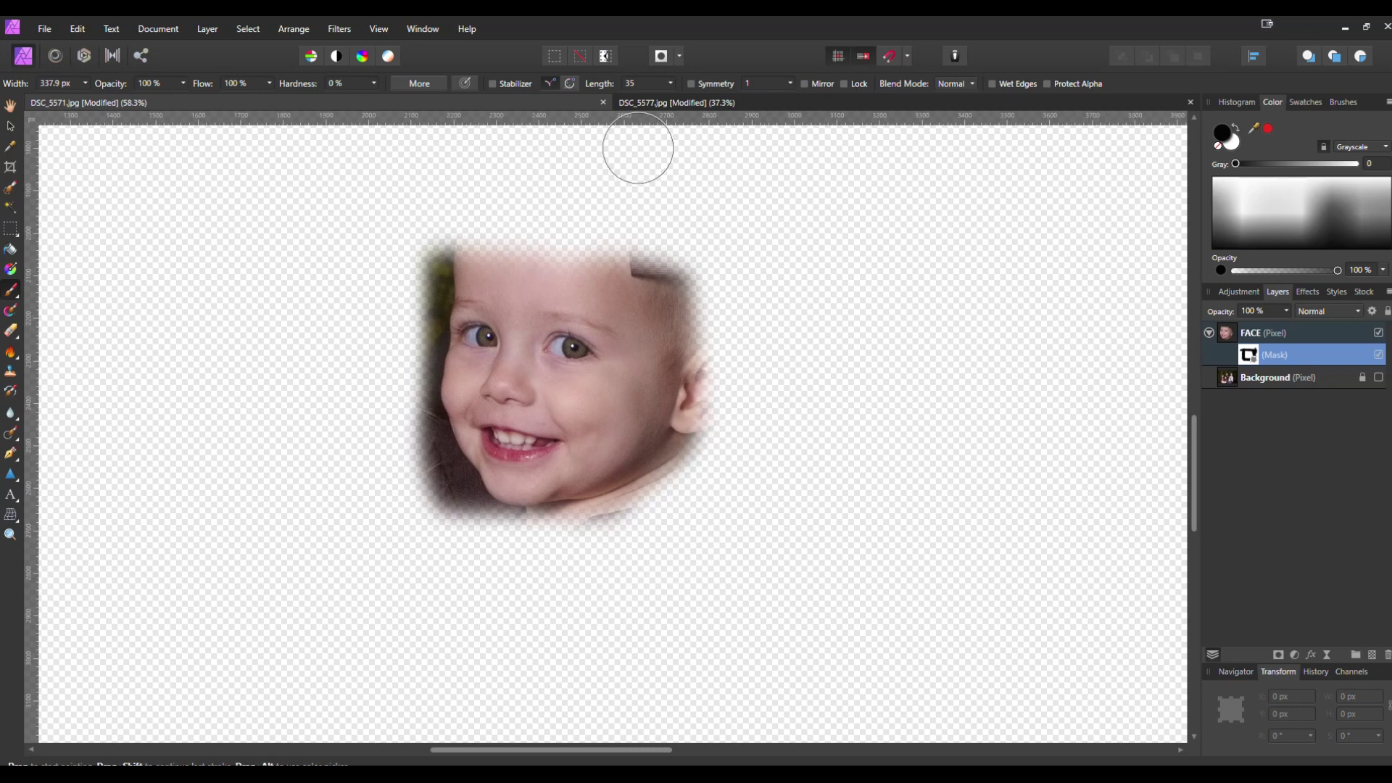
mouse_move(778, 239)
left_mouse_down()
mouse_move(730, 255)
mouse_move(798, 365)
left_mouse_up()
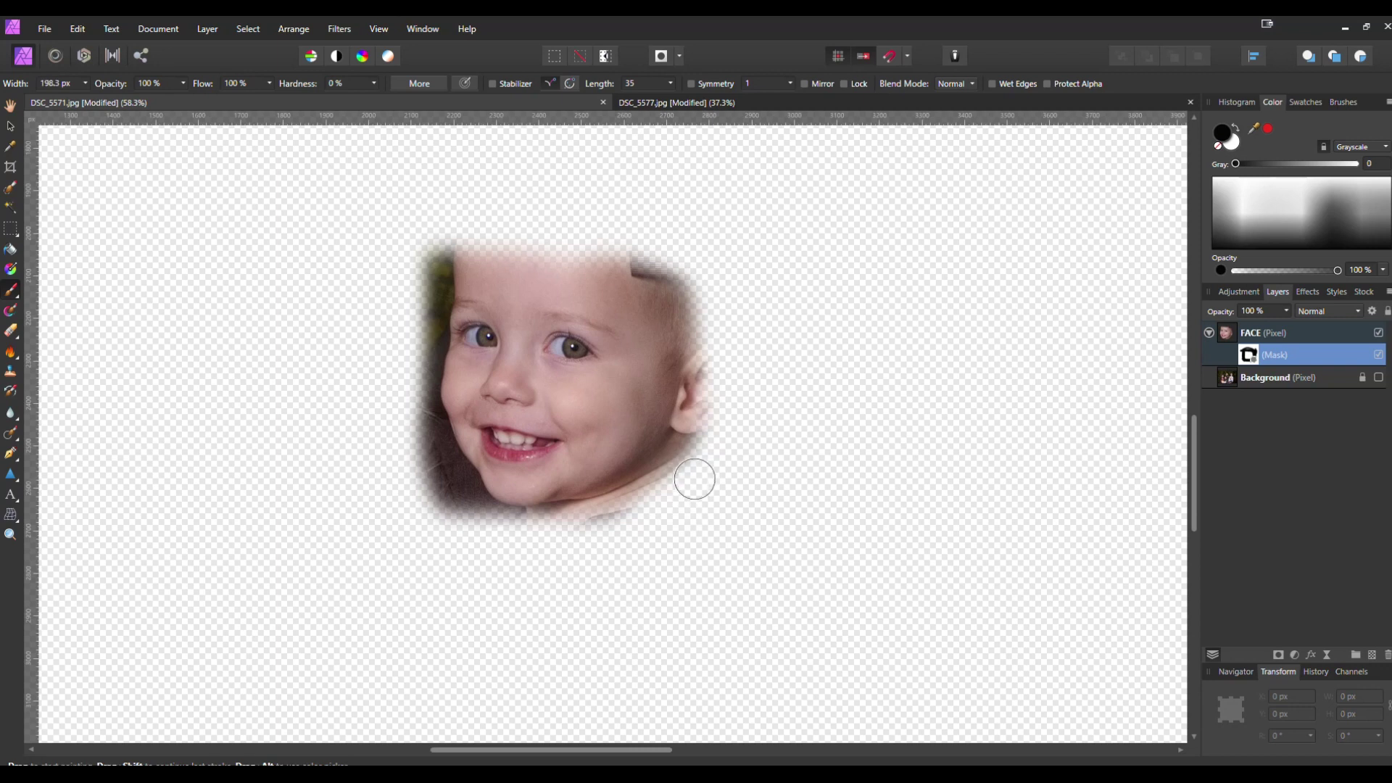
scroll(694, 479, "up", 2)
mouse_move(739, 451)
left_mouse_down()
mouse_move(686, 494)
mouse_move(543, 543)
mouse_move(732, 477)
mouse_move(589, 553)
mouse_move(771, 435)
mouse_move(548, 562)
mouse_move(417, 569)
mouse_move(298, 510)
mouse_move(219, 398)
mouse_move(297, 541)
mouse_move(292, 478)
mouse_move(184, 351)
left_mouse_up()
scroll(217, 414, "up", 3)
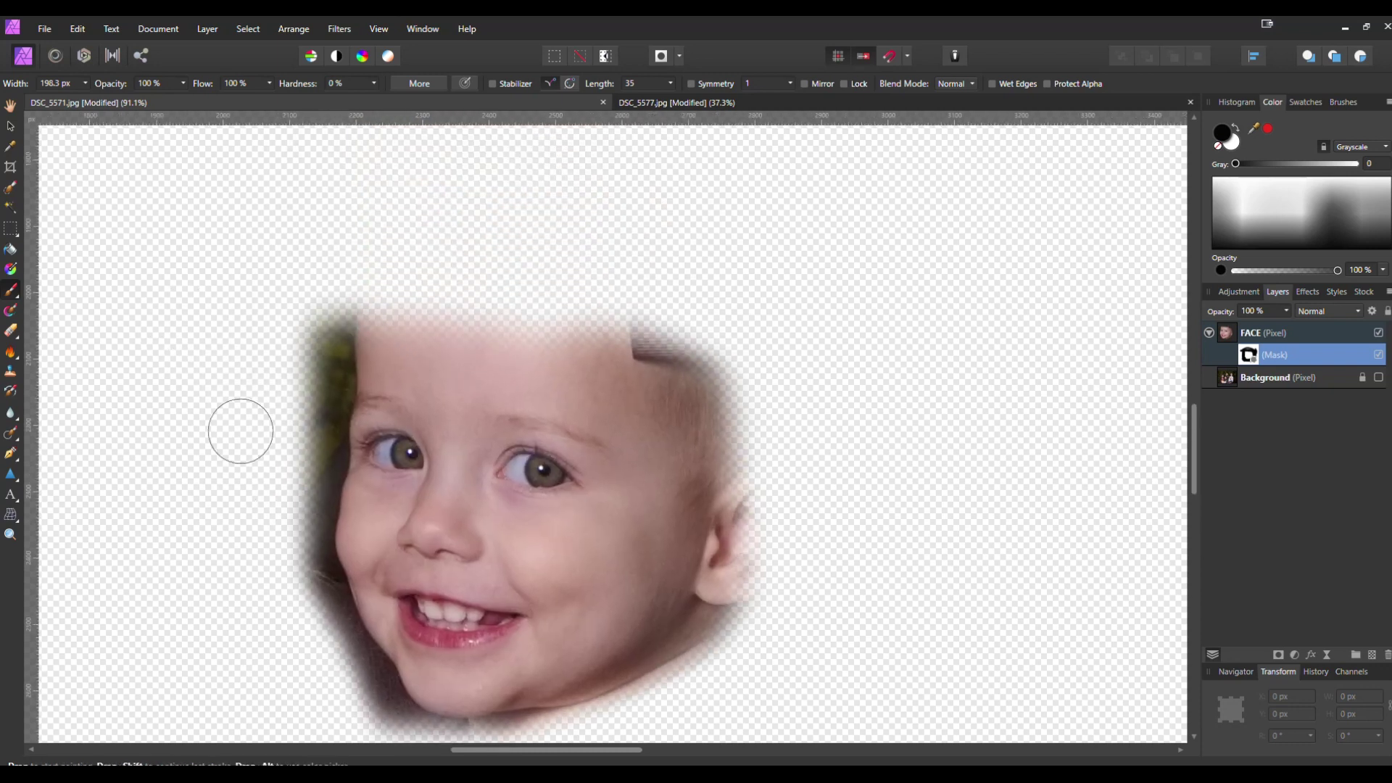
mouse_move(391, 280)
left_mouse_down()
mouse_move(627, 332)
mouse_move(742, 390)
mouse_move(632, 303)
mouse_move(729, 411)
mouse_move(826, 470)
mouse_move(785, 469)
mouse_move(775, 419)
mouse_move(734, 517)
mouse_move(733, 644)
left_mouse_up()
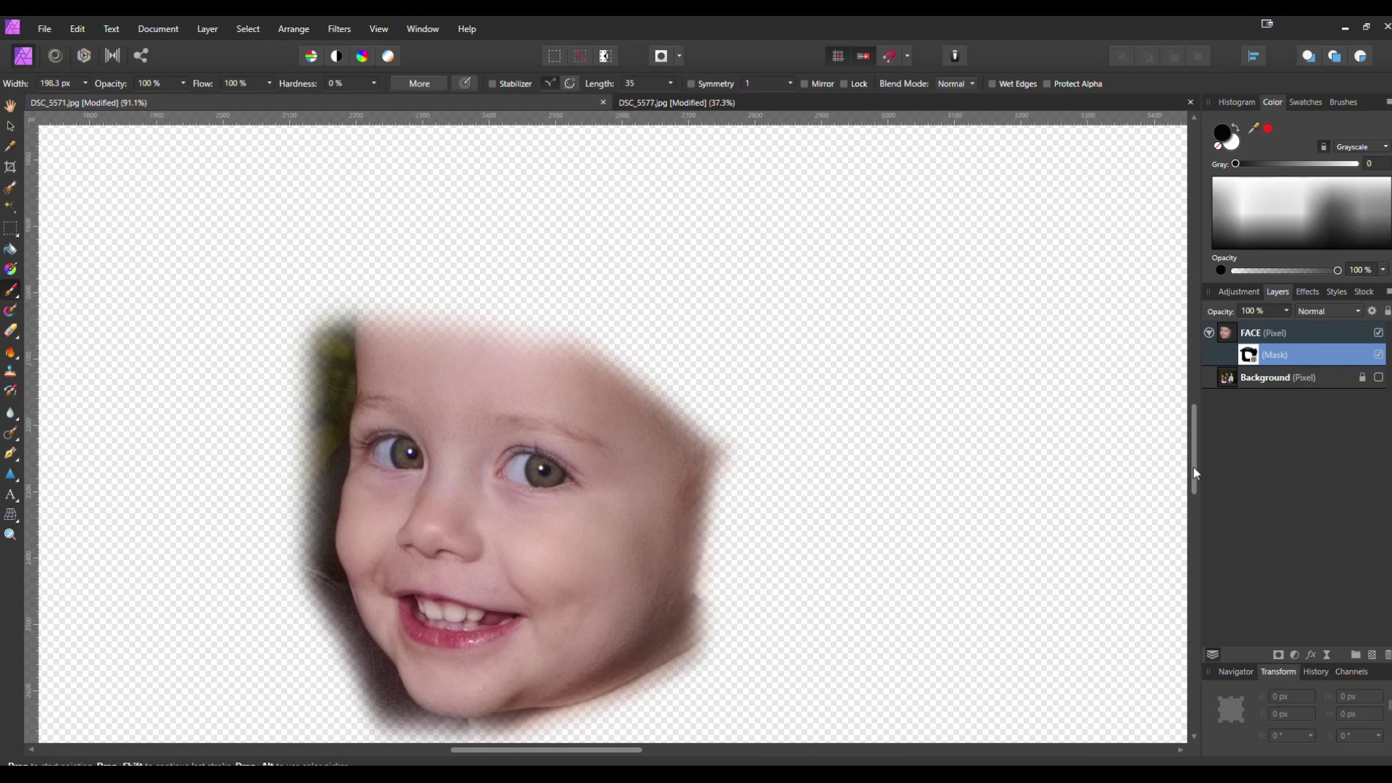
left_click(1382, 380)
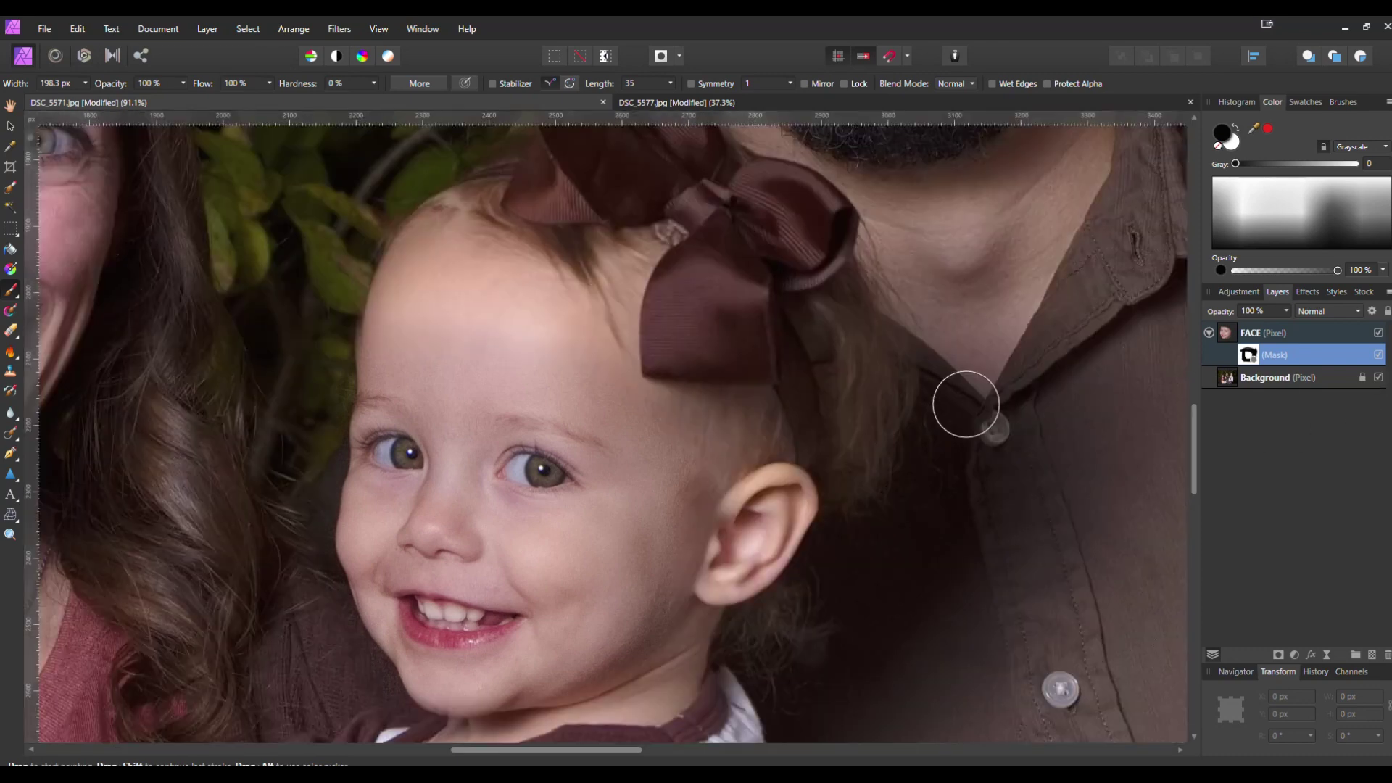
Step: Zoom around the girl's face and reduce the brush width to 94.5 px
scroll(966, 404, "down", 5)
scroll(787, 391, "up", 8)
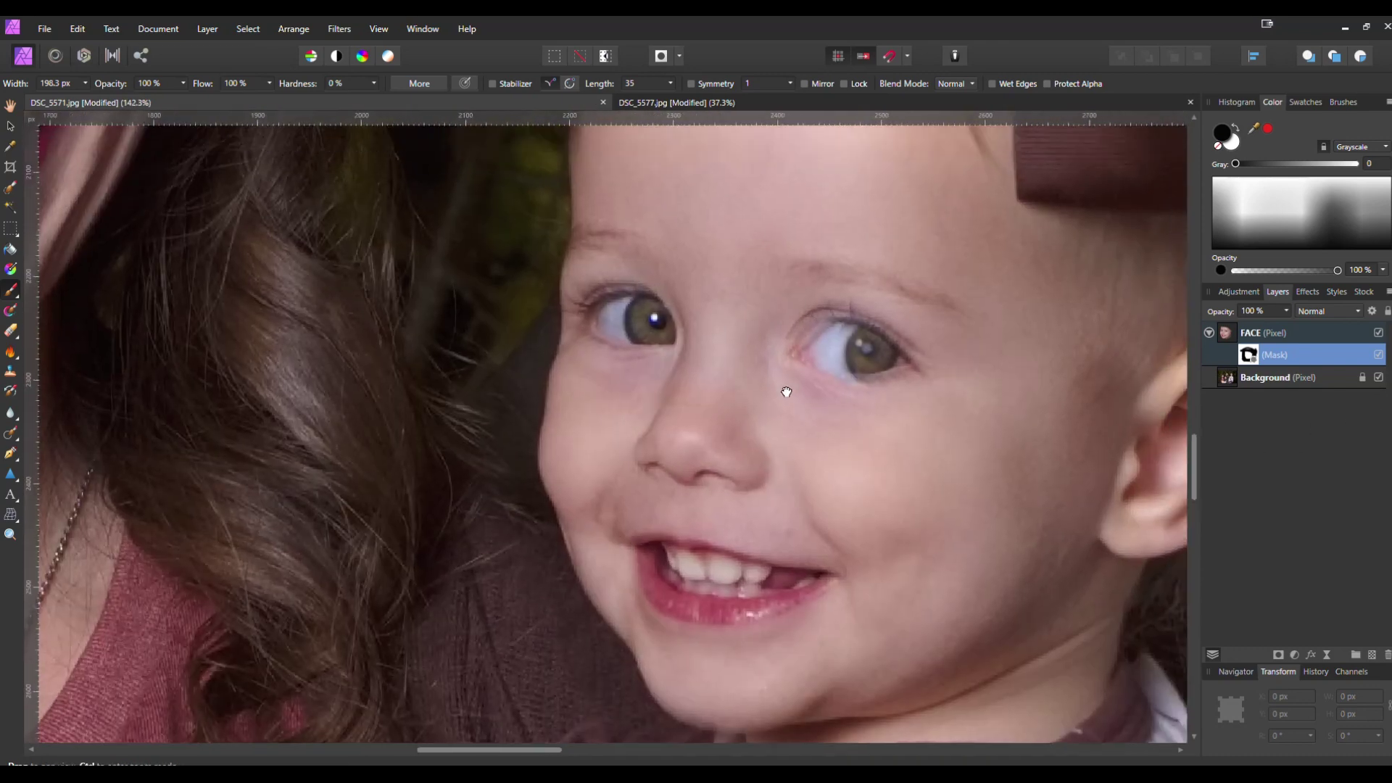
scroll(786, 391, "down", 4)
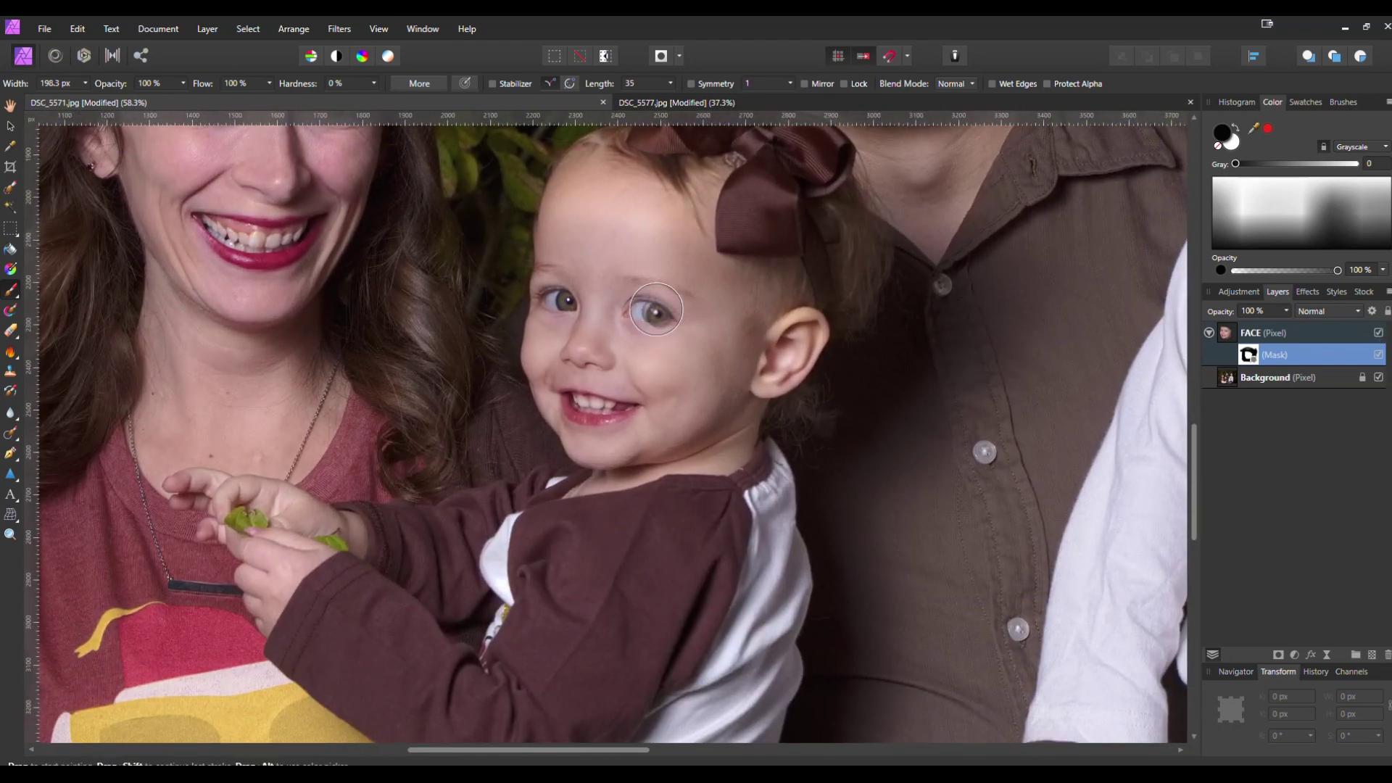
scroll(839, 332, "up", 2)
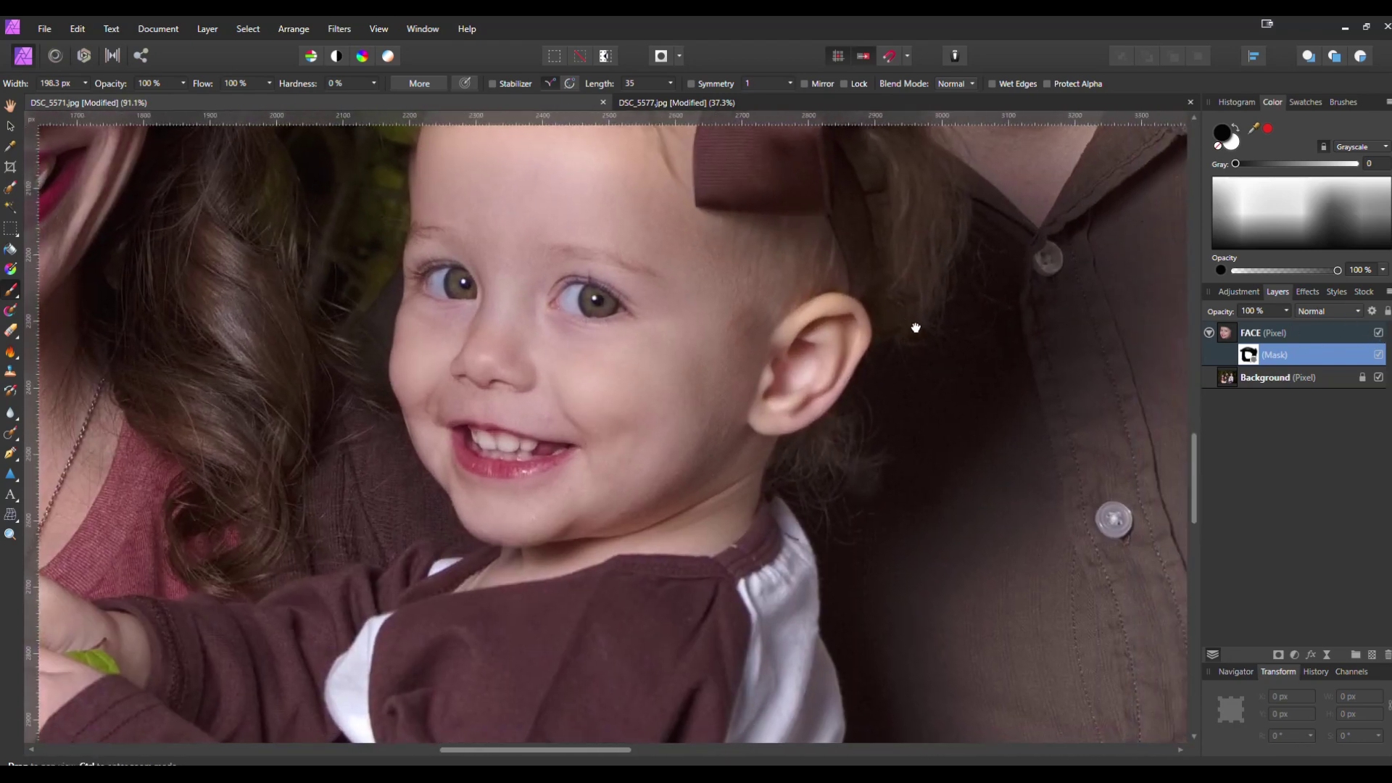
left_click_drag(916, 327, 971, 387)
key("bracketleft")
key("bracketleft")
key("bracketleft")
key("bracketleft")
scroll(652, 435, "left", 1)
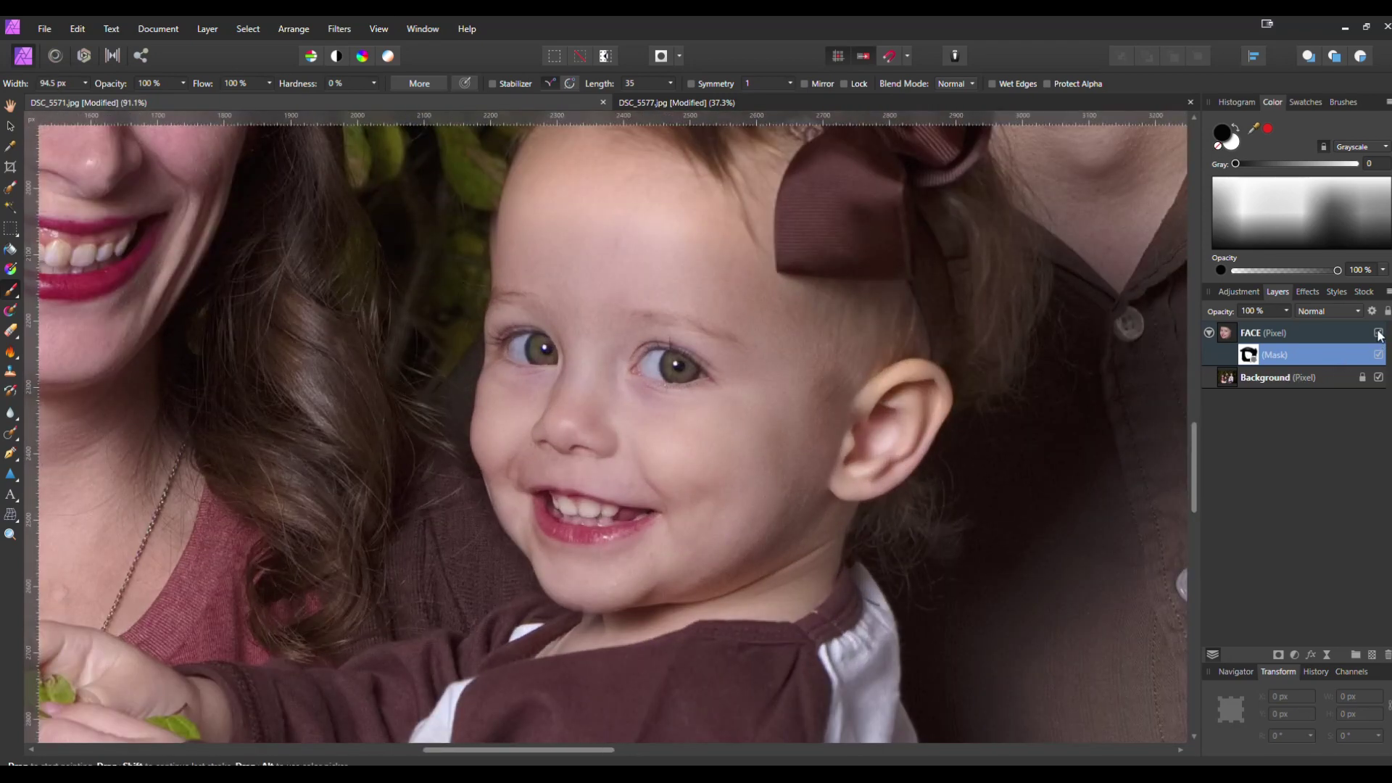
Step: Toggle the FACE layer's visibility repeatedly to compare the new smile with the original
left_click(1378, 335)
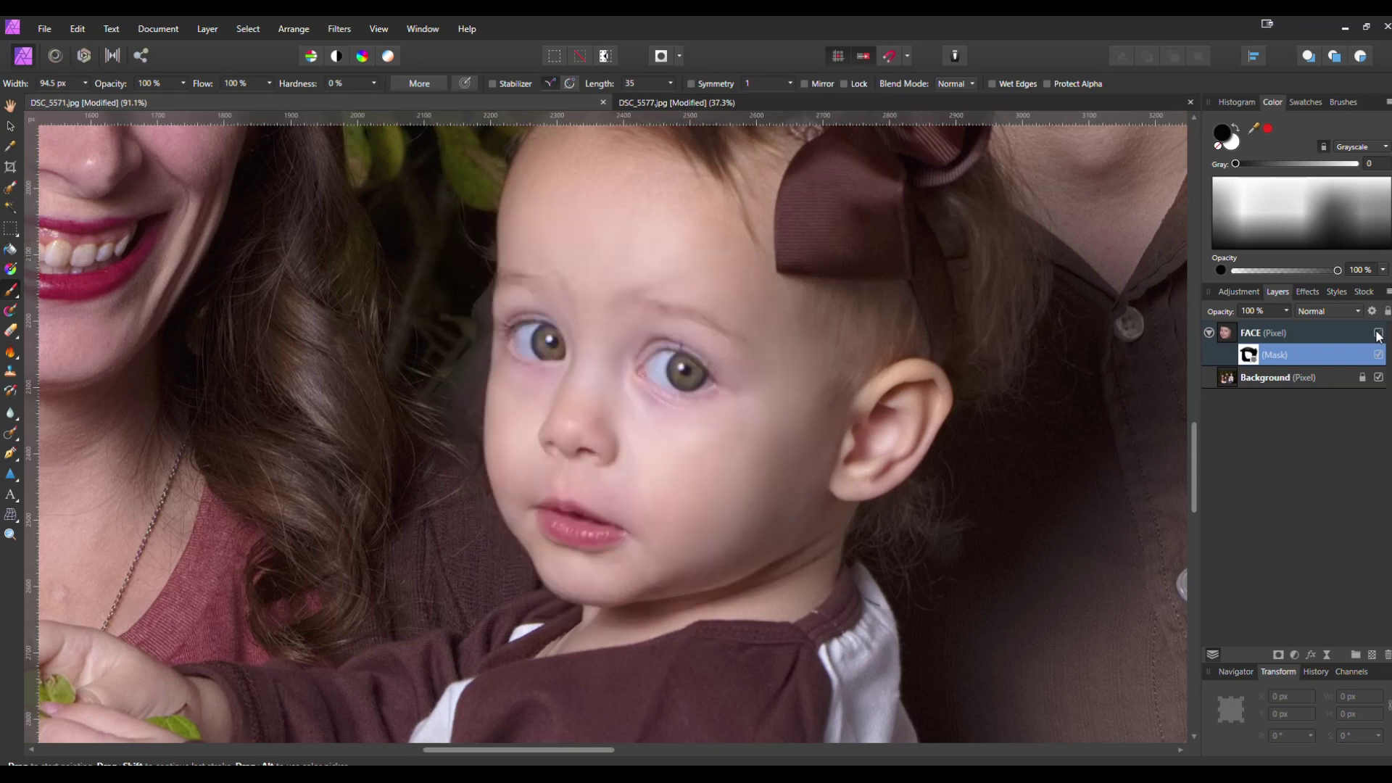
left_click(1378, 334)
left_click(1378, 335)
left_click(1378, 334)
left_click(1378, 334)
left_click(1379, 334)
scroll(547, 280, "down", 4)
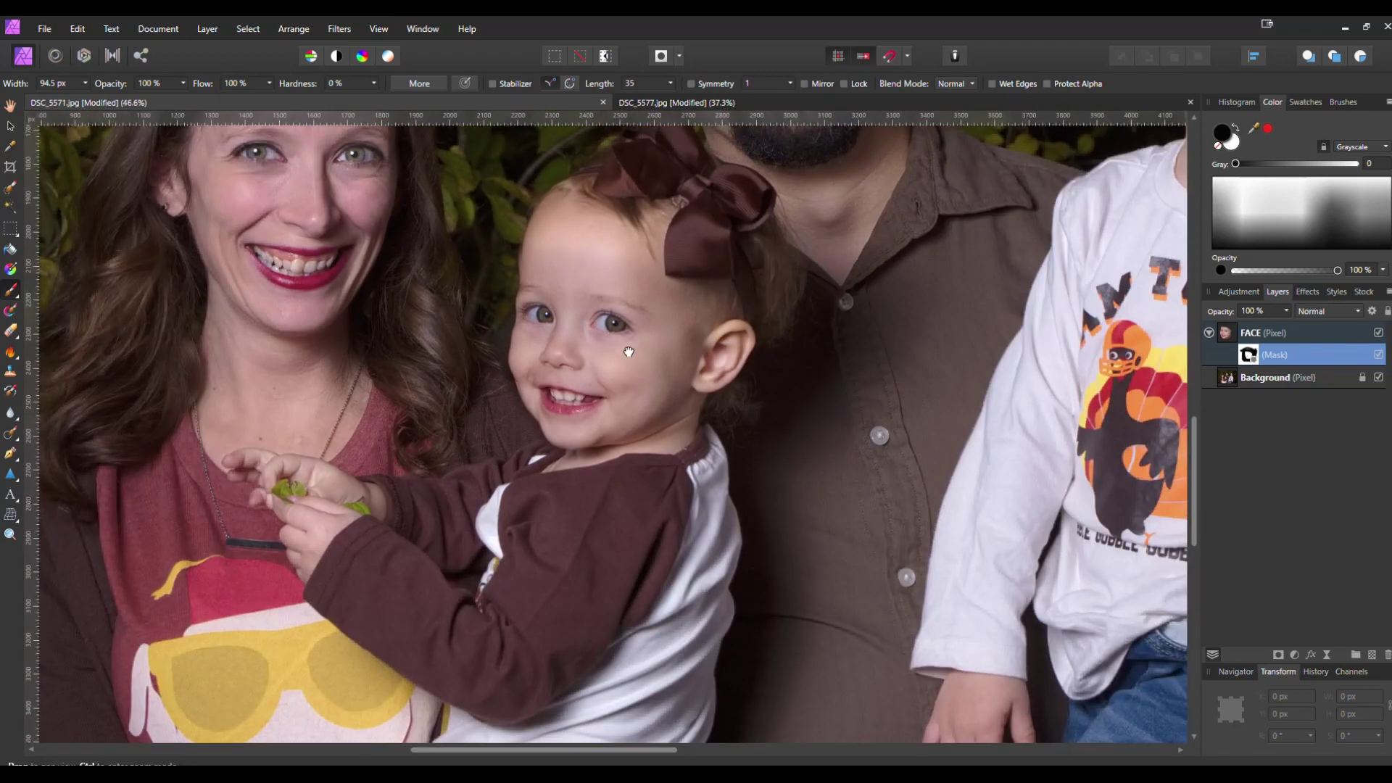
scroll(629, 352, "up", 6)
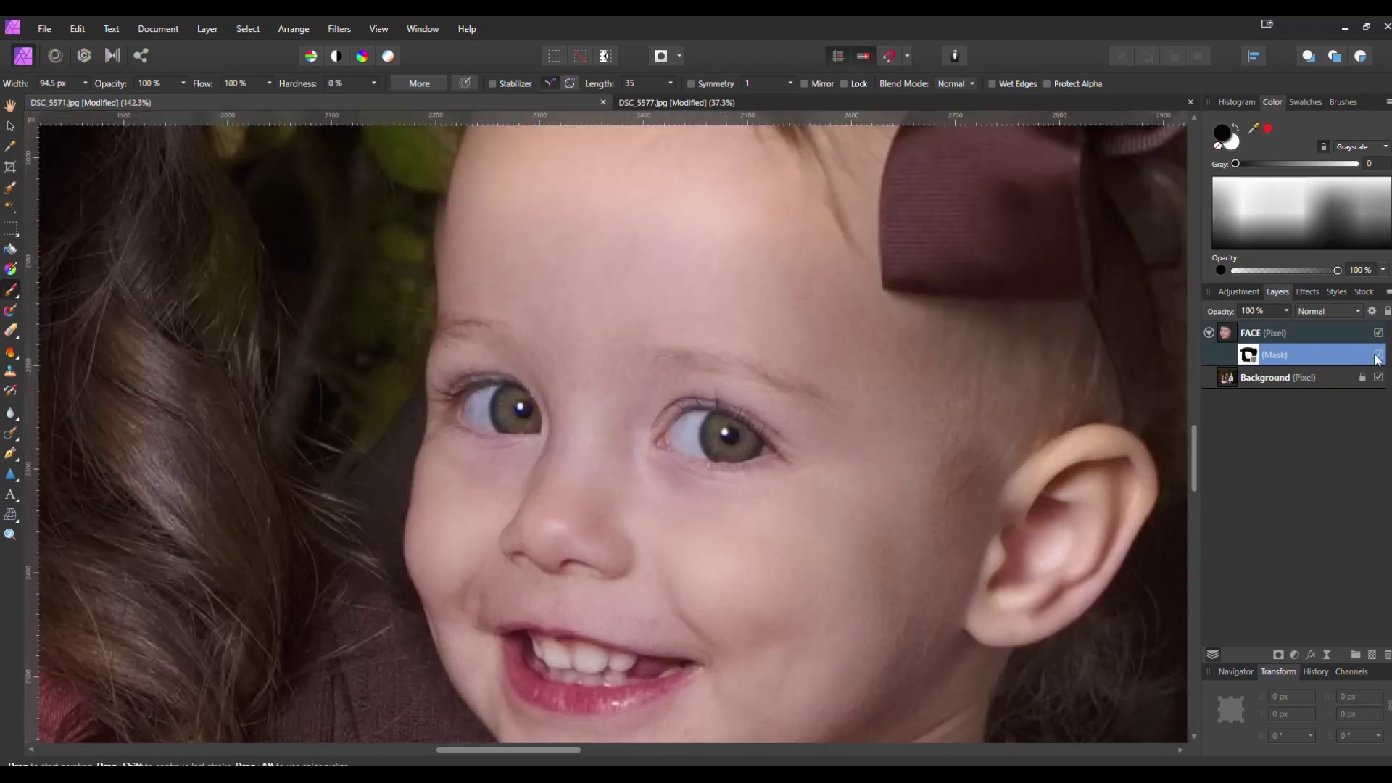
left_click(1379, 334)
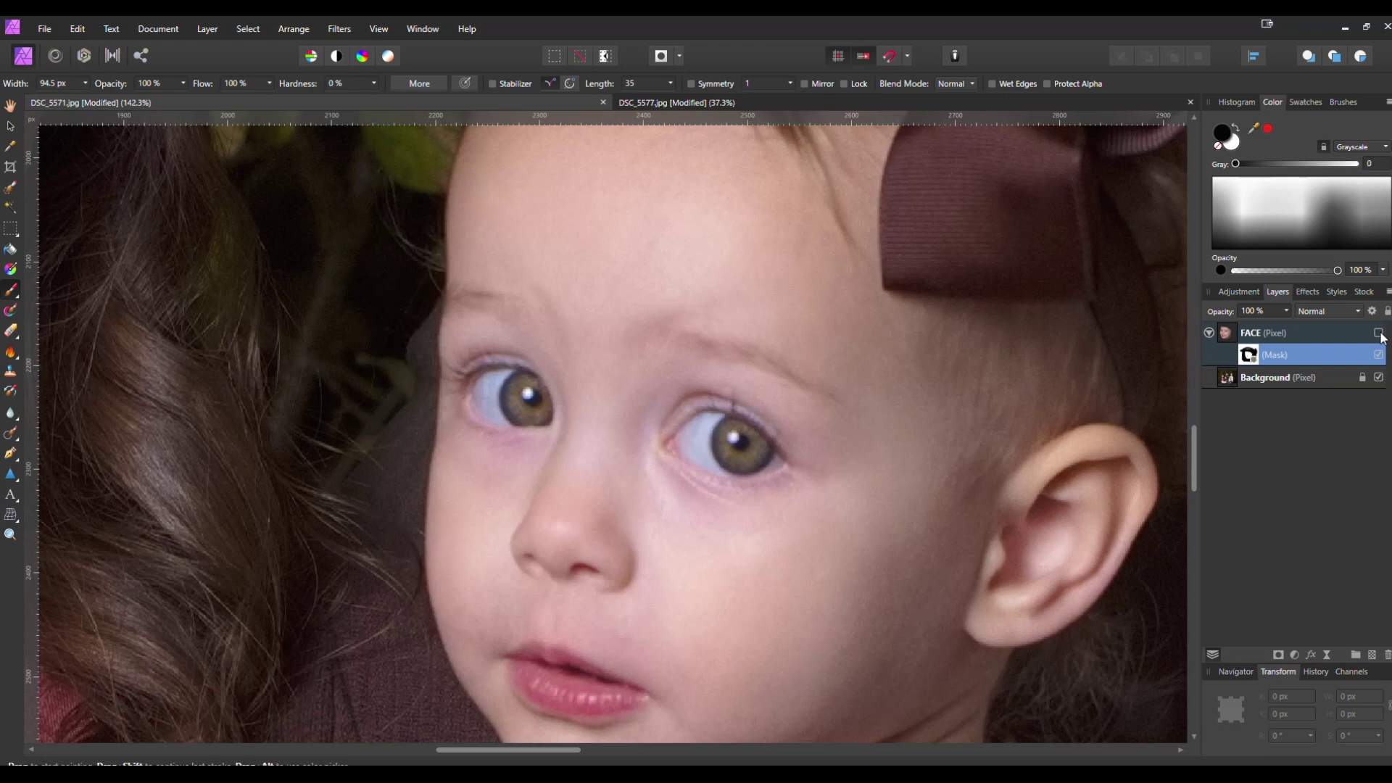
left_click(1378, 334)
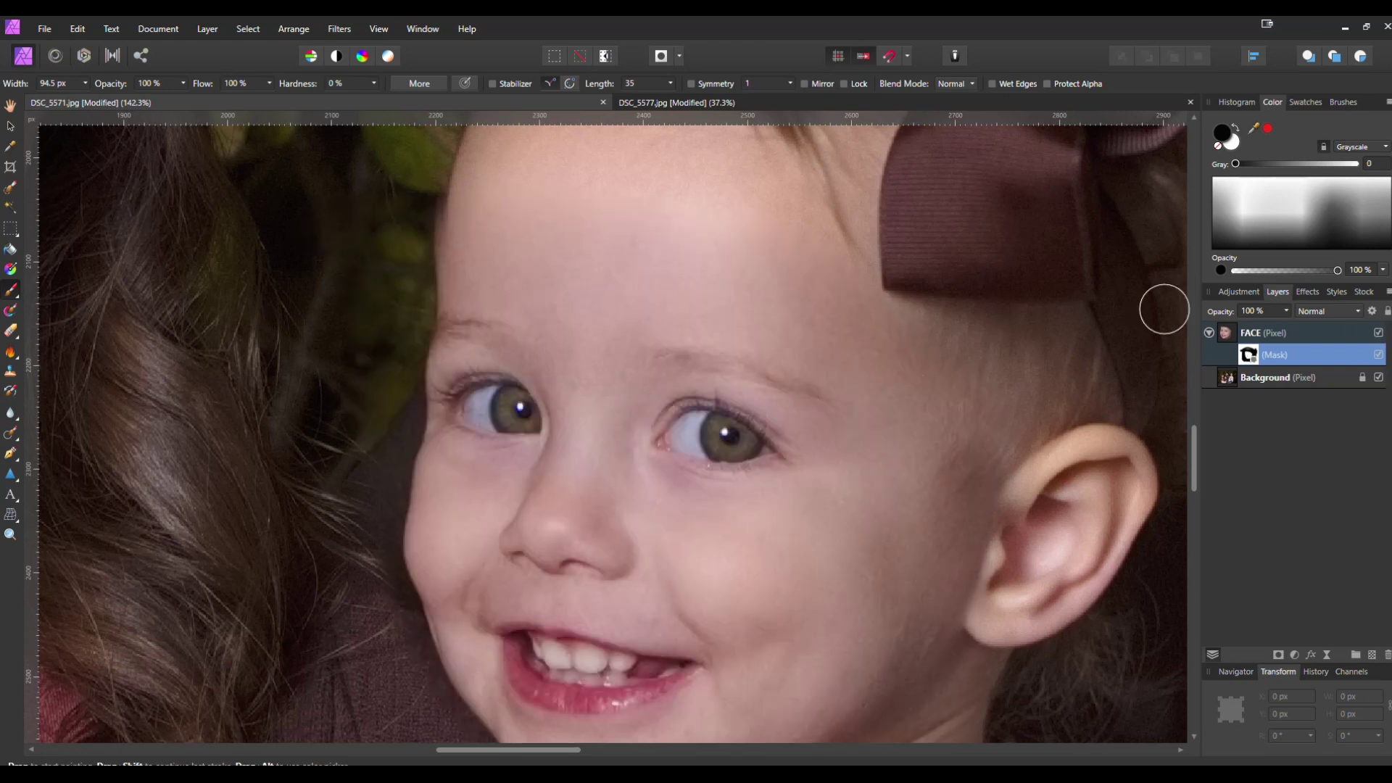
left_click(1380, 334)
left_click(1380, 334)
left_click(1380, 334)
left_click(1380, 333)
Step: Zoom in and out while toggling FACE visibility again to check the blend
scroll(939, 429, "down", 5)
scroll(664, 401, "up", 4)
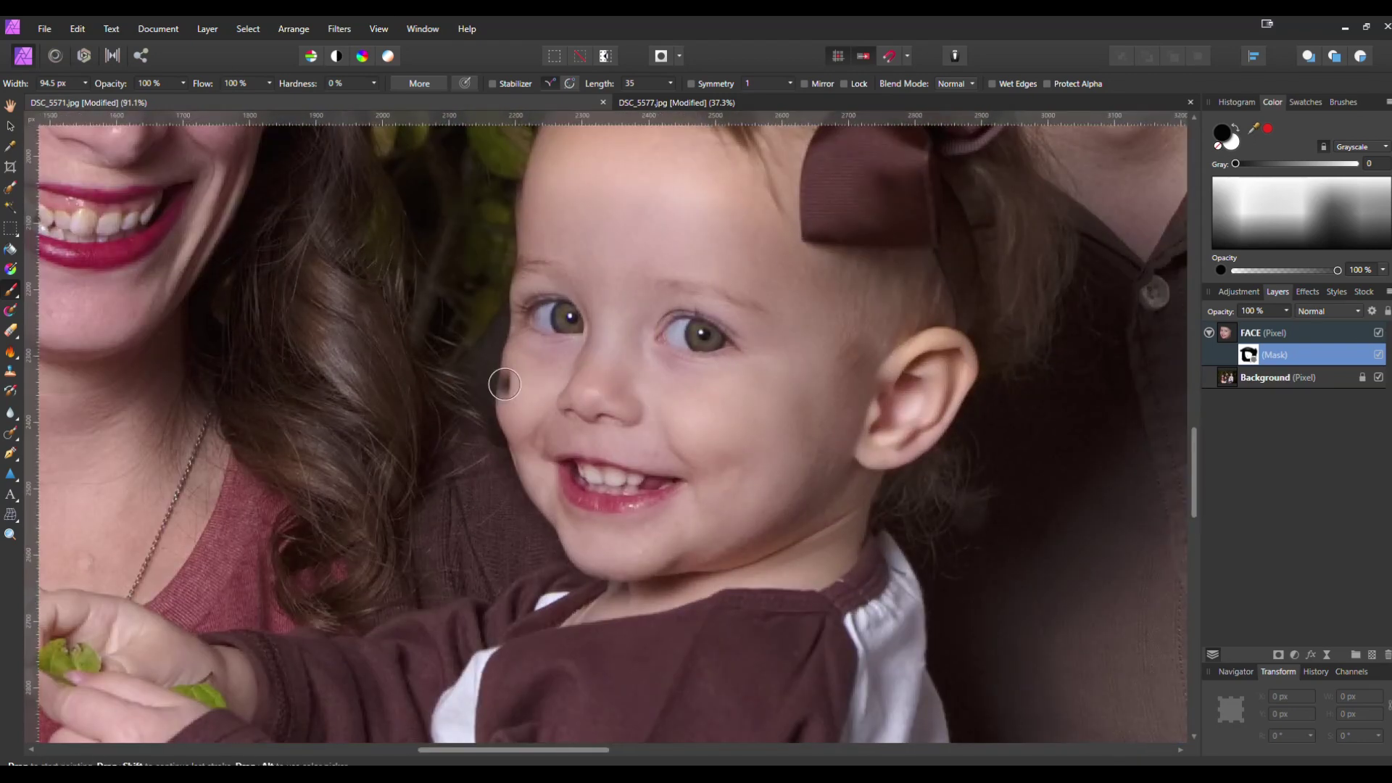
scroll(504, 385, "up", 3)
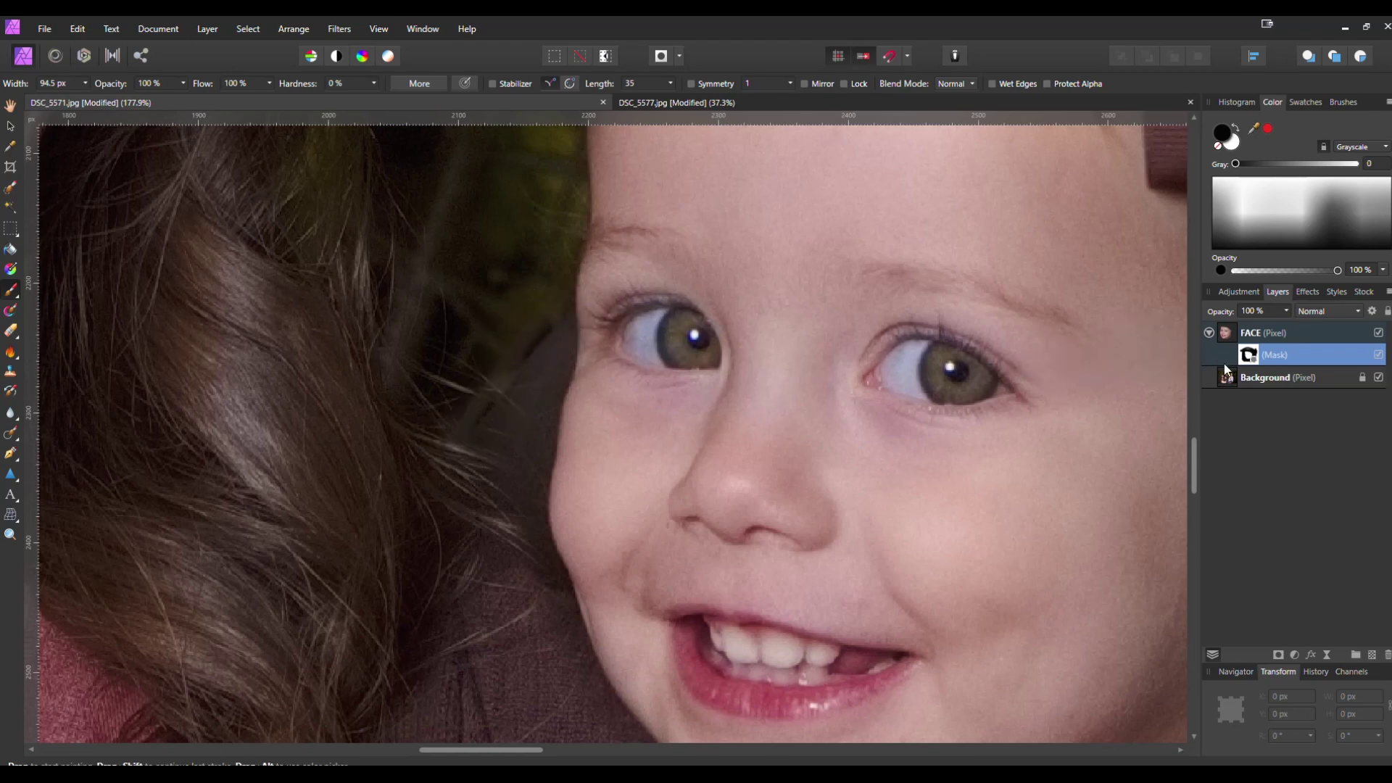
scroll(826, 403, "down", 5)
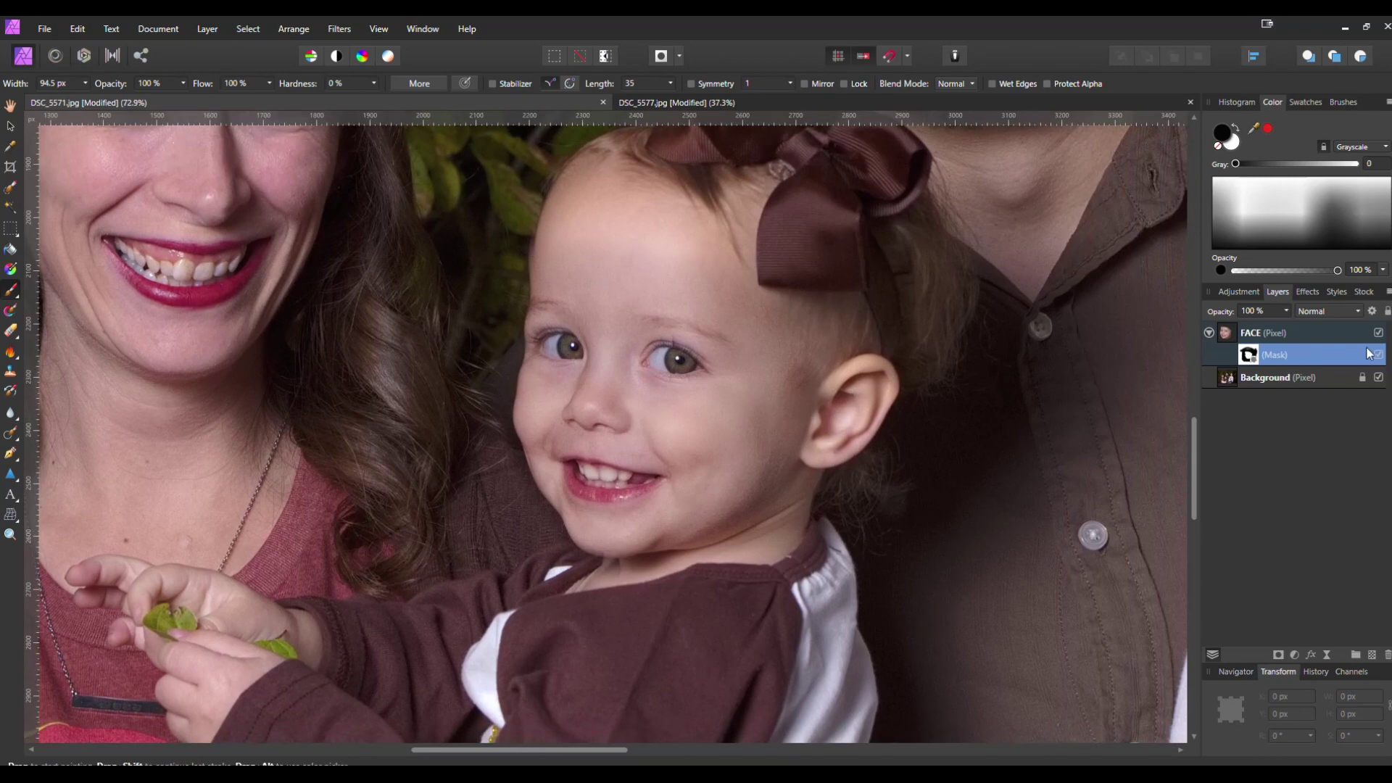
left_click(1380, 336)
left_click(1379, 335)
left_click(1380, 335)
left_click(1380, 336)
scroll(519, 313, "up", 4)
scroll(507, 280, "down", 6)
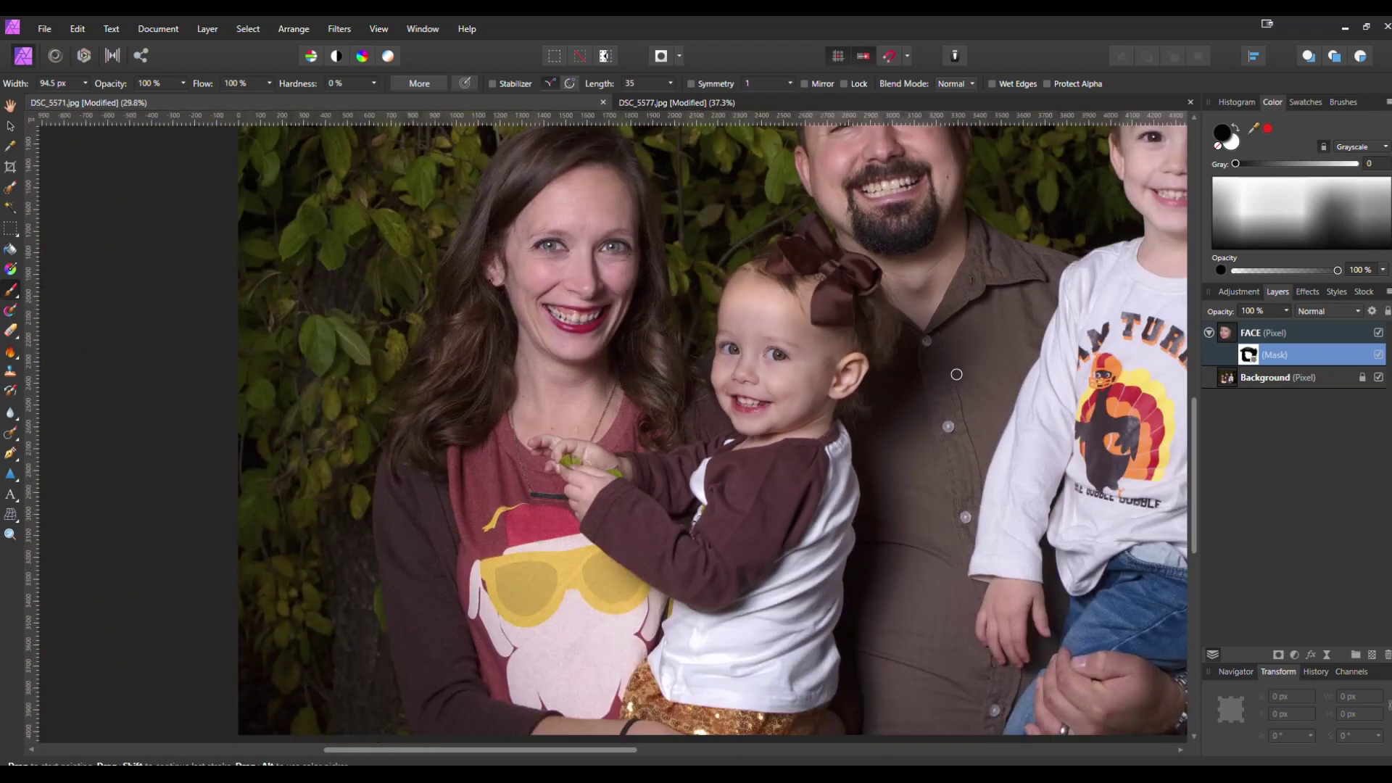
scroll(765, 346, "up", 4)
scroll(827, 345, "down", 2)
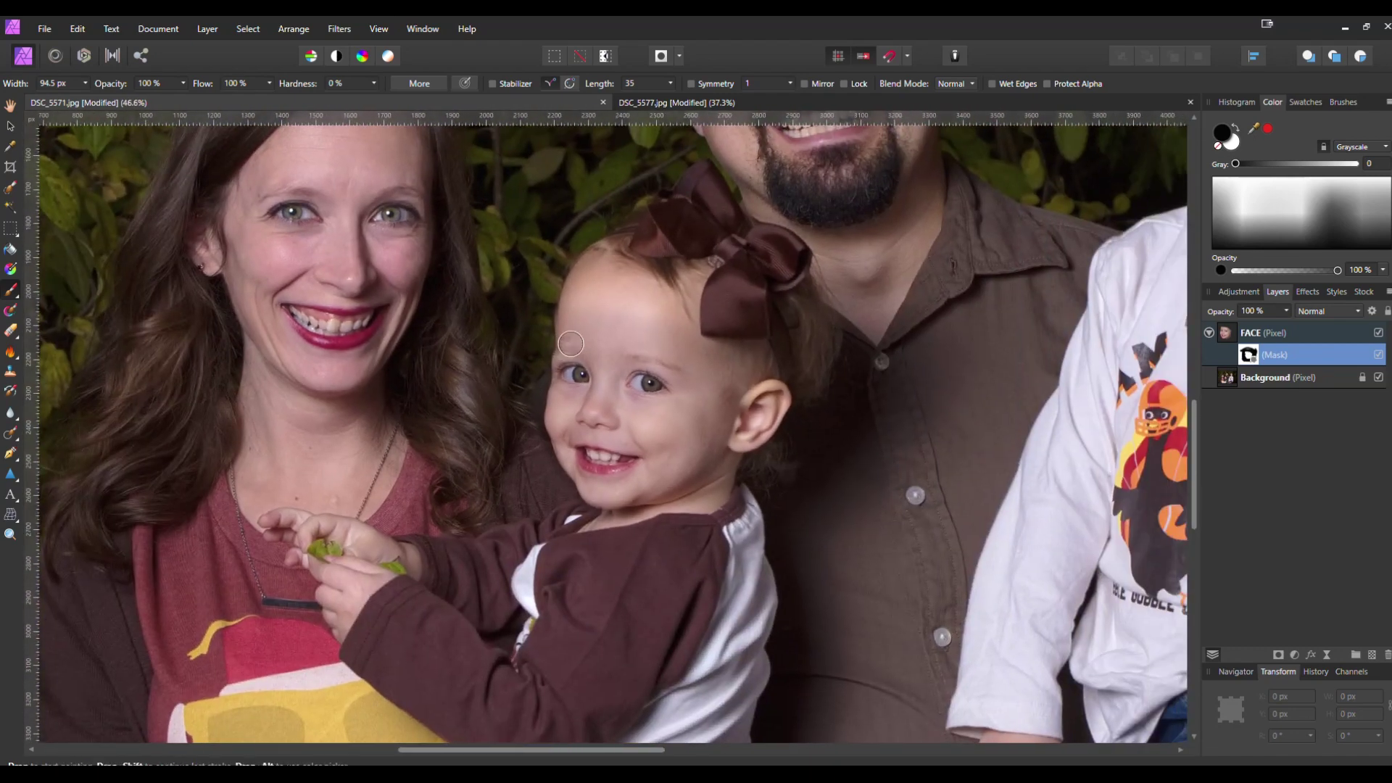
scroll(571, 344, "up", 6)
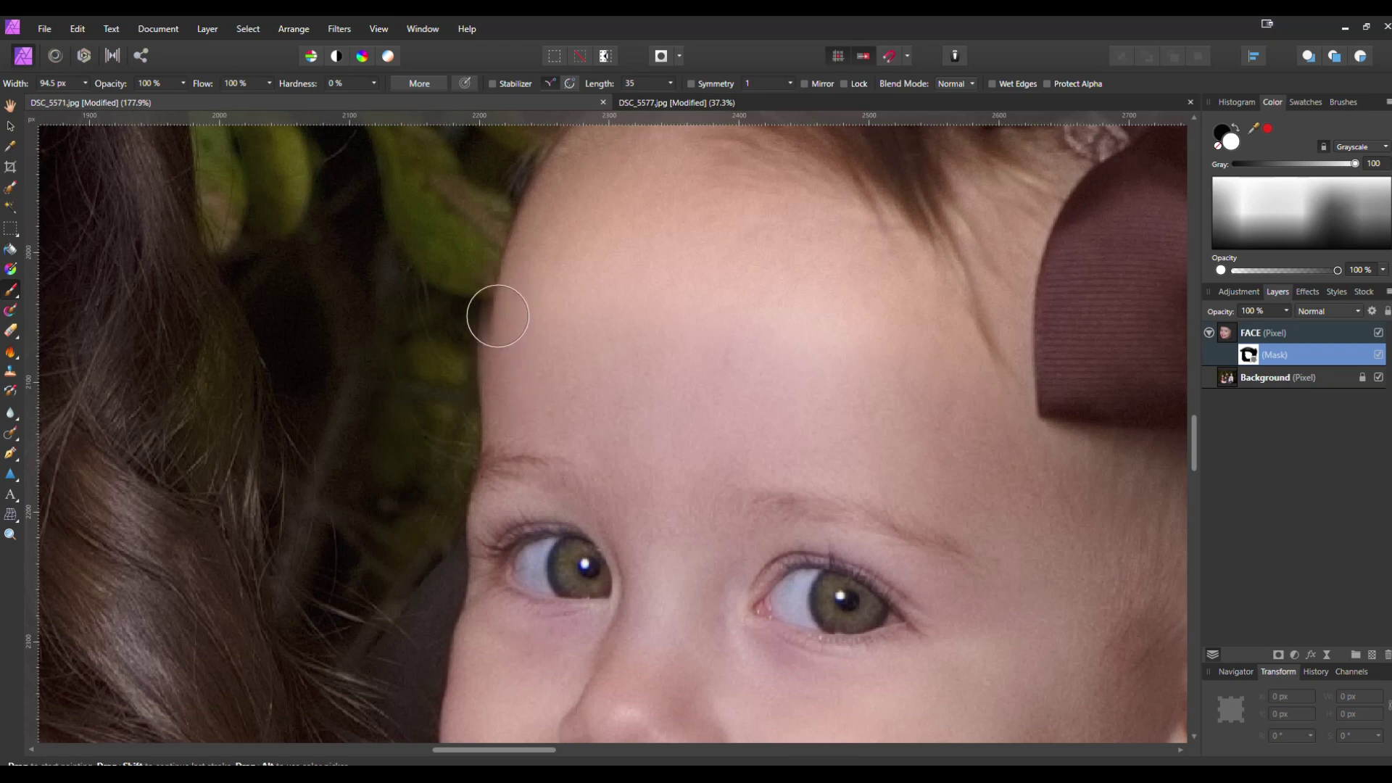
Step: Paint the FACE mask along the forehead top, hairline and cheek edge
mouse_move(544, 211)
left_mouse_down()
mouse_move(645, 188)
mouse_move(588, 201)
left_mouse_up()
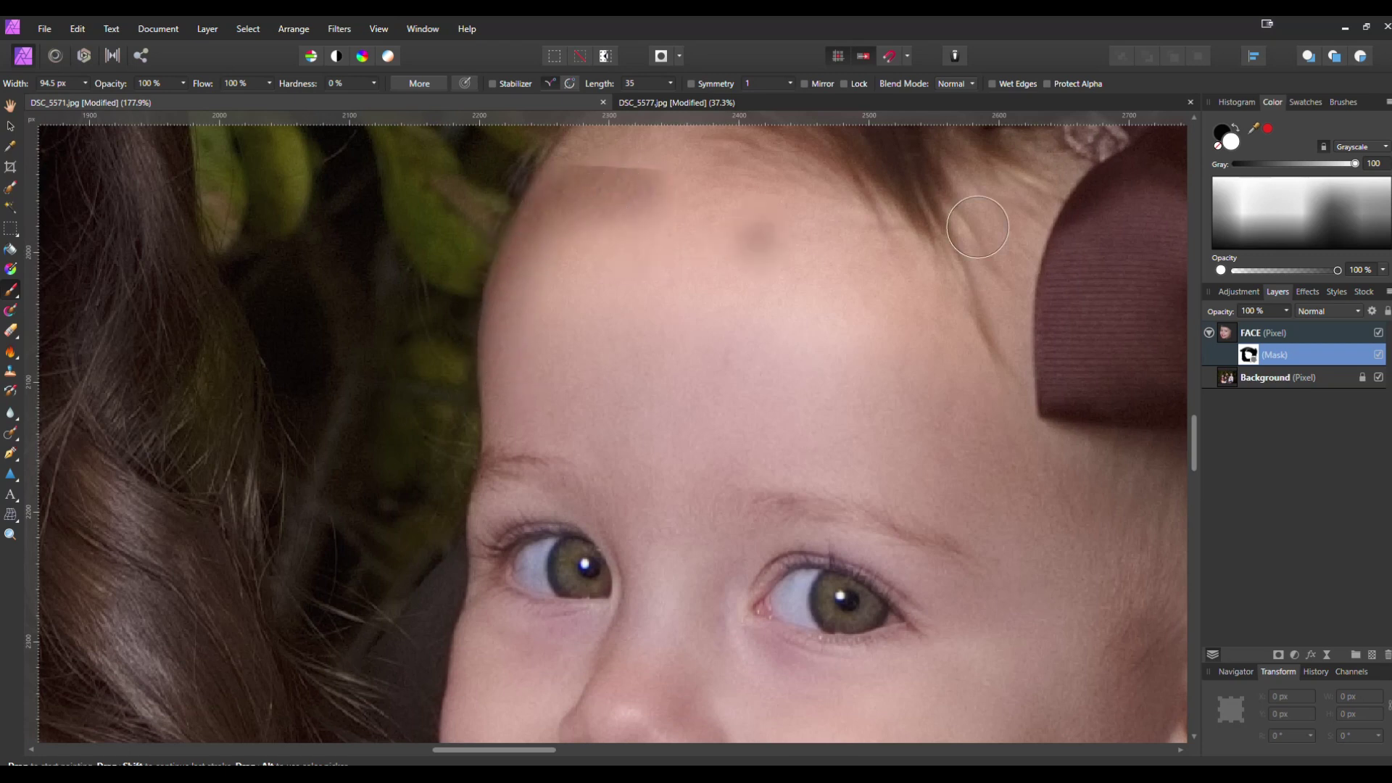
mouse_move(638, 174)
left_mouse_down()
mouse_move(559, 177)
mouse_move(438, 314)
mouse_move(475, 361)
mouse_move(532, 345)
mouse_move(488, 363)
mouse_move(390, 562)
left_mouse_up()
left_click_drag(502, 424, 501, 361)
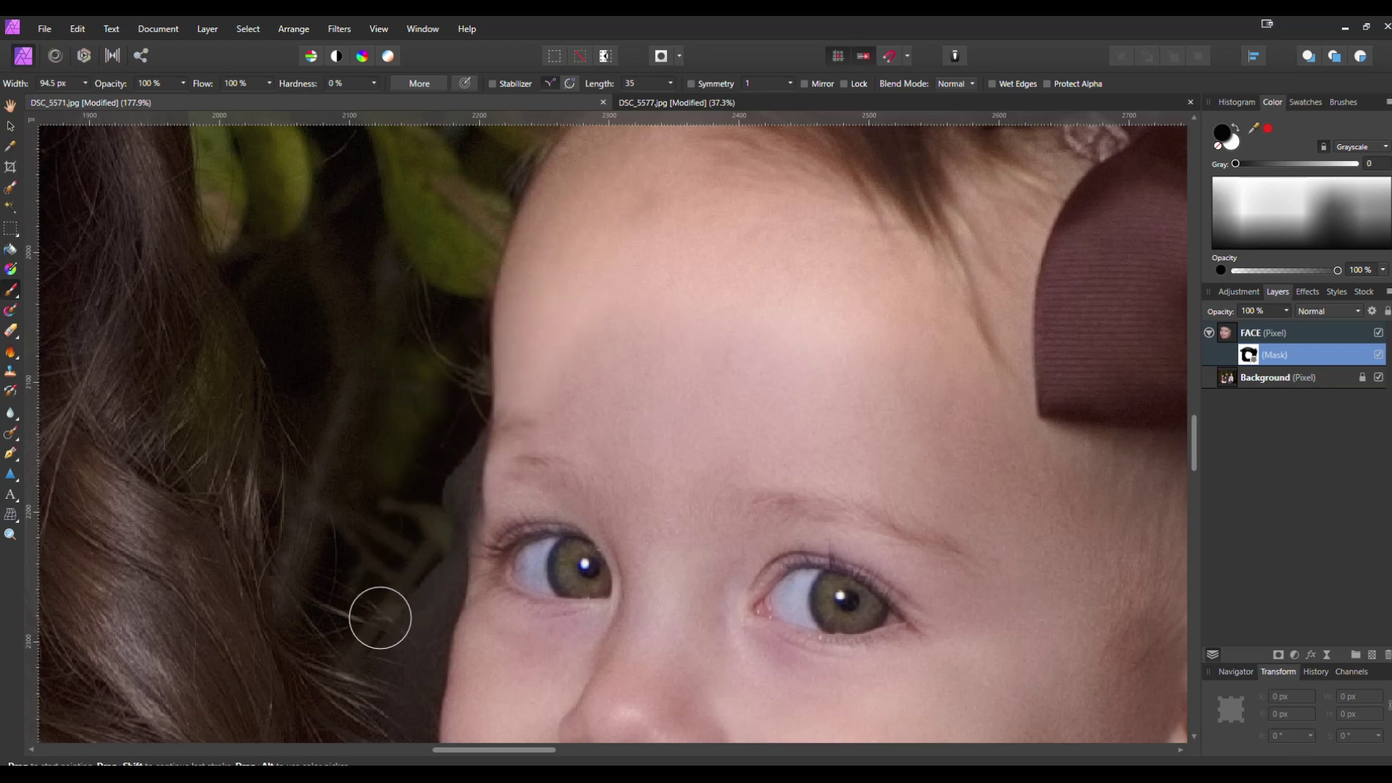
mouse_move(380, 618)
left_mouse_down()
mouse_move(475, 454)
mouse_move(424, 614)
mouse_move(472, 590)
left_mouse_up()
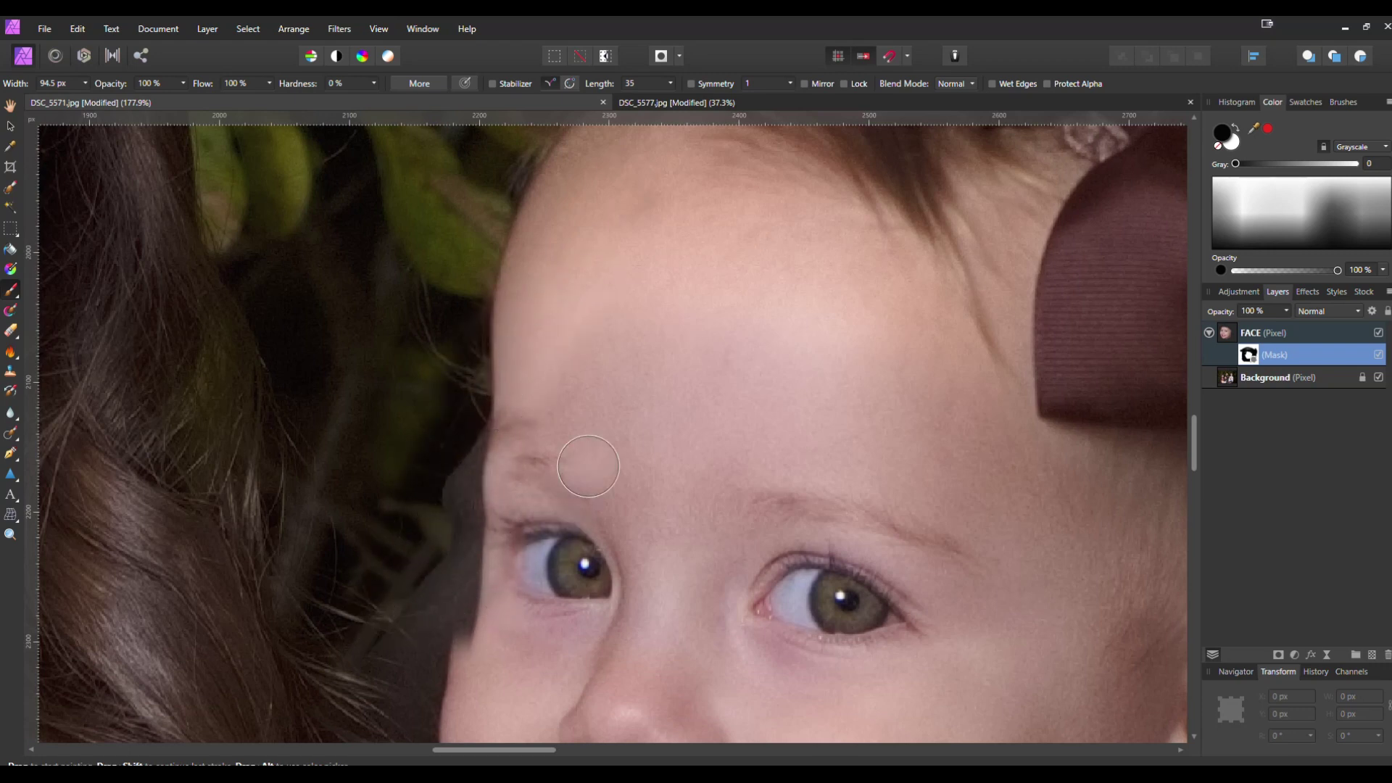
scroll(658, 348, "down", 2)
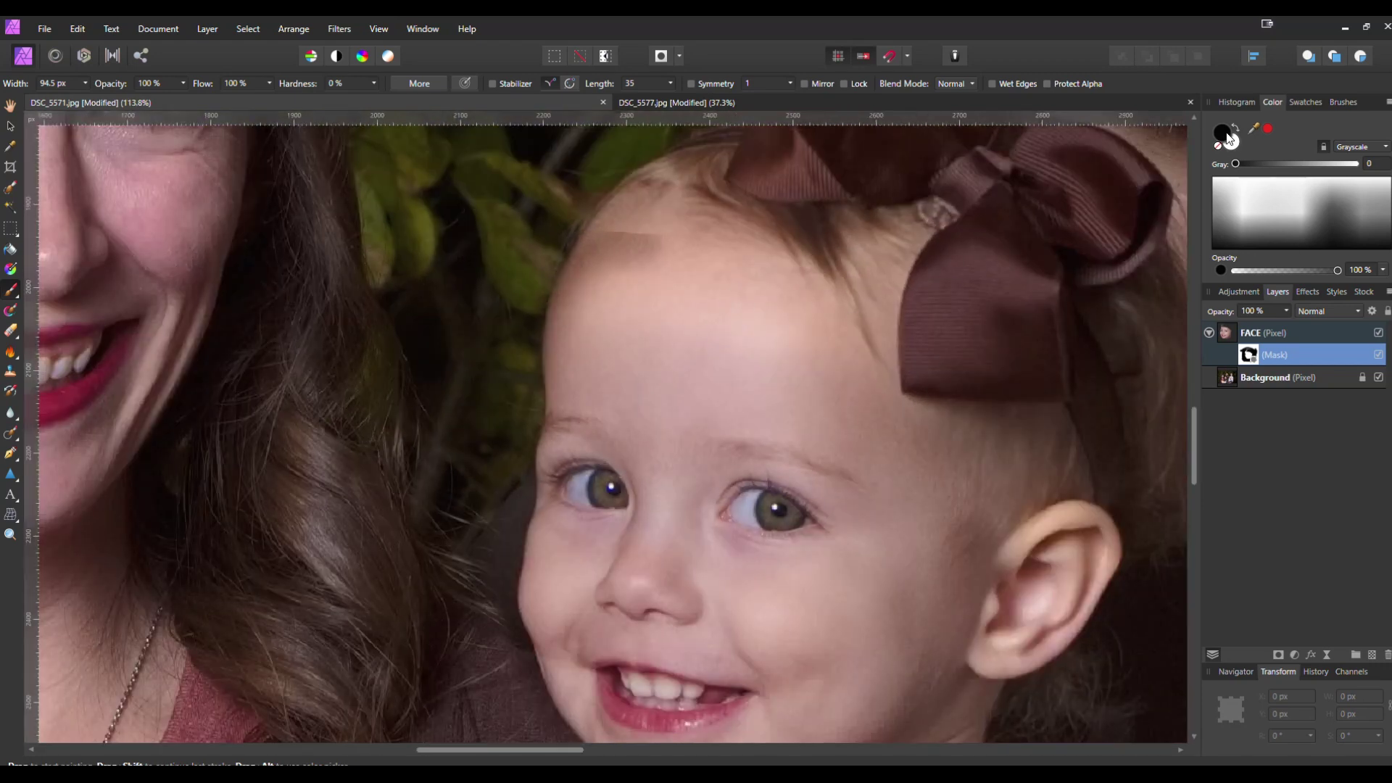
Step: Blend the swapped forehead into the original skin, ending with a 318.7 px brush
key("bracketright")
key("bracketright")
key("bracketright")
key("bracketright")
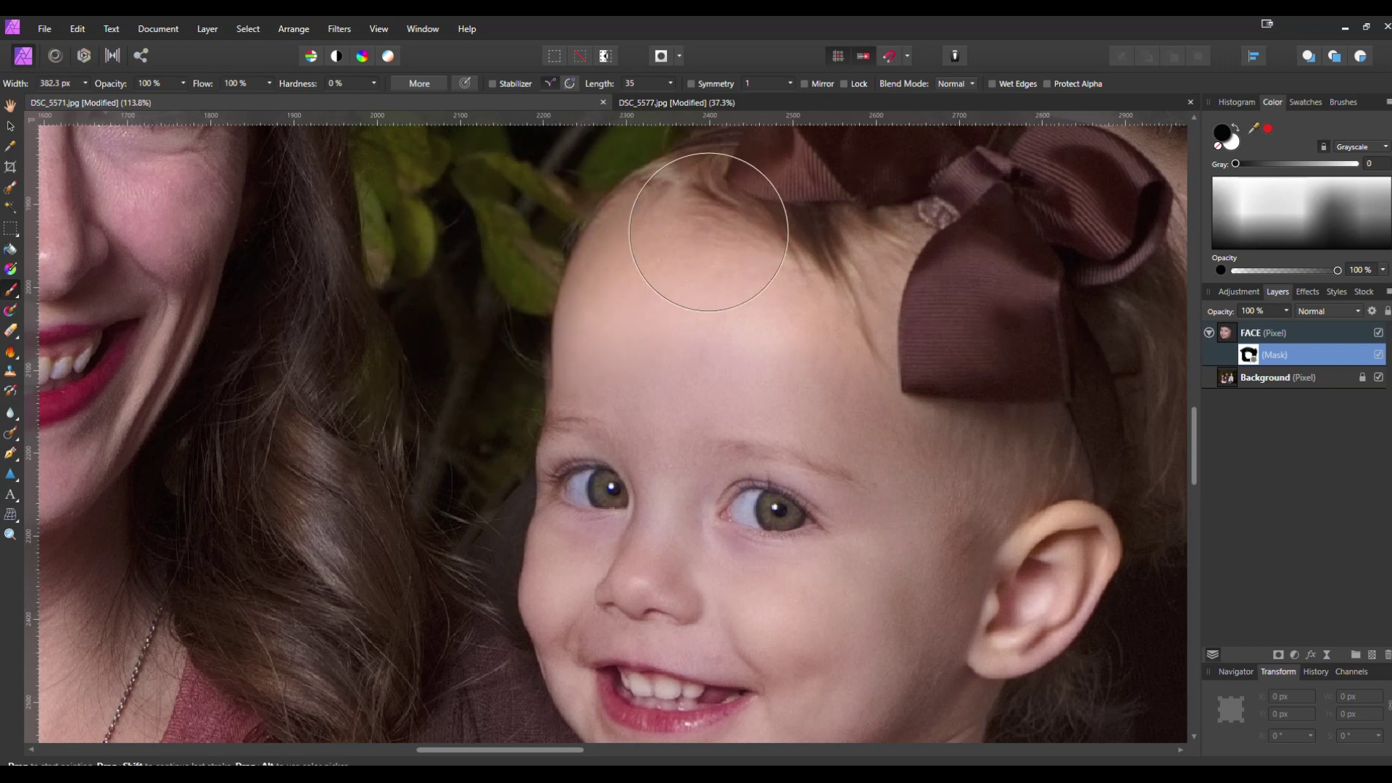
key("bracketleft")
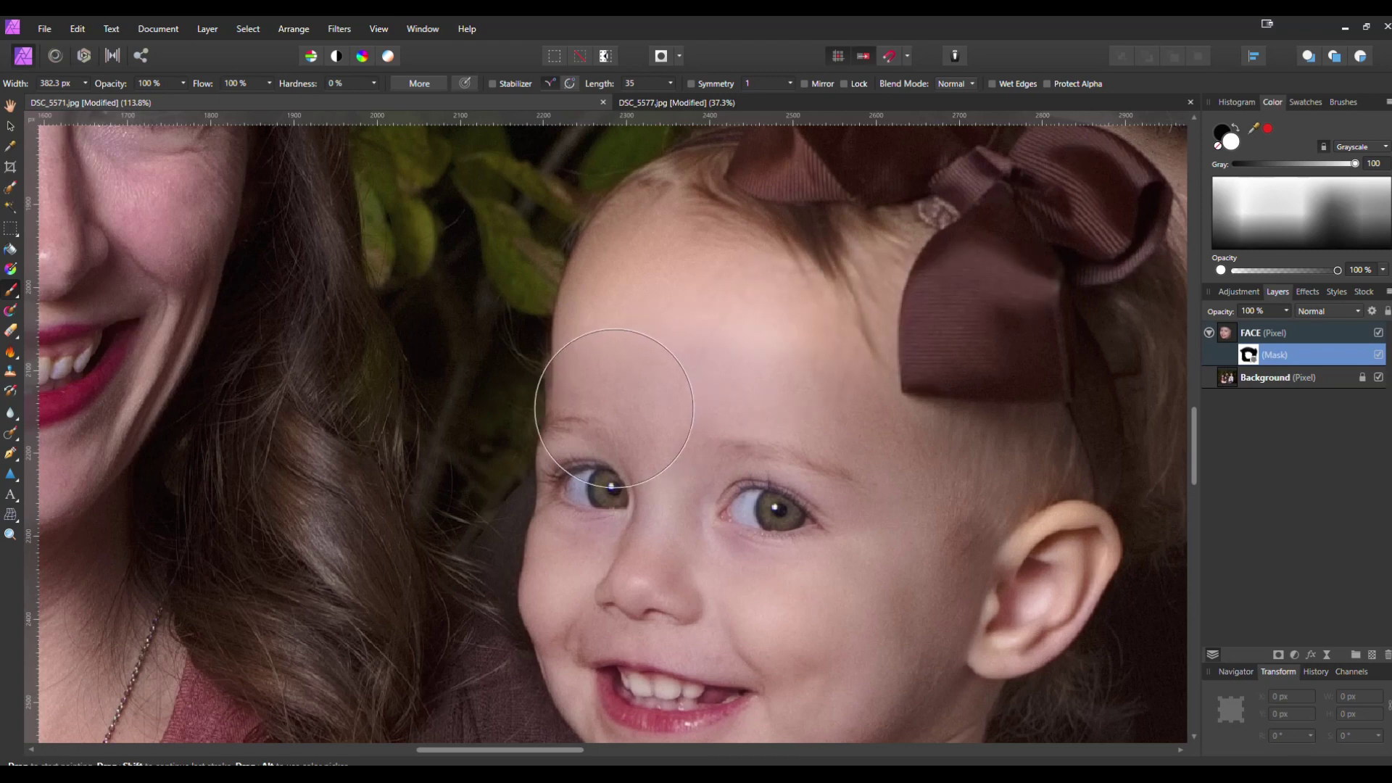
key("bracketleft")
key("bracketleft")
key("bracketleft")
key("bracketleft")
key("bracketleft")
key("bracketleft")
key("bracketleft")
scroll(571, 389, "up", 1)
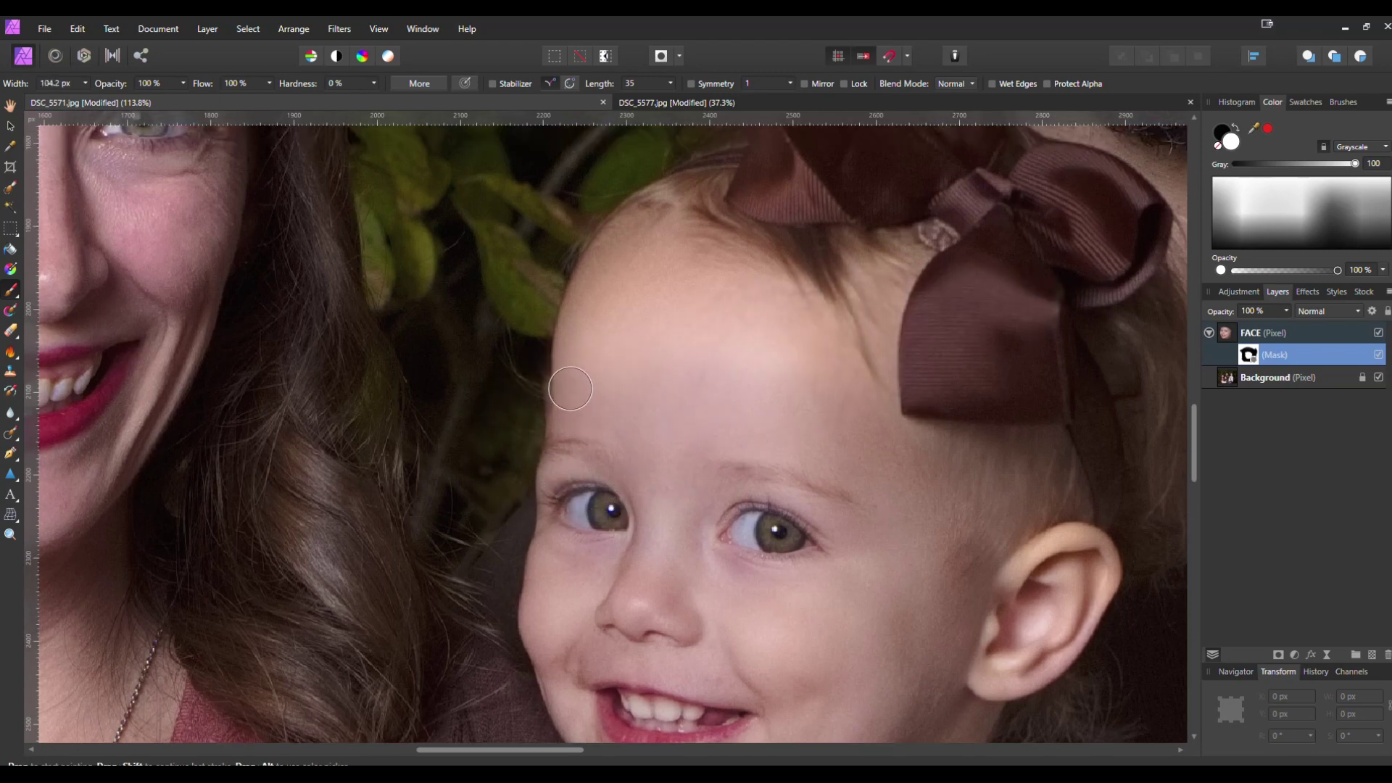
scroll(589, 411, "up", 5)
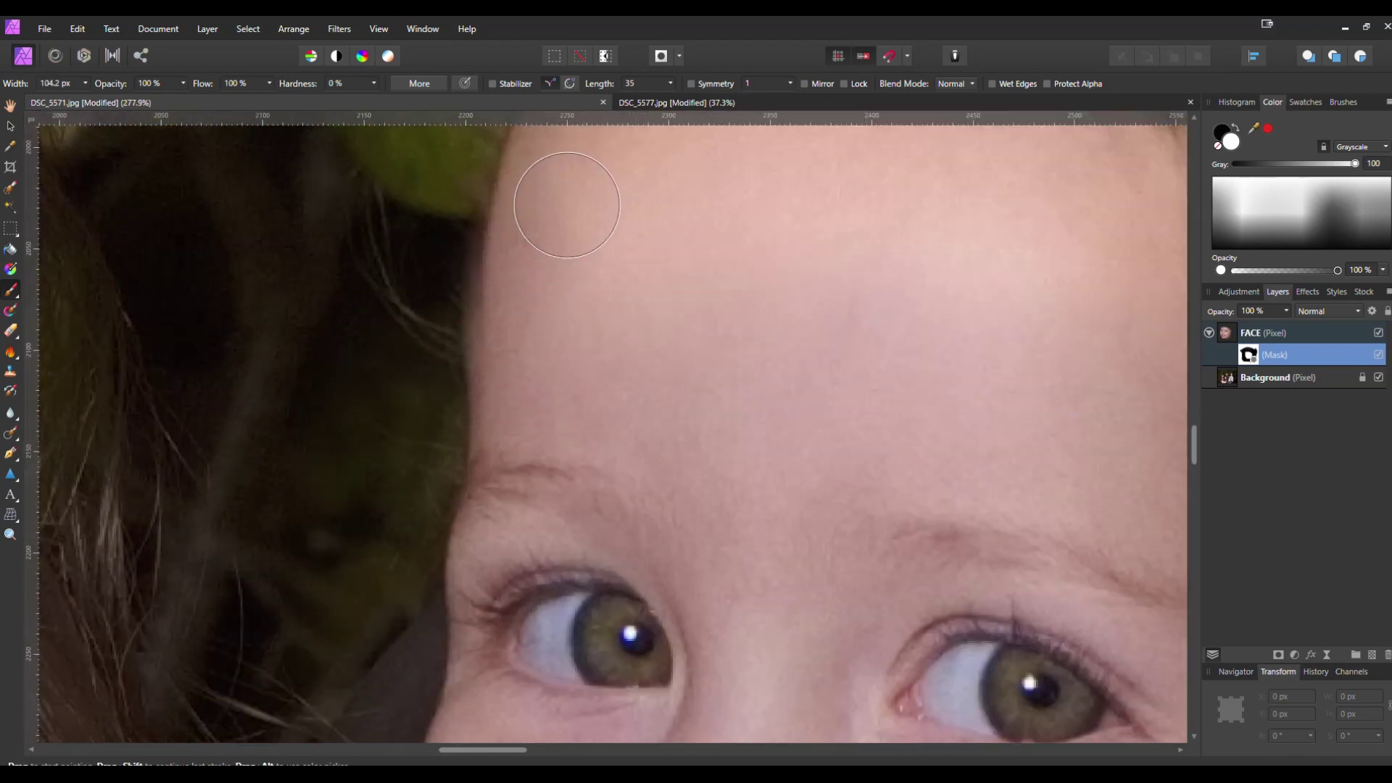
left_click_drag(522, 280, 468, 458)
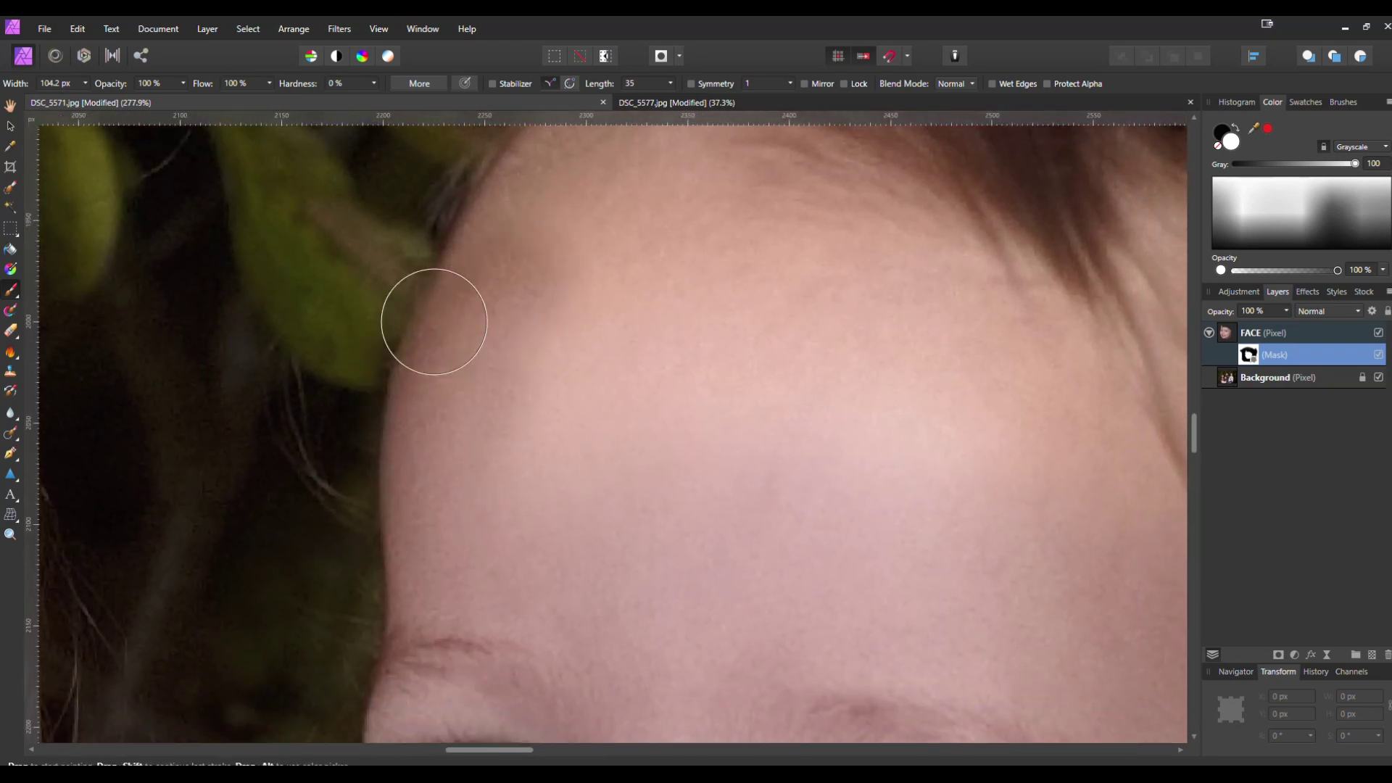
mouse_move(545, 281)
left_mouse_down()
mouse_move(540, 311)
mouse_move(598, 272)
mouse_move(893, 327)
mouse_move(560, 340)
mouse_move(814, 394)
mouse_move(778, 387)
mouse_move(739, 445)
mouse_move(781, 480)
mouse_move(942, 381)
mouse_move(1017, 407)
mouse_move(947, 360)
mouse_move(645, 288)
mouse_move(1138, 472)
left_mouse_up()
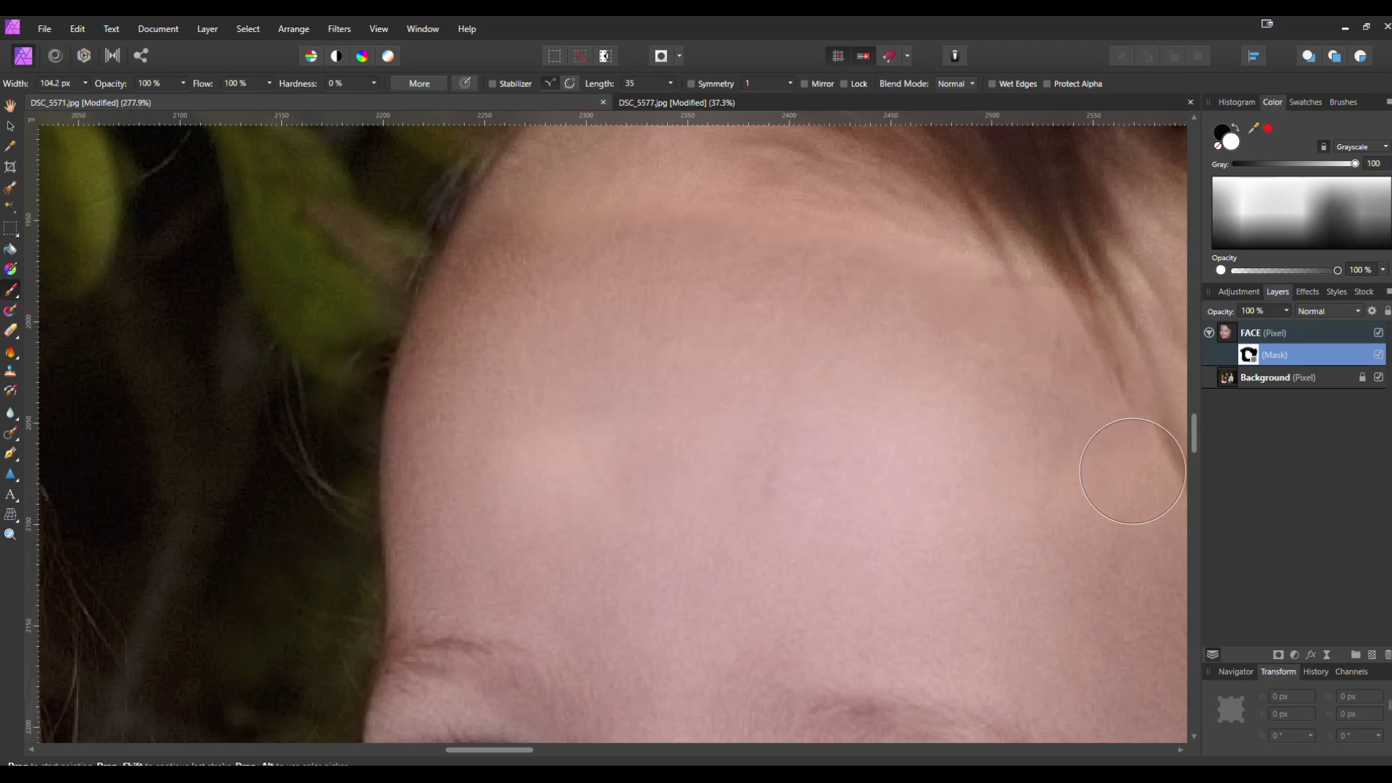
left_click_drag(992, 530, 979, 421)
scroll(948, 460, "down", 8)
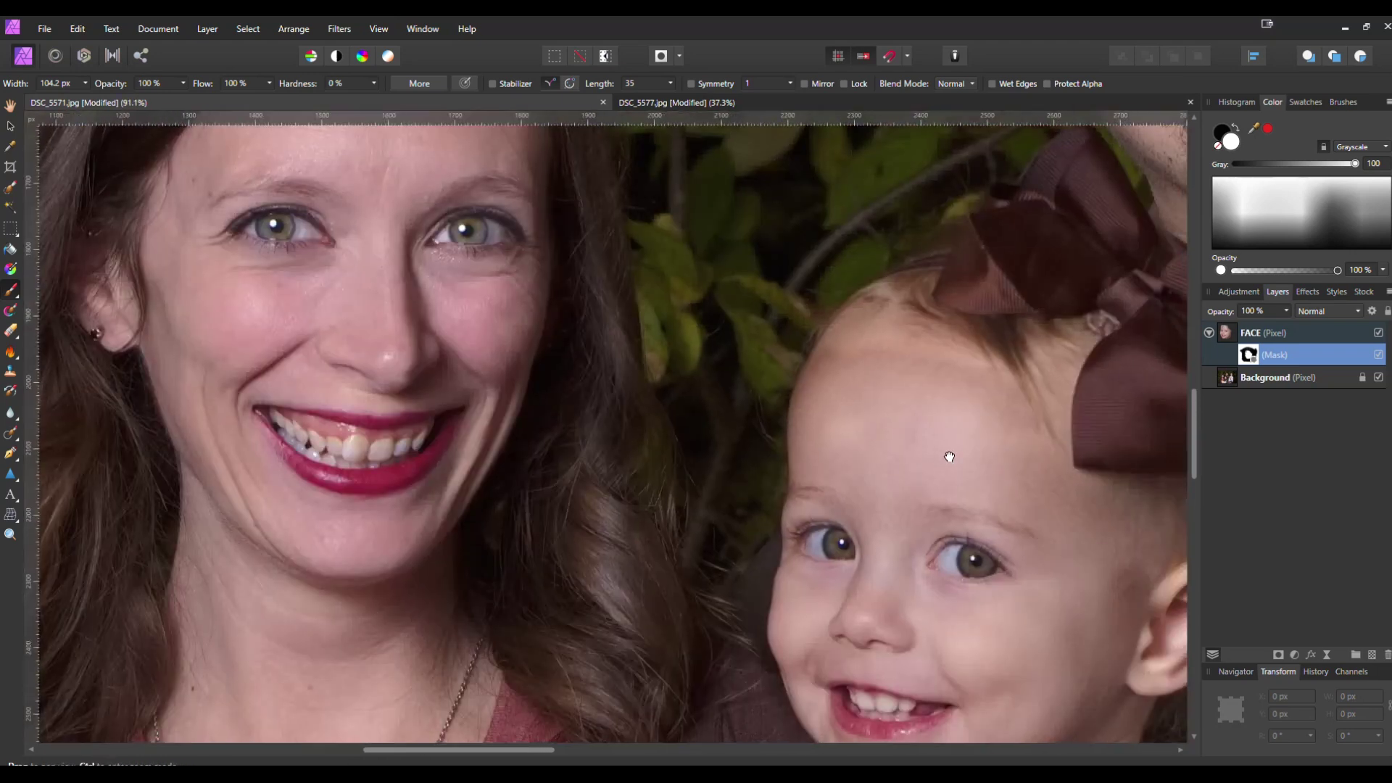
scroll(725, 425, "up", 1)
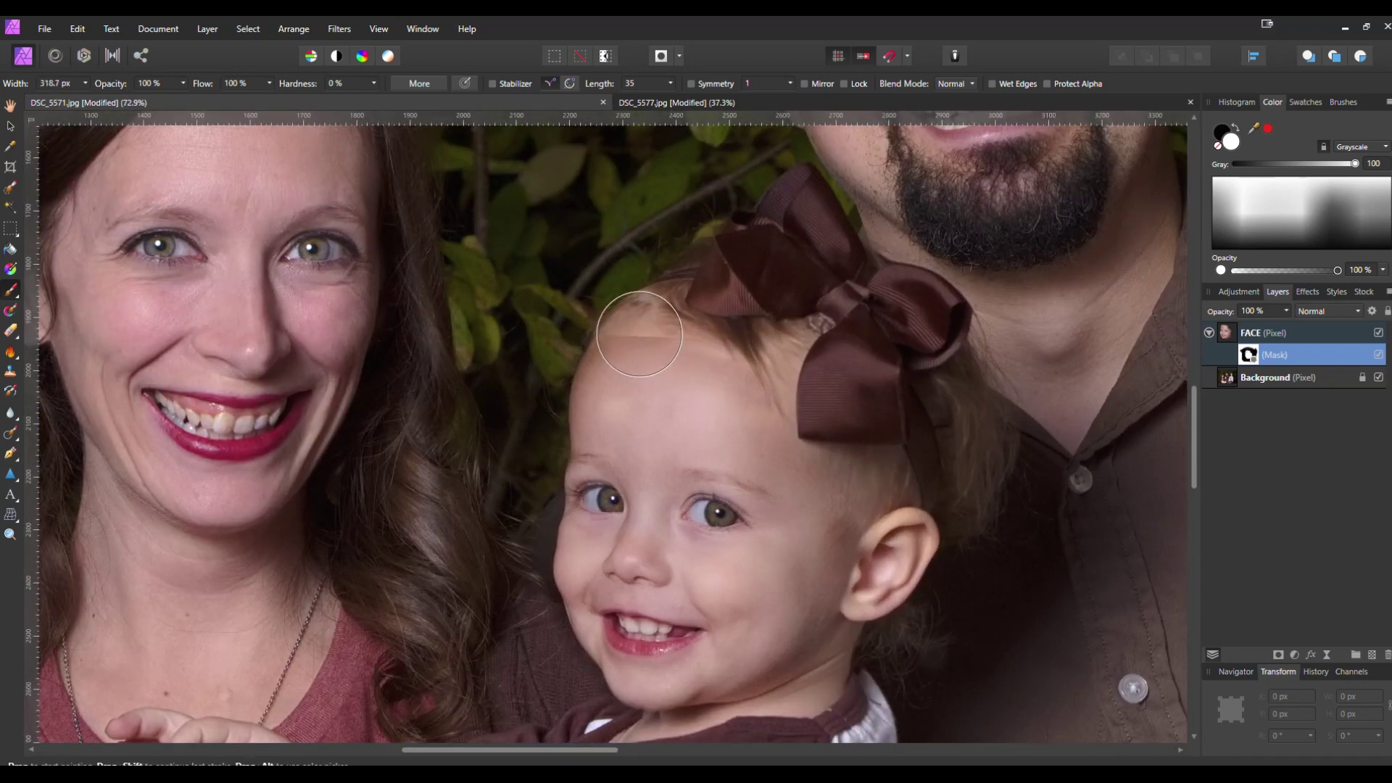
key("bracketright")
key("bracketright")
key("bracketright")
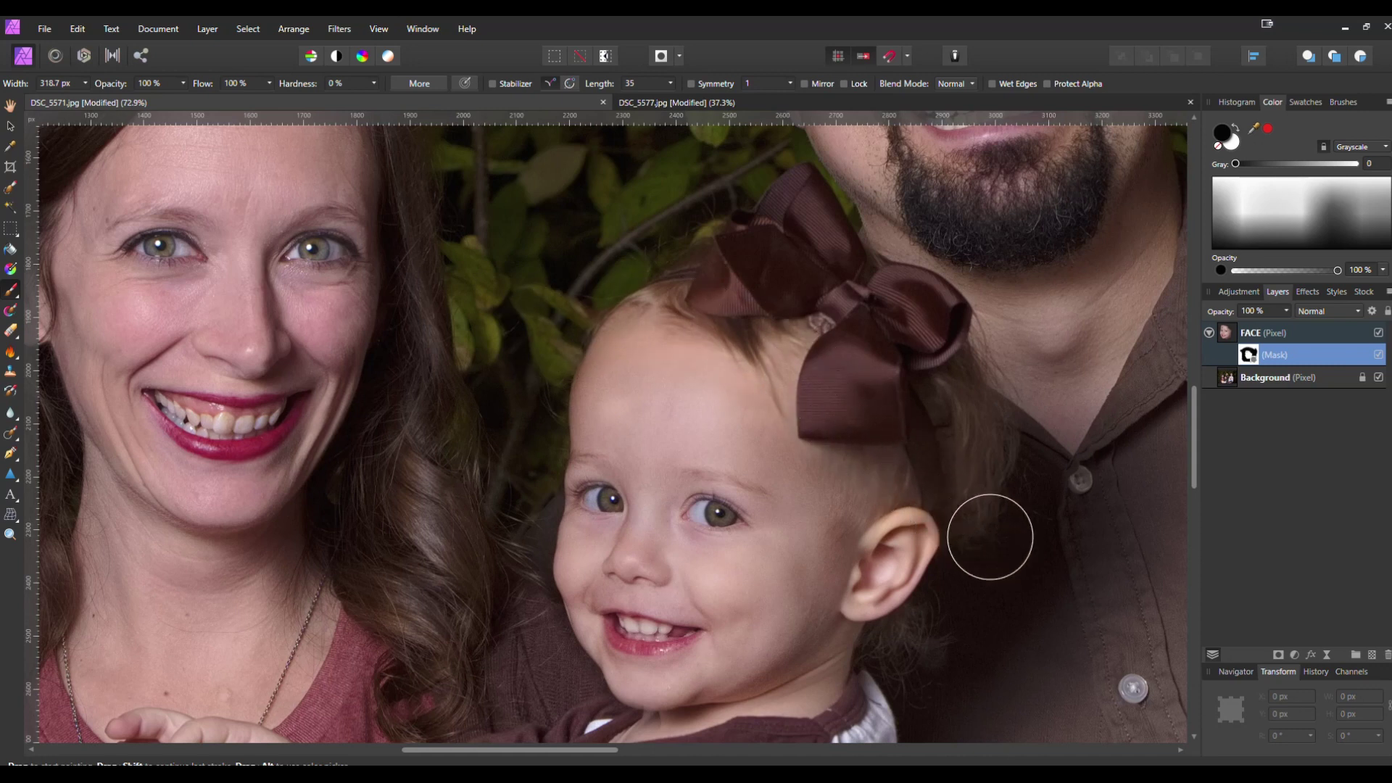
left_click(1379, 334)
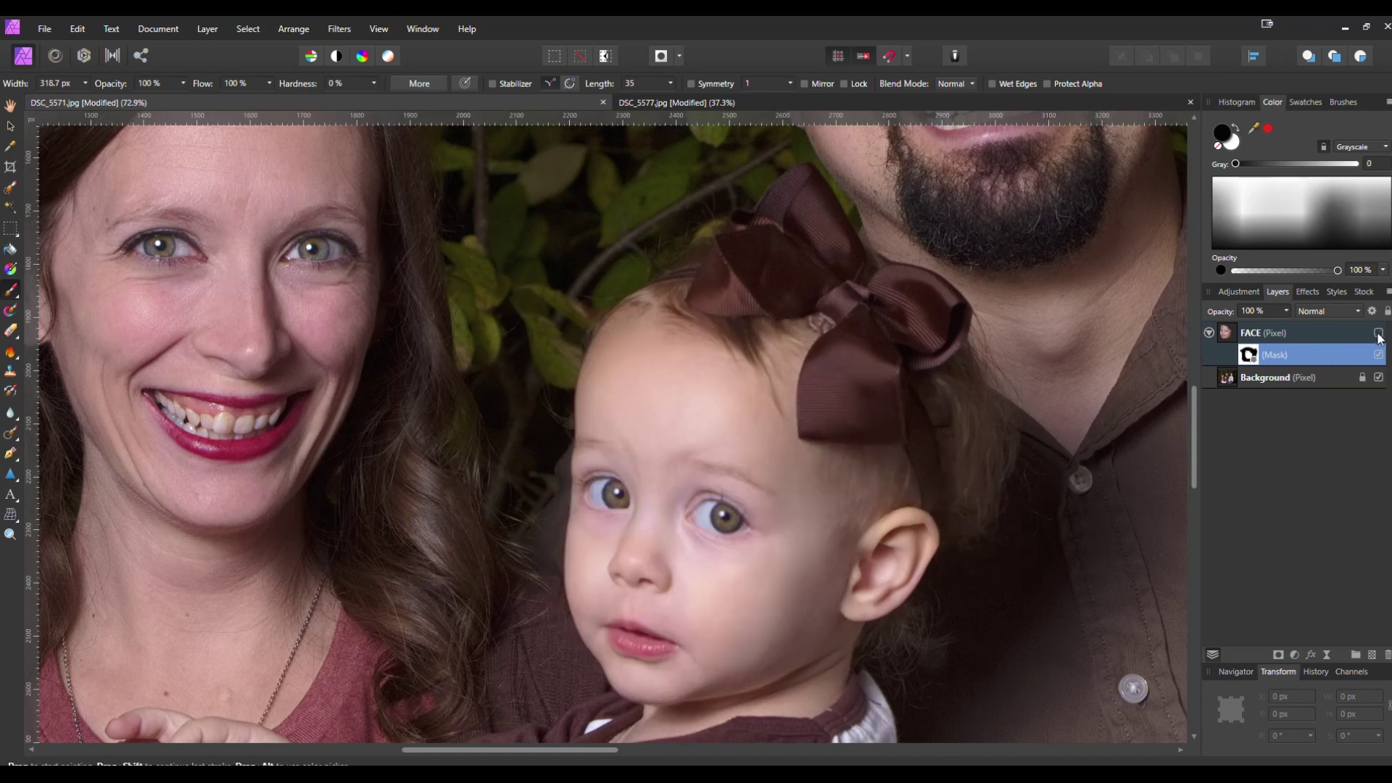
Step: Toggle the FACE layer off and on to compare with the original
left_click(1379, 335)
left_click(1379, 334)
left_click(1379, 334)
scroll(716, 622, "up", 5)
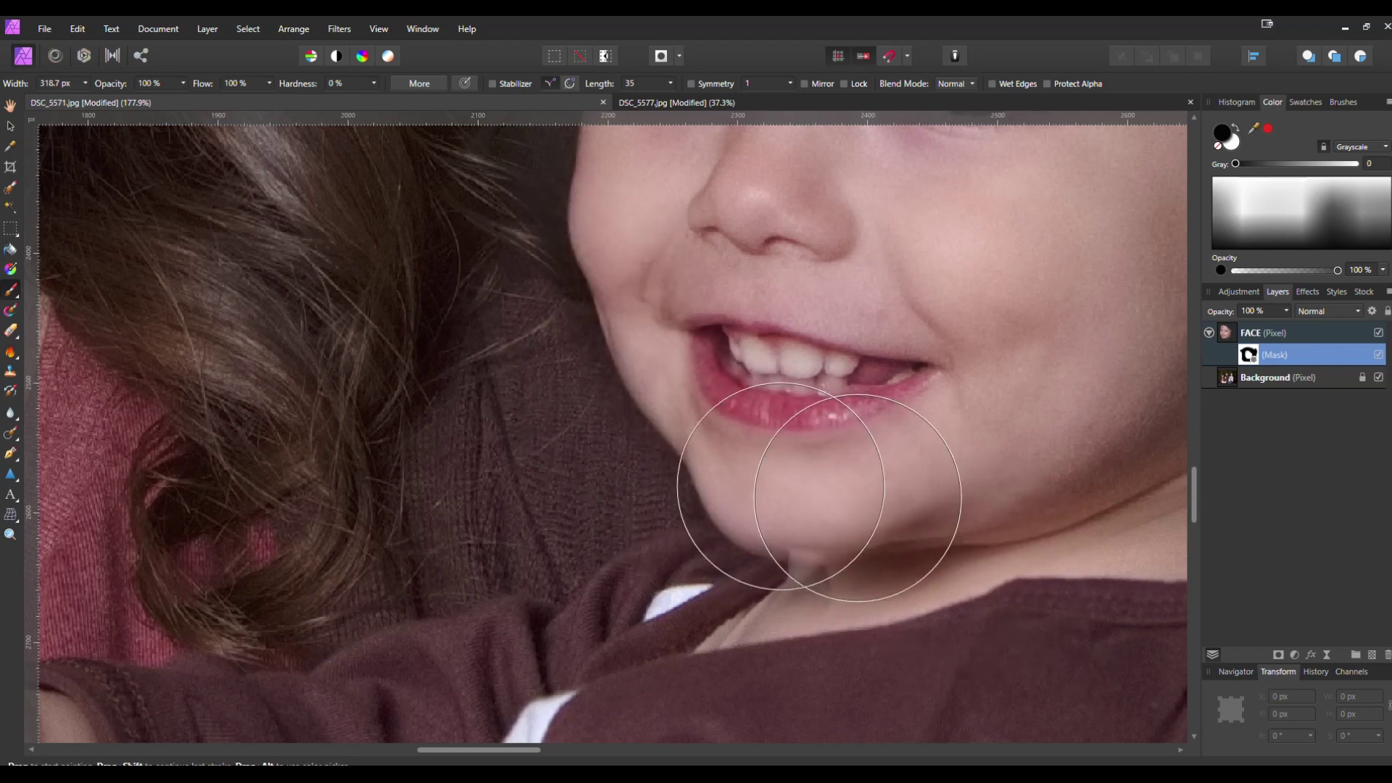
scroll(575, 273, "down", 5)
Step: Zoom to the toddler's jaw and shrink the brush to 62.7 px
left_click_drag(639, 355, 494, 457)
scroll(537, 508, "down", 5)
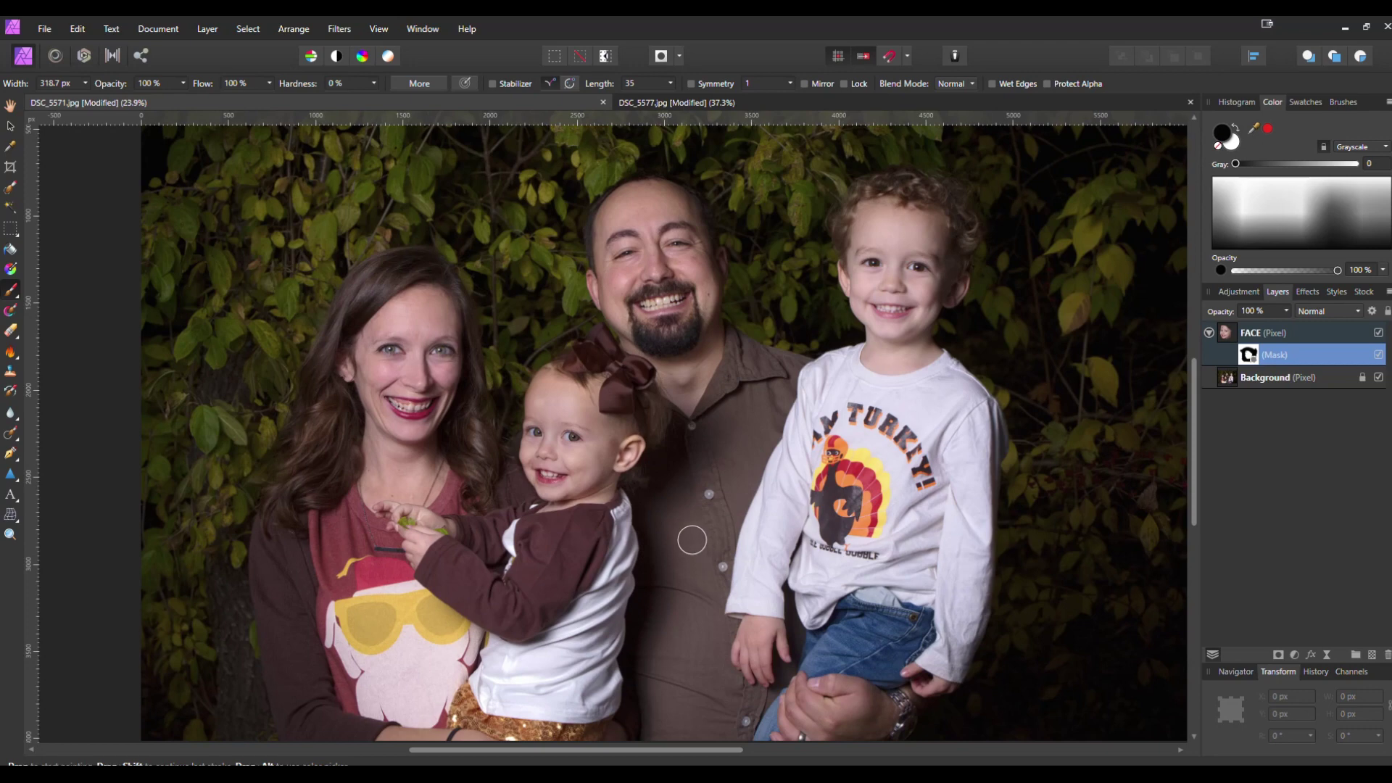
scroll(597, 500, "up", 9)
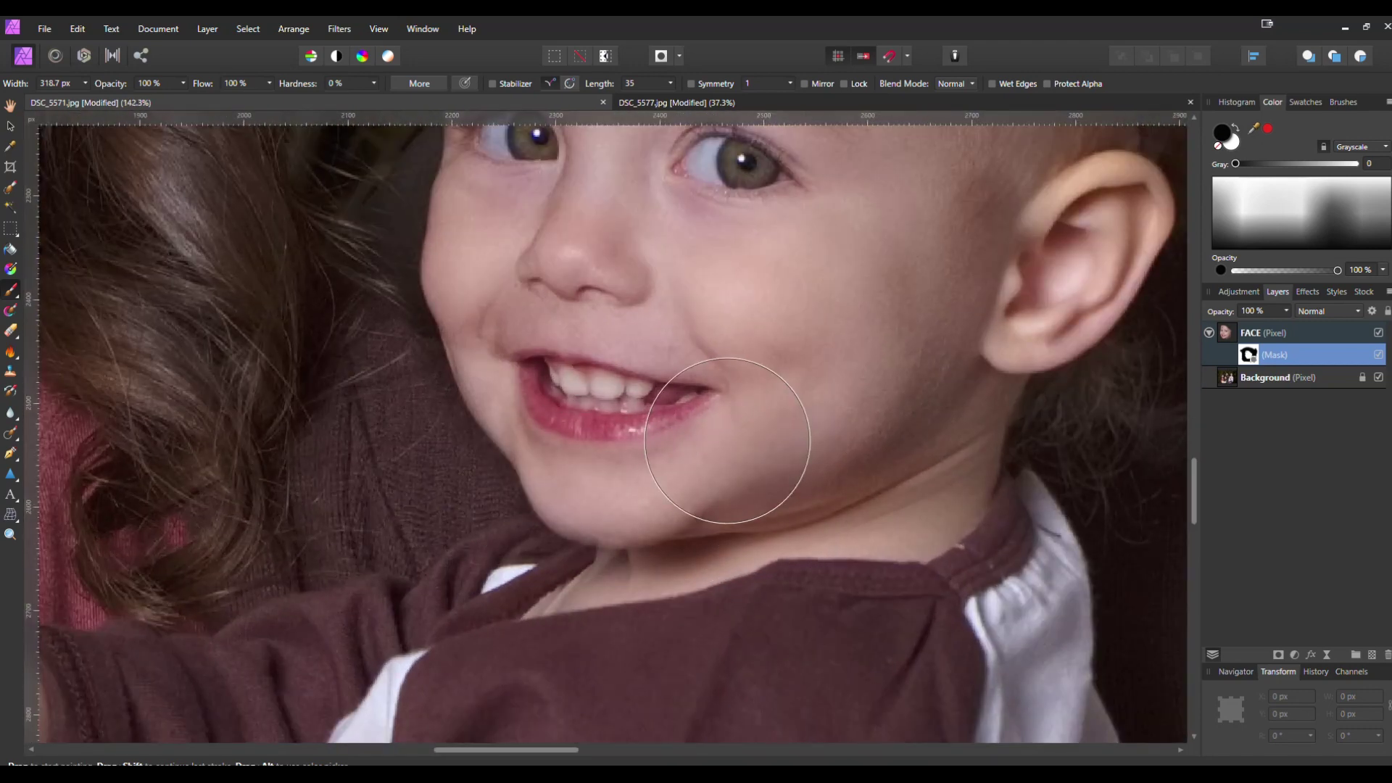
left_click_drag(651, 482, 726, 651)
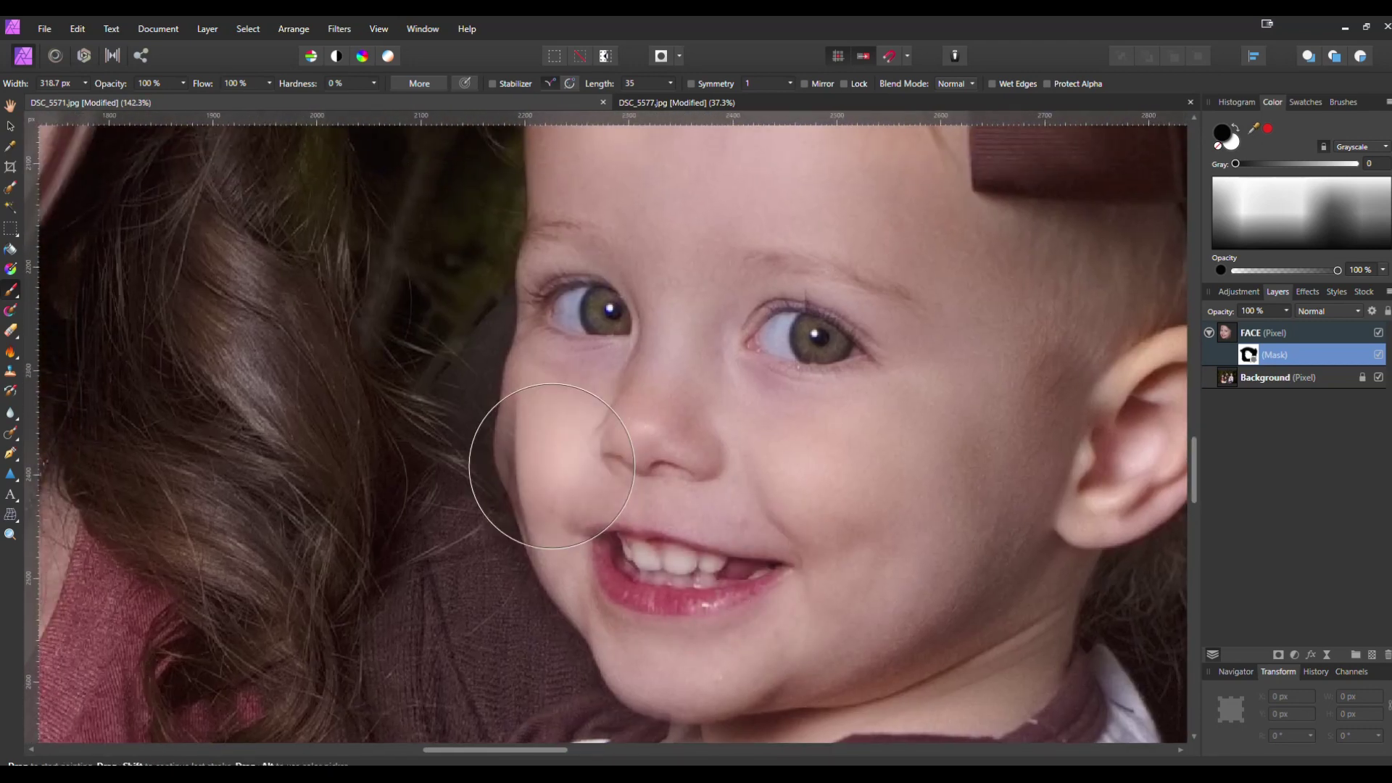
key("bracketleft")
key("bracketleft")
key("bracketleft")
key("bracketleft")
key("bracketleft")
key("bracketleft")
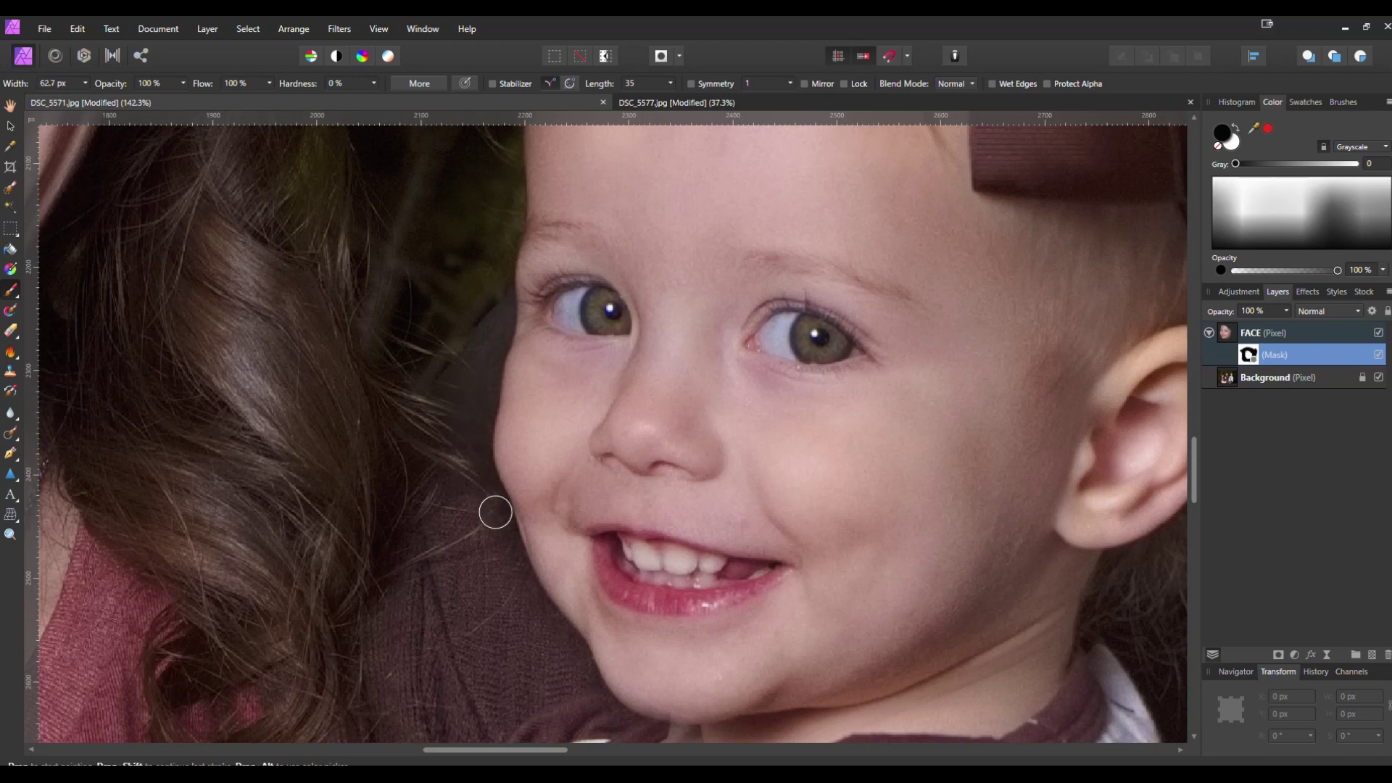
scroll(522, 545, "up", 8)
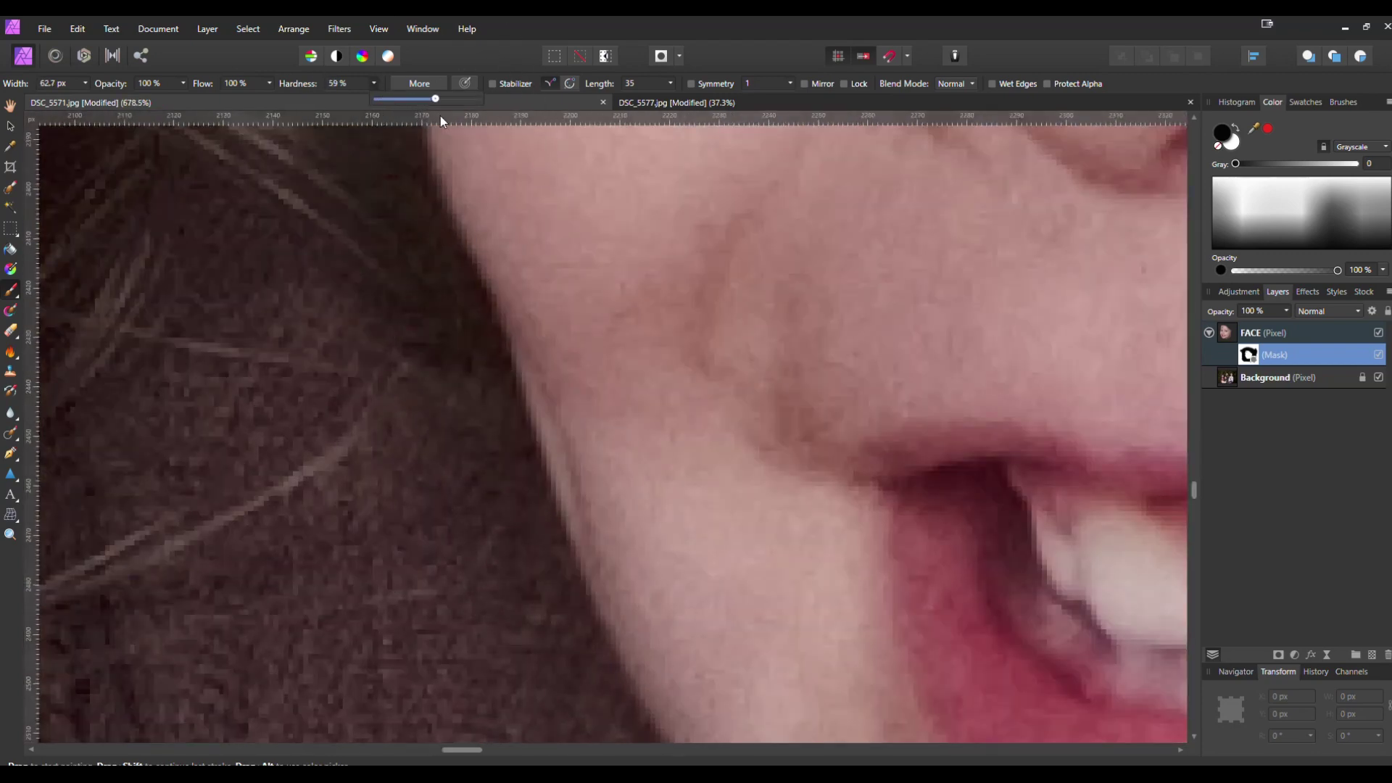
left_click_drag(443, 116, 437, 116)
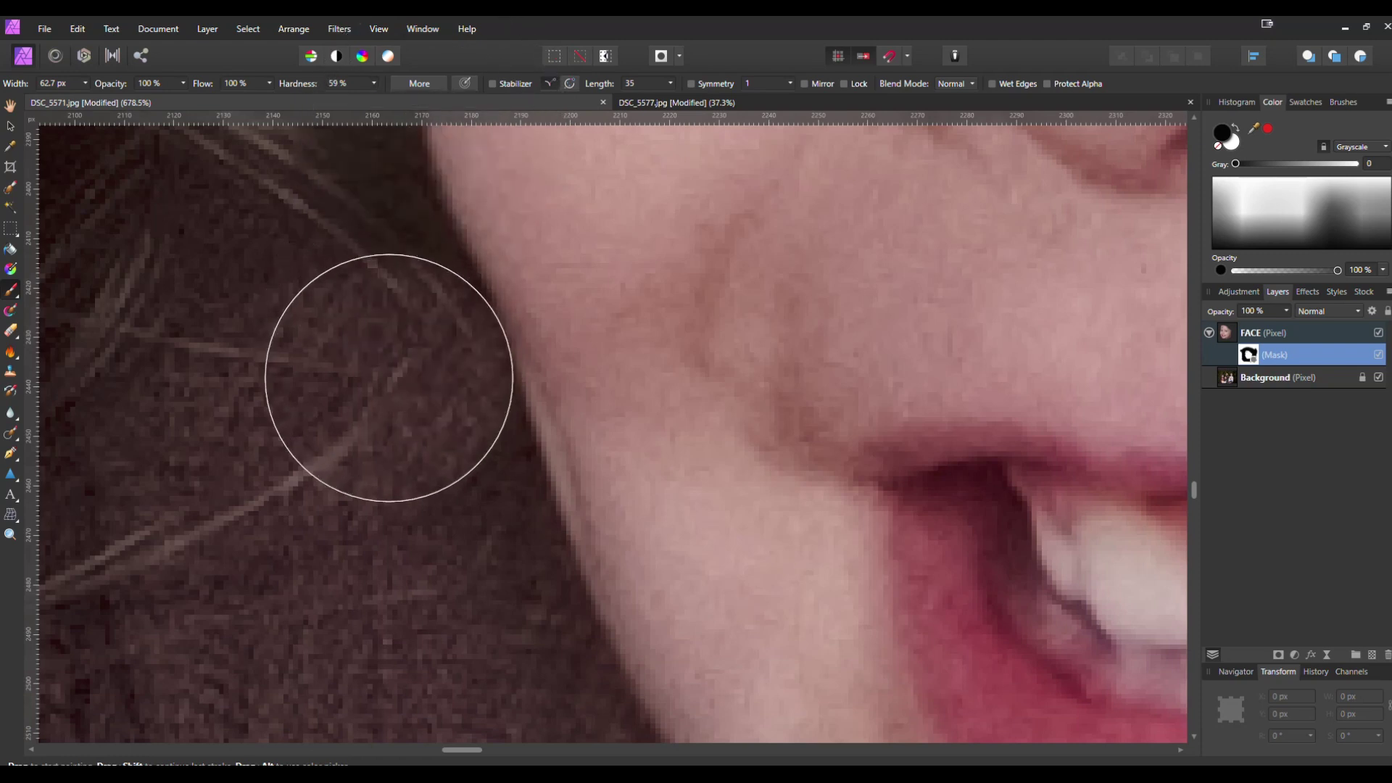
key("bracketleft")
key("bracketleft")
key("bracketleft")
key("bracketleft")
key("bracketleft")
key("bracketleft")
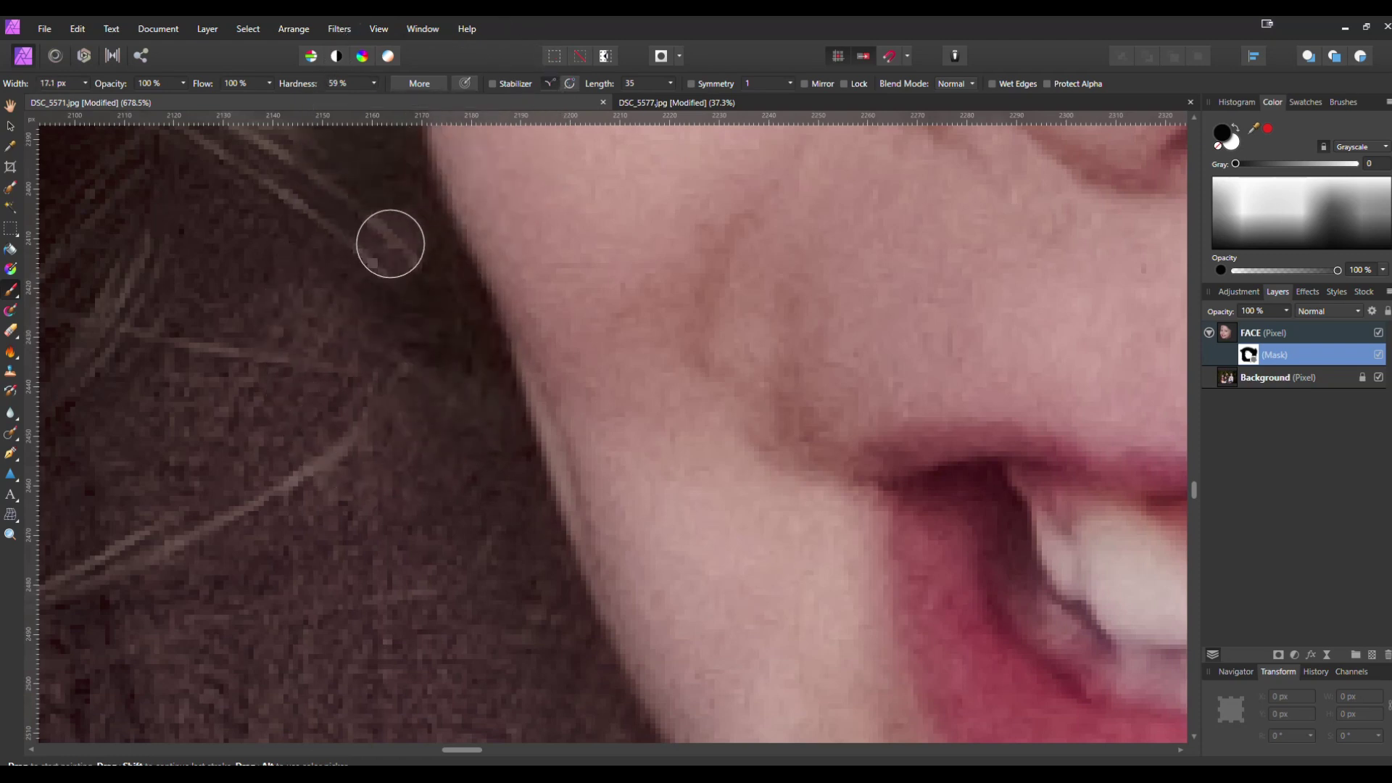
left_click(375, 83)
left_click_drag(376, 98, 372, 98)
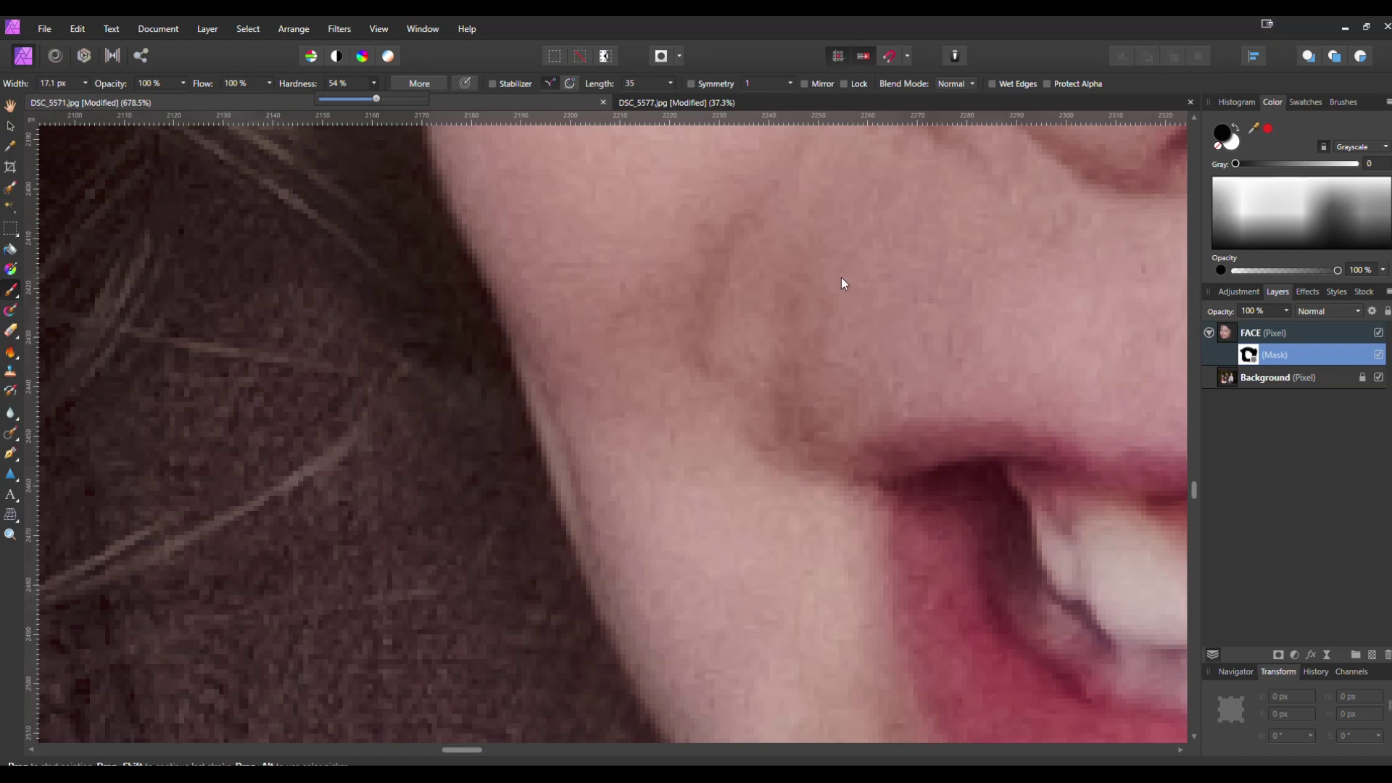
left_click_drag(426, 341, 389, 270)
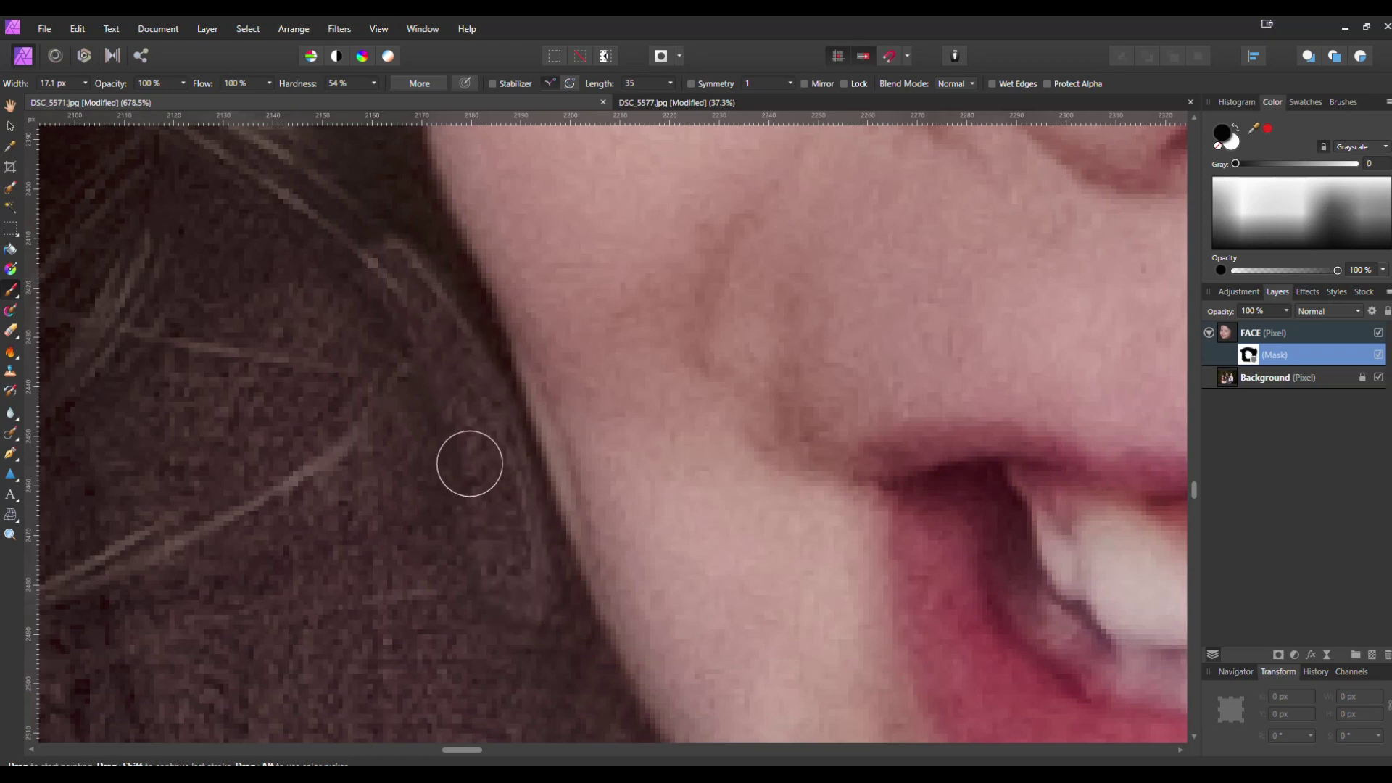
left_click_drag(398, 413, 441, 733)
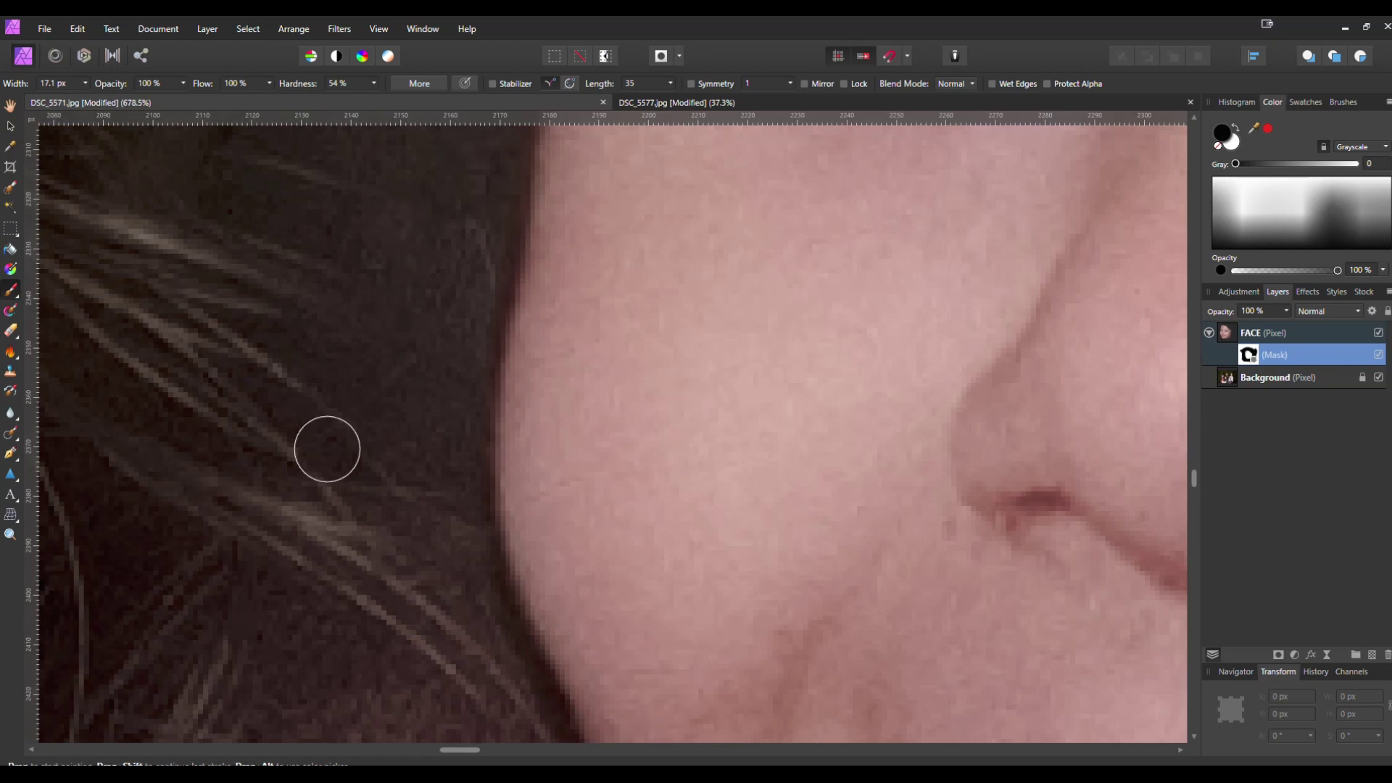
left_click_drag(332, 491, 275, 614)
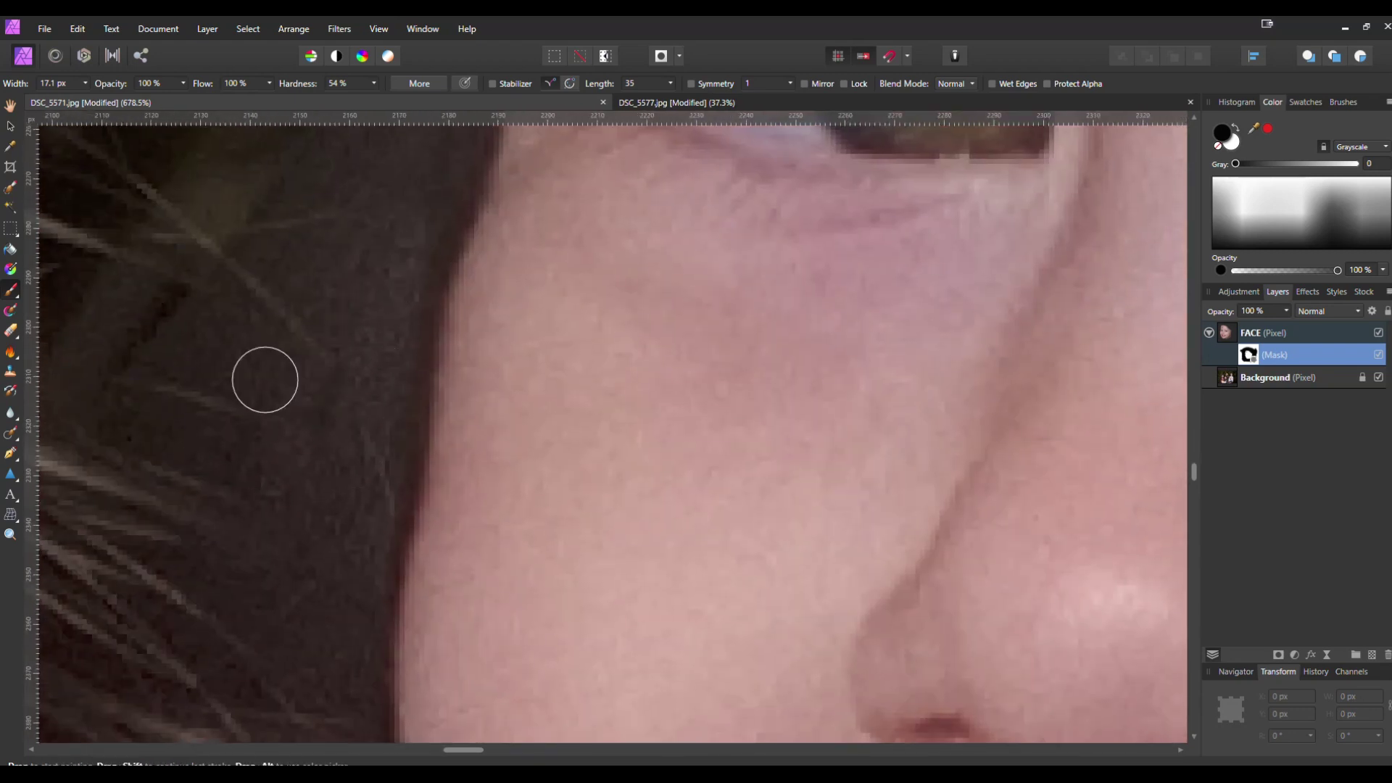
scroll(282, 354, "down", 6)
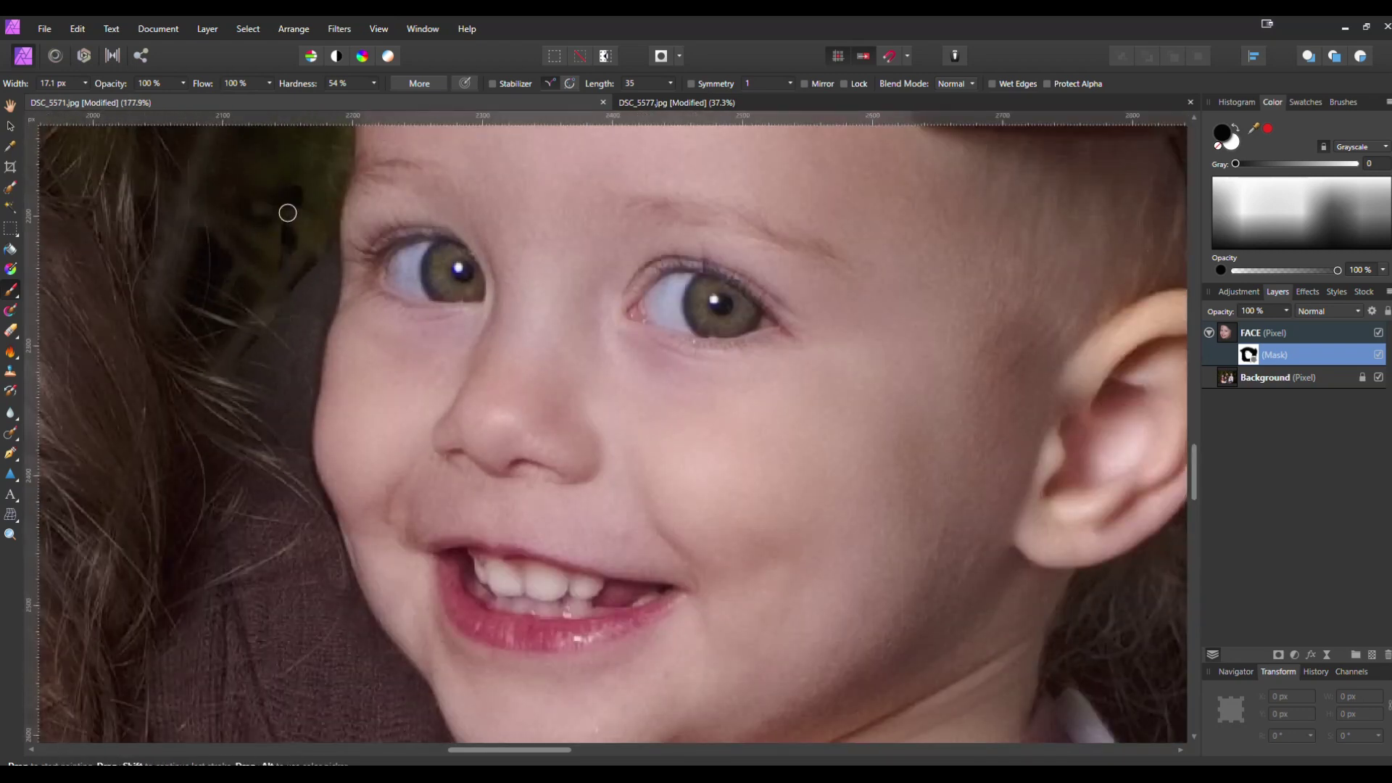
scroll(300, 320, "up", 3)
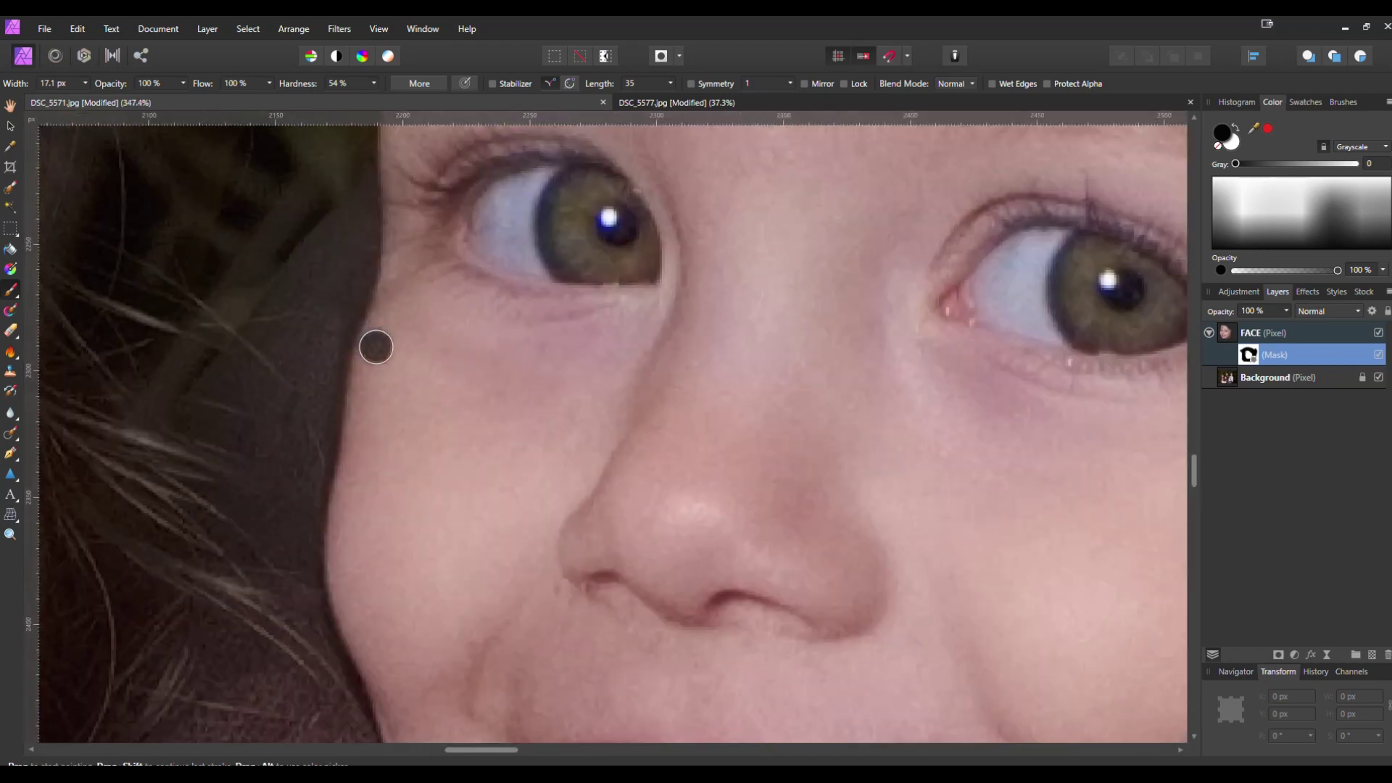
scroll(355, 572, "down", 5)
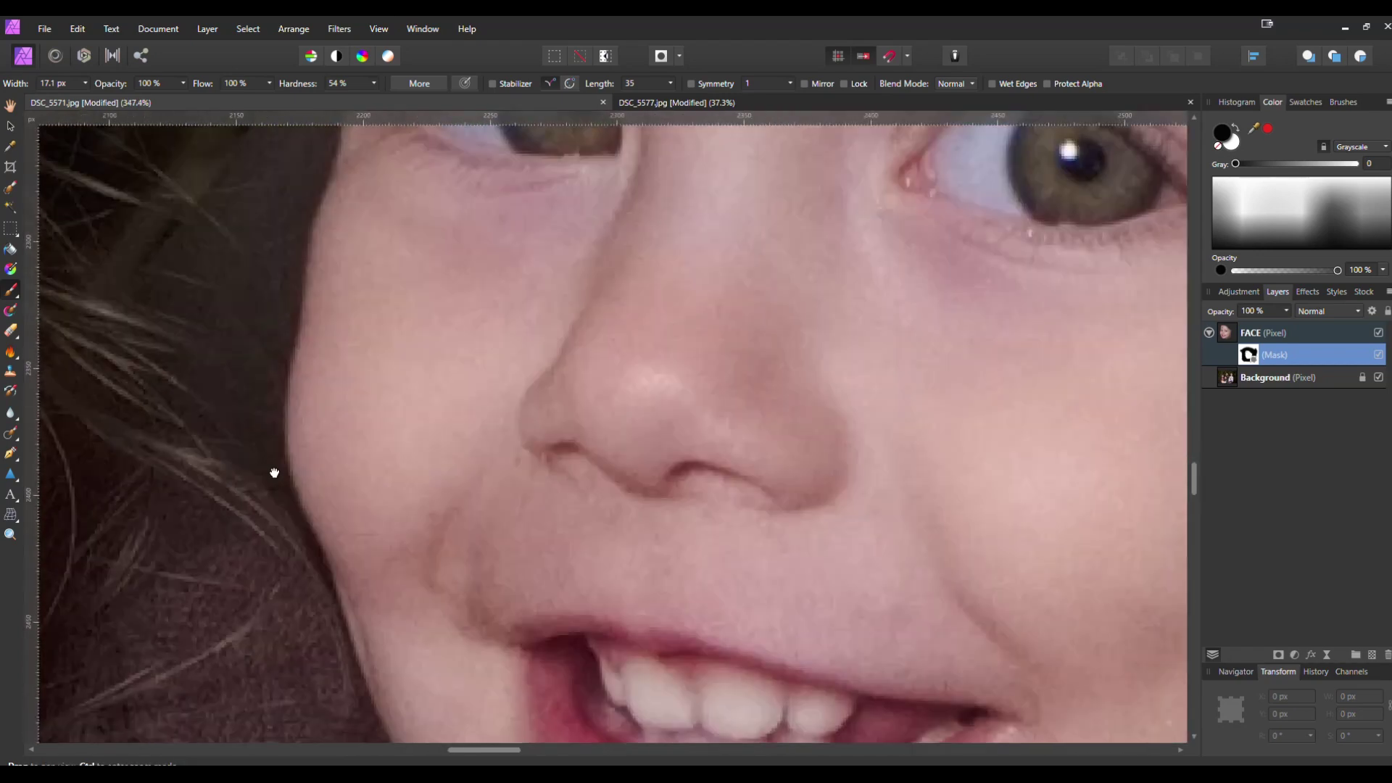
left_click_drag(361, 513, 280, 388)
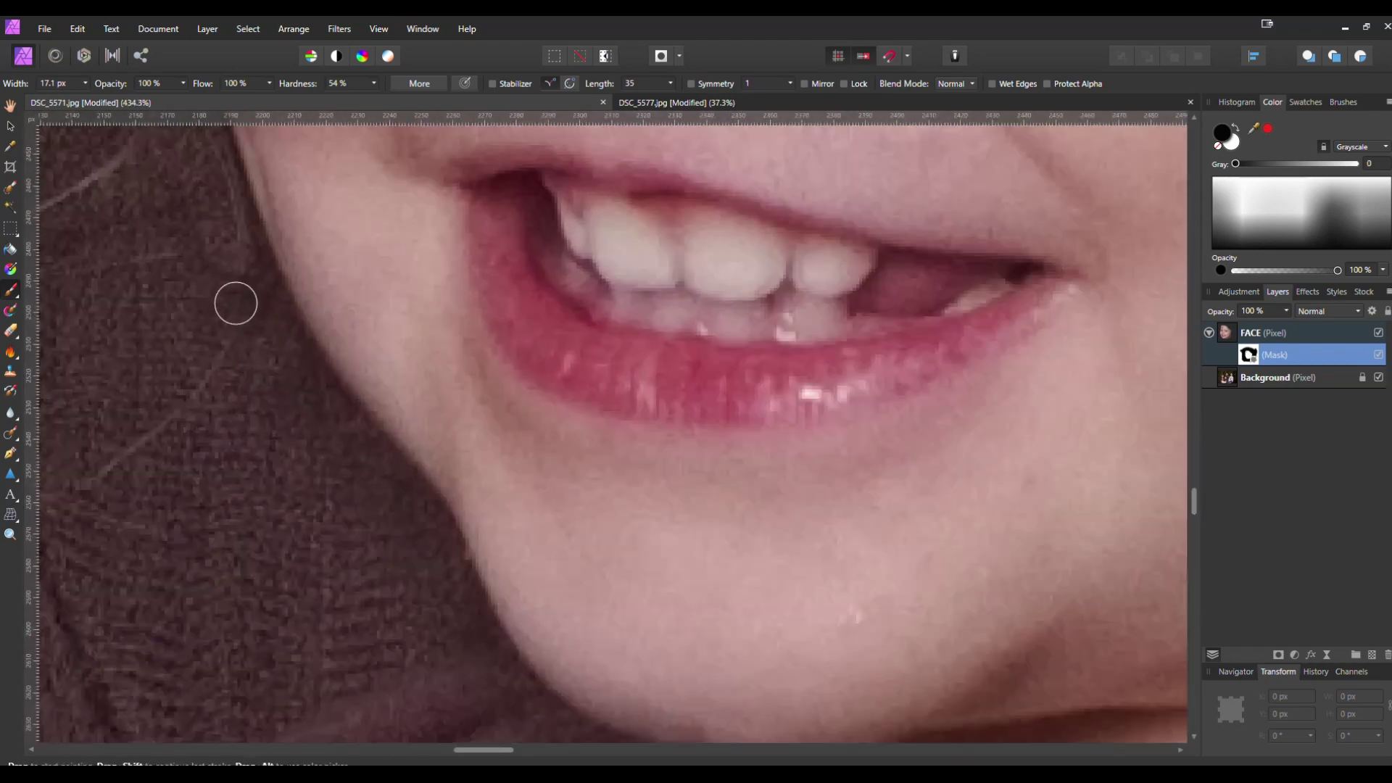
mouse_move(205, 217)
left_mouse_down()
mouse_move(240, 249)
mouse_move(327, 411)
mouse_move(418, 508)
mouse_move(472, 655)
left_mouse_up()
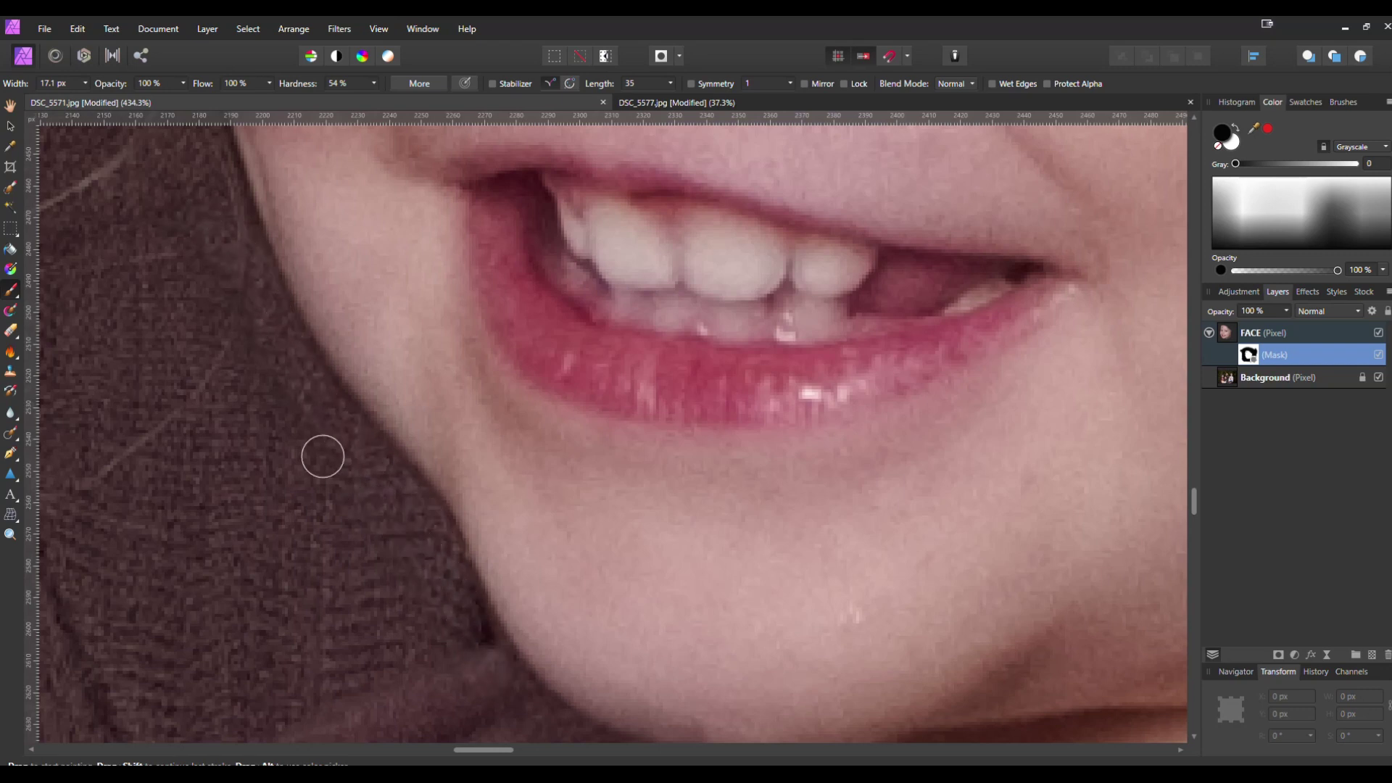
scroll(187, 304, "down", 4)
scroll(344, 559, "up", 3)
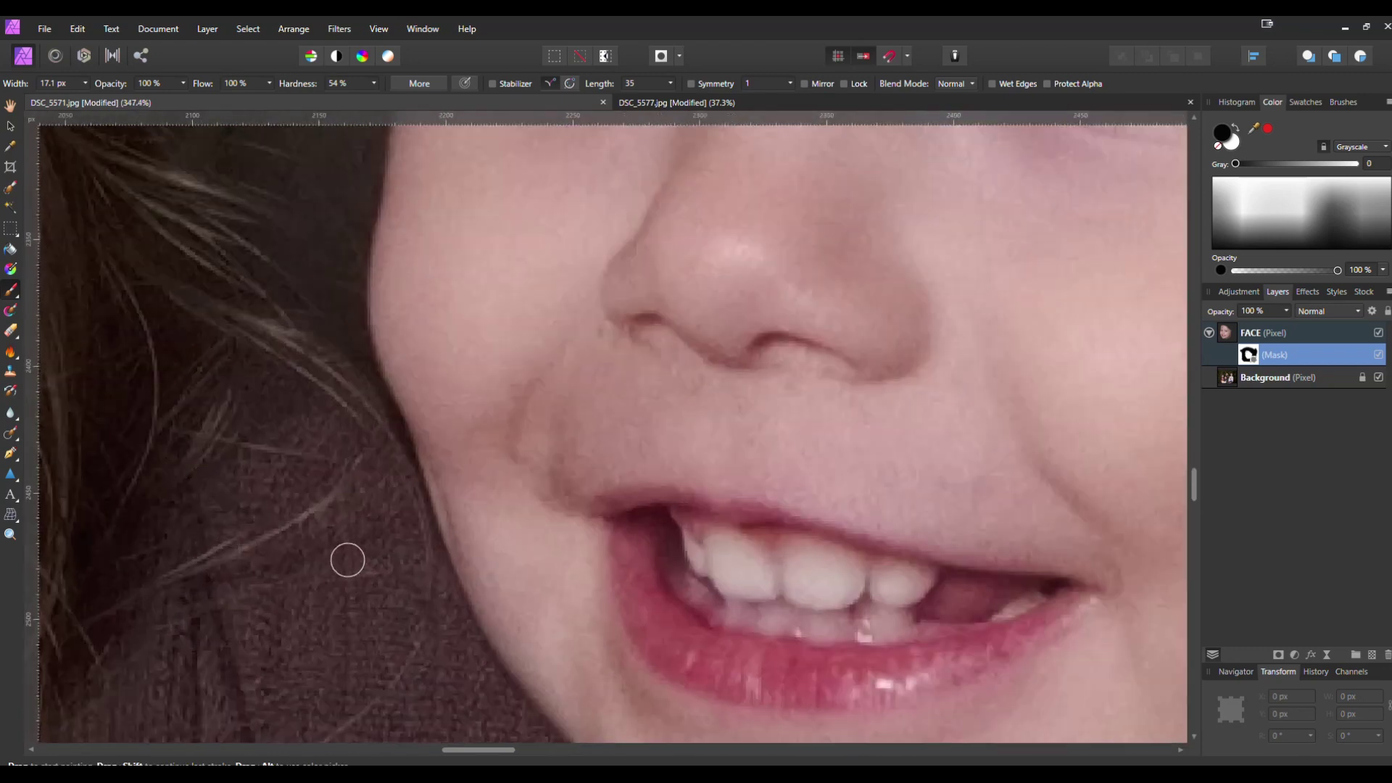
scroll(423, 625, "up", 3)
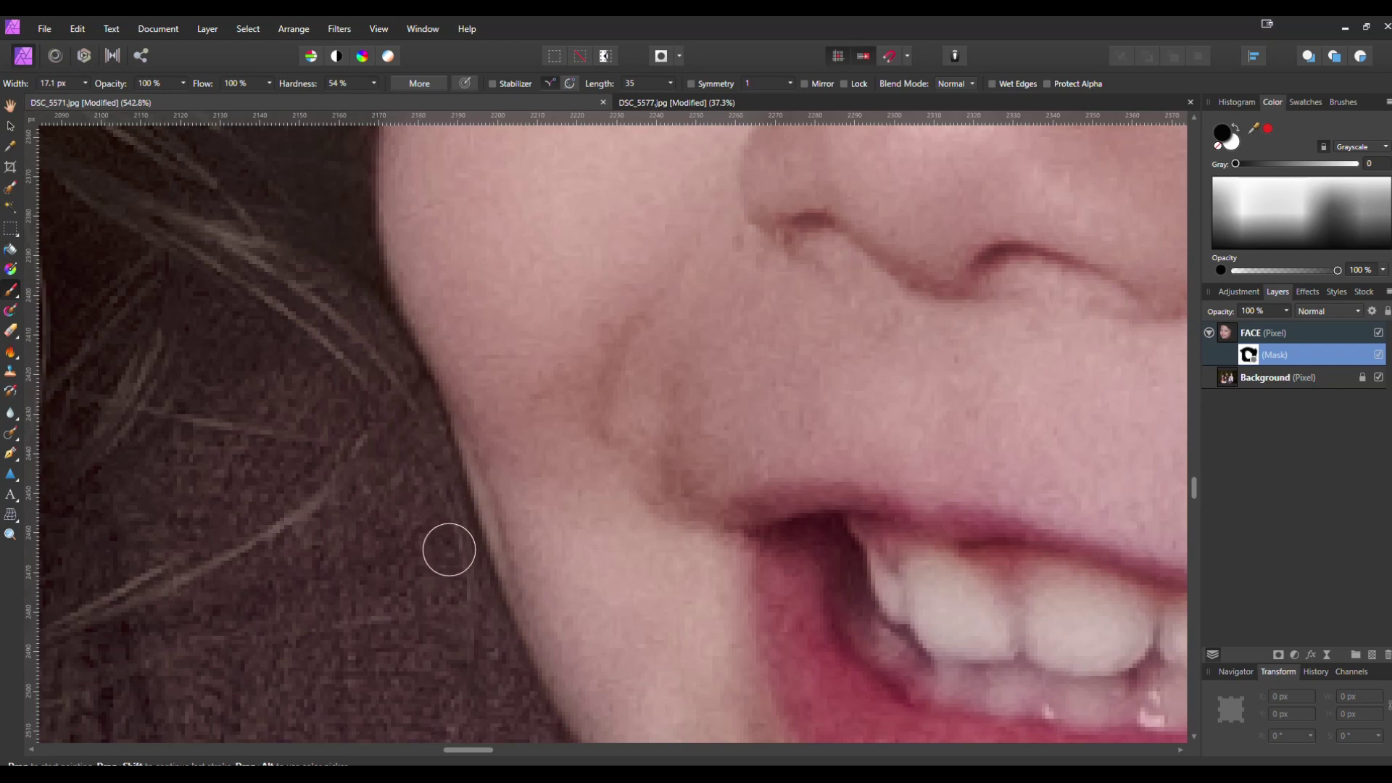
mouse_move(354, 533)
left_mouse_down()
mouse_move(348, 559)
mouse_move(435, 721)
left_mouse_up()
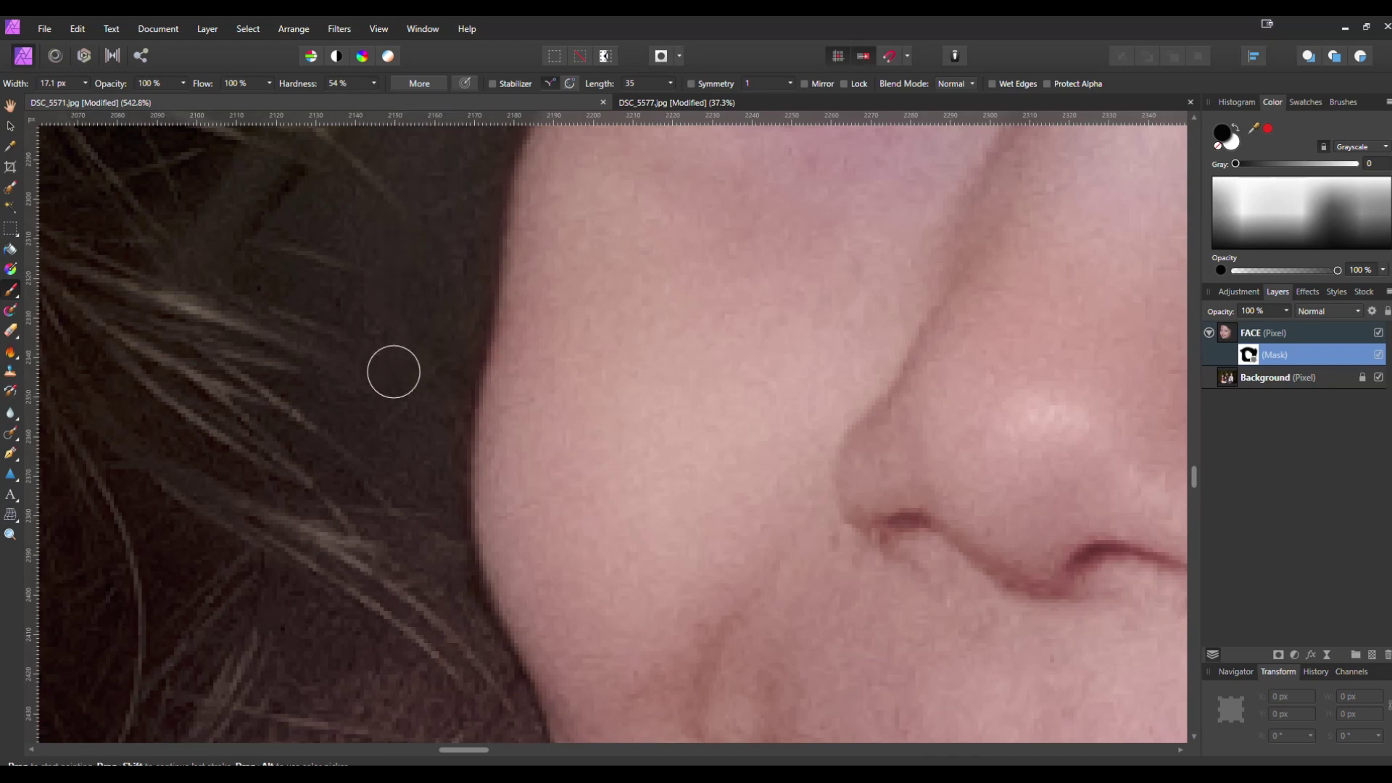
scroll(393, 372, "down", 2)
scroll(348, 236, "down", 5)
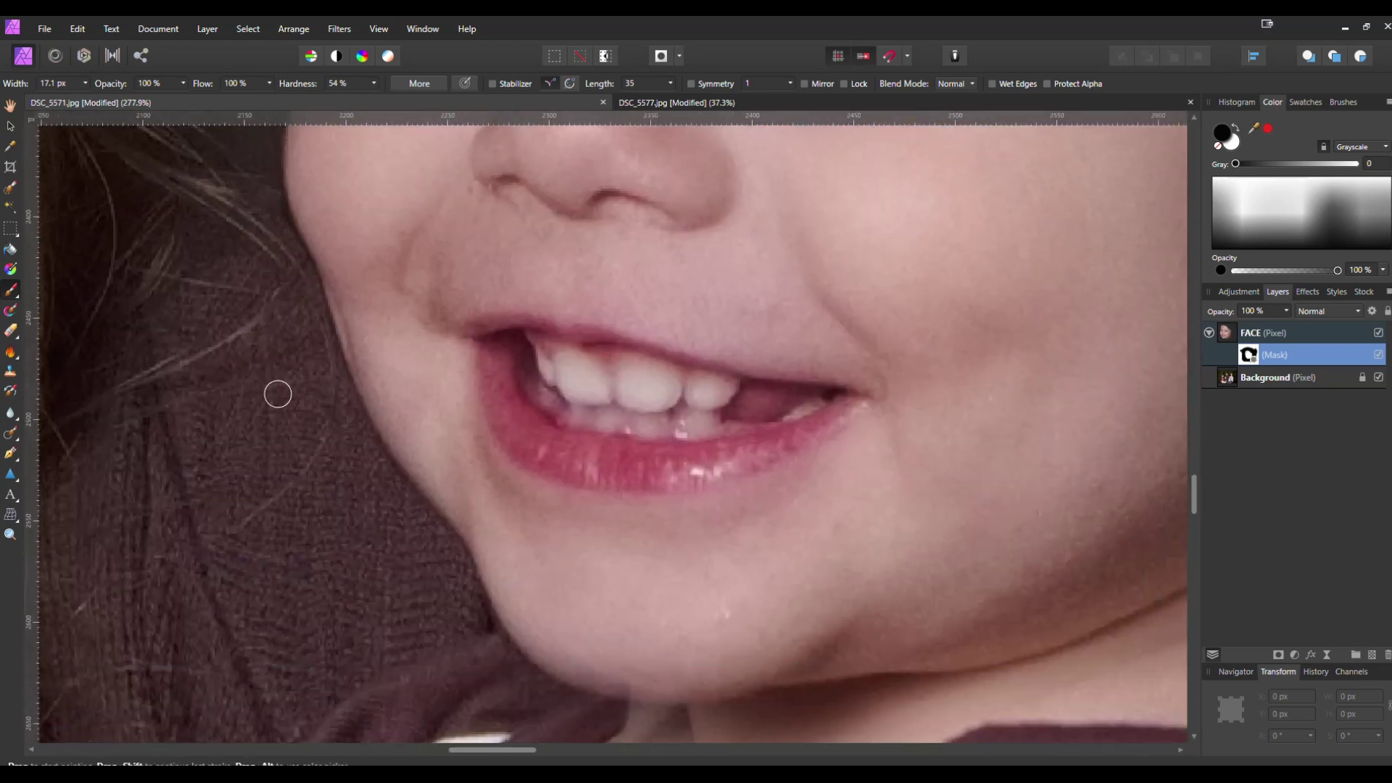
scroll(363, 548, "down", 3)
scroll(330, 470, "up", 2)
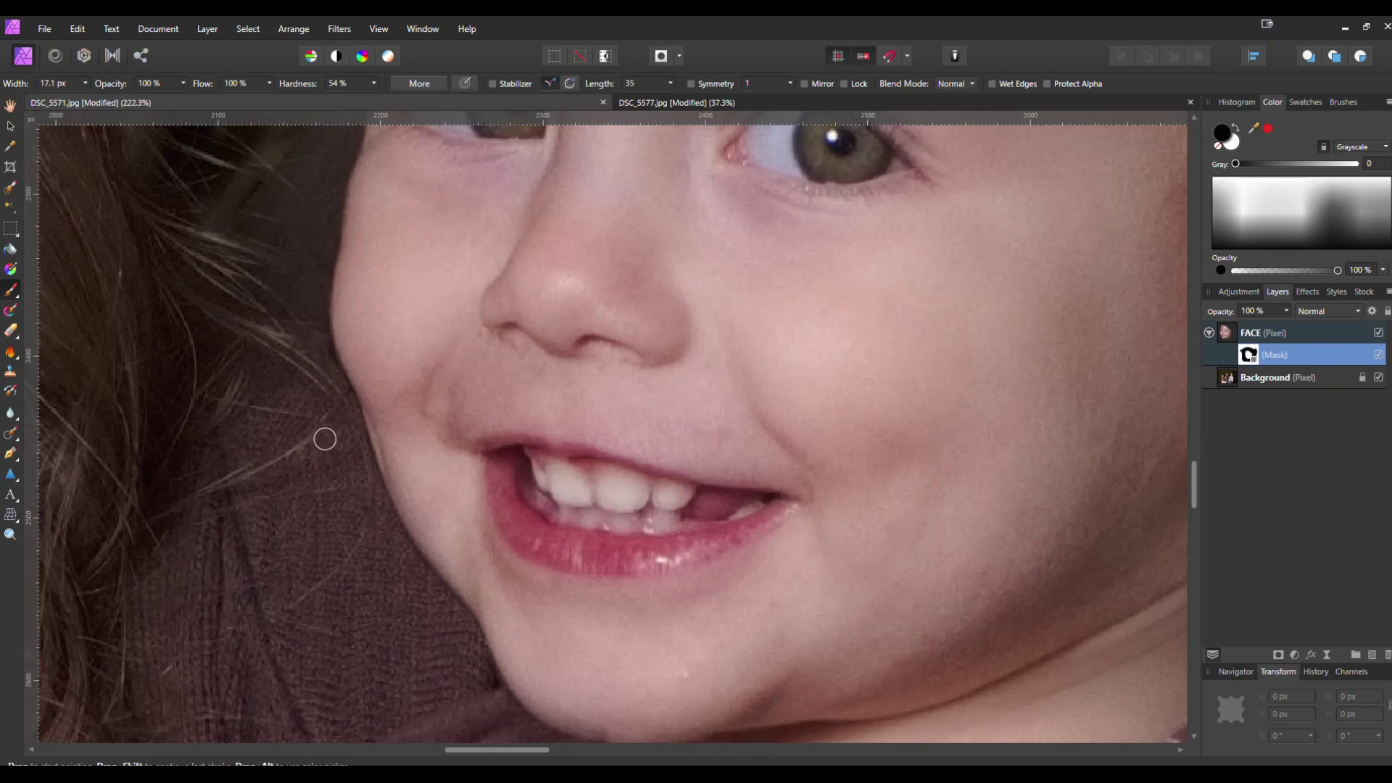
scroll(348, 471, "up", 4)
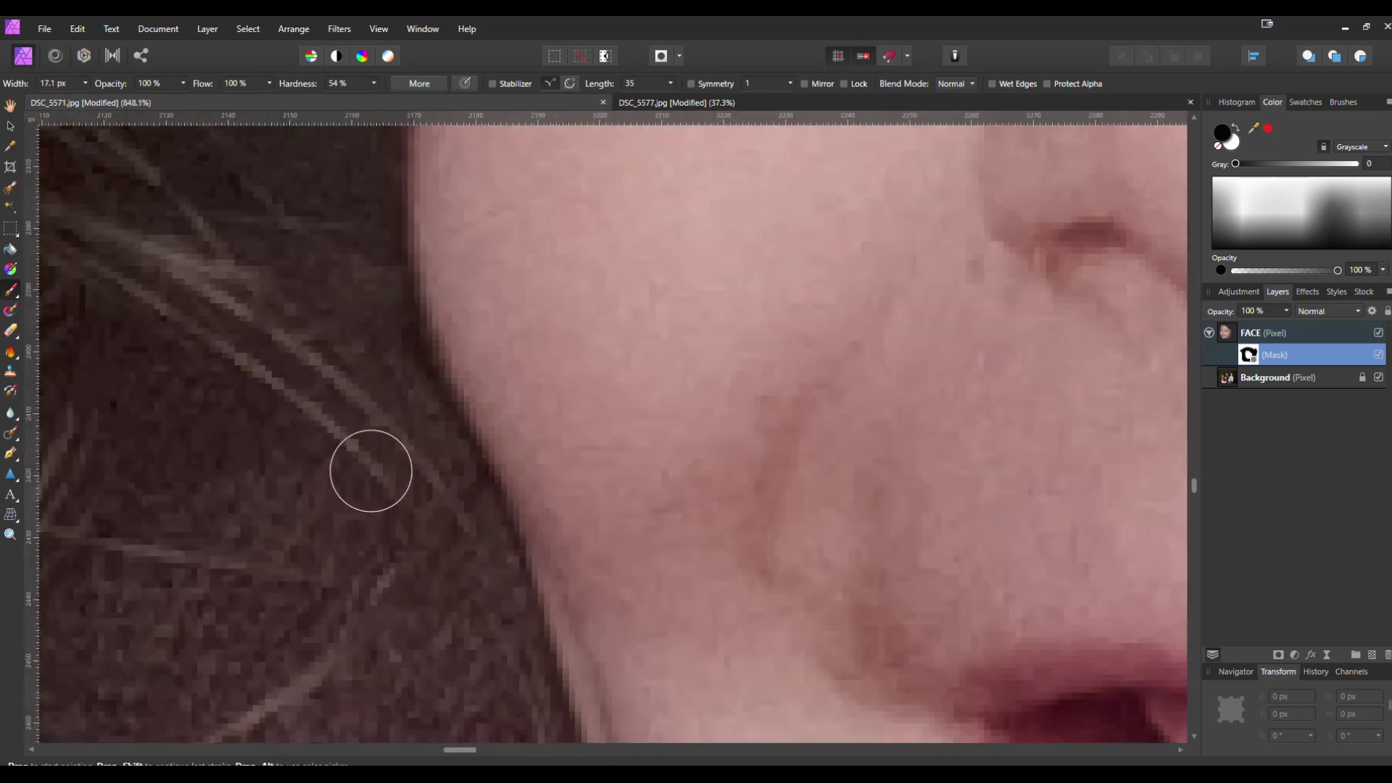
left_click(374, 83)
left_click_drag(376, 99, 424, 99)
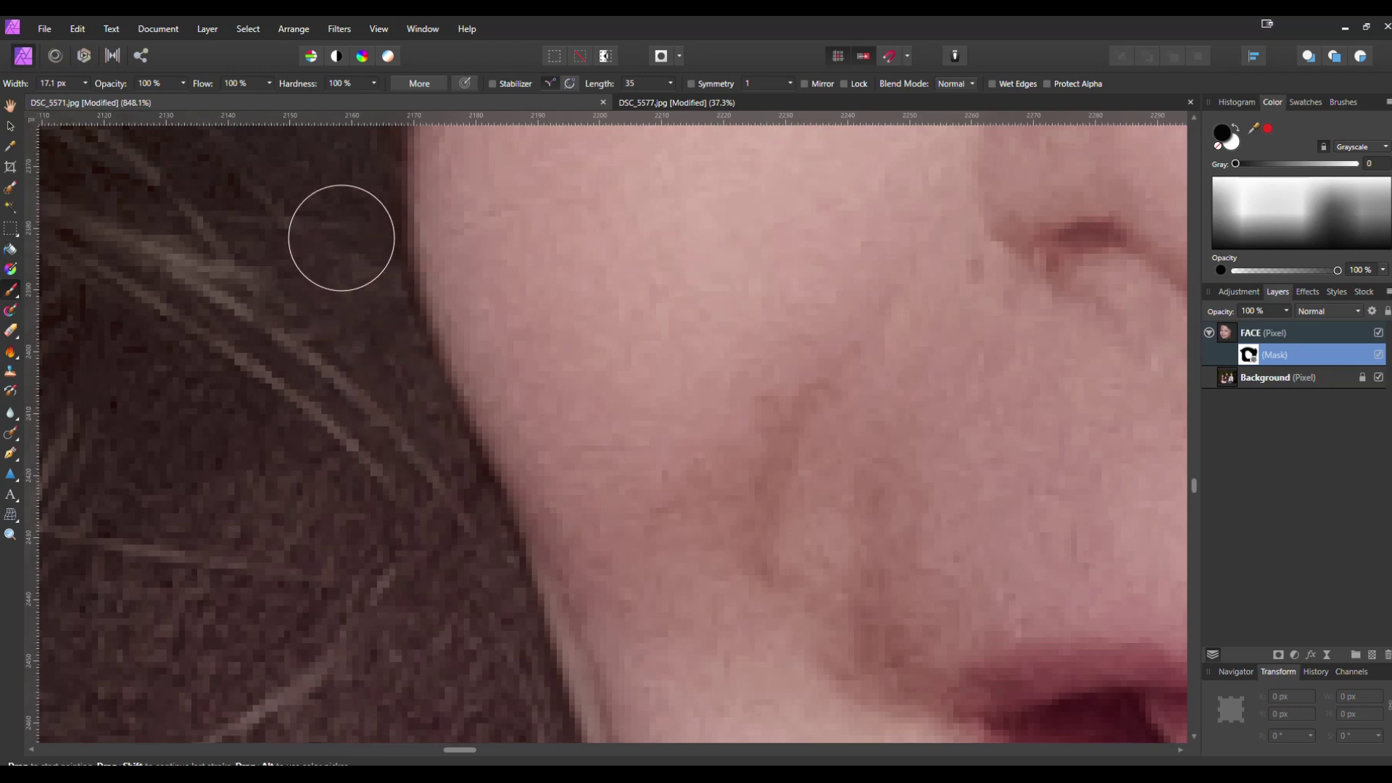
left_click_drag(310, 326, 372, 585)
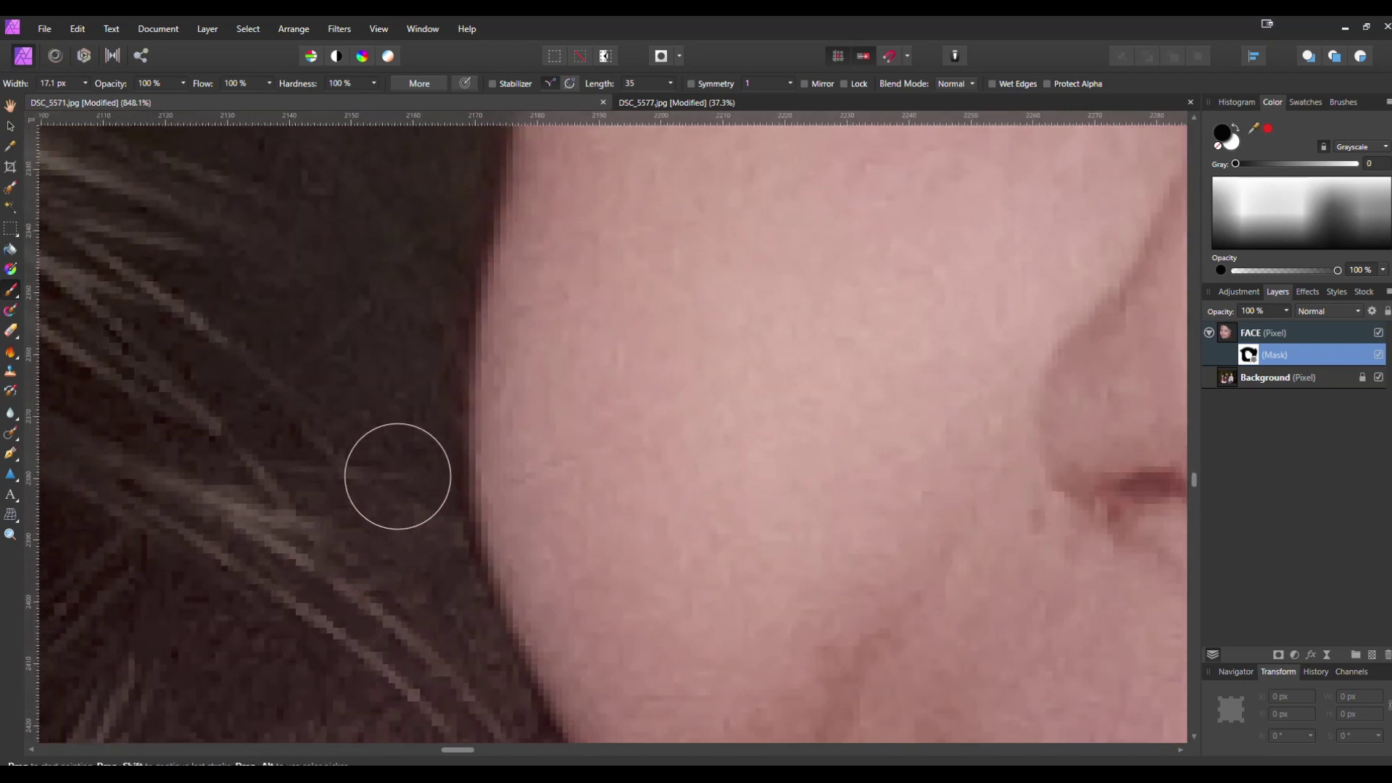
left_click_drag(398, 317, 351, 615)
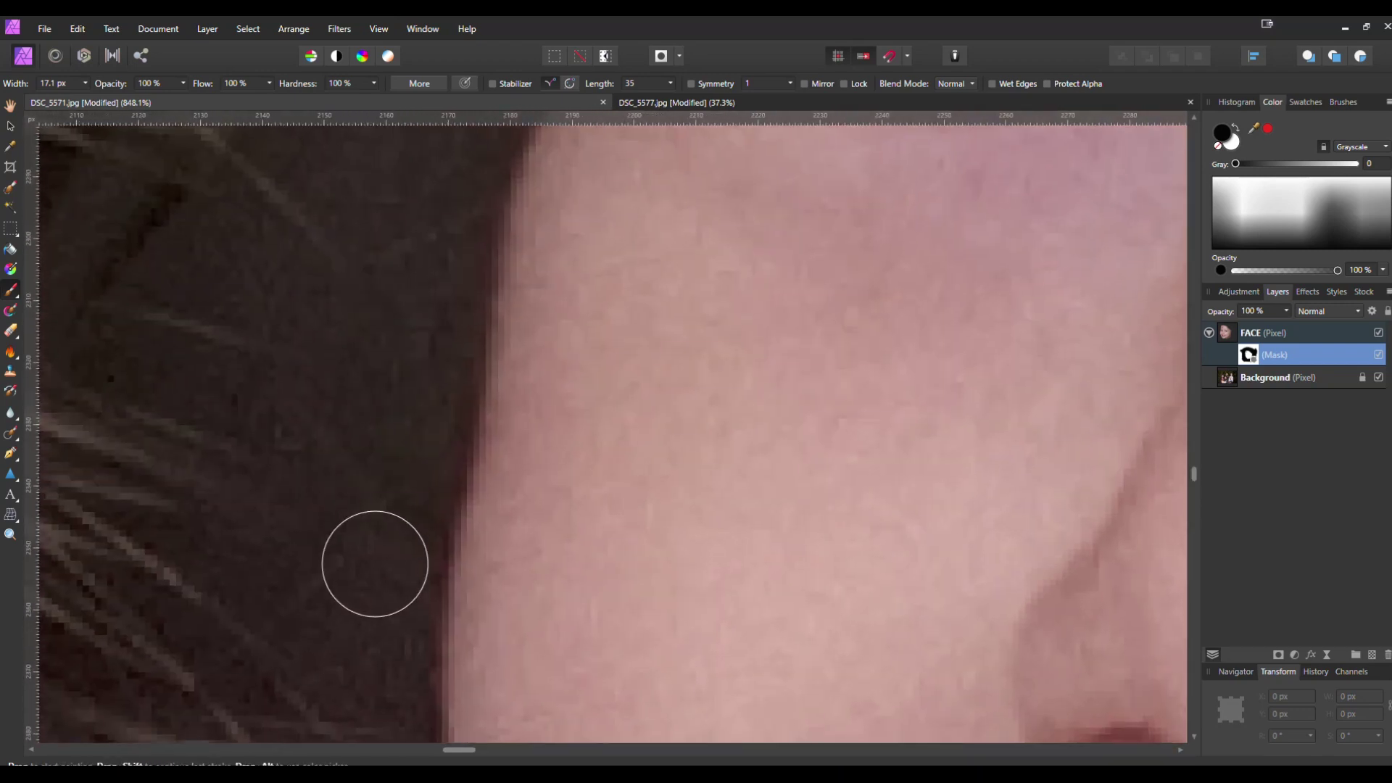
left_click(522, 404)
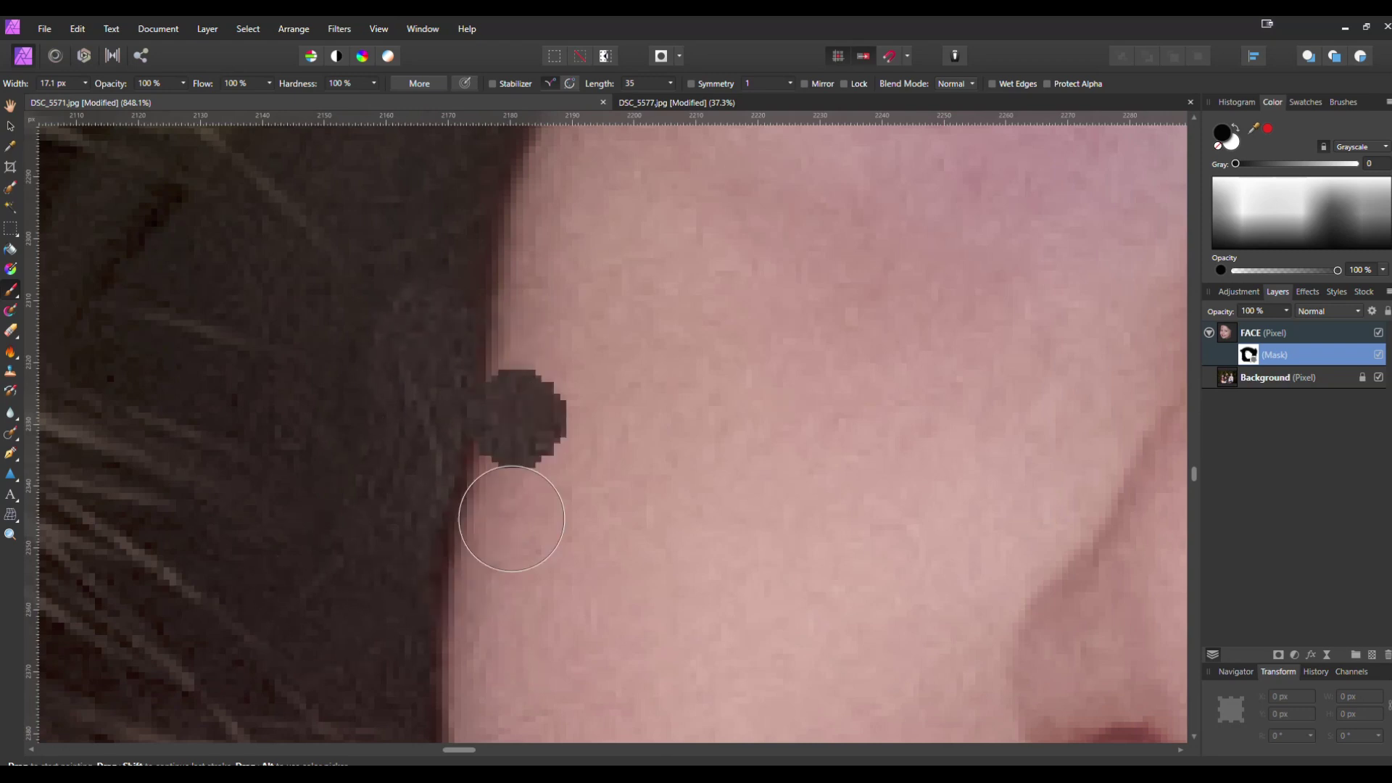
key("ctrl+z")
left_click_drag(610, 442, 586, 424)
key("ctrl+z")
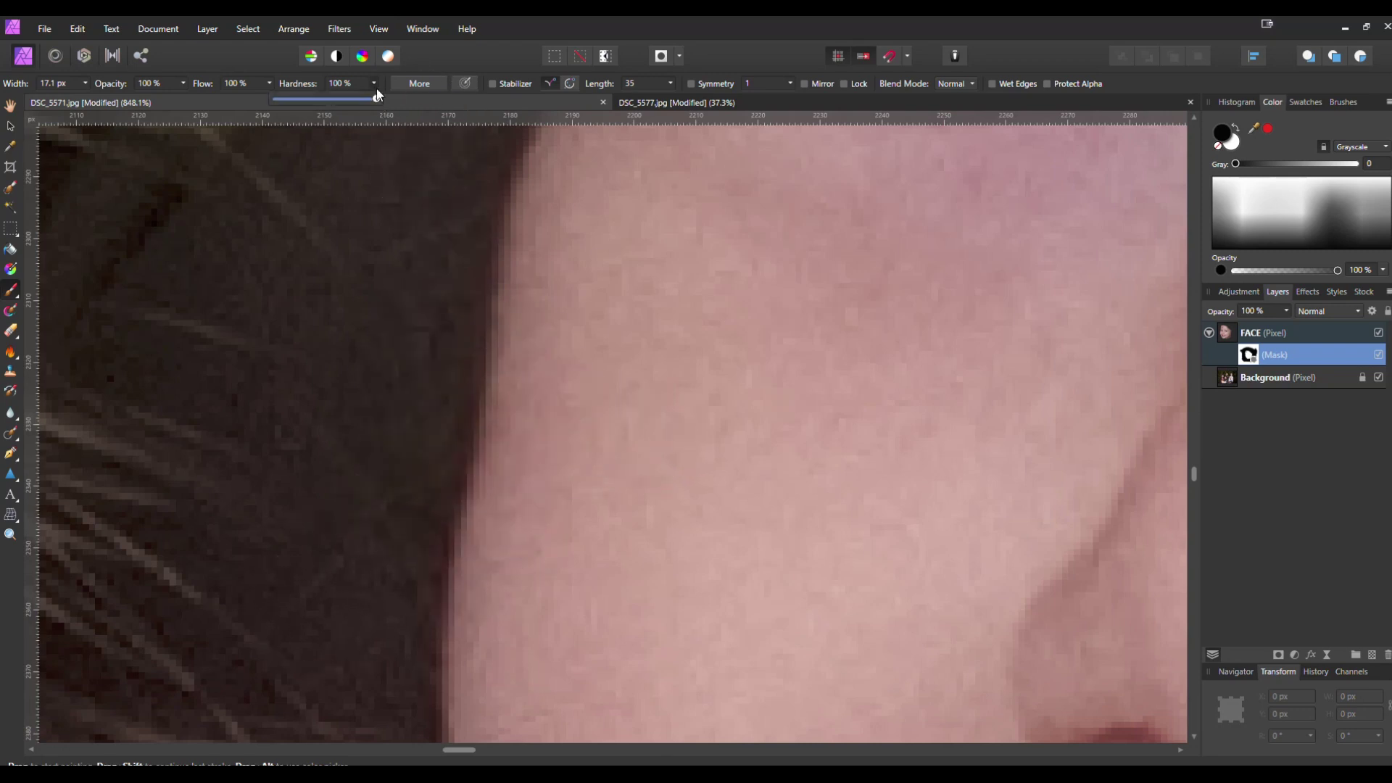
left_click_drag(328, 105, 330, 106)
scroll(373, 407, "down", 3)
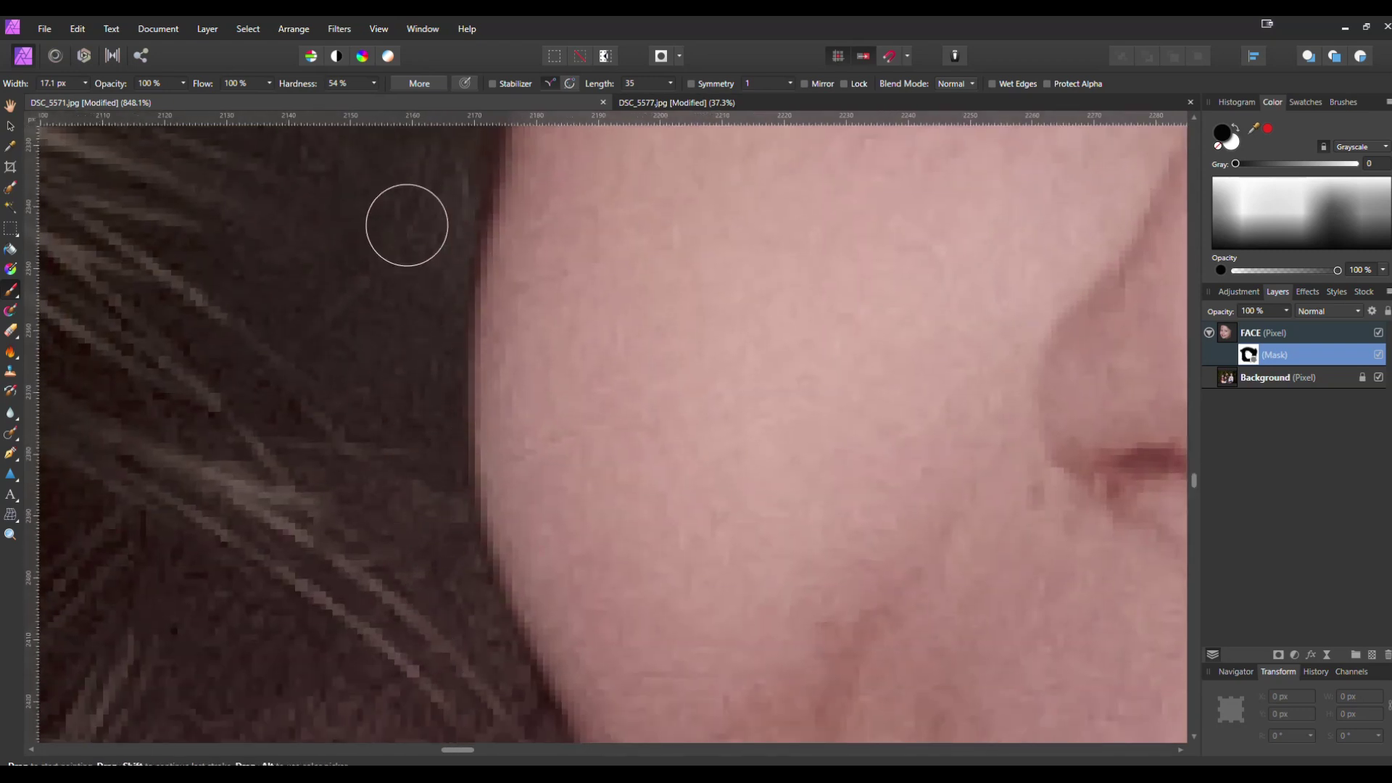
scroll(385, 551, "up", 3)
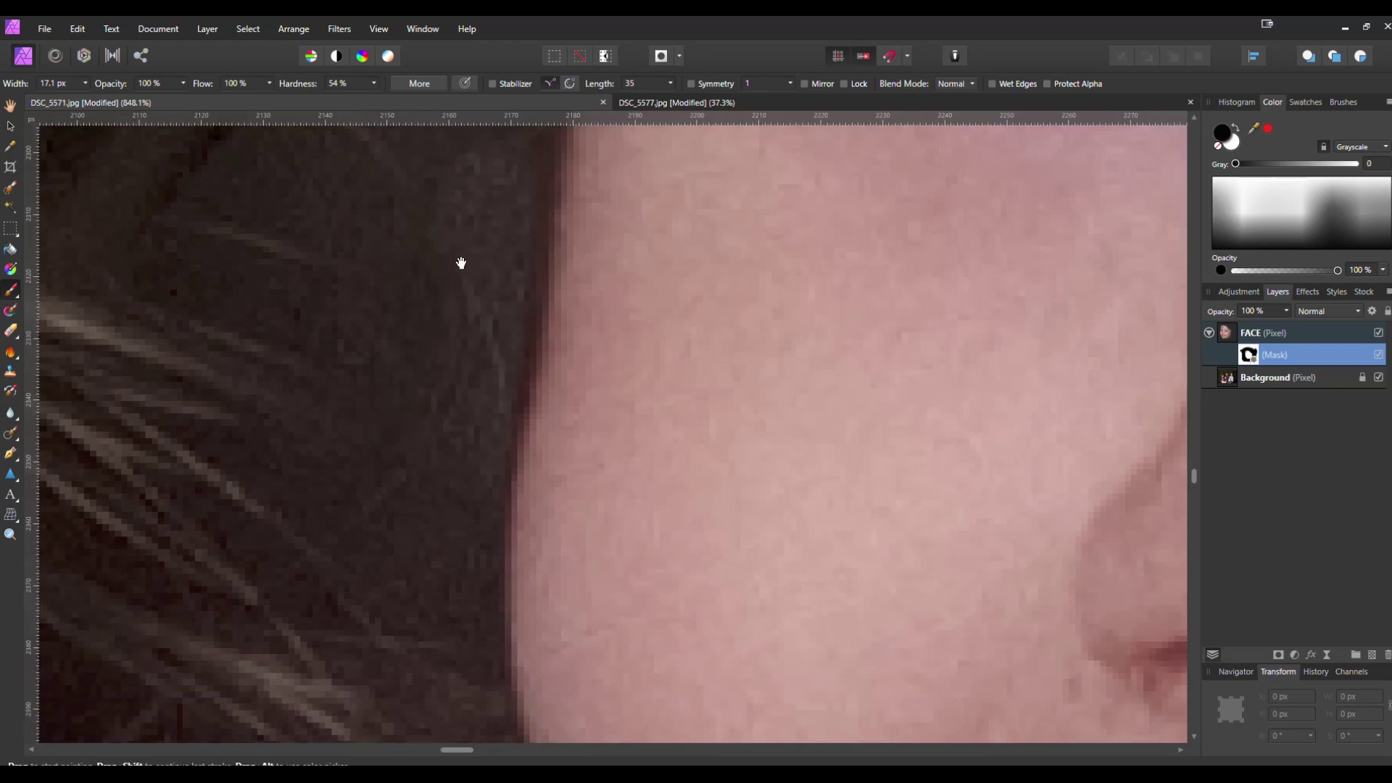
Step: Zoom in on the boy's face and set the mask brush Hardness to 0%
scroll(449, 420, "up", 3)
scroll(406, 667, "down", 10)
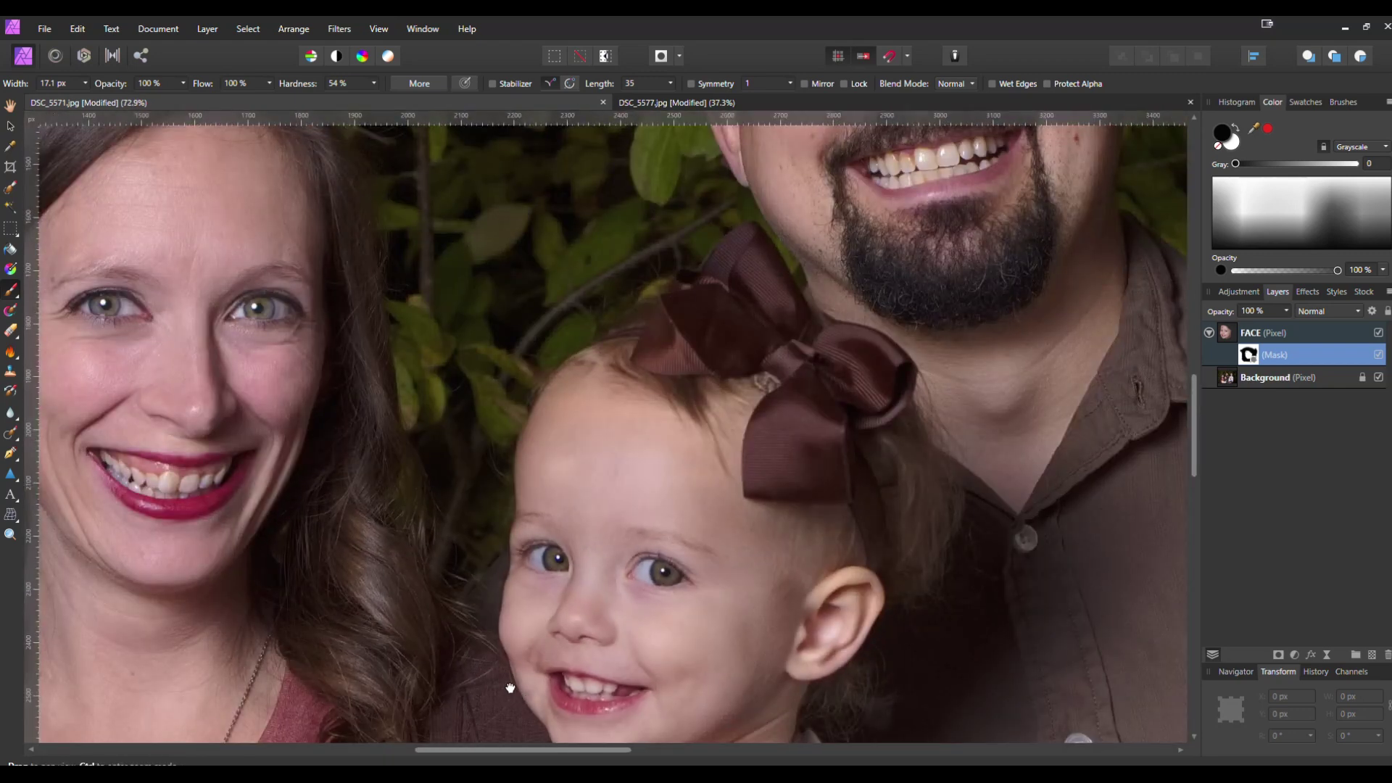
left_click_drag(511, 688, 495, 503)
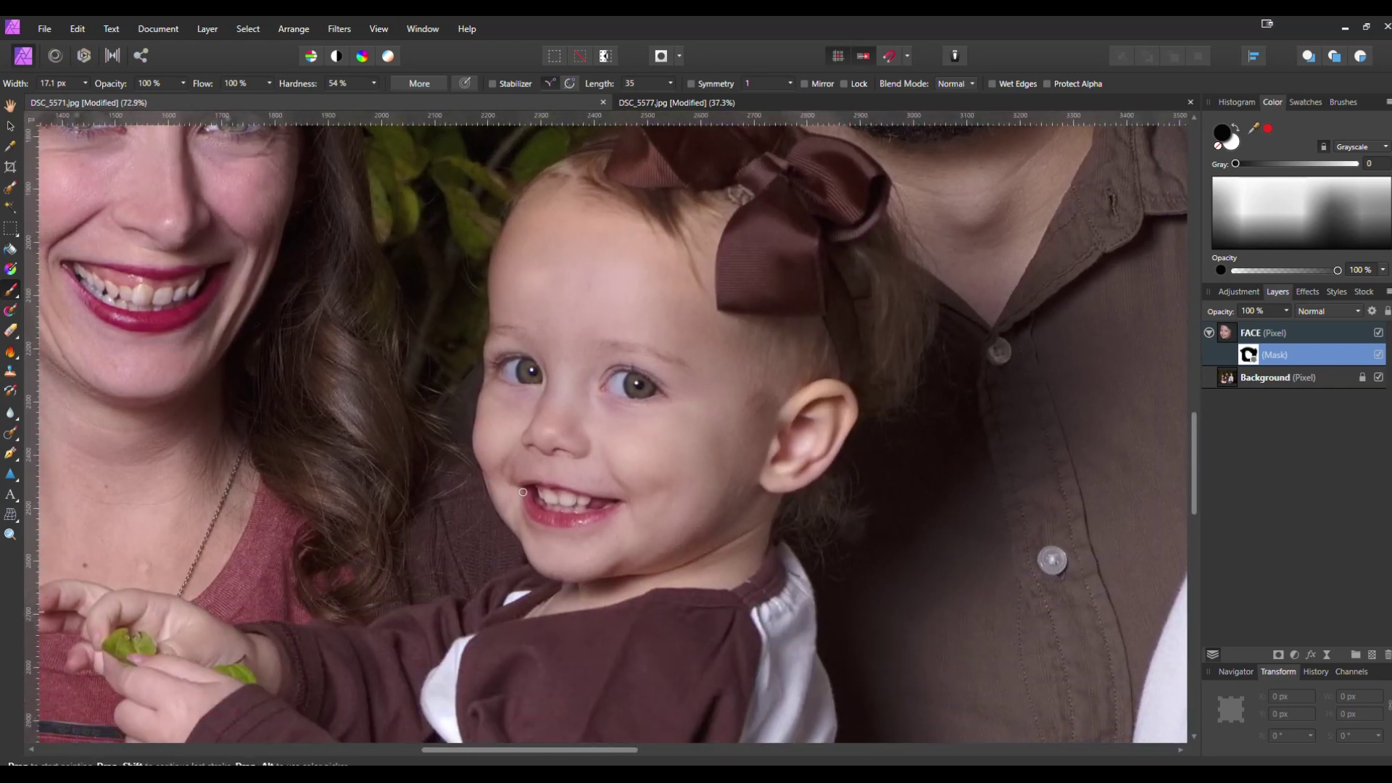
scroll(470, 452, "up", 6)
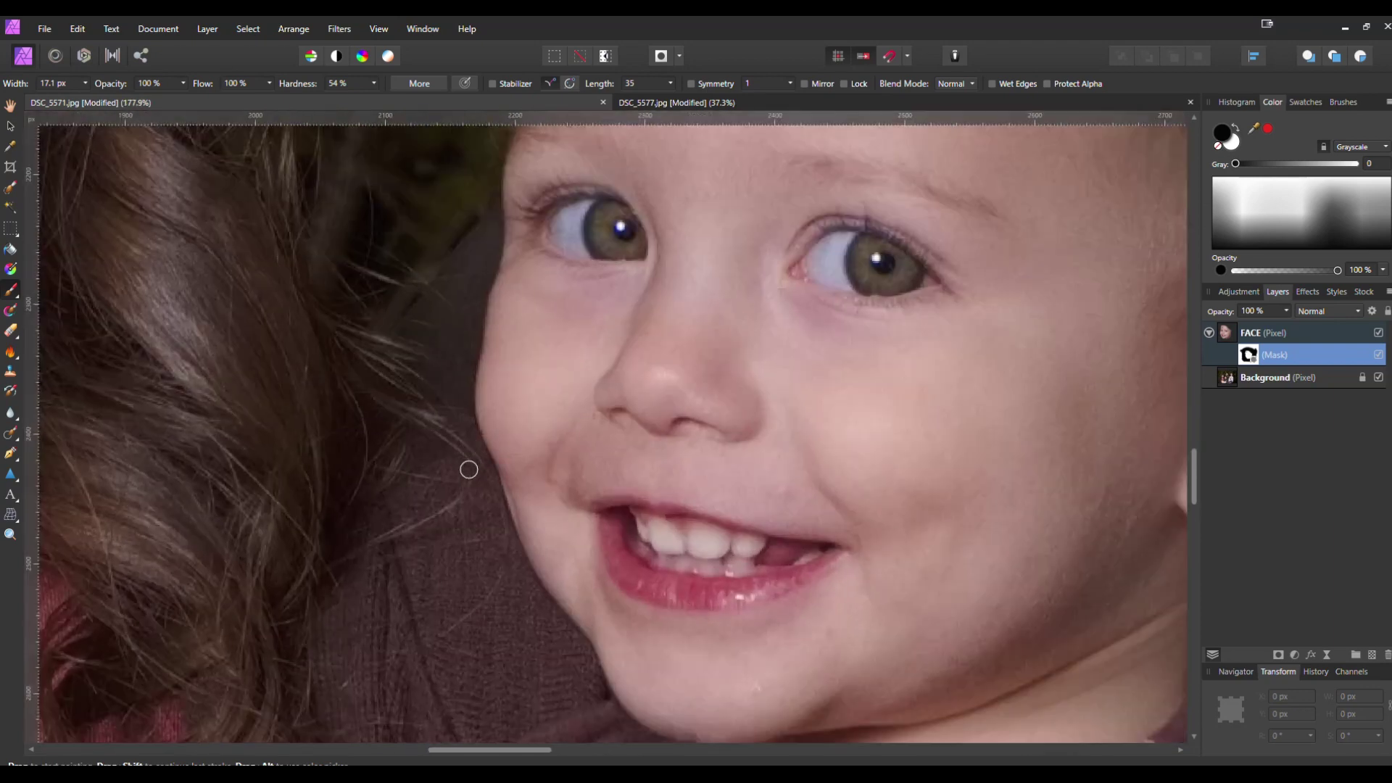
scroll(476, 438, "up", 1)
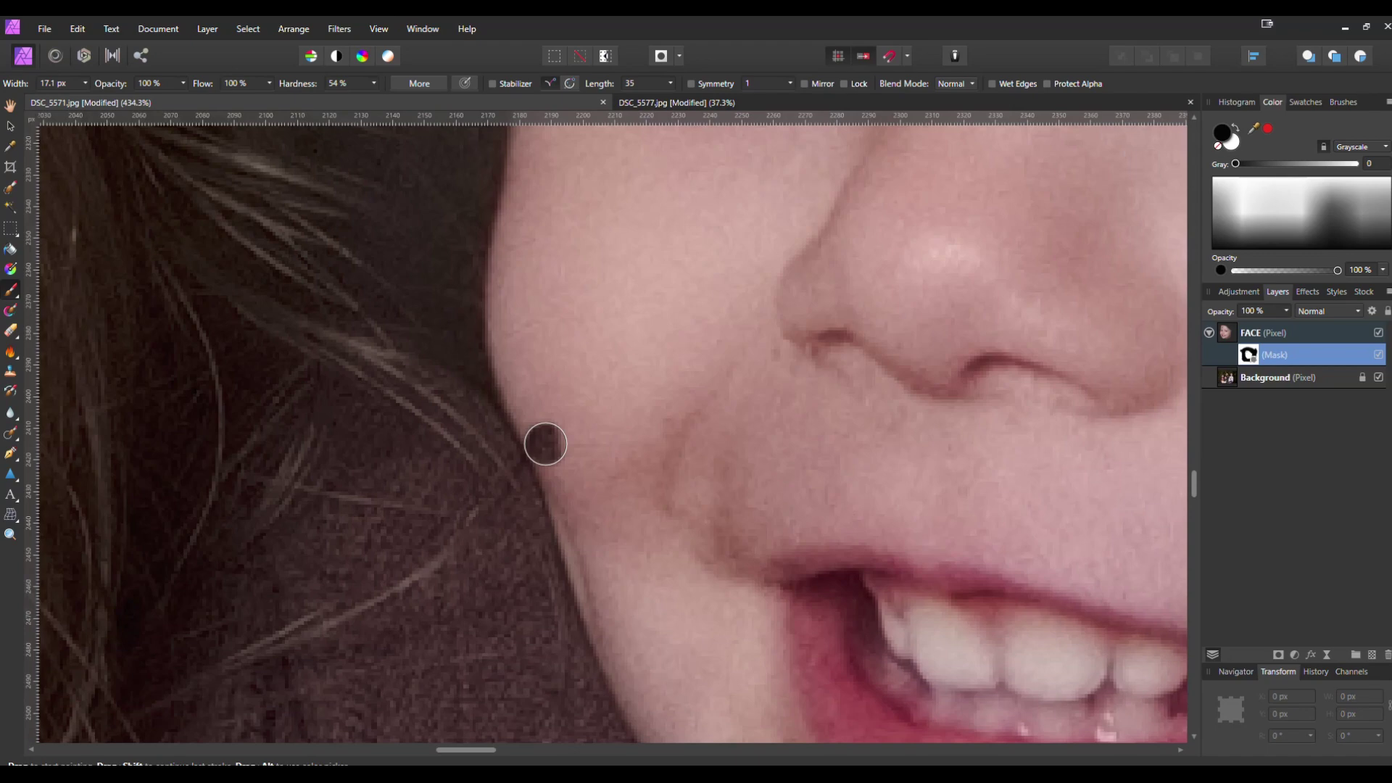
scroll(498, 438, "down", 2)
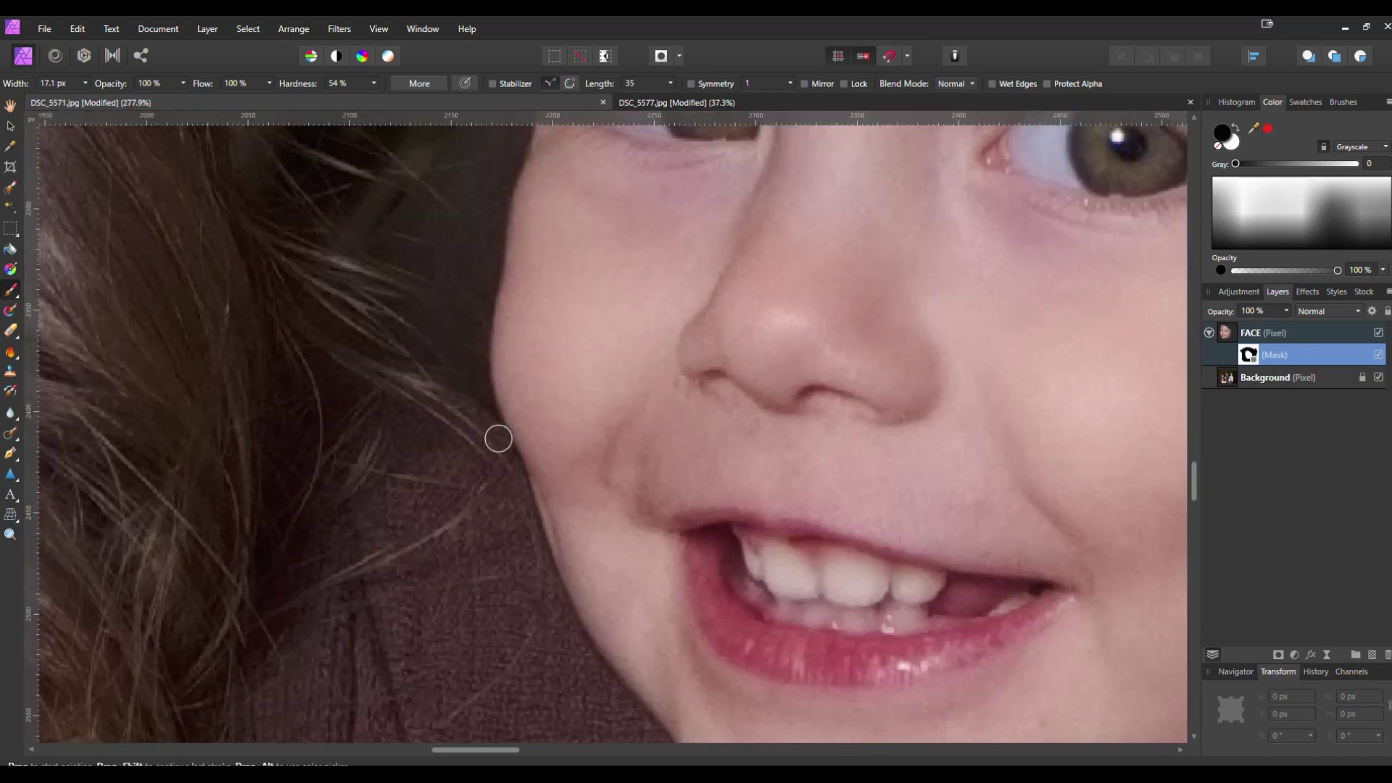
scroll(472, 428, "down", 5)
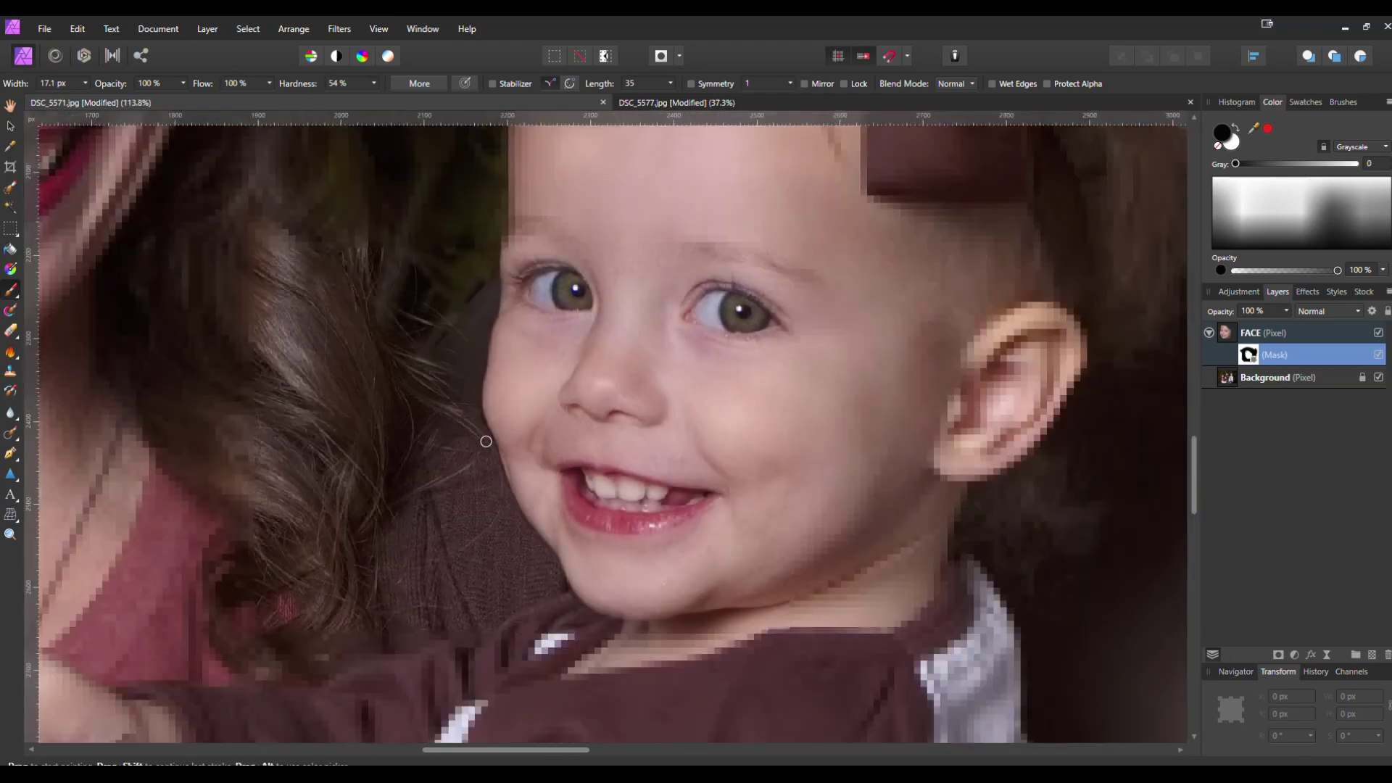
scroll(485, 441, "up", 7)
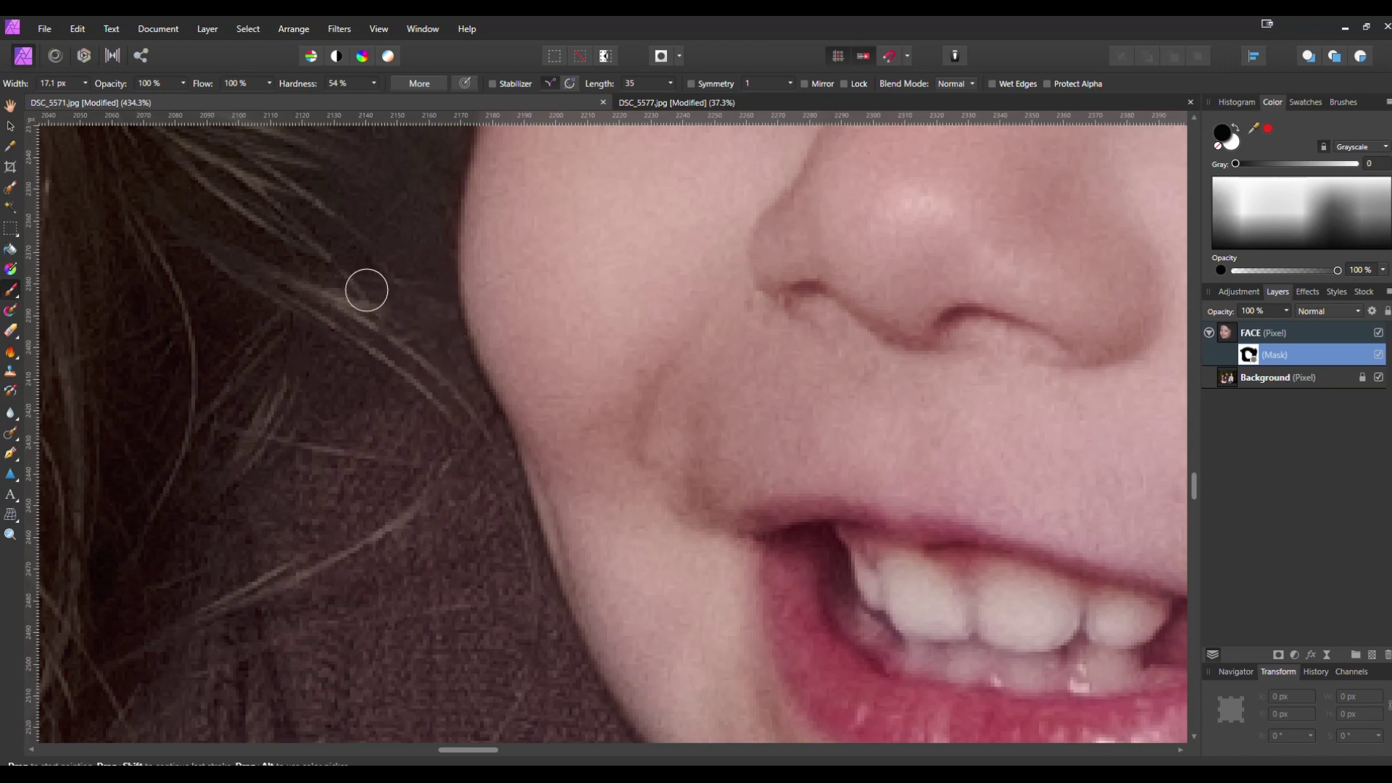
left_click_drag(374, 84, 299, 136)
Step: Zoom back out and hide the pasted face to view the original
scroll(373, 341, "down", 4)
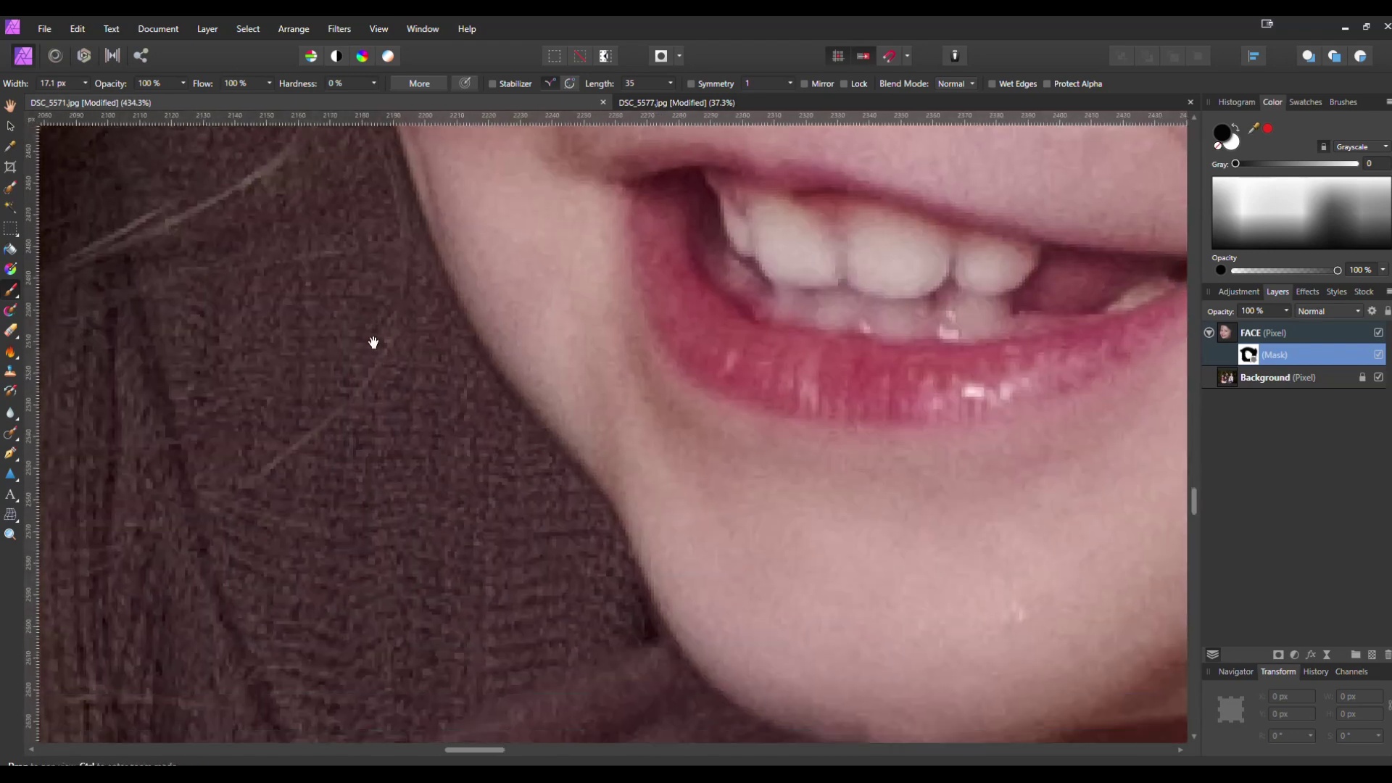
scroll(450, 469, "up", 5)
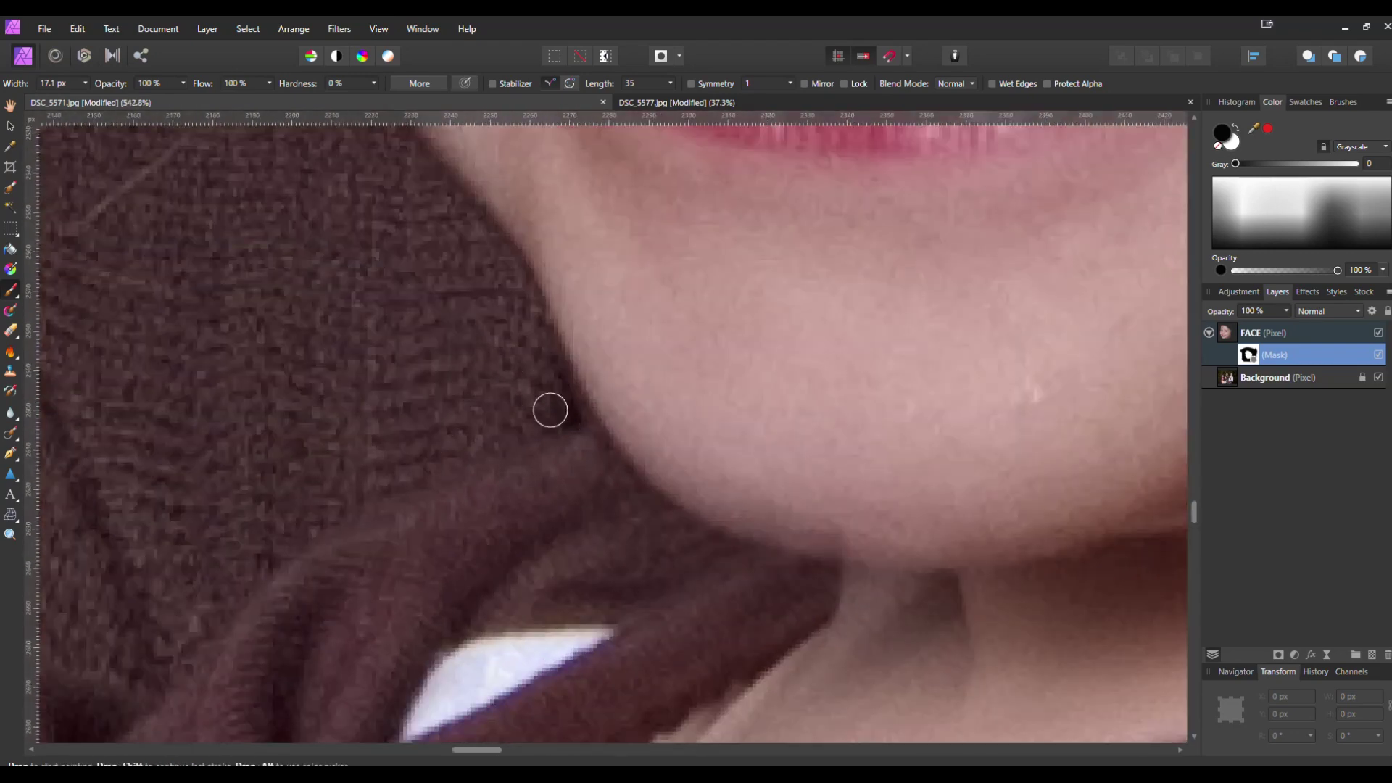
scroll(407, 512, "down", 5)
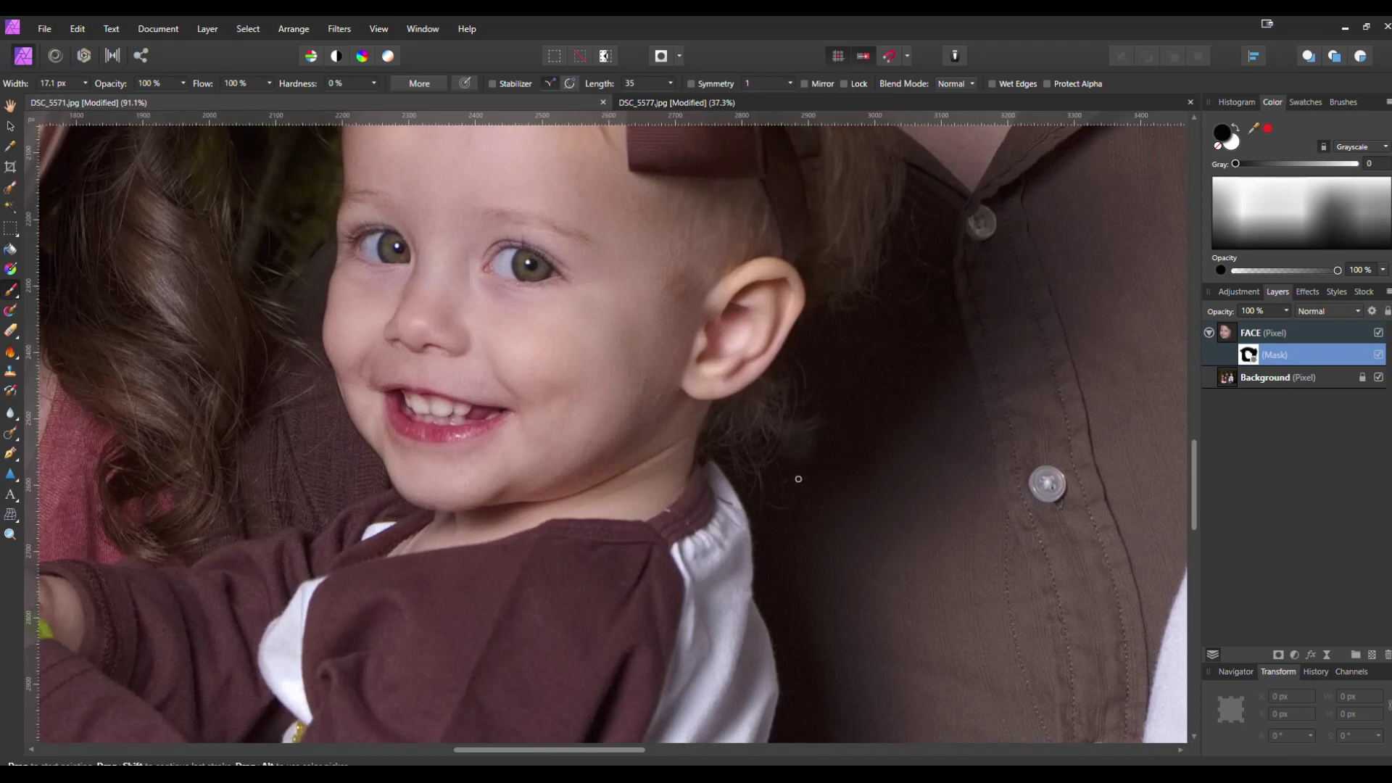
scroll(971, 449, "down", 2)
left_click(1378, 334)
left_click(1379, 335)
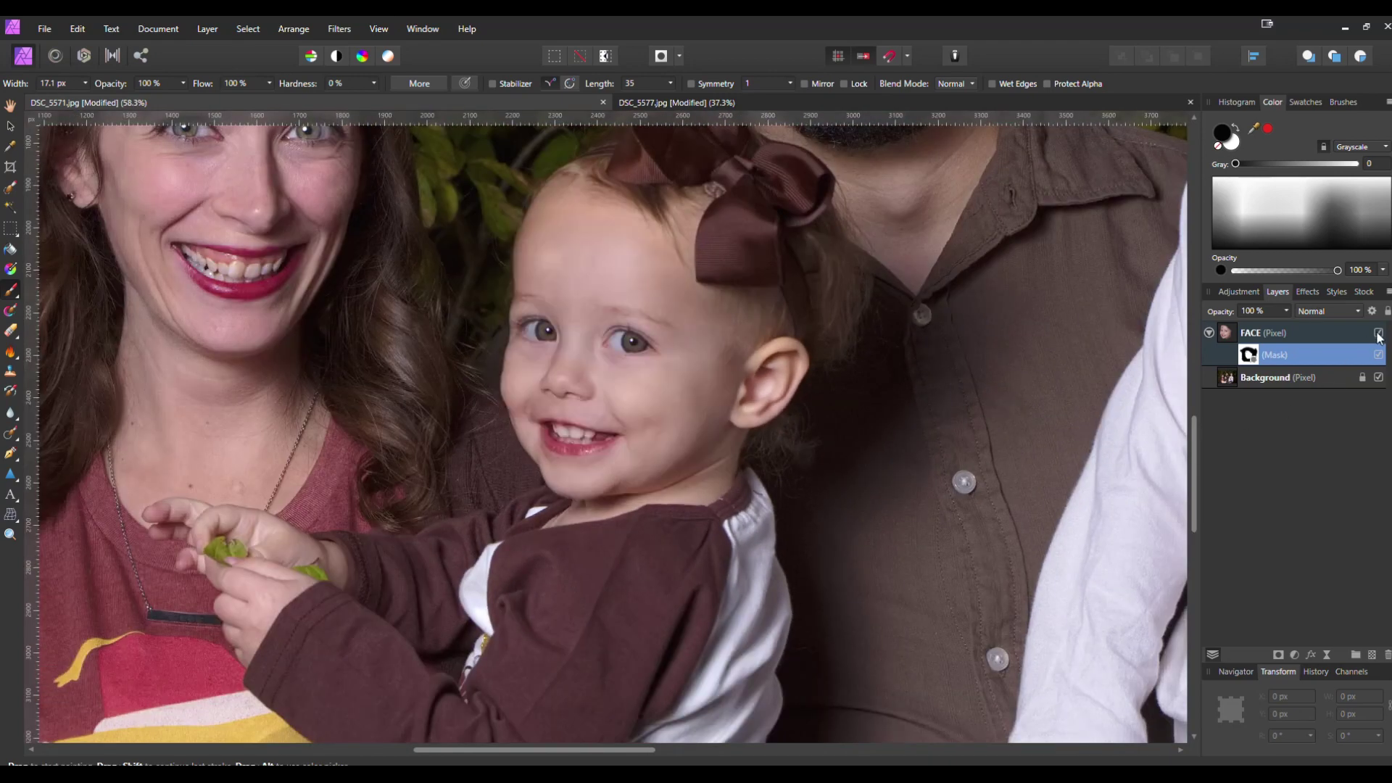
left_click(1378, 335)
left_click(1378, 335)
left_click(1379, 334)
left_click(1378, 335)
left_click(1379, 335)
left_click(1378, 334)
scroll(634, 351, "up", 3)
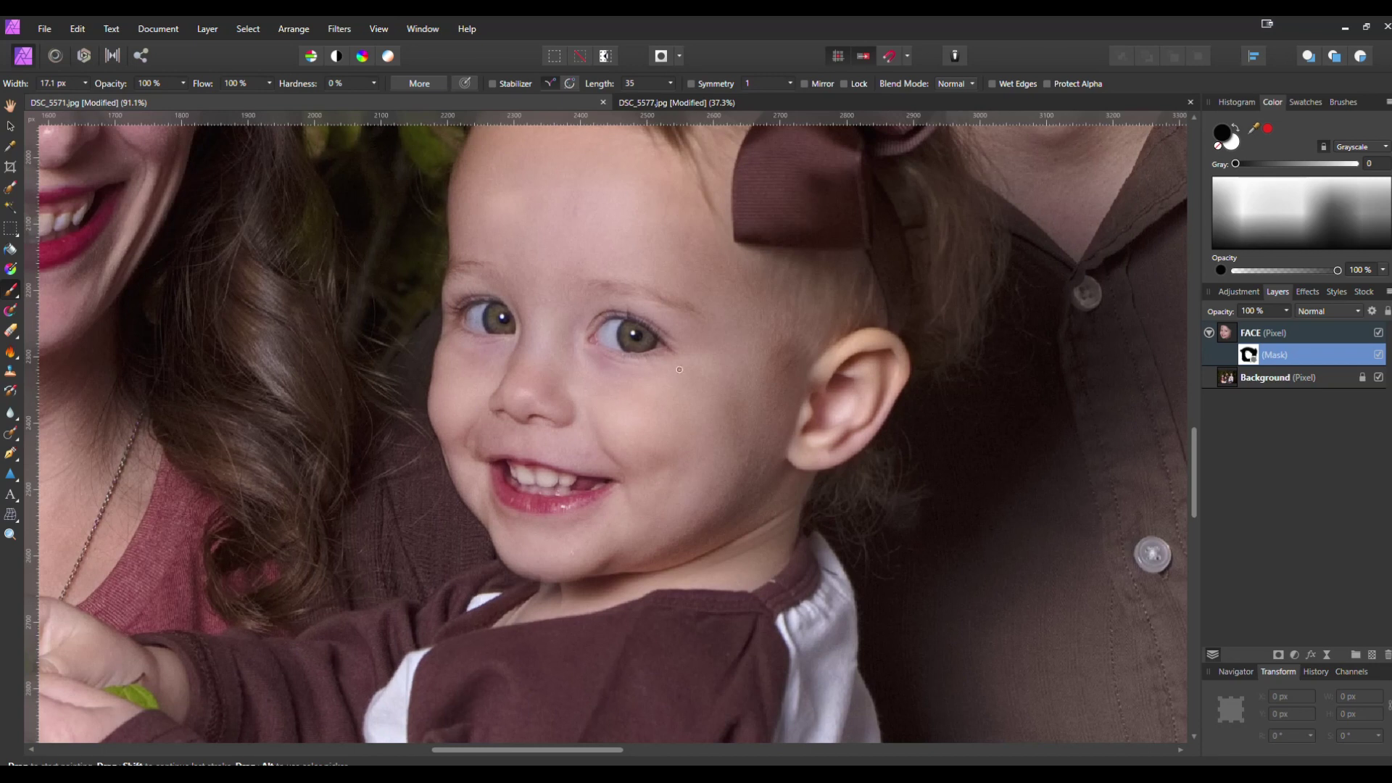
left_click_drag(995, 394, 870, 445)
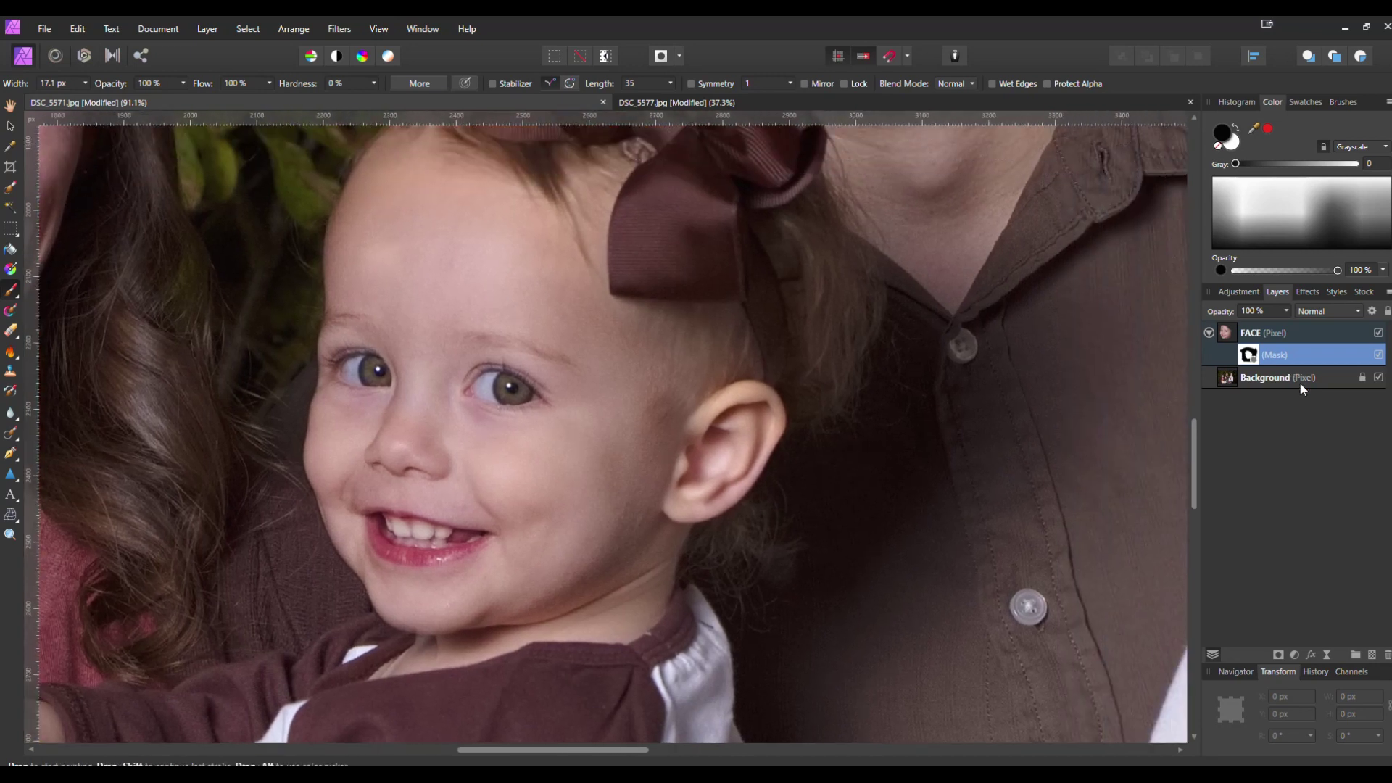
left_click(1240, 332)
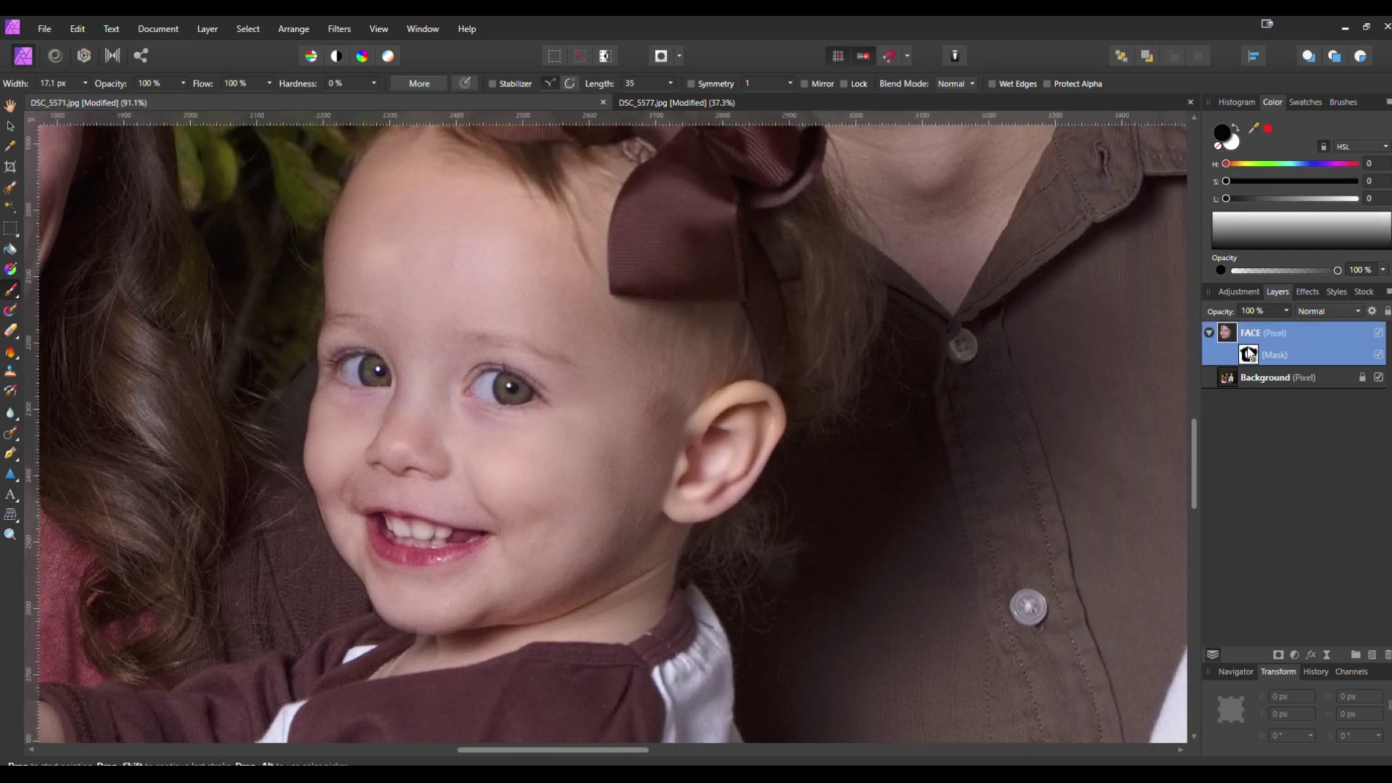
Step: Add a Brightness / Contrast adjustment nested in the FACE layer, raising brightness to 6%
left_click(1295, 655)
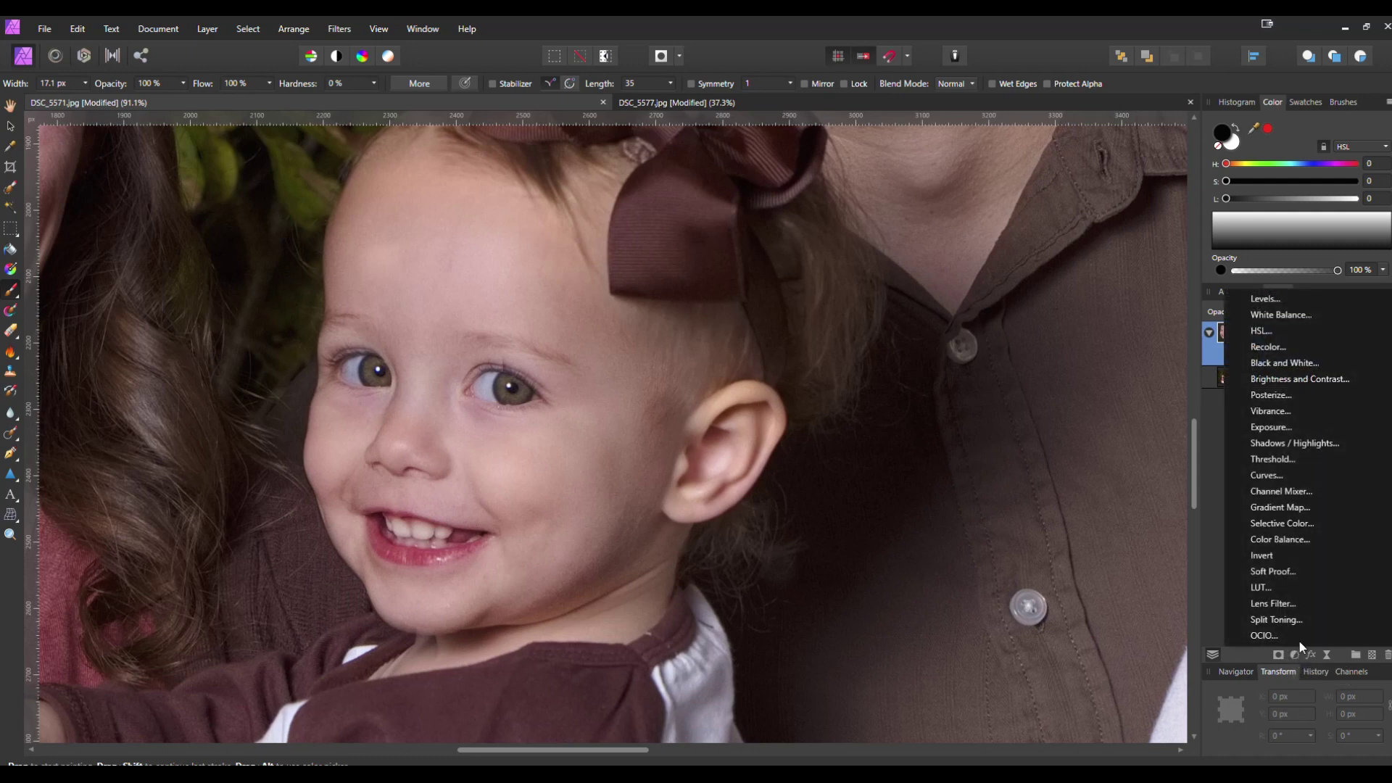
left_click(1293, 380)
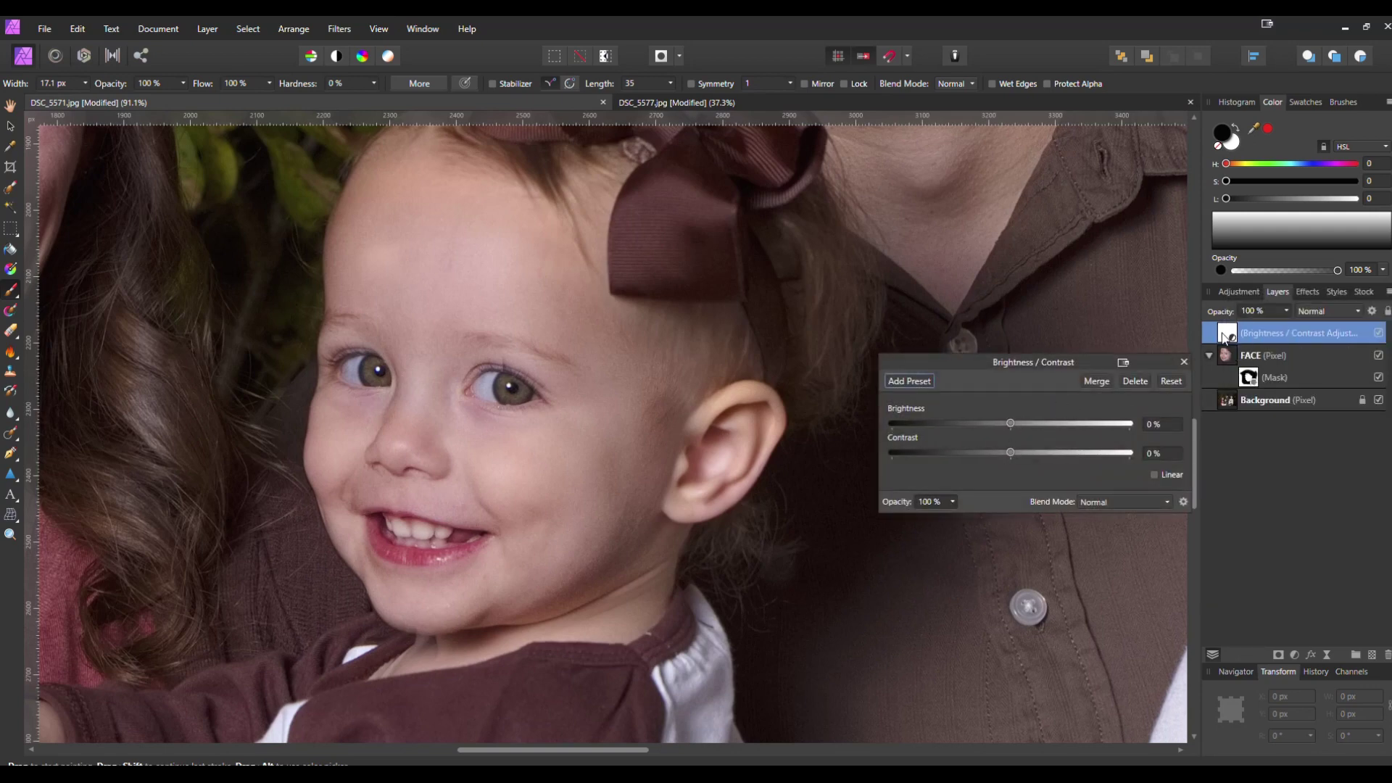
mouse_move(1011, 425)
left_mouse_down()
mouse_move(1094, 423)
mouse_move(1019, 422)
left_mouse_up()
left_click_drag(1237, 355, 1237, 355)
mouse_move(1014, 424)
left_mouse_down()
mouse_move(999, 423)
mouse_move(1101, 419)
mouse_move(960, 417)
mouse_move(1038, 419)
mouse_move(1006, 419)
mouse_move(1020, 431)
left_mouse_up()
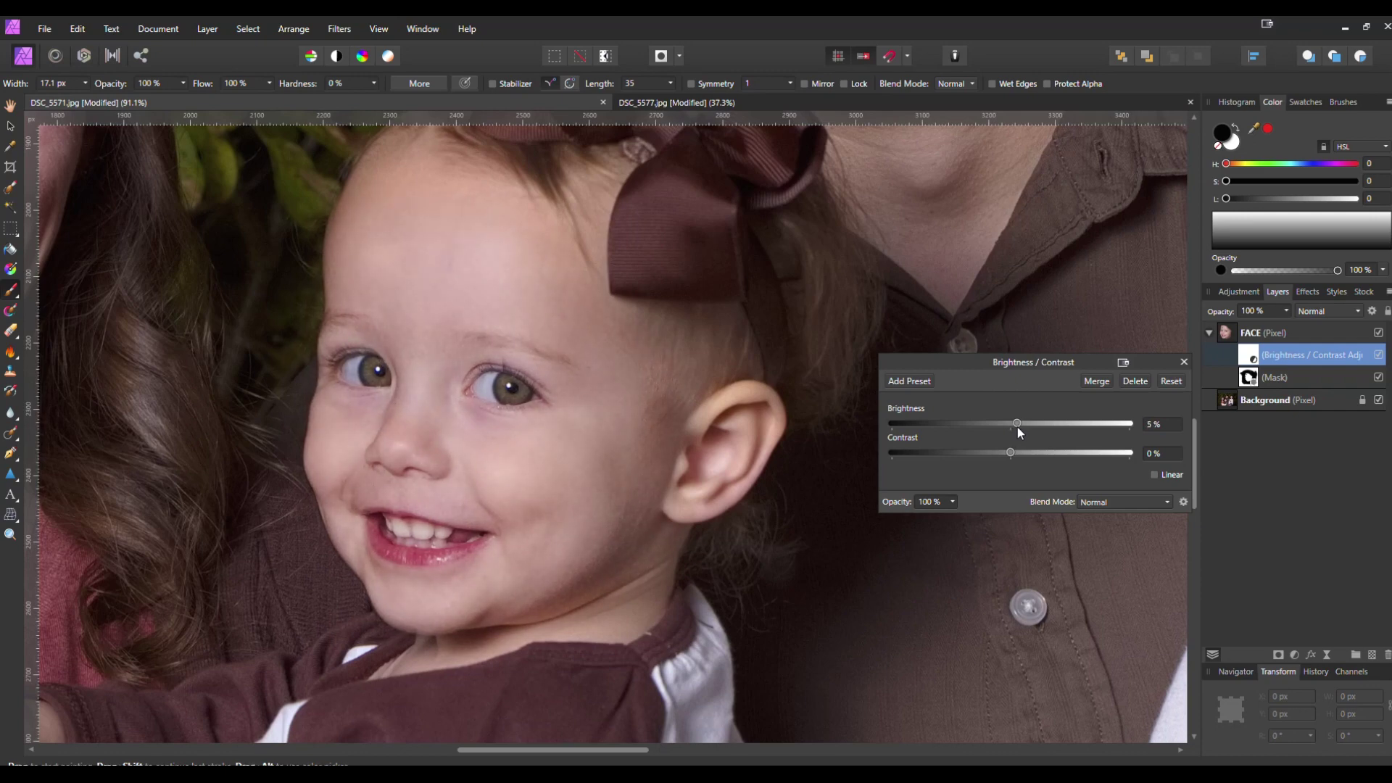
left_click_drag(1018, 433, 1019, 432)
Step: Fine-tune the face brightness, then close the Brightness / Contrast settings
scroll(815, 372, "down", 5)
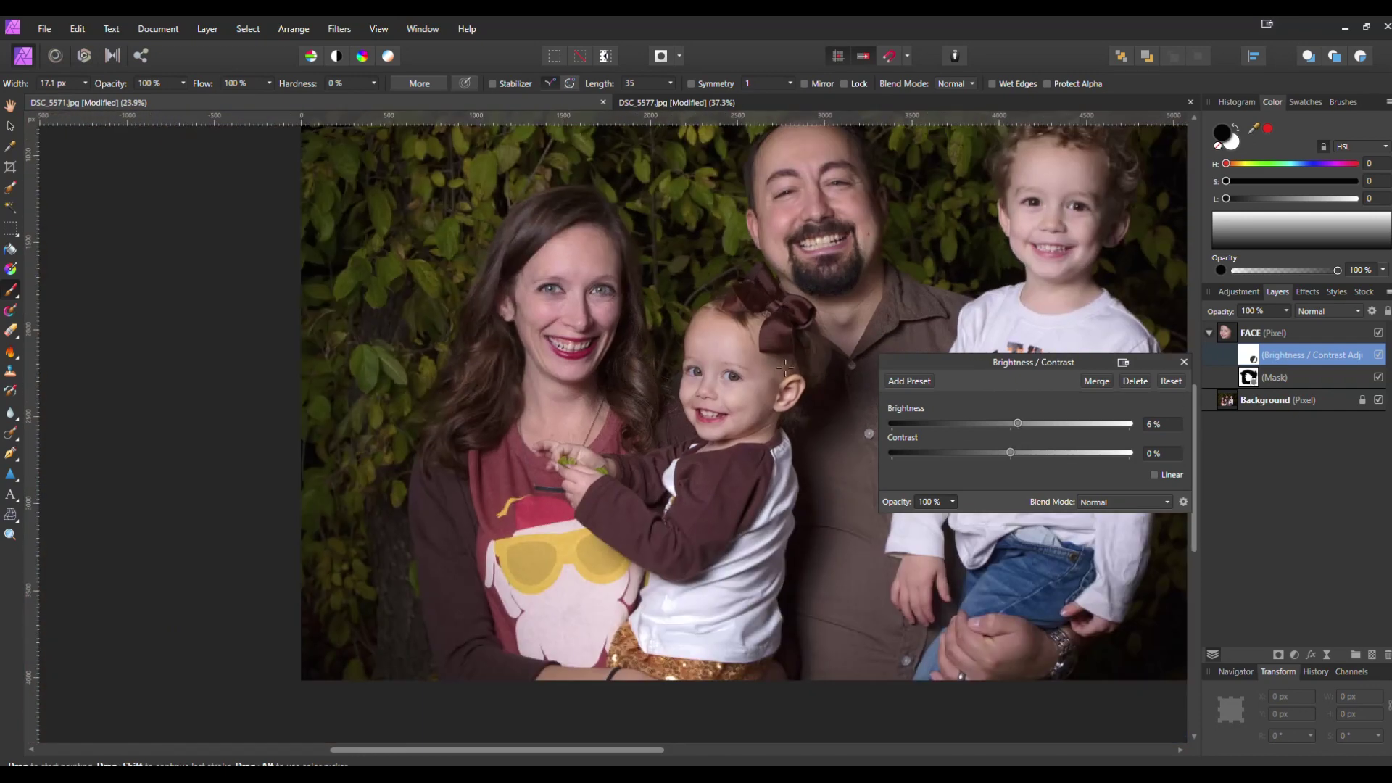
scroll(782, 388, "up", 4)
scroll(782, 379, "up", 1)
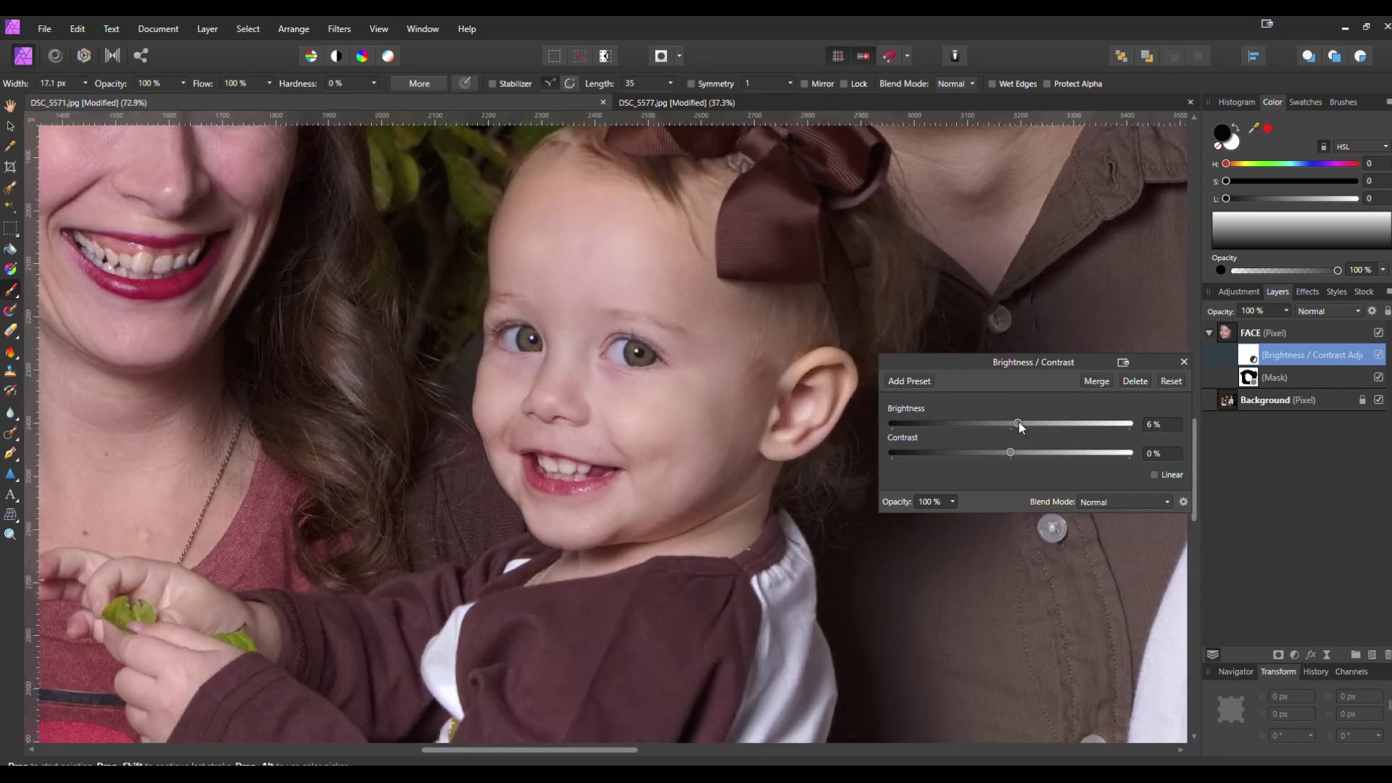
mouse_move(1019, 425)
left_mouse_down()
mouse_move(1004, 424)
mouse_move(1025, 428)
left_mouse_up()
scroll(591, 341, "down", 5)
scroll(591, 341, "up", 4)
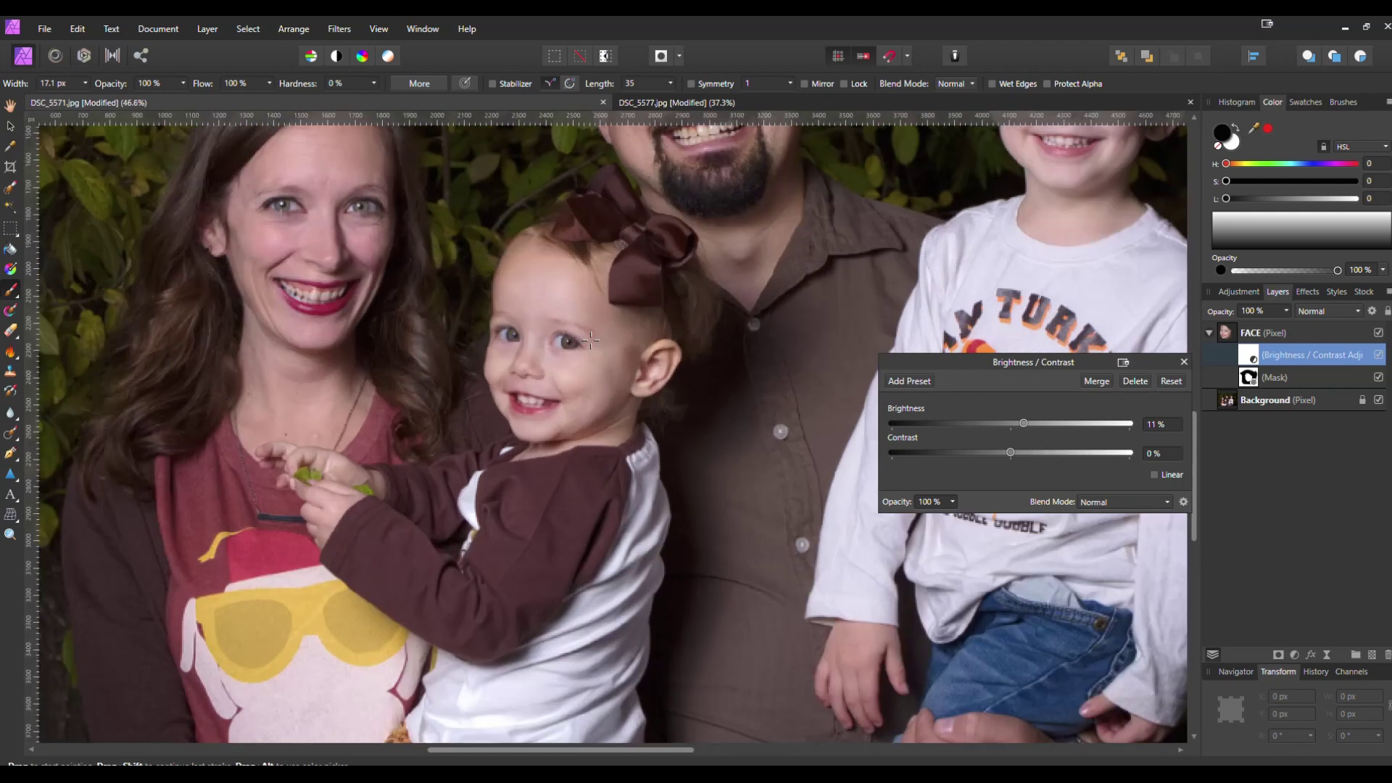
scroll(591, 341, "down", 3)
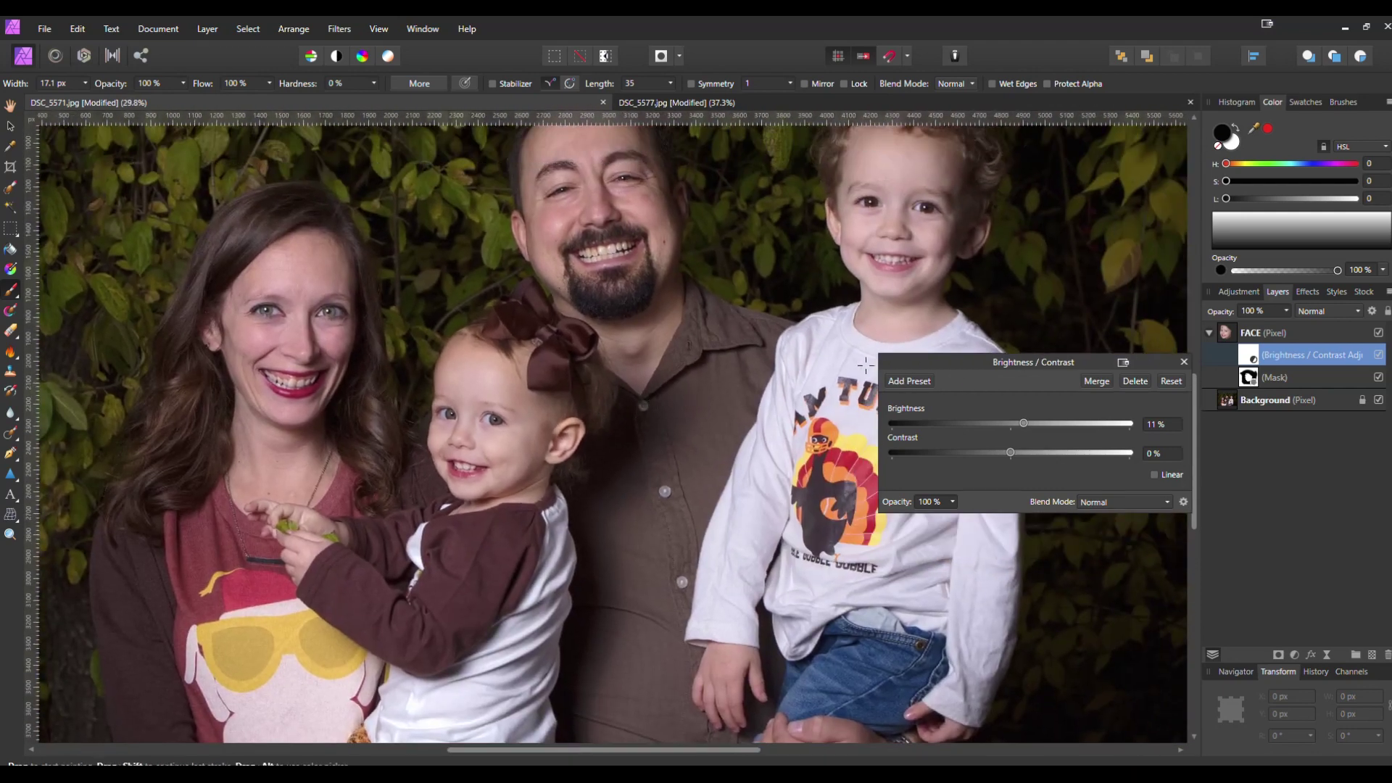
left_click(1184, 362)
Step: Turn the brightness adjustment off and on to compare the face
left_click(1379, 355)
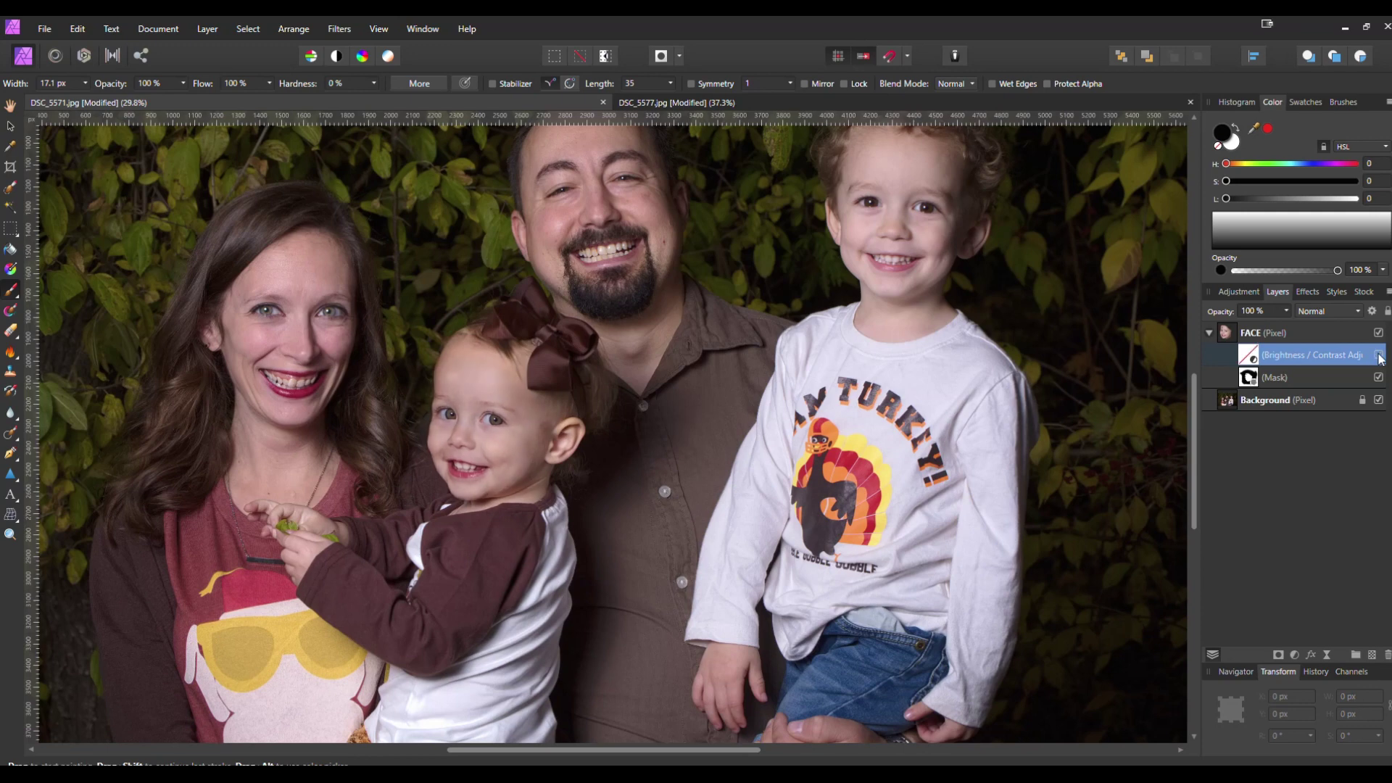
left_click(1379, 355)
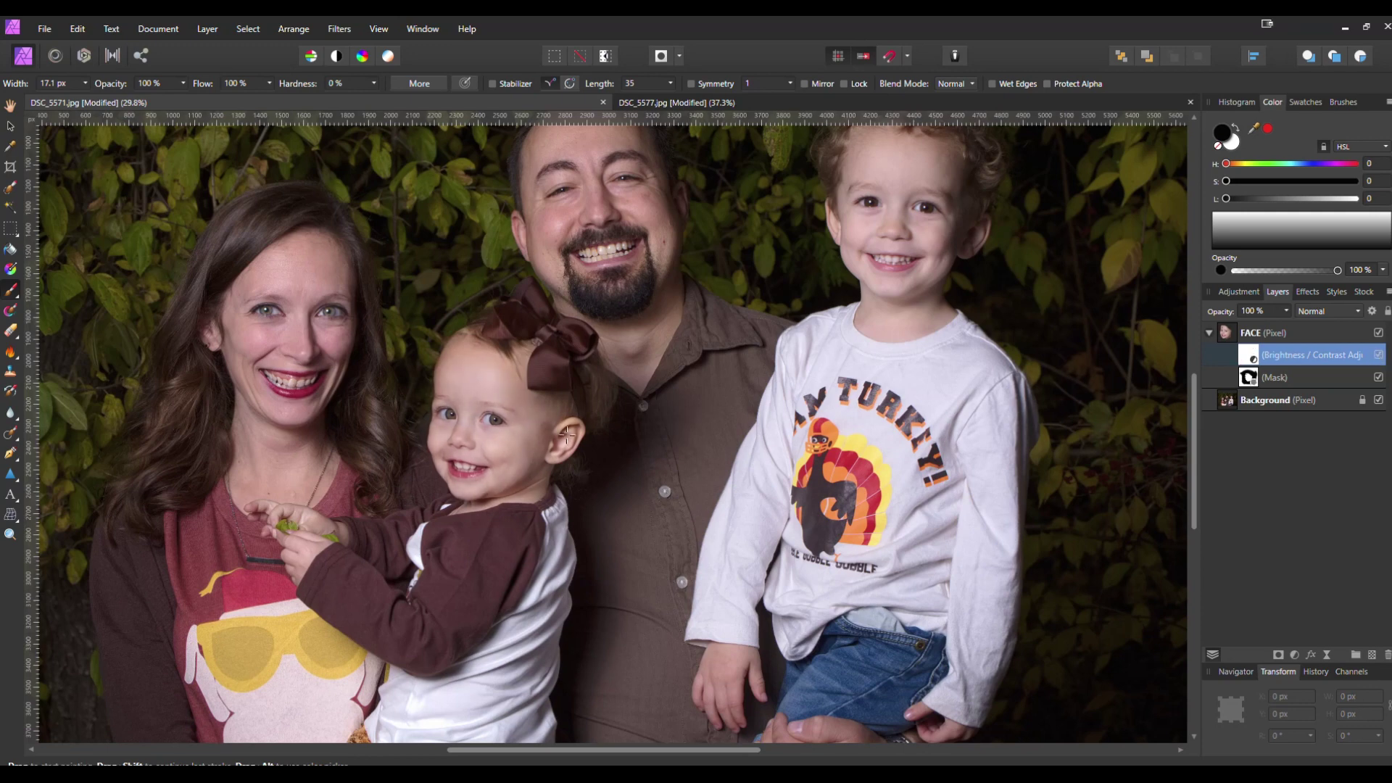
scroll(567, 434, "down", 5)
scroll(811, 446, "up", 4)
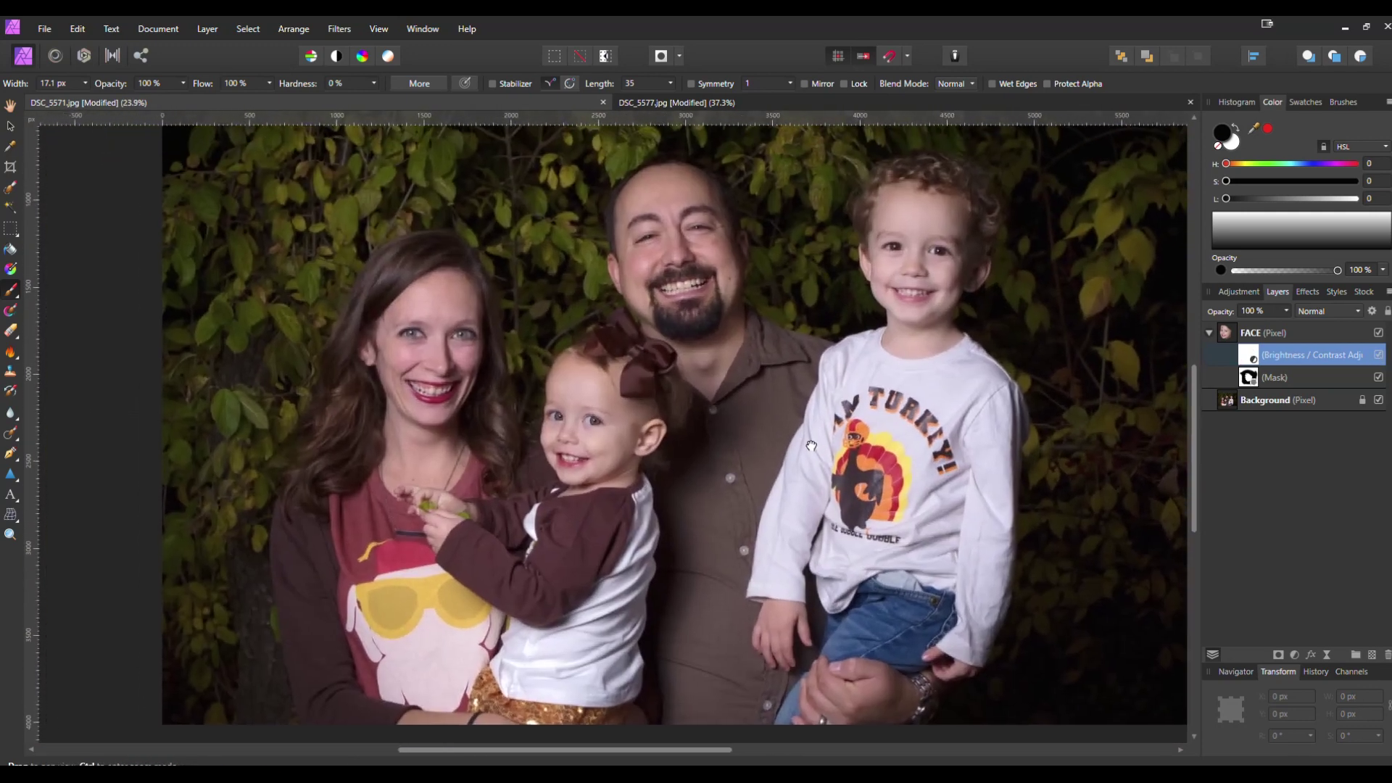
scroll(833, 446, "down", 1)
scroll(645, 454, "up", 5)
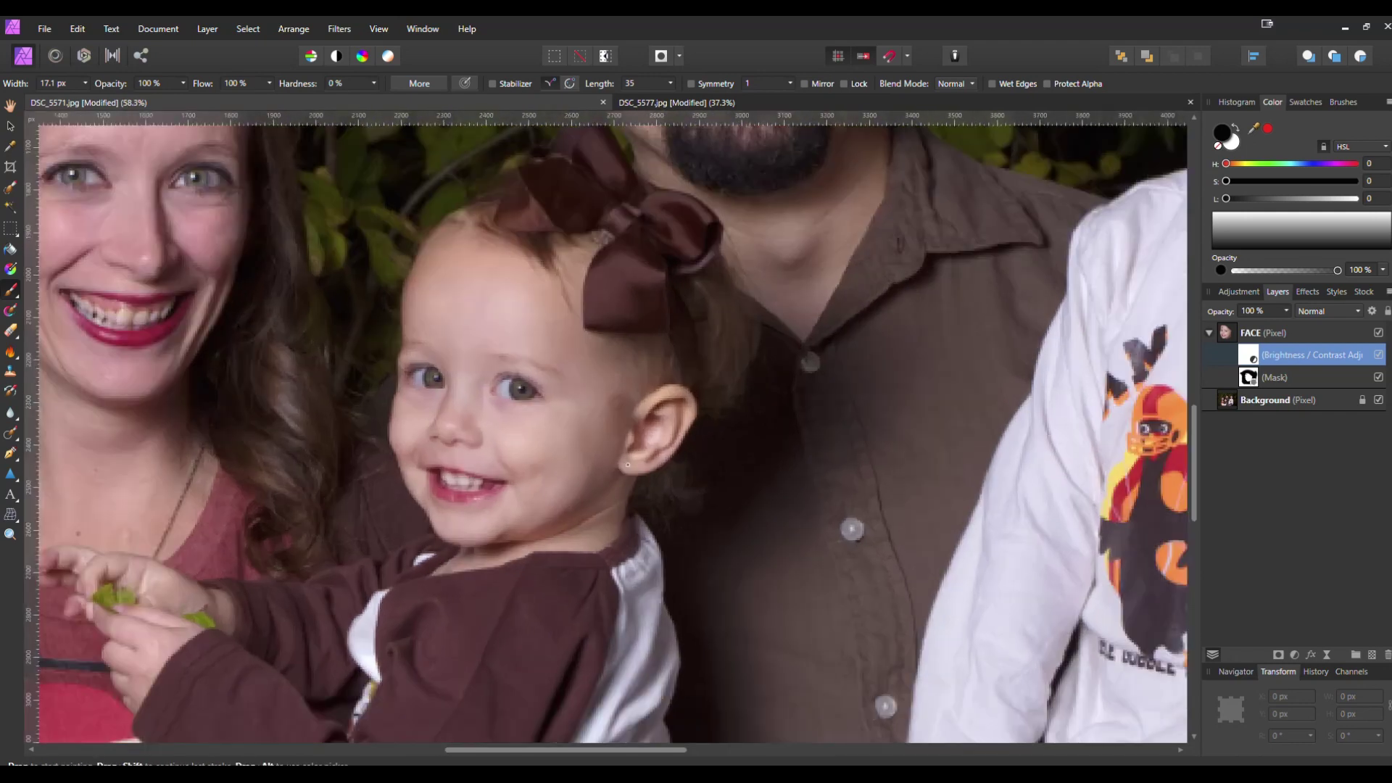
scroll(627, 464, "up", 4)
scroll(229, 346, "left", 2)
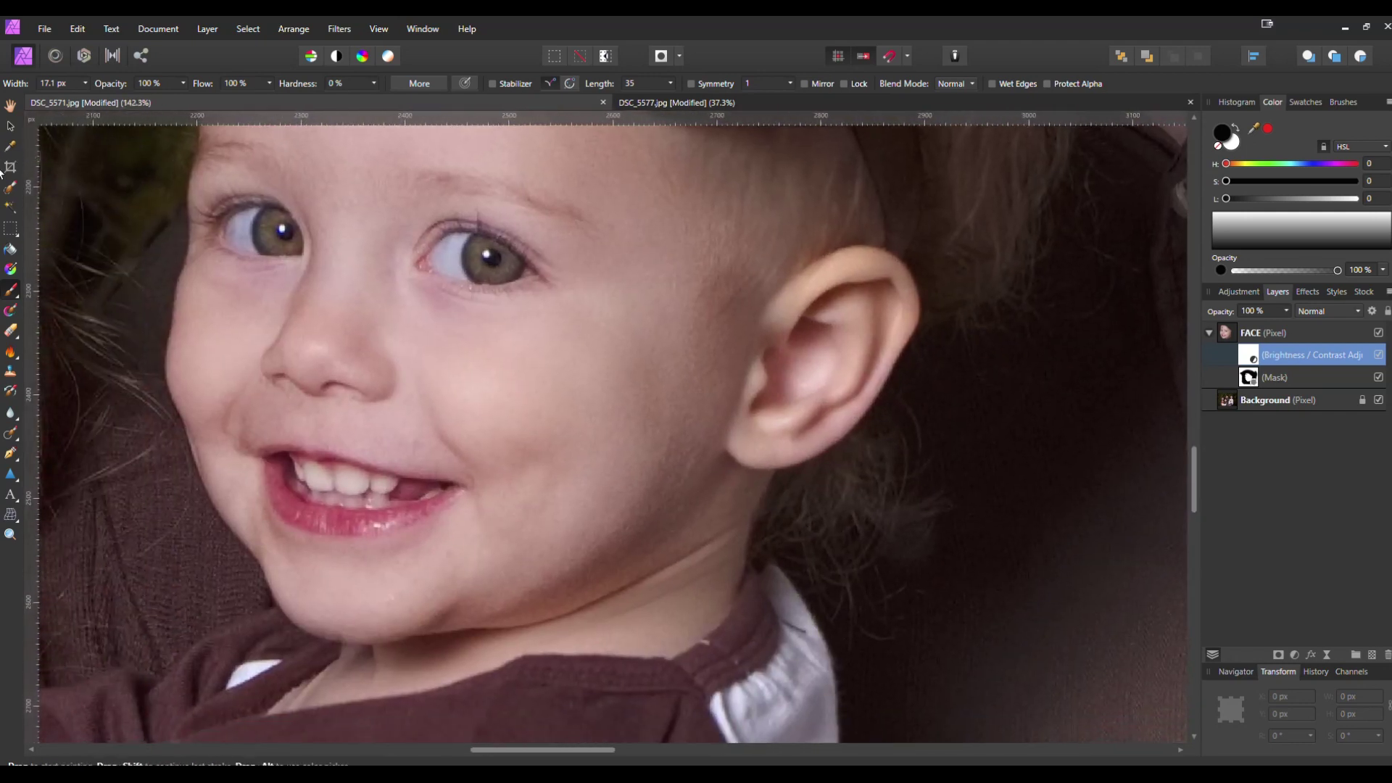
Step: Toggle the FACE layer repeatedly to compare with the original, then select its mask
left_click(11, 106)
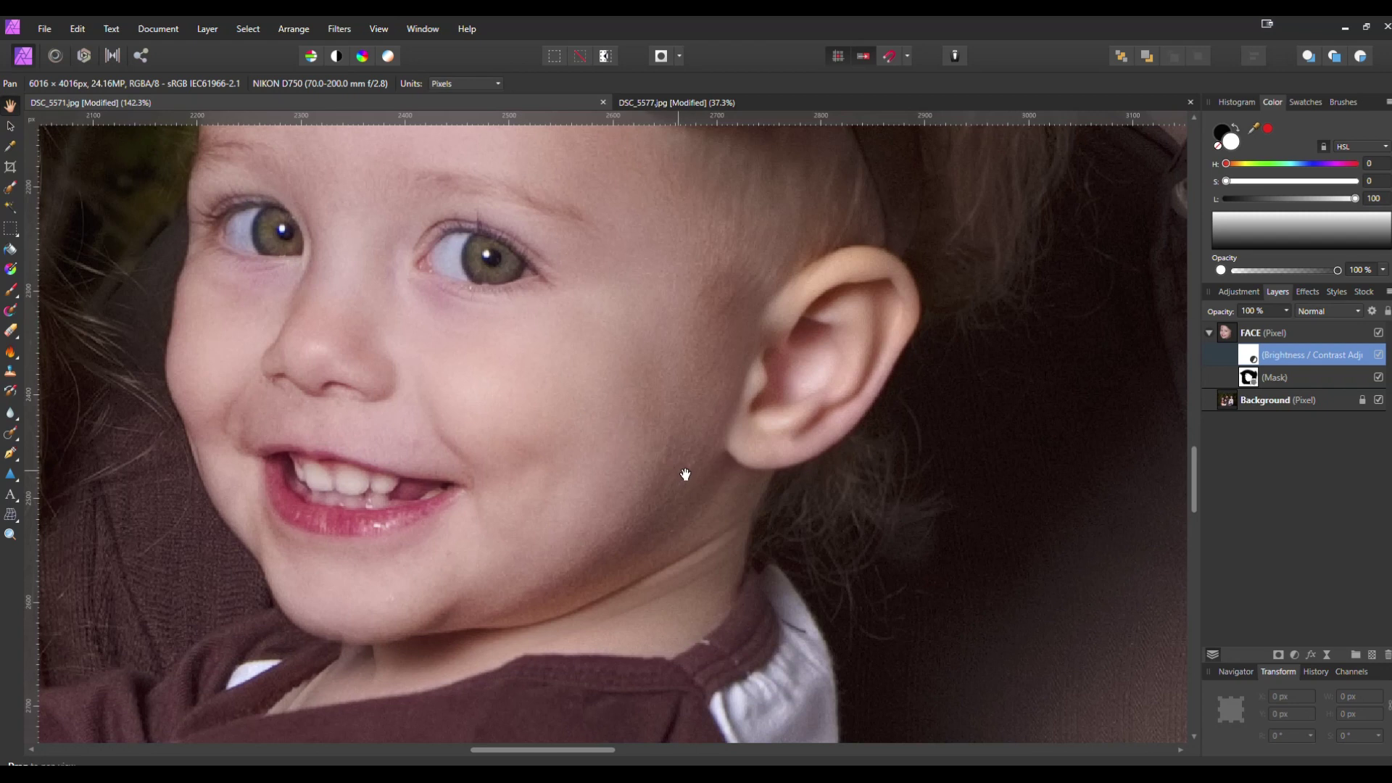
scroll(674, 475, "up", 3)
left_click(10, 125)
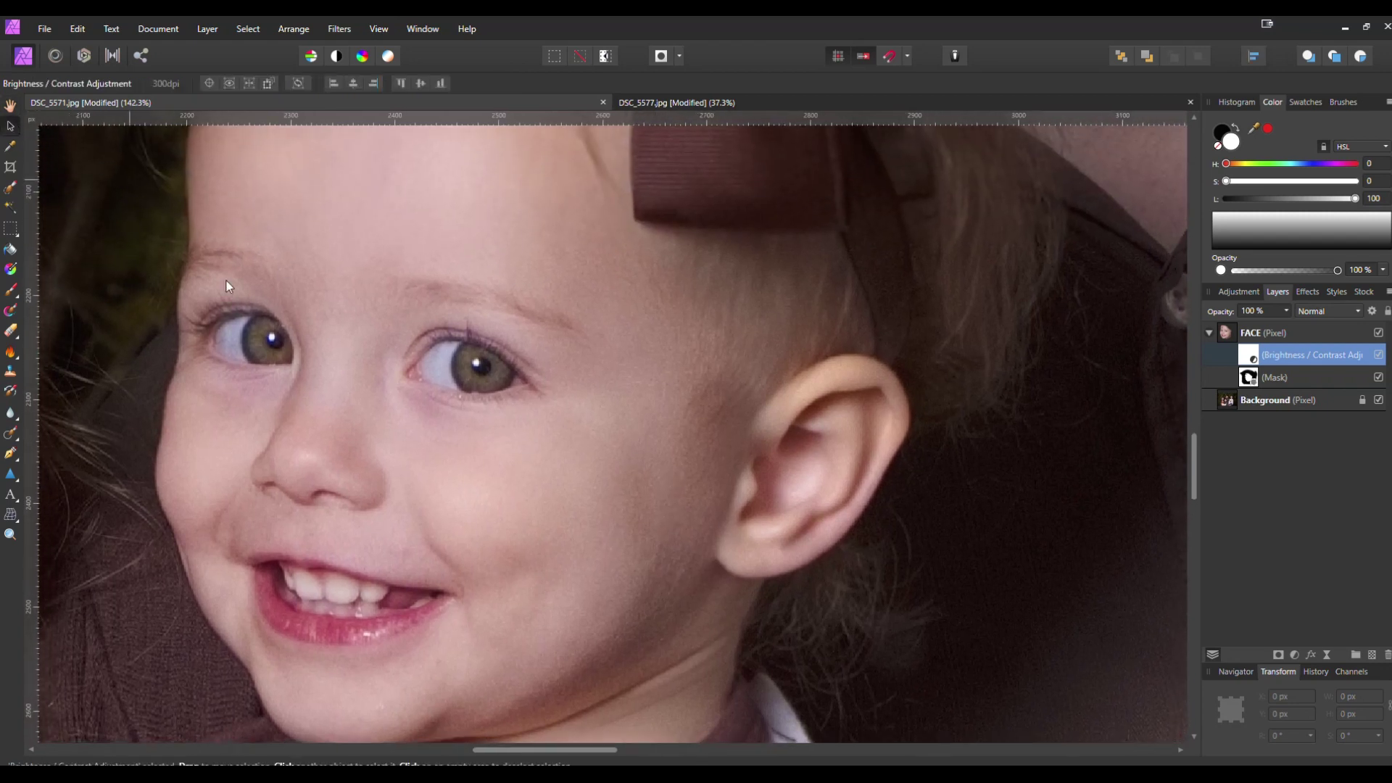
scroll(537, 457, "down", 2)
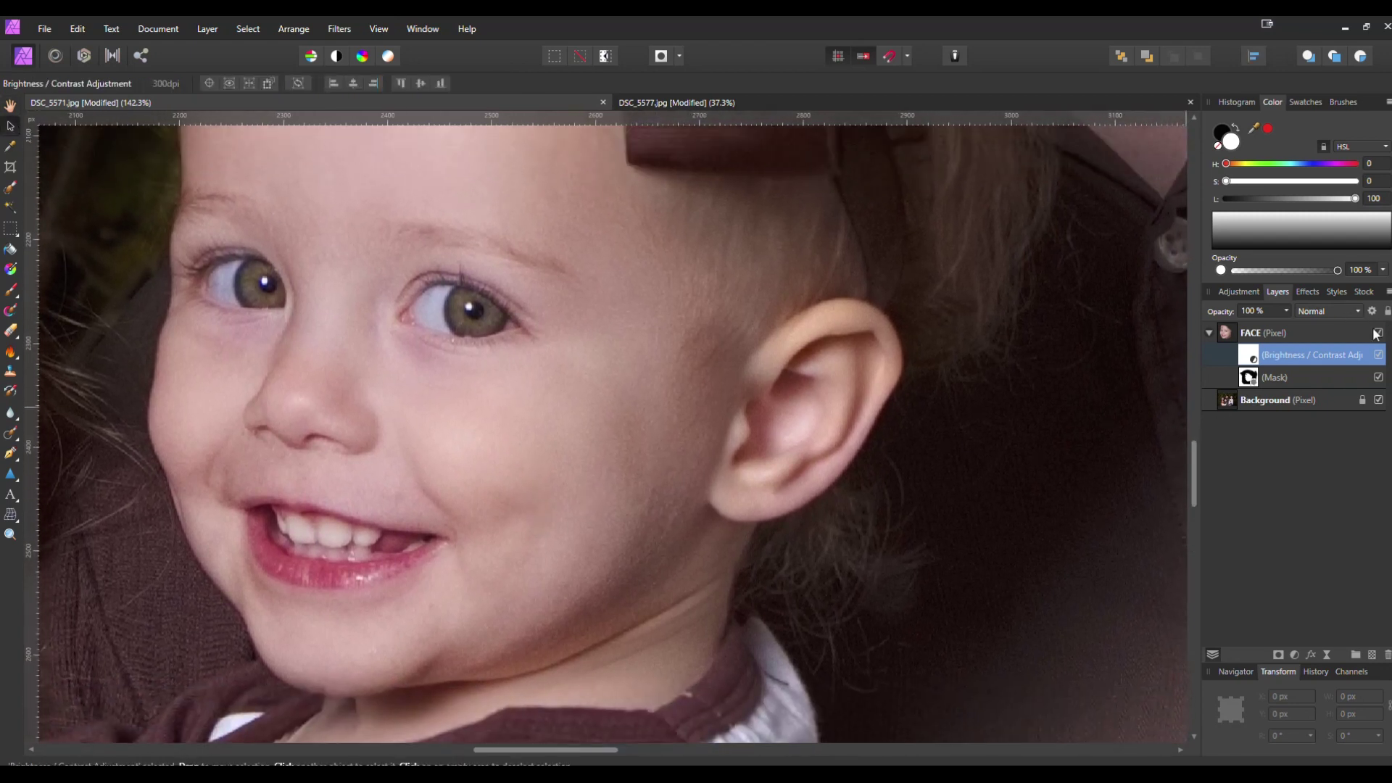
left_click(1379, 334)
left_click(1380, 334)
left_click(1379, 333)
left_click(1379, 334)
left_click(1379, 334)
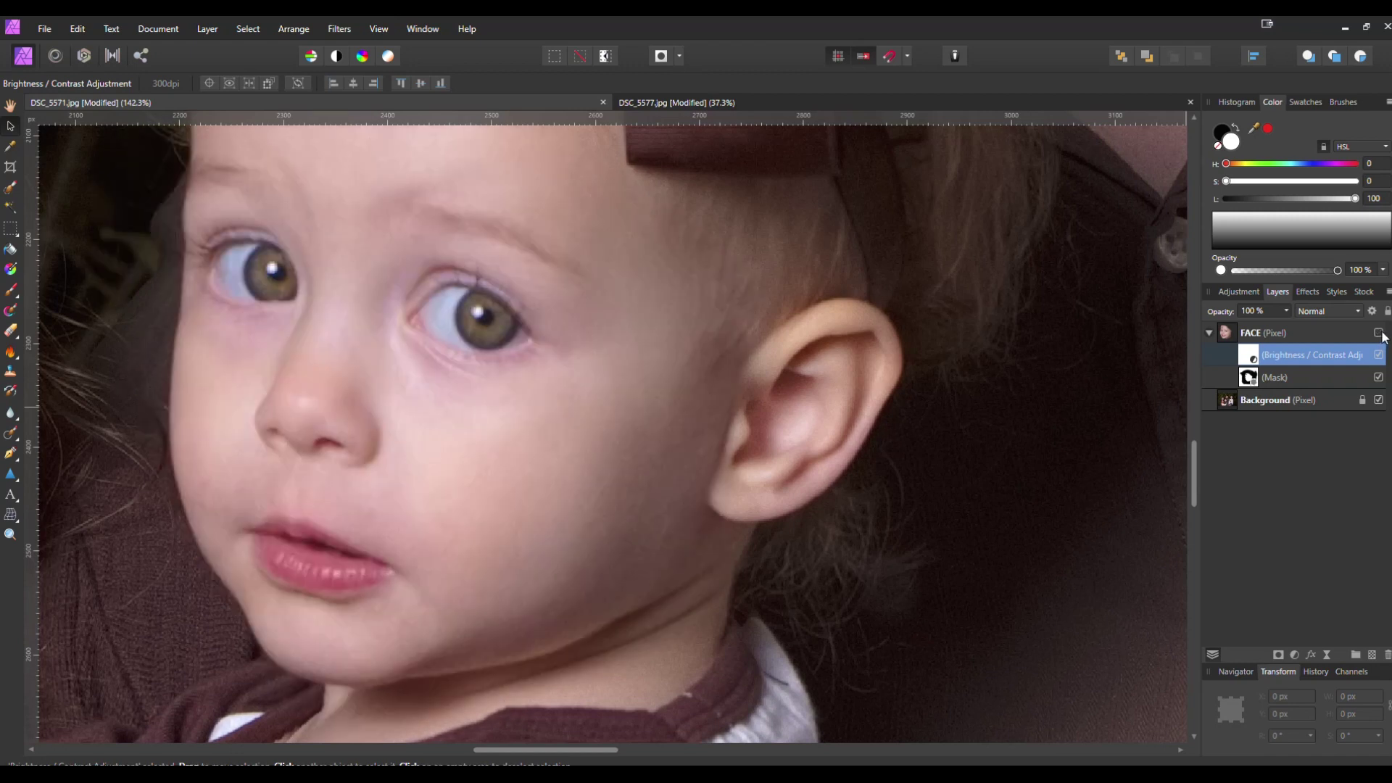
left_click(1380, 334)
left_click(1379, 334)
left_click(1379, 334)
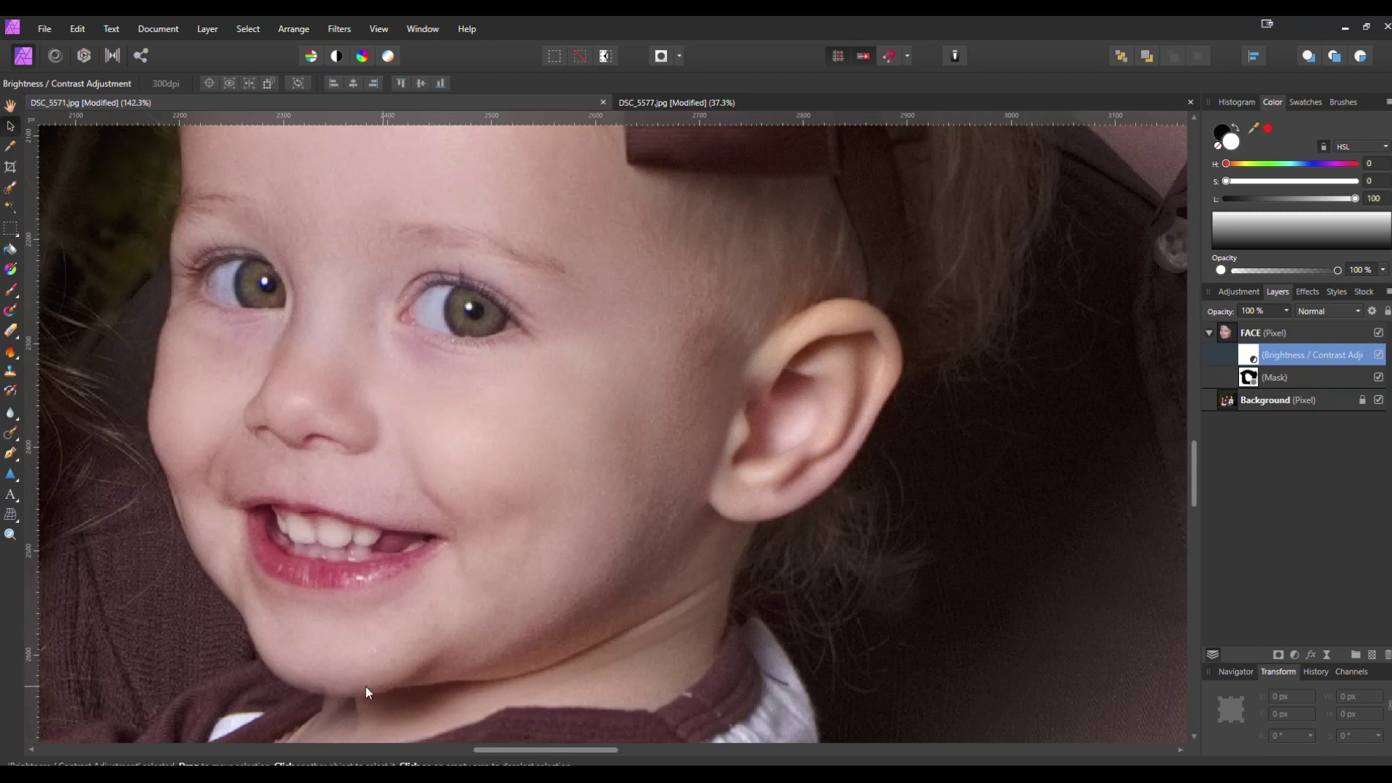
scroll(366, 686, "up", 4)
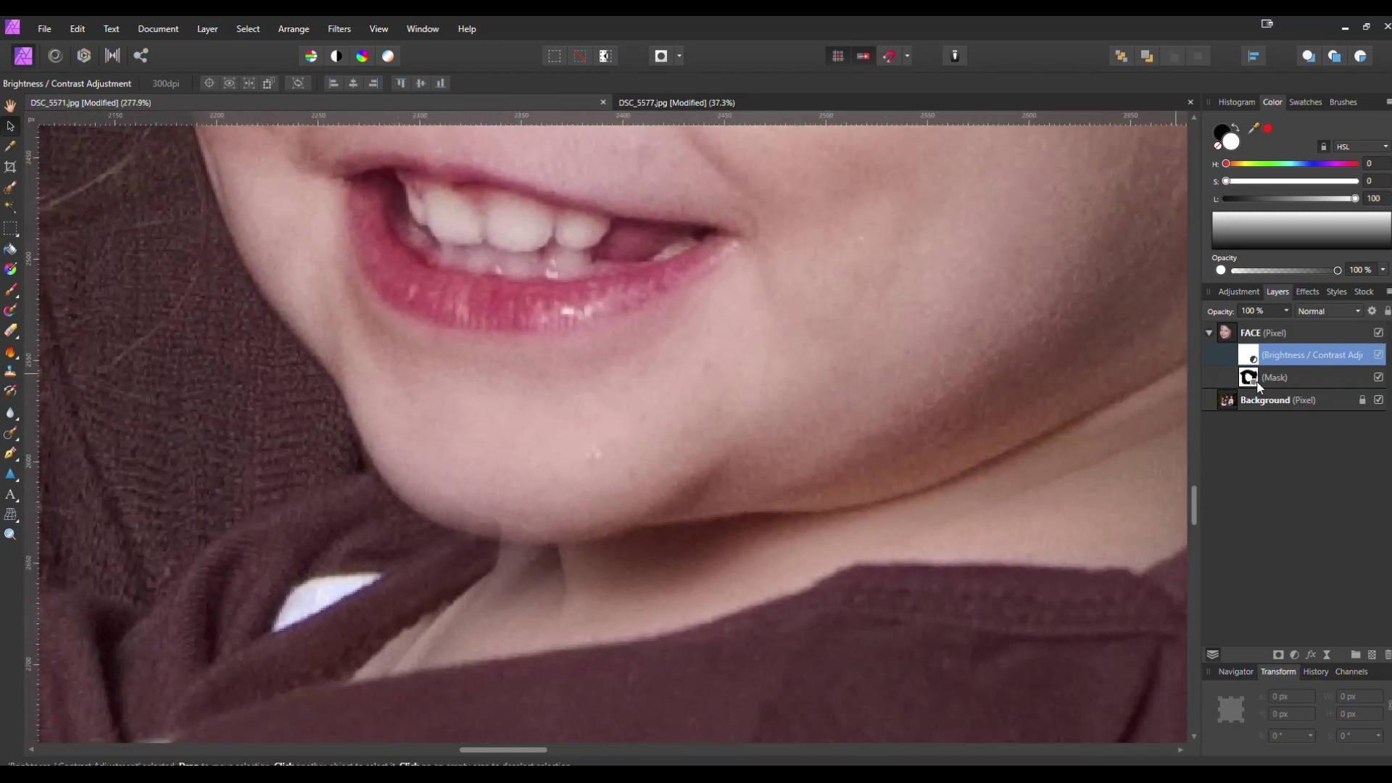
left_click(1260, 383)
Step: Pick the Paint Brush, frame the toddler's forehead and enlarge the brush to about 69 px
left_click(13, 290)
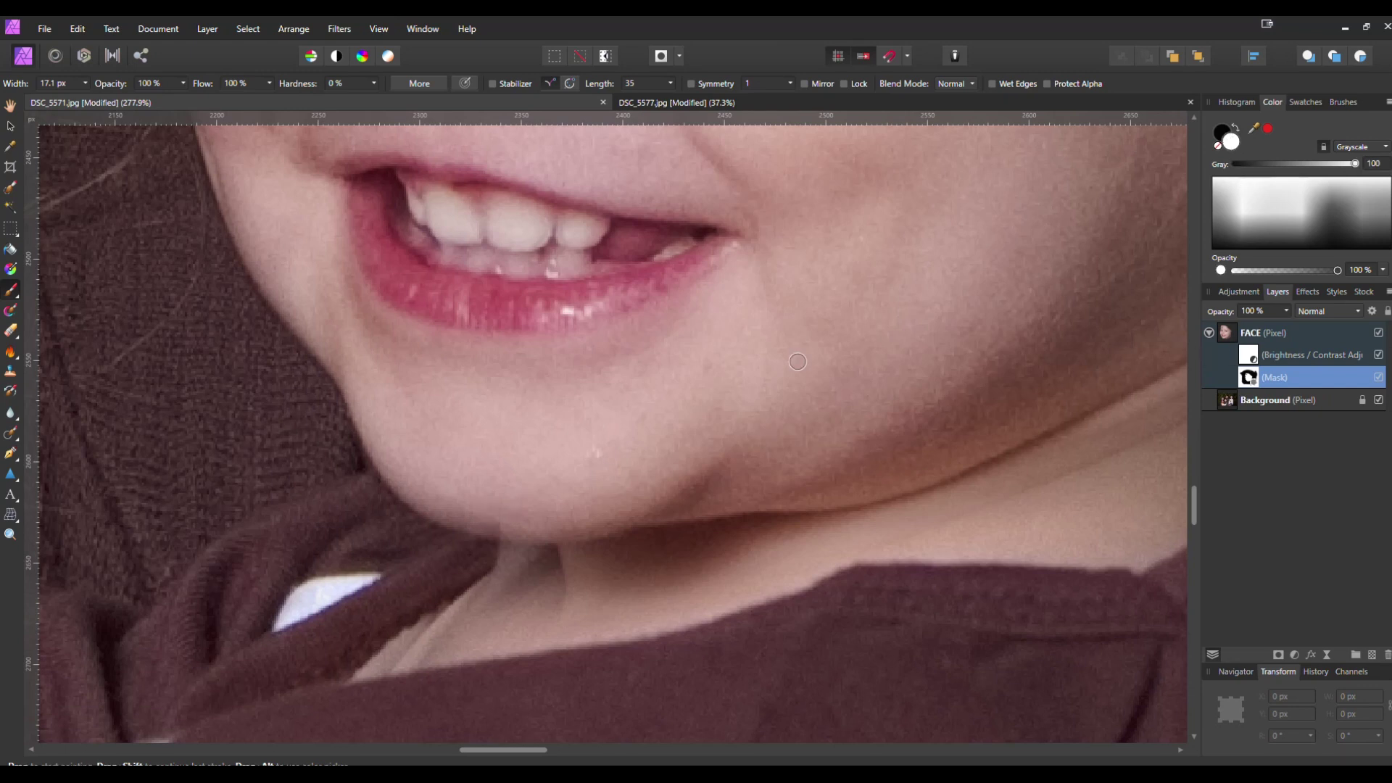
scroll(472, 509, "up", 4)
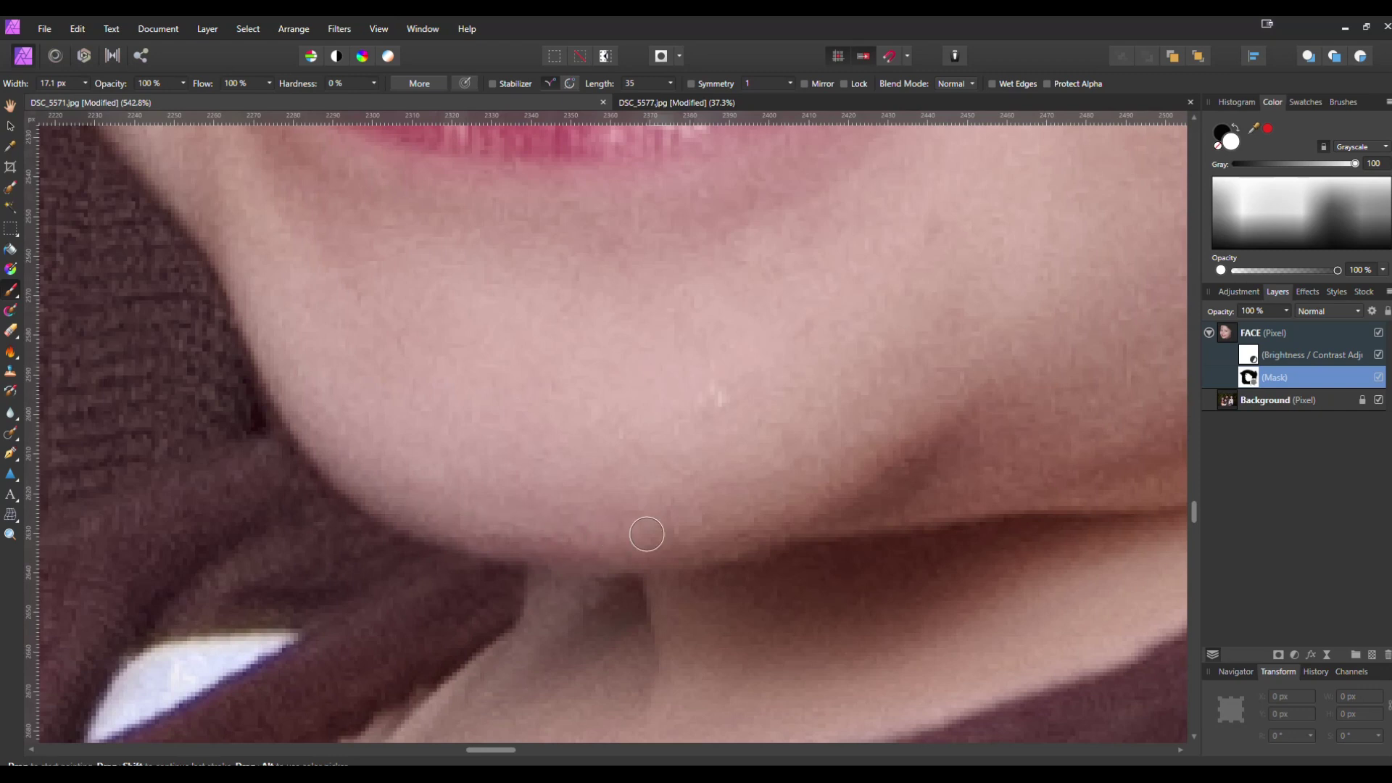
scroll(848, 406, "down", 6)
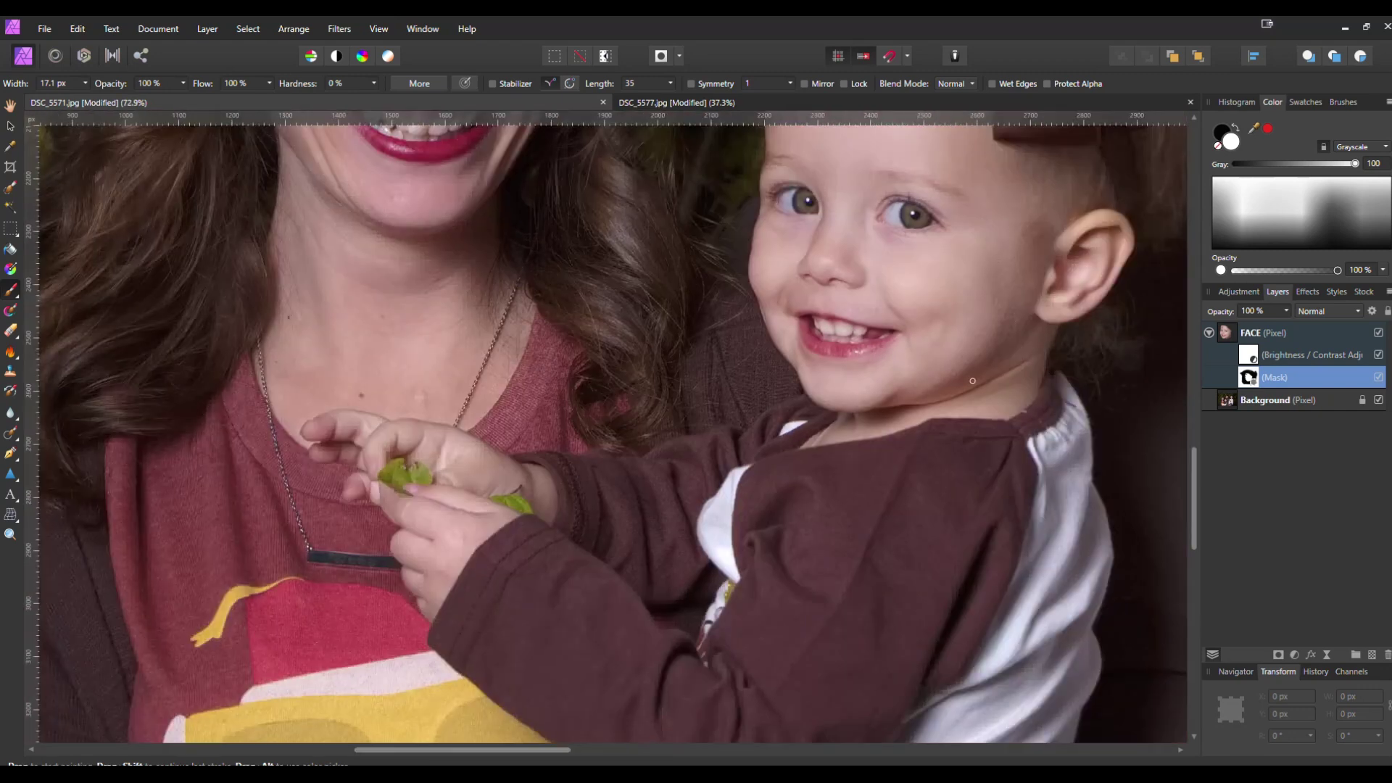
scroll(650, 525, "up", 1)
left_click_drag(649, 524, 635, 533)
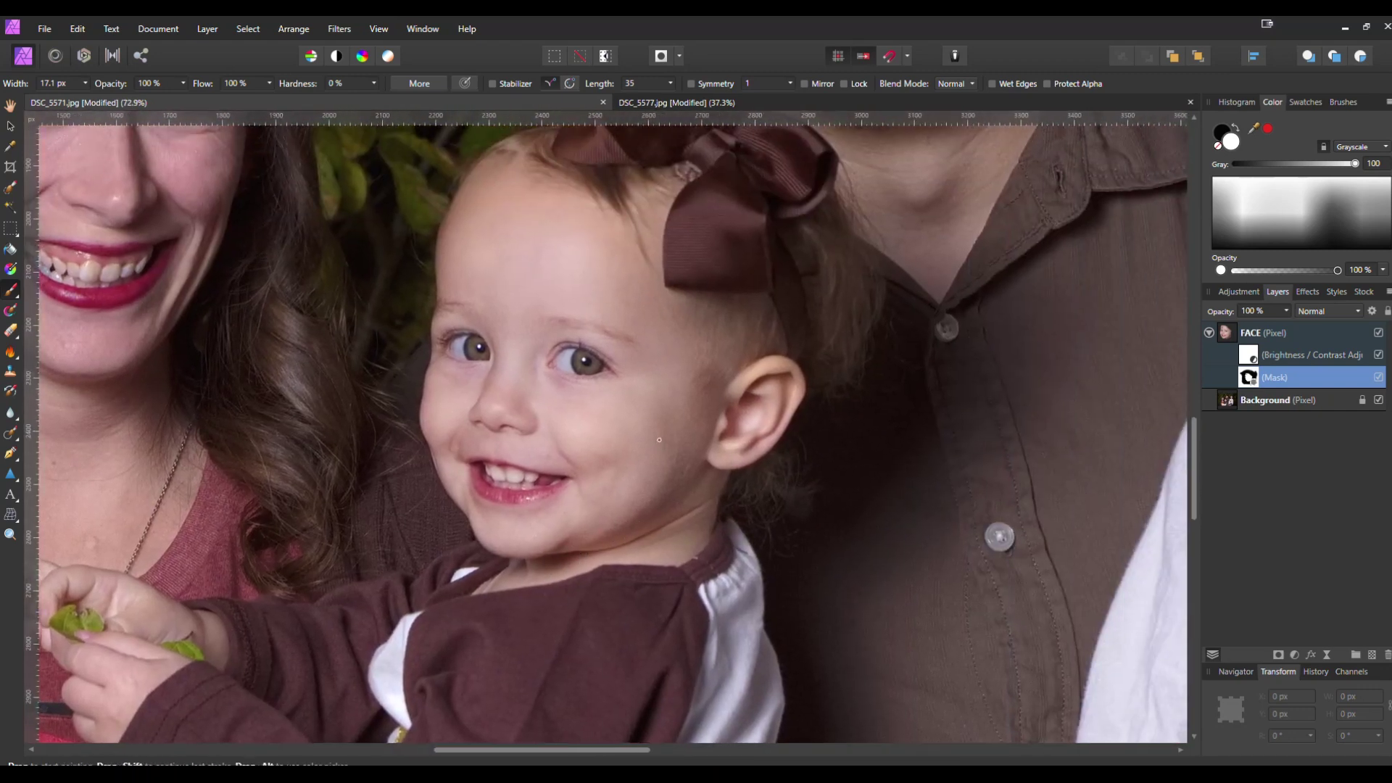
scroll(659, 440, "down", 2)
scroll(539, 372, "up", 4)
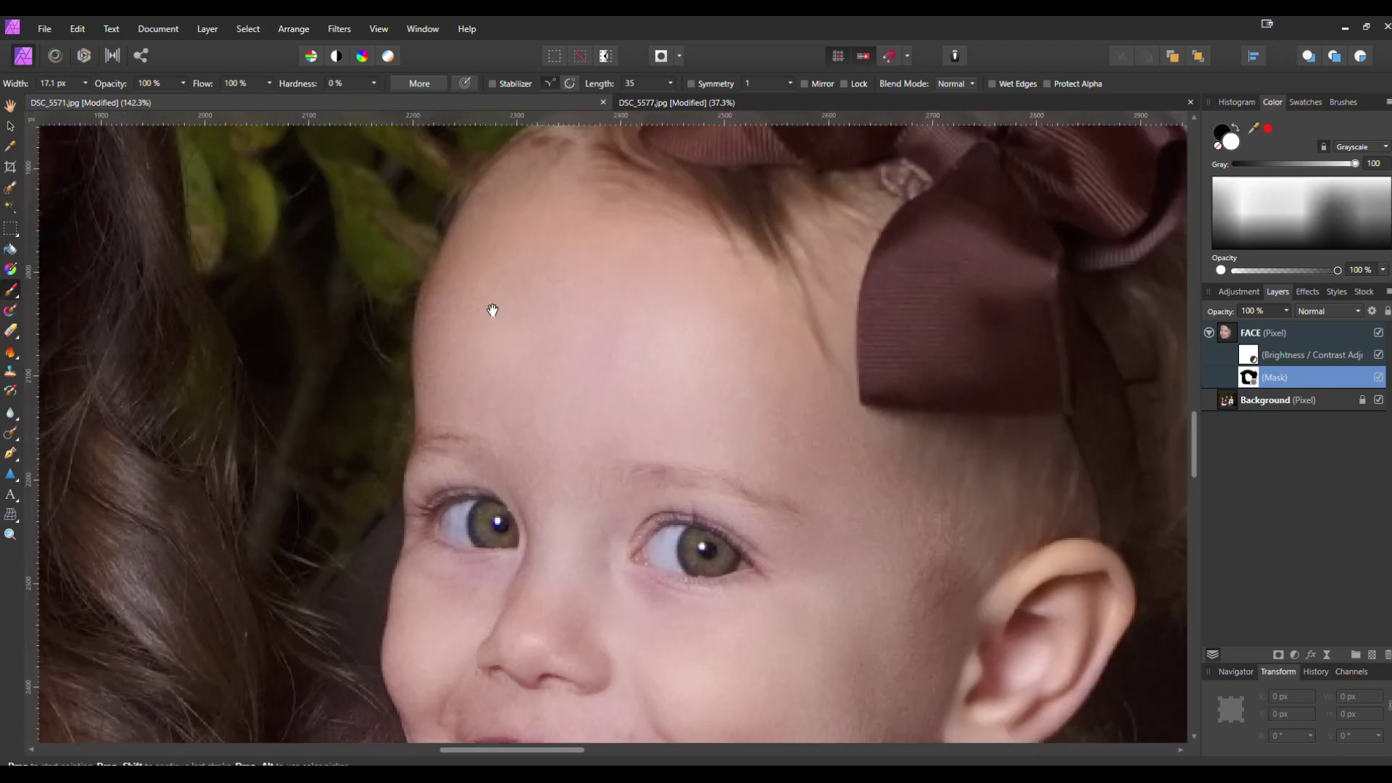
left_click_drag(492, 310, 538, 393)
scroll(504, 353, "up", 2)
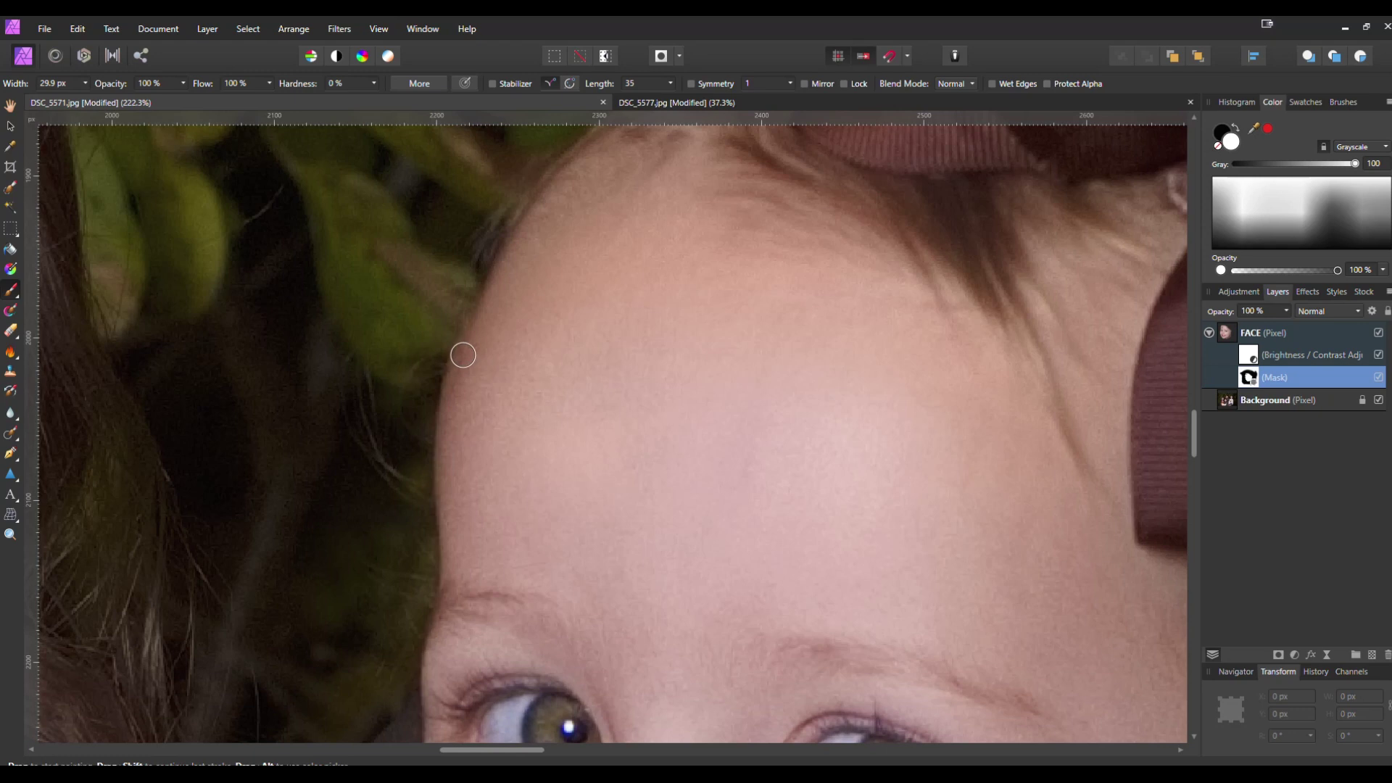
key("bracketright")
key("bracketright")
key("bracketright")
key("bracketright")
Step: Work over the forehead and eyes, toggling FACE off and on to compare
scroll(685, 394, "down", 3)
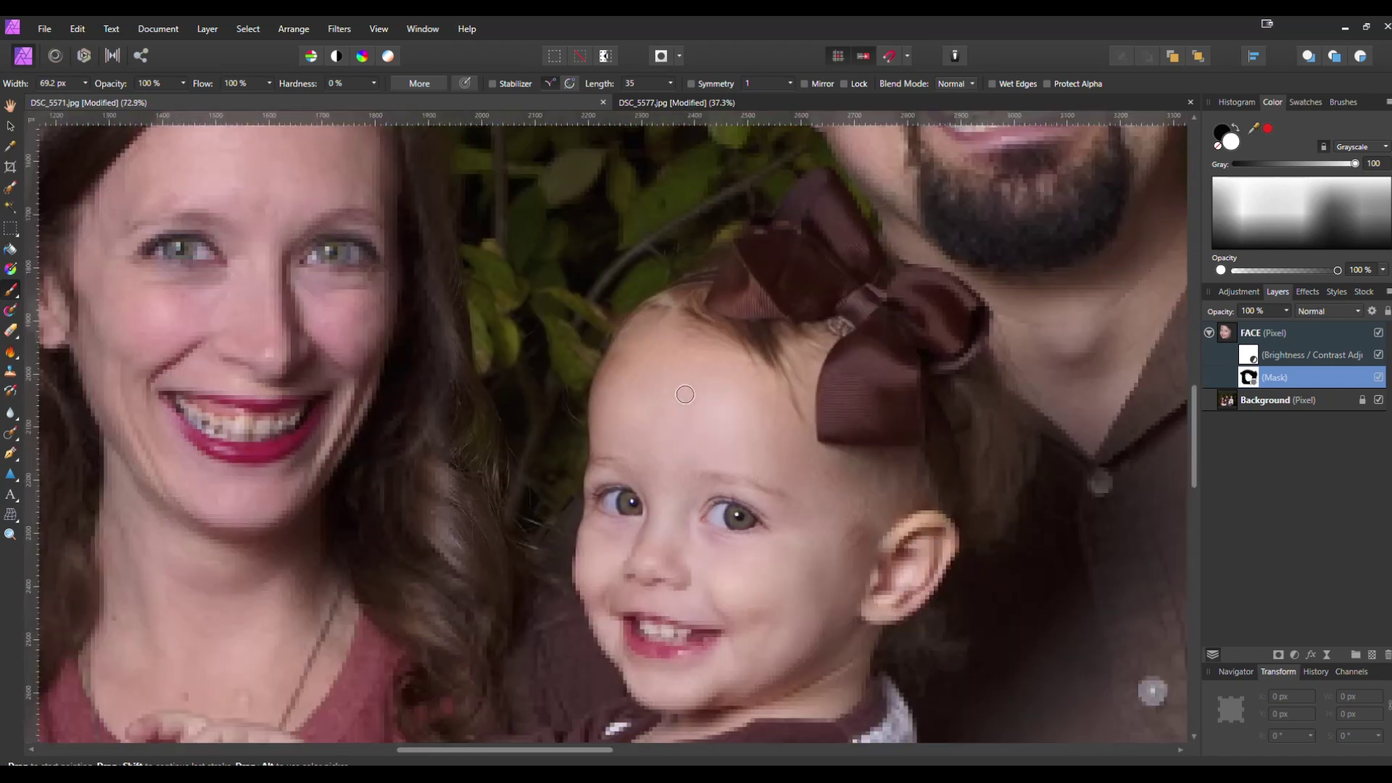
scroll(724, 413, "up", 3)
mouse_move(724, 414)
left_mouse_down()
mouse_move(619, 363)
mouse_move(863, 241)
left_mouse_up()
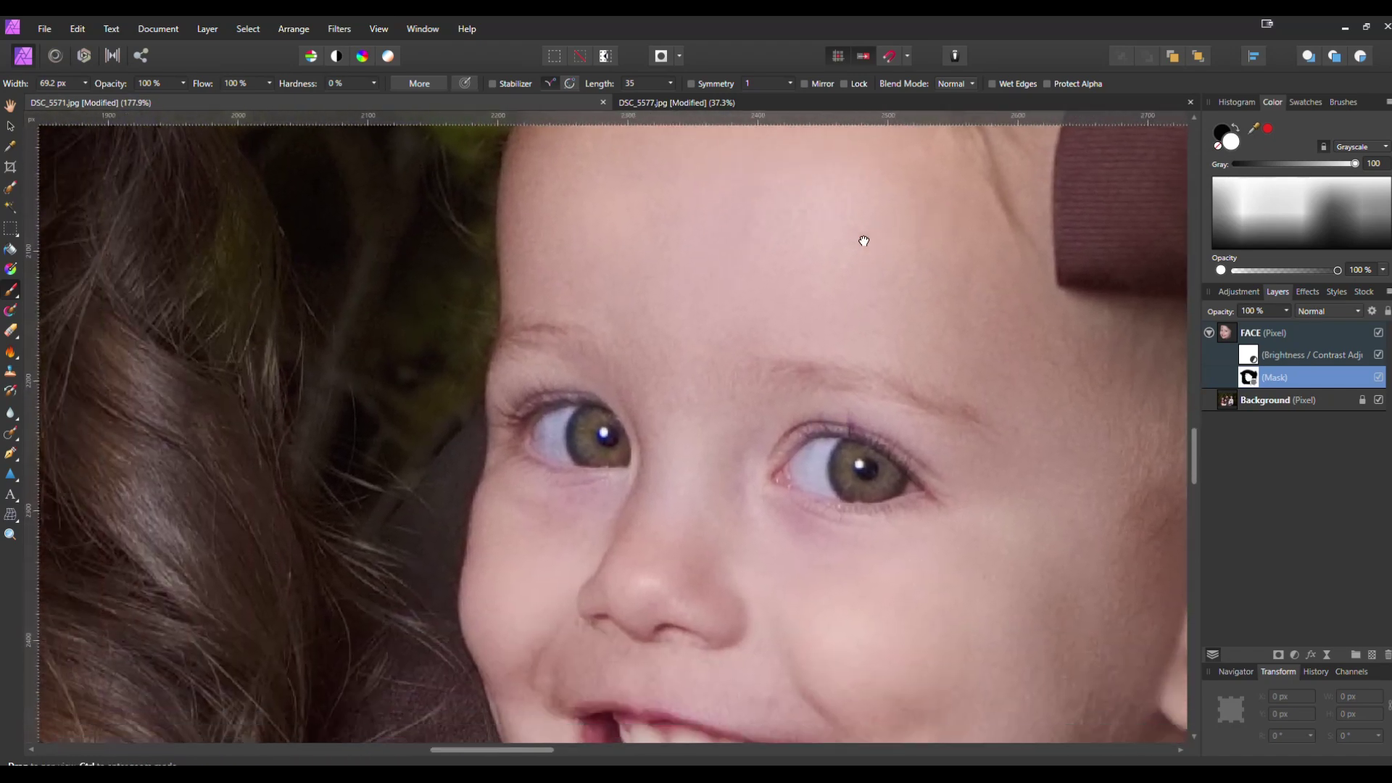
scroll(641, 311, "down", 5)
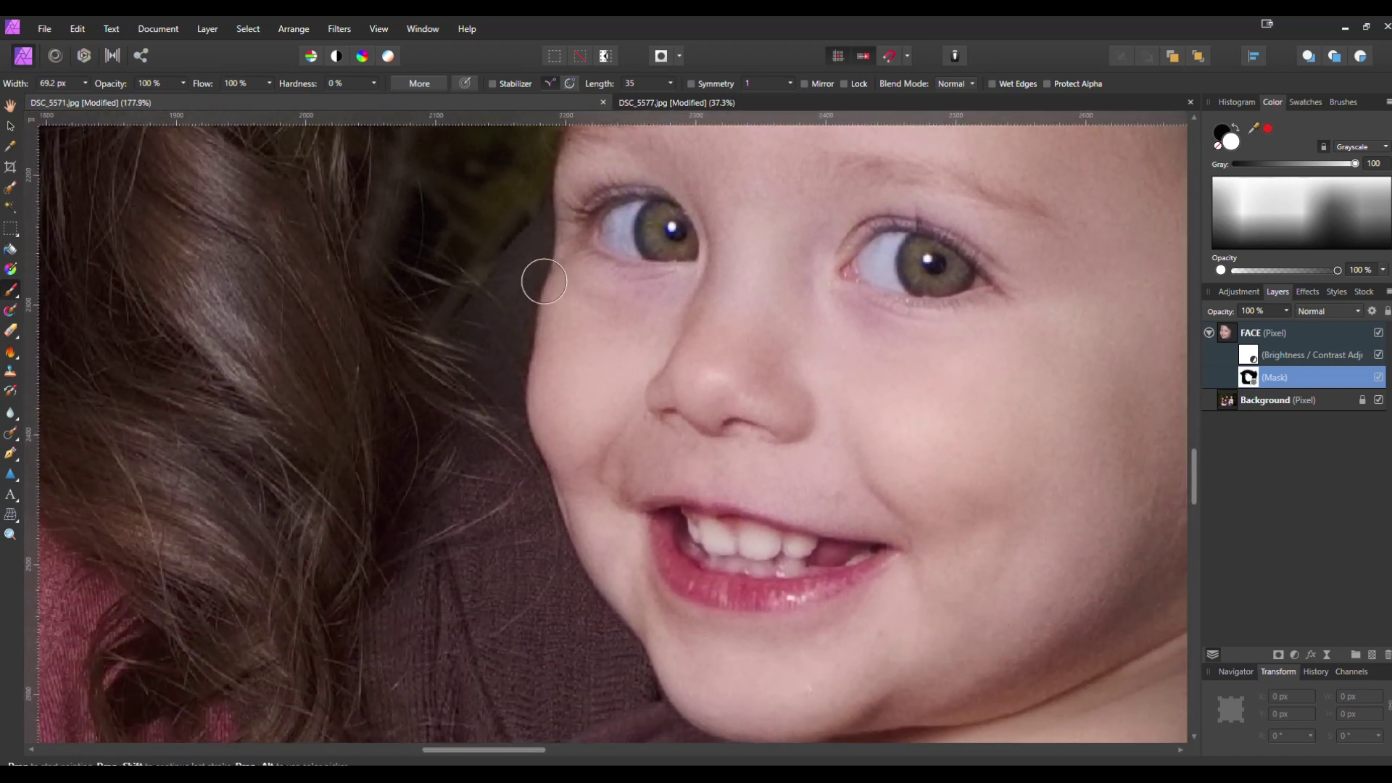
scroll(603, 510, "down", 10)
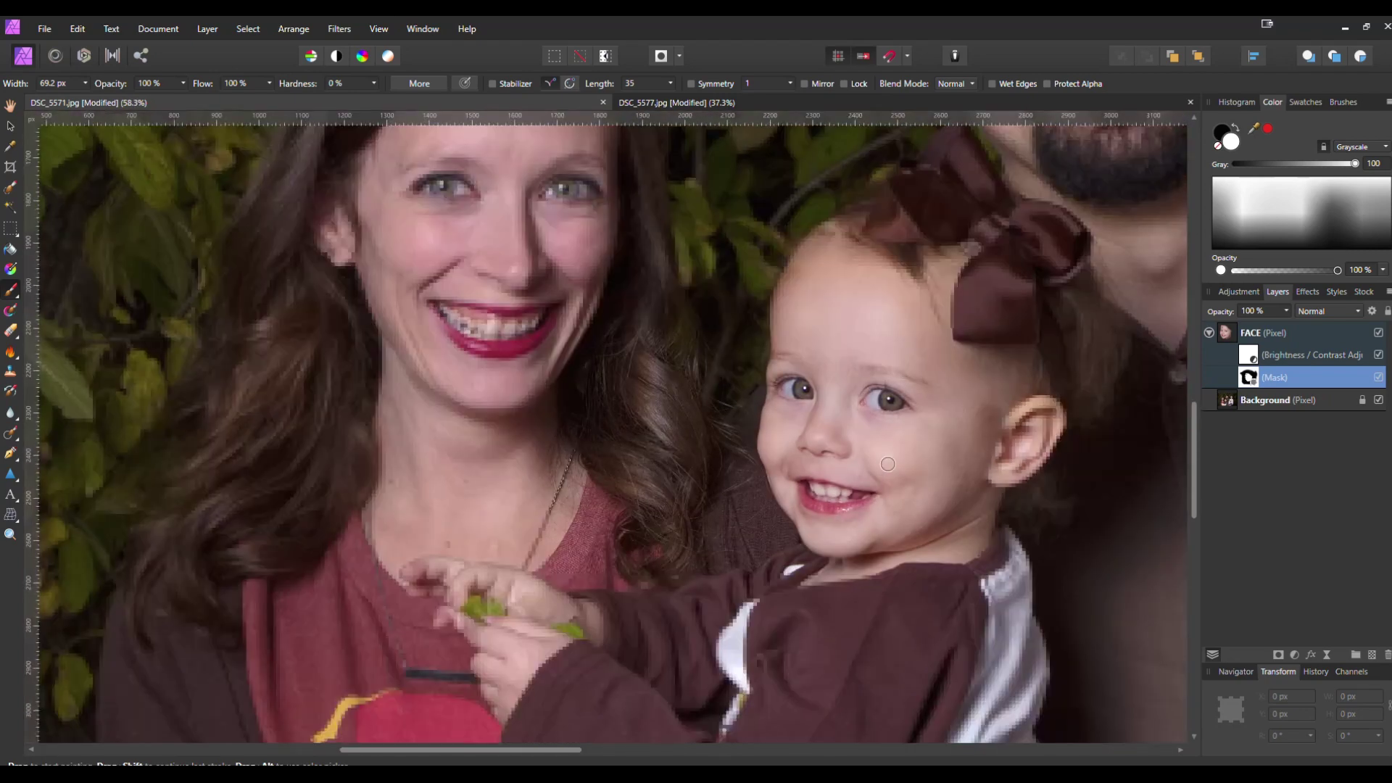
scroll(470, 366, "right", 4)
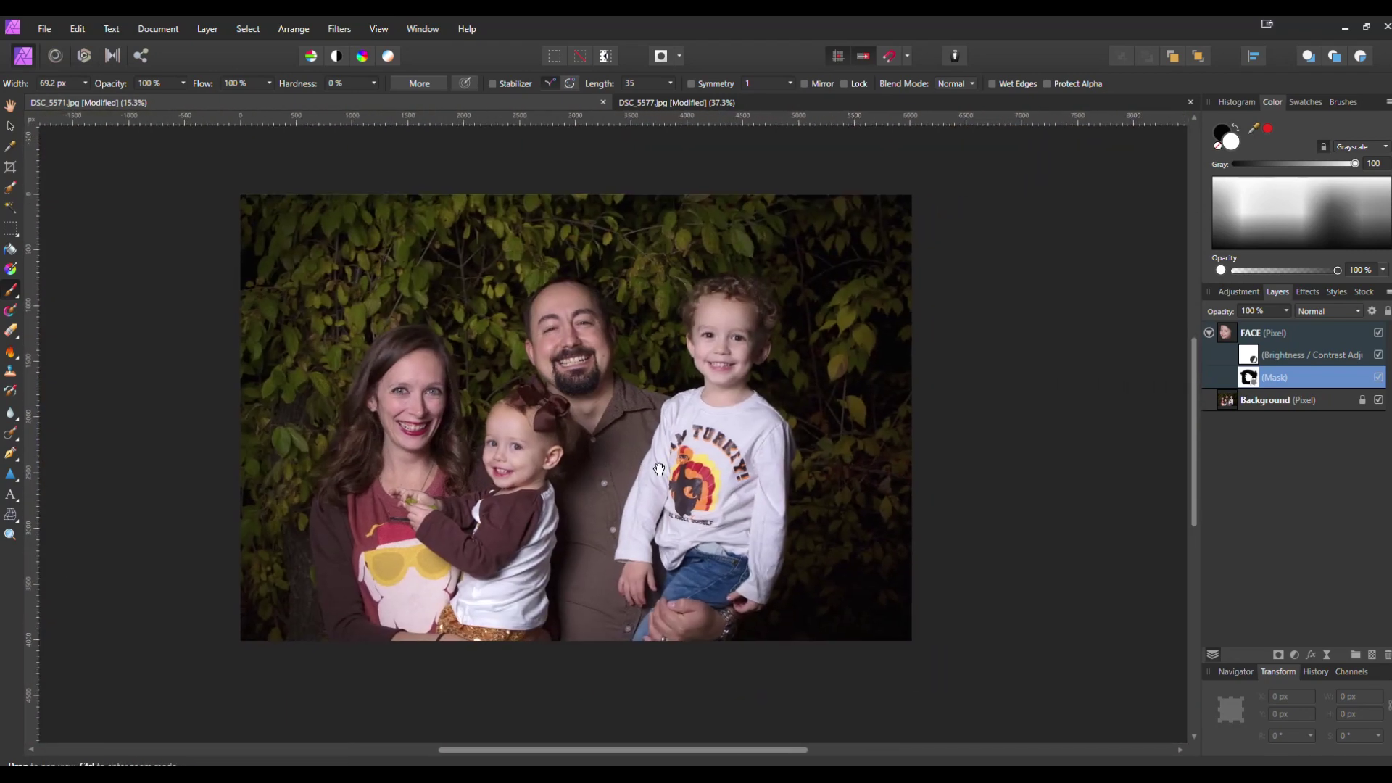
left_click(1378, 334)
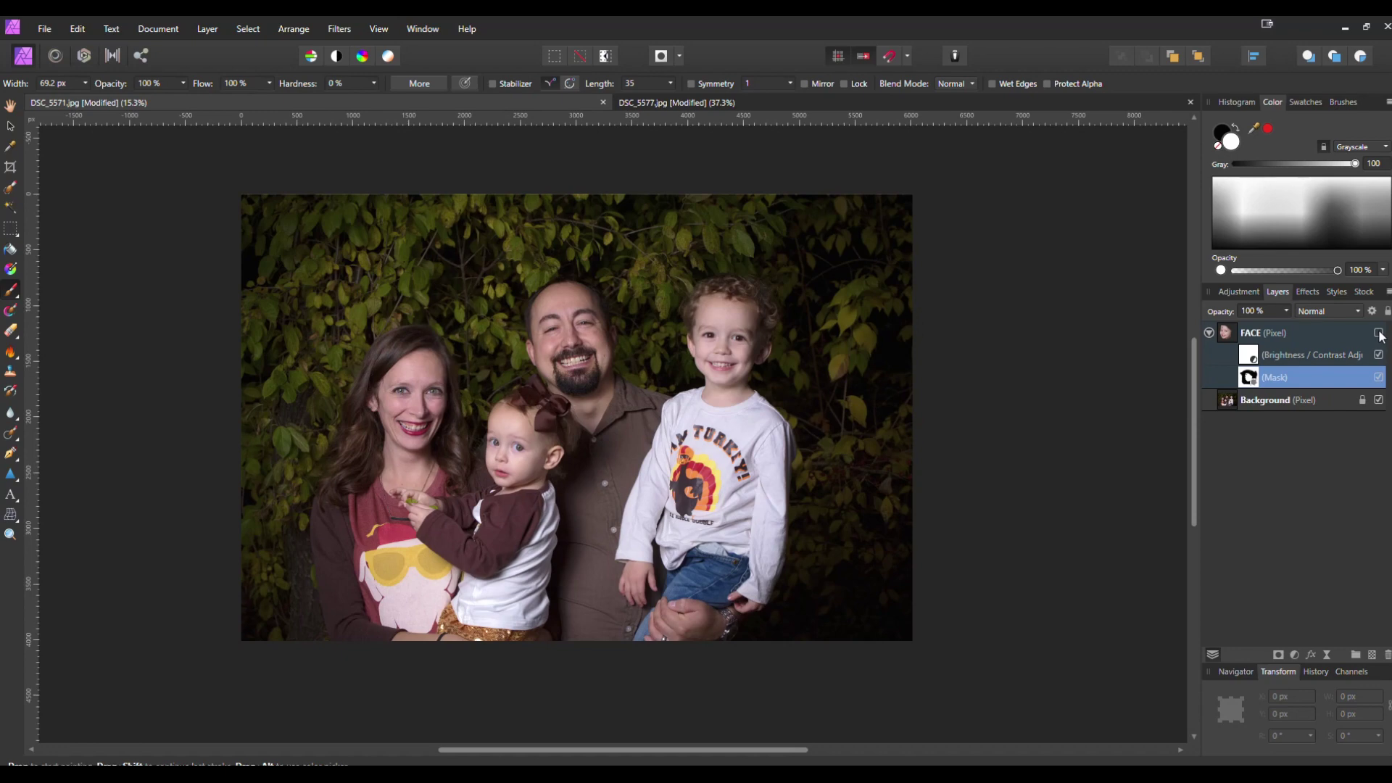
left_click(1378, 334)
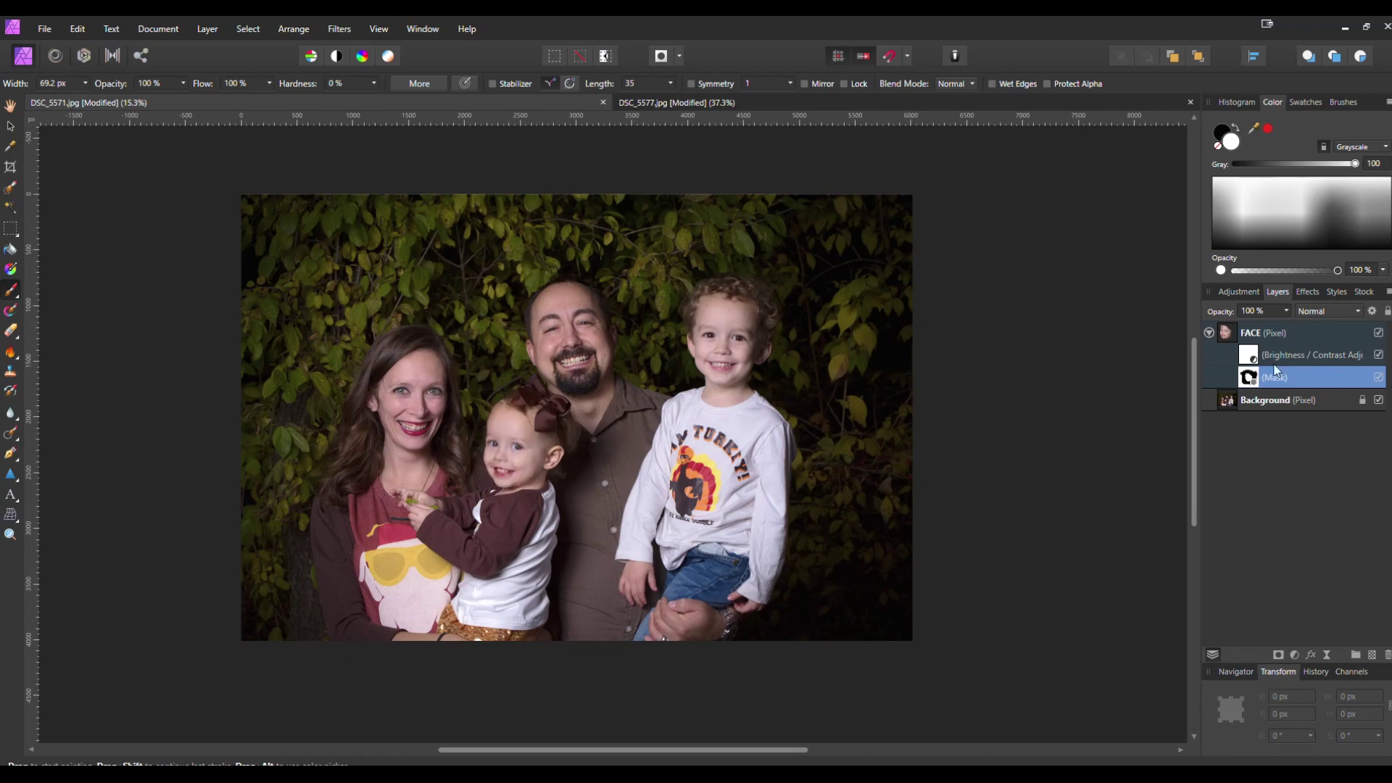
Step: Zoom out and center the whole family photo in view
scroll(551, 479, "up", 8)
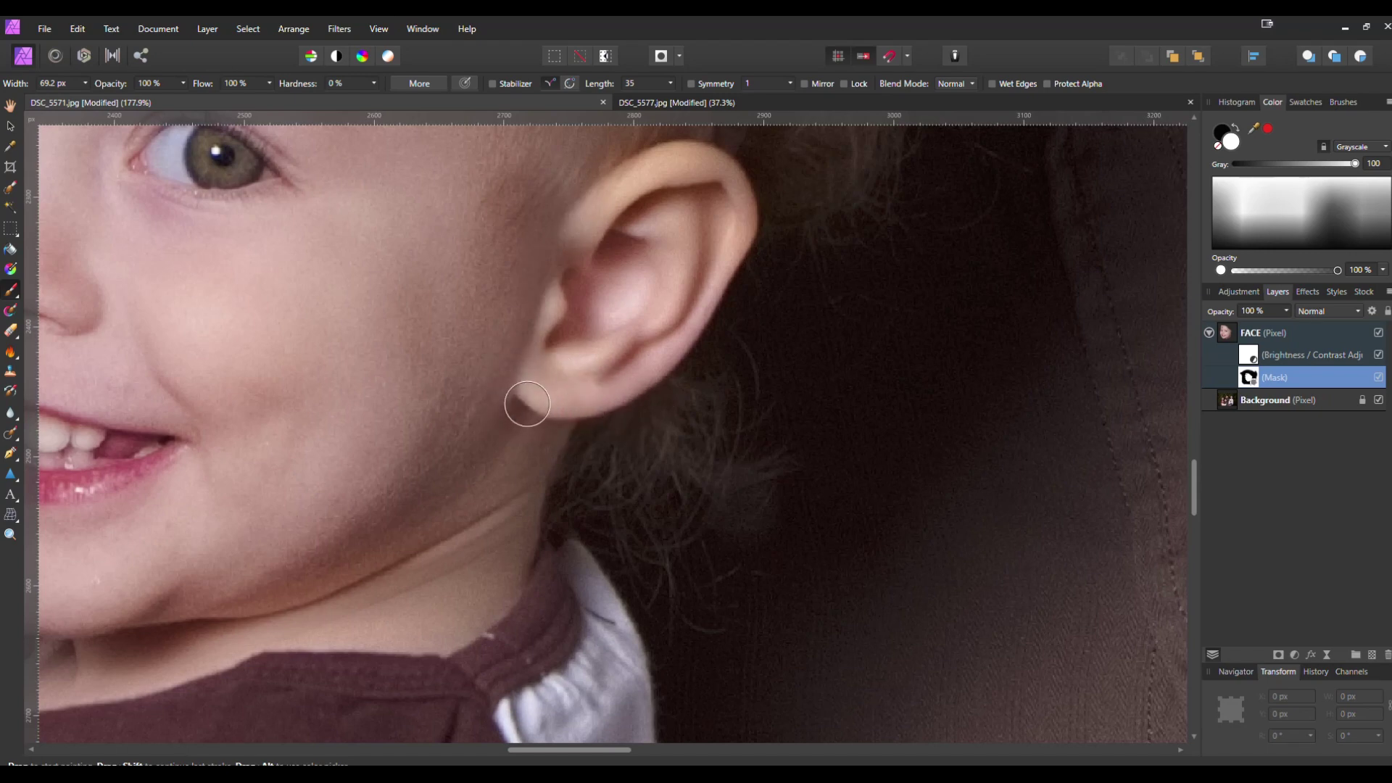
scroll(718, 420, "down", 8)
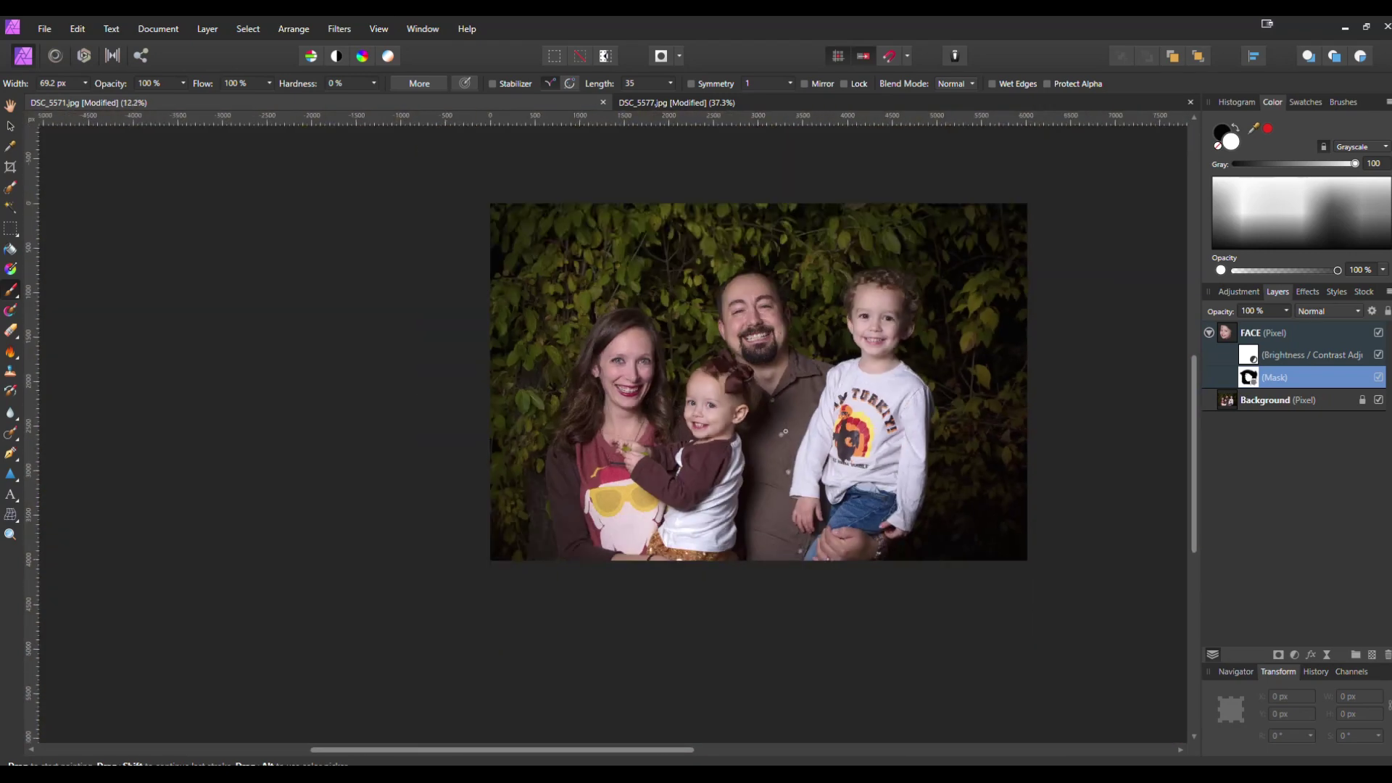
scroll(784, 432, "up", 3)
mouse_move(755, 510)
left_mouse_down()
mouse_move(692, 510)
mouse_move(660, 550)
left_mouse_up()
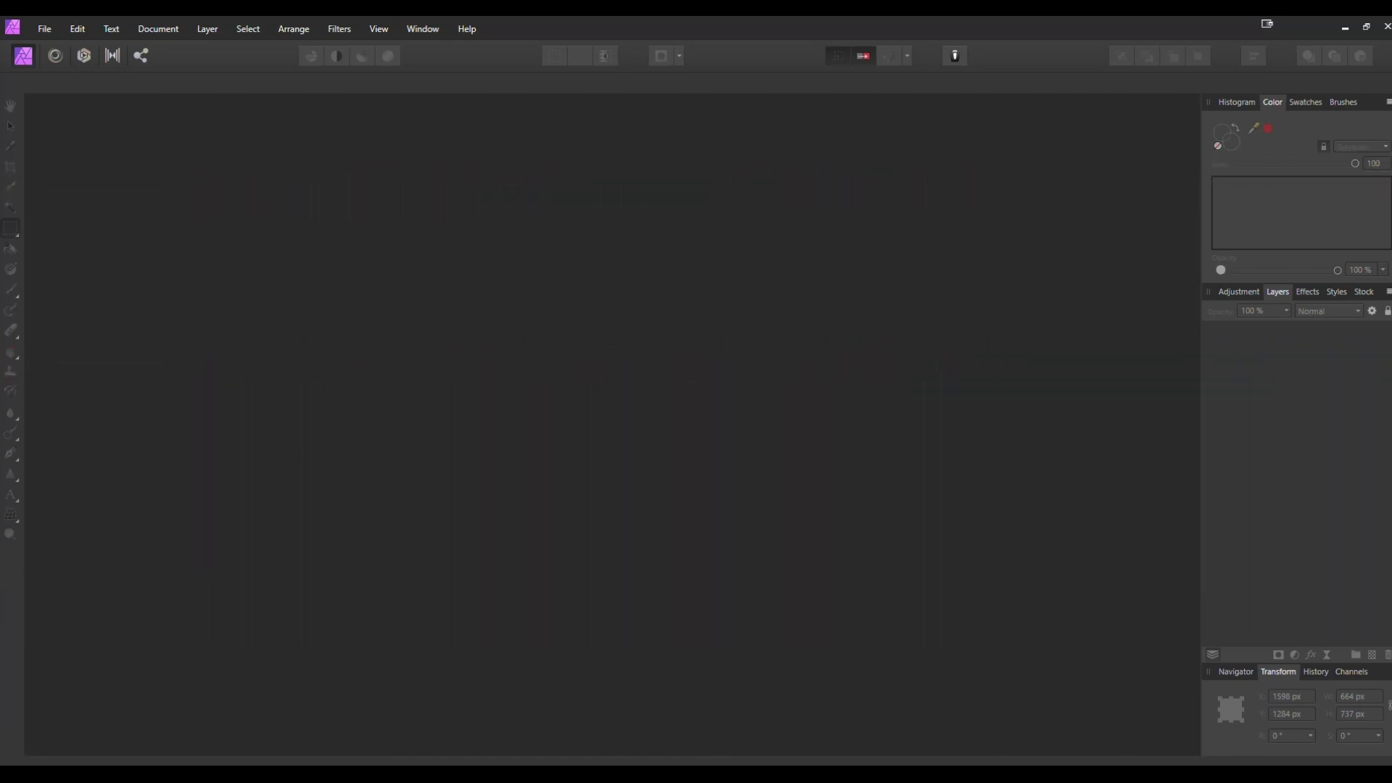
left_click_drag(190, 279, 417, 354)
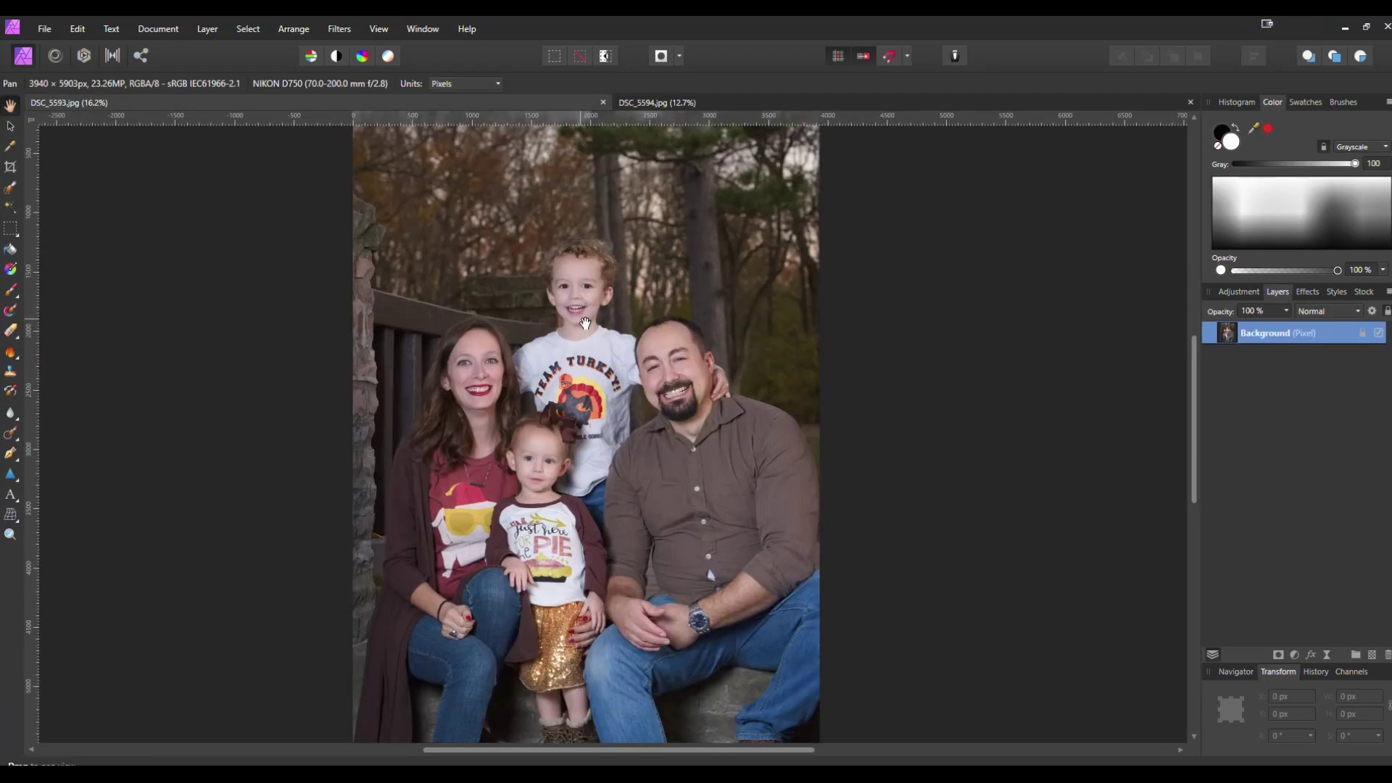
left_click(681, 103)
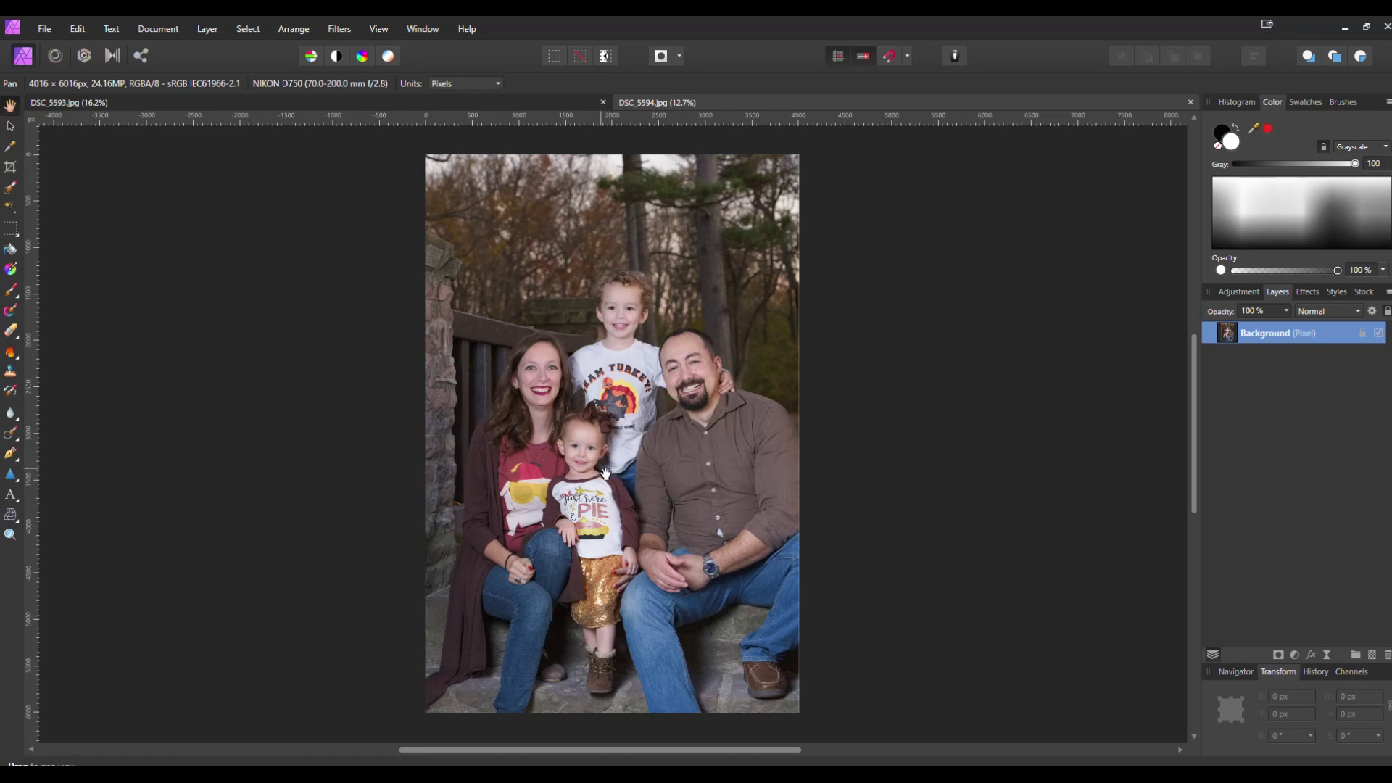
scroll(646, 467, "up", 2)
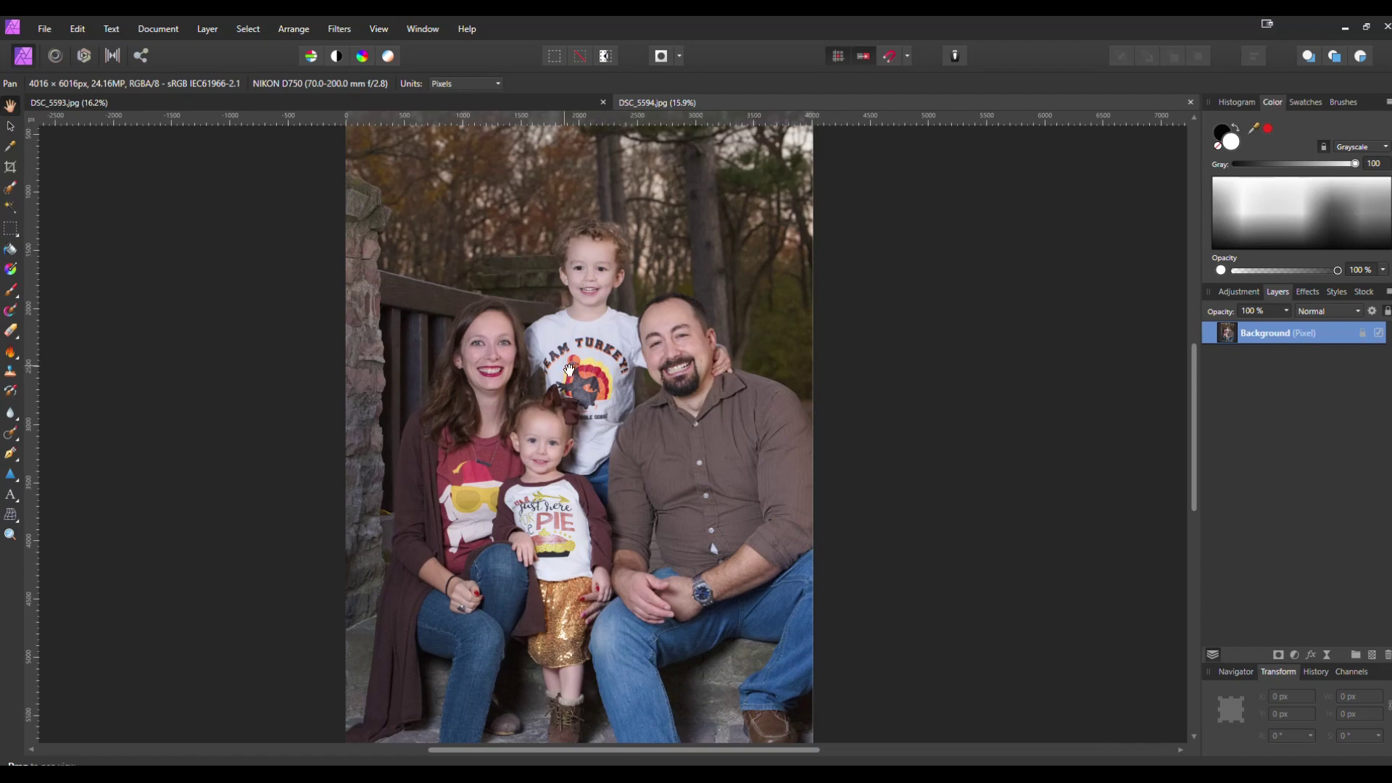
scroll(613, 264, "up", 8)
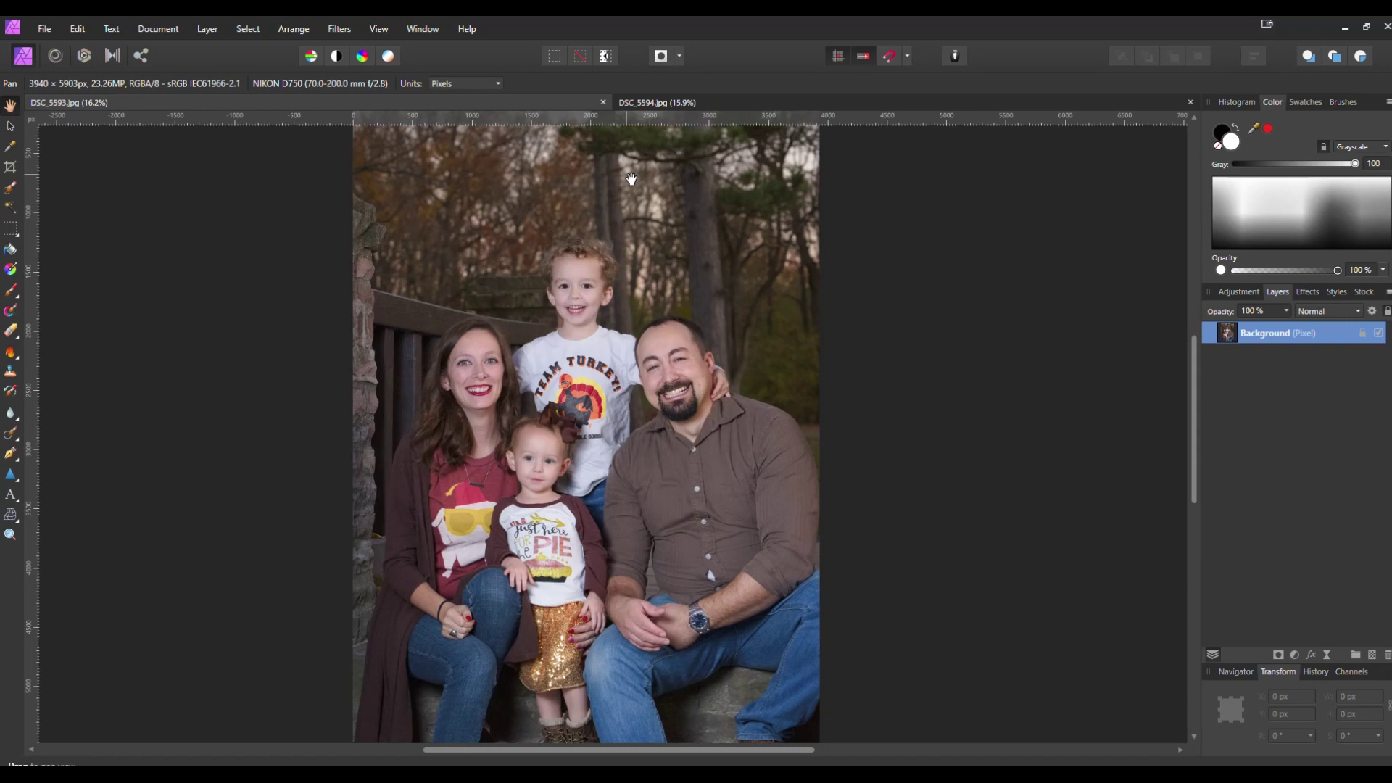
scroll(551, 482, "up", 3)
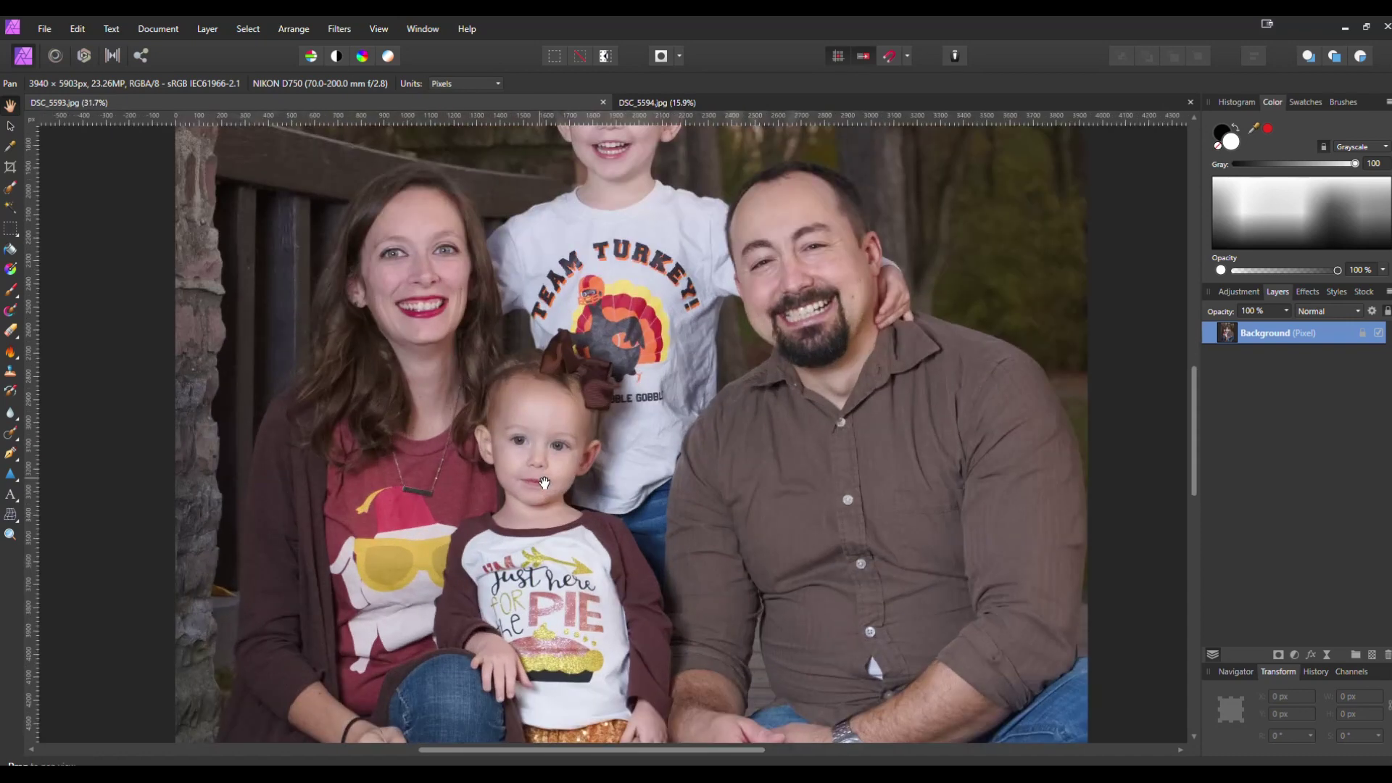
scroll(625, 345, "up", 3)
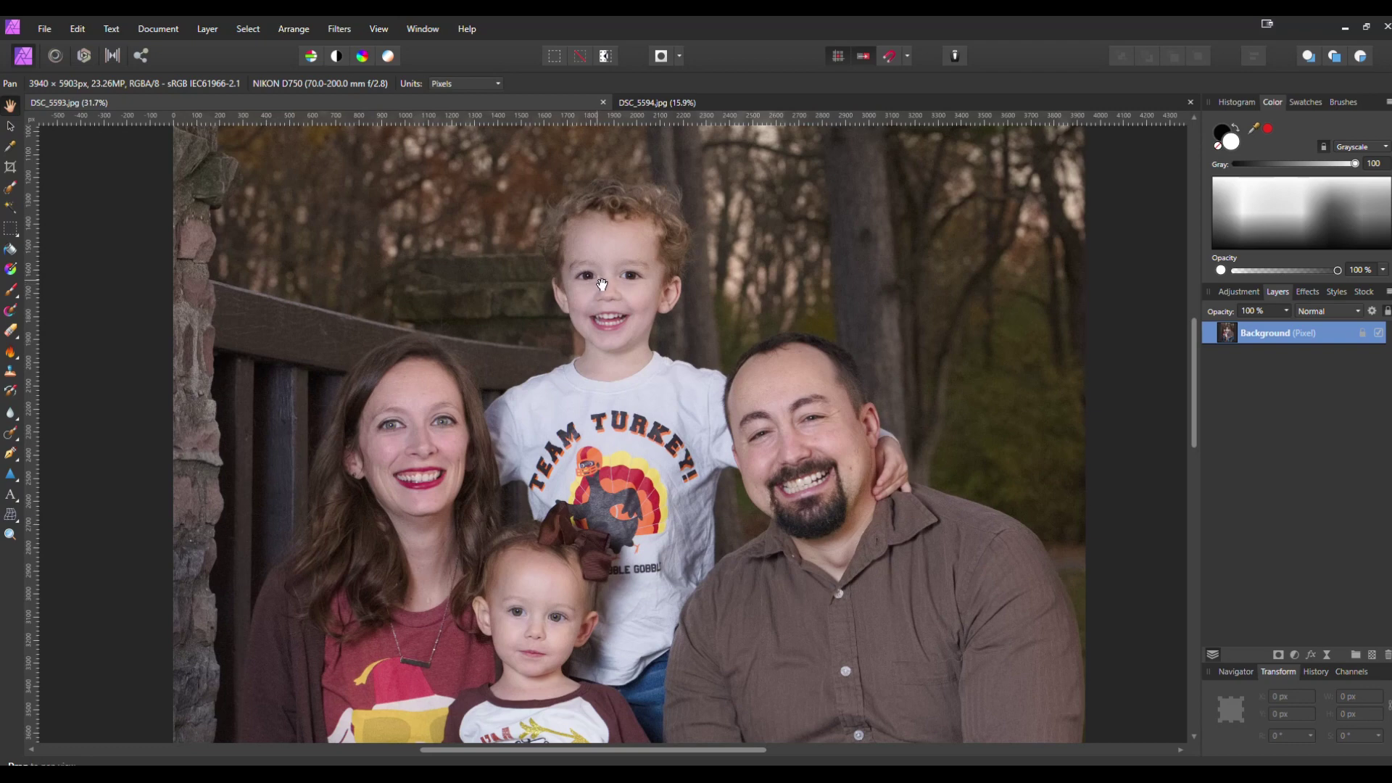
left_click(705, 106)
scroll(639, 280, "up", 4)
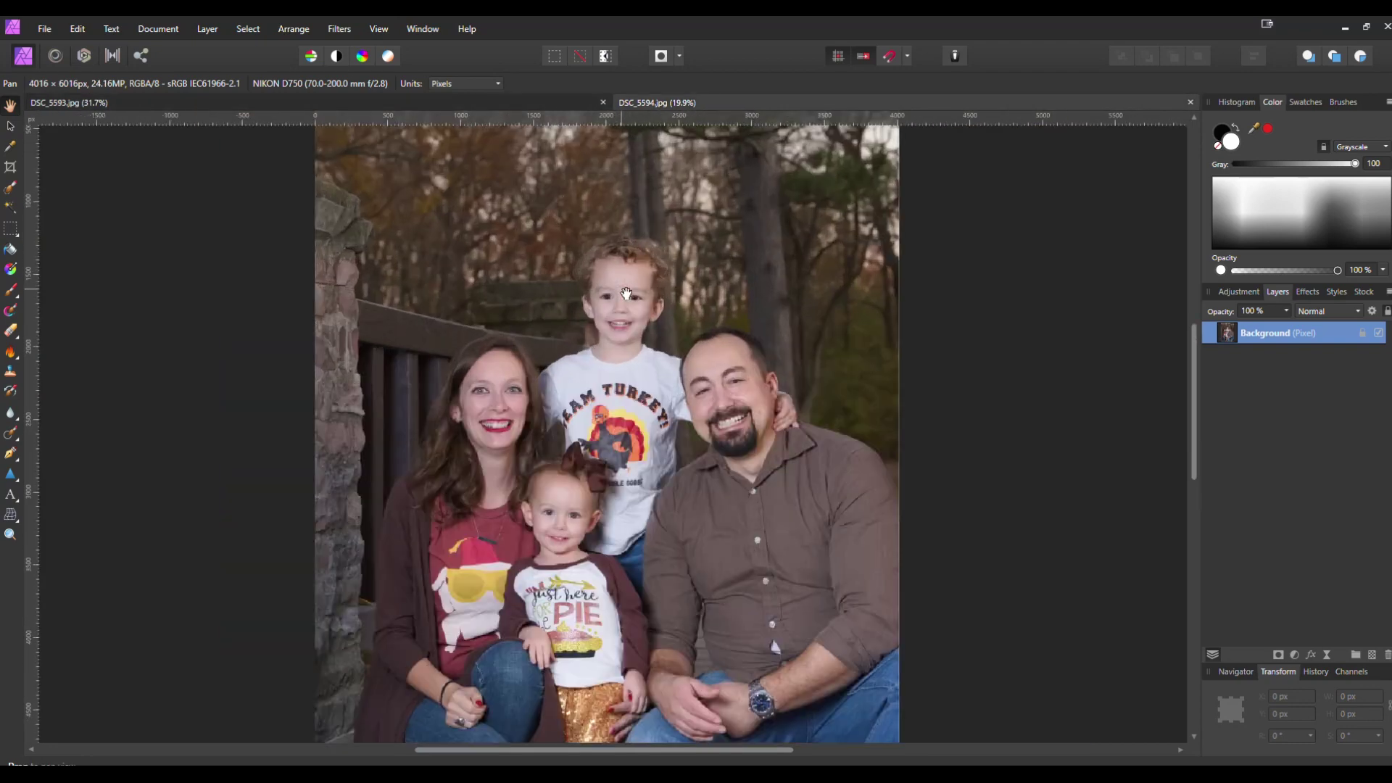
left_click(551, 100)
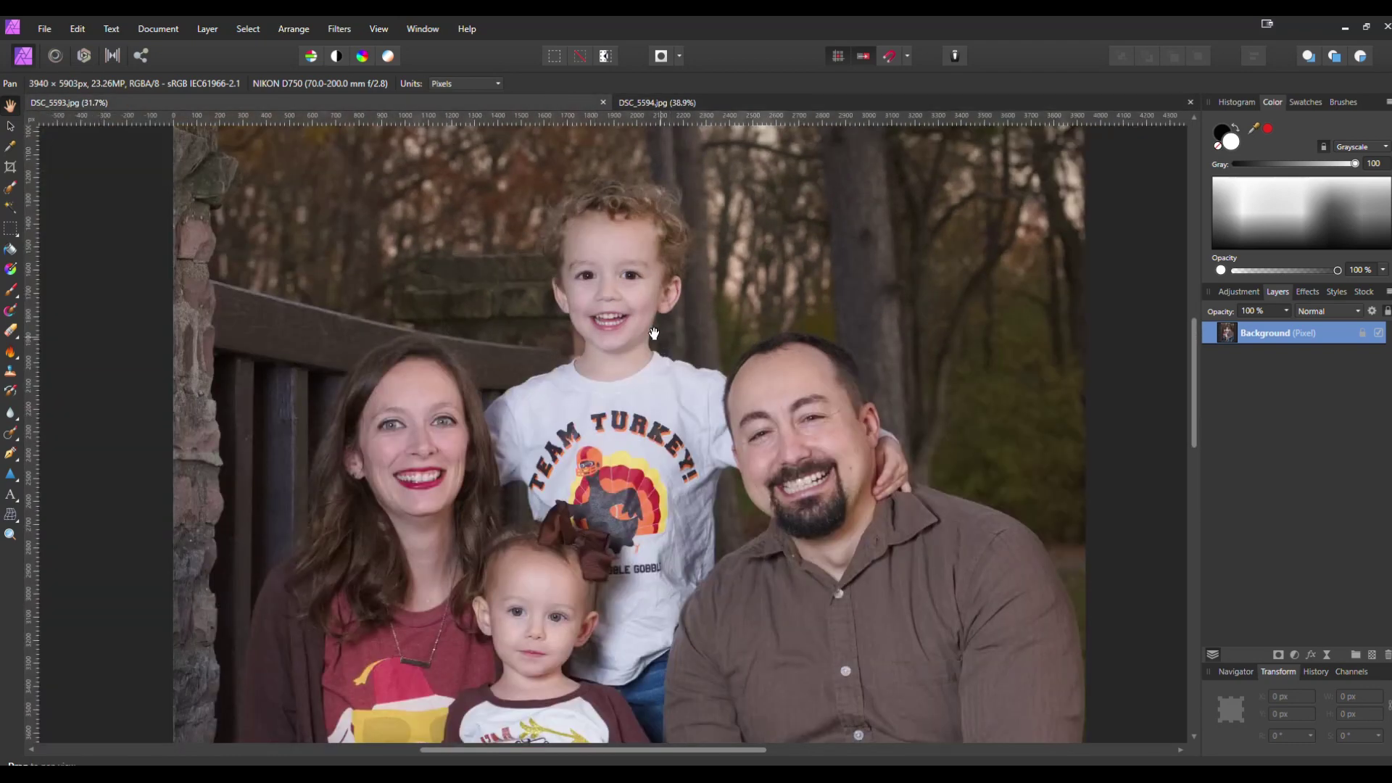
left_click_drag(611, 327, 631, 393)
scroll(631, 393, "up", 3)
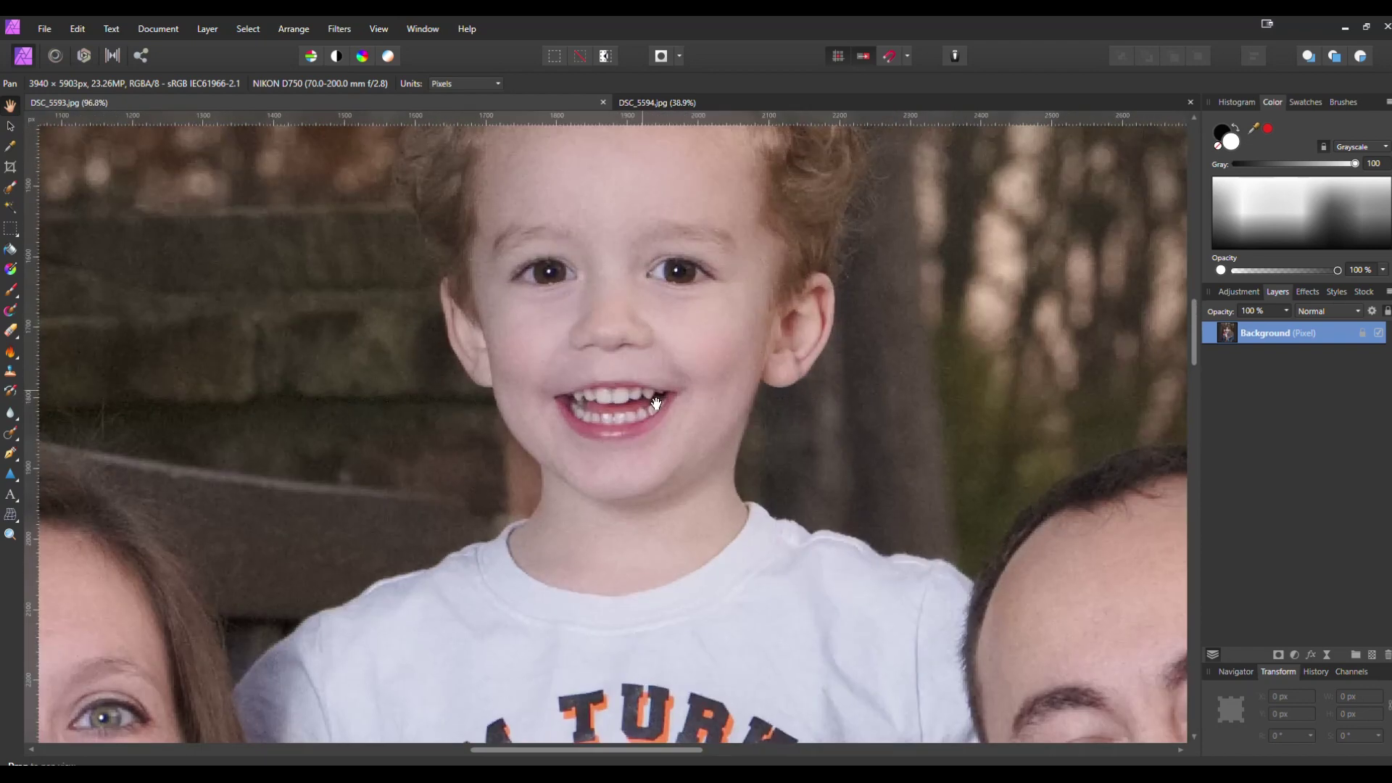
scroll(645, 400, "down", 3)
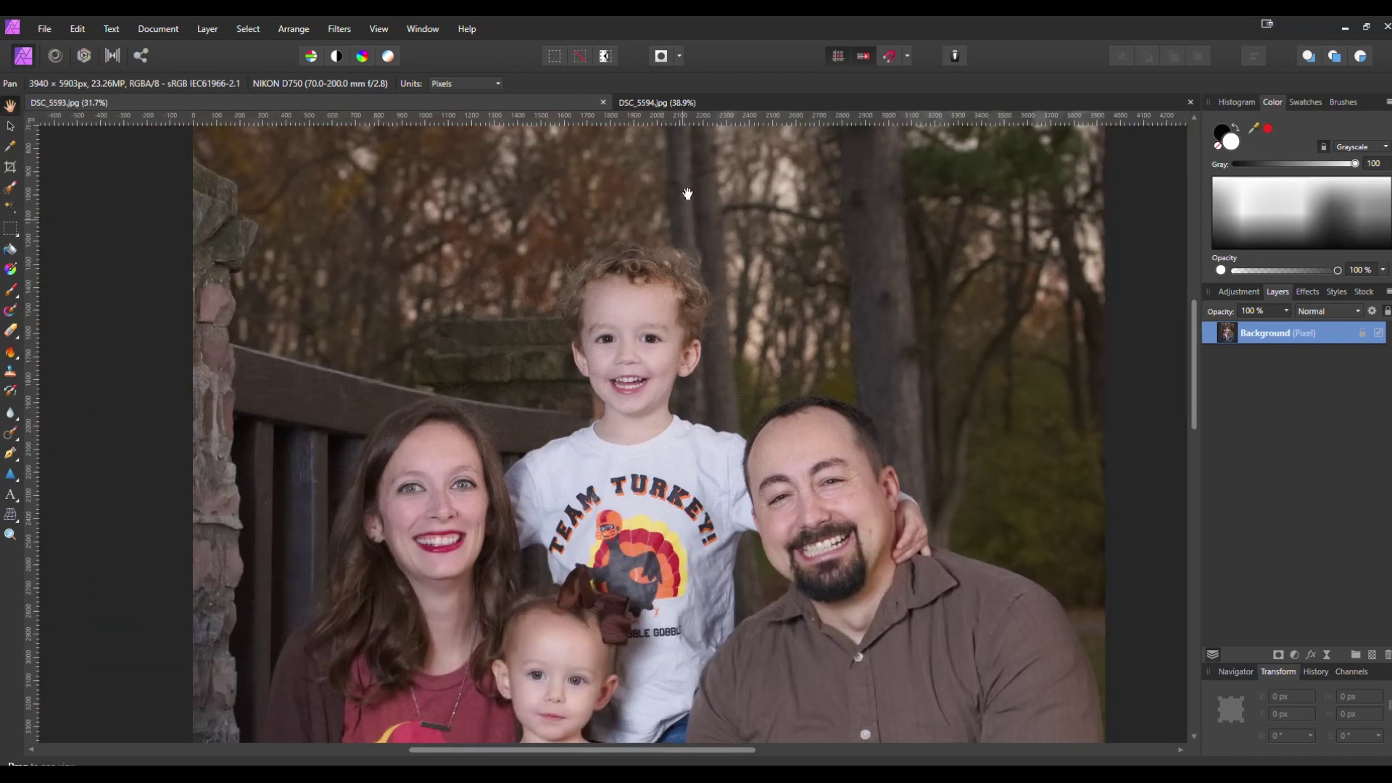
left_click(678, 97)
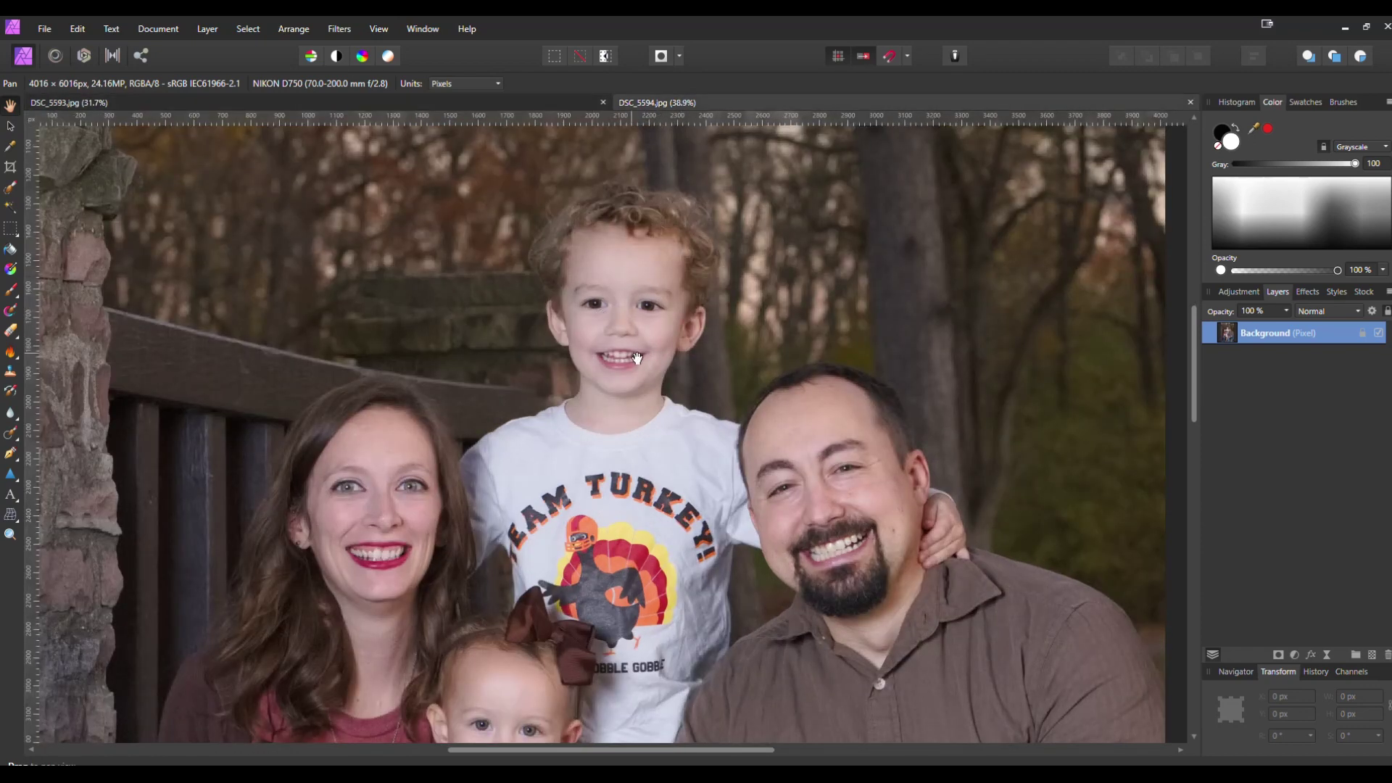
left_click(512, 97)
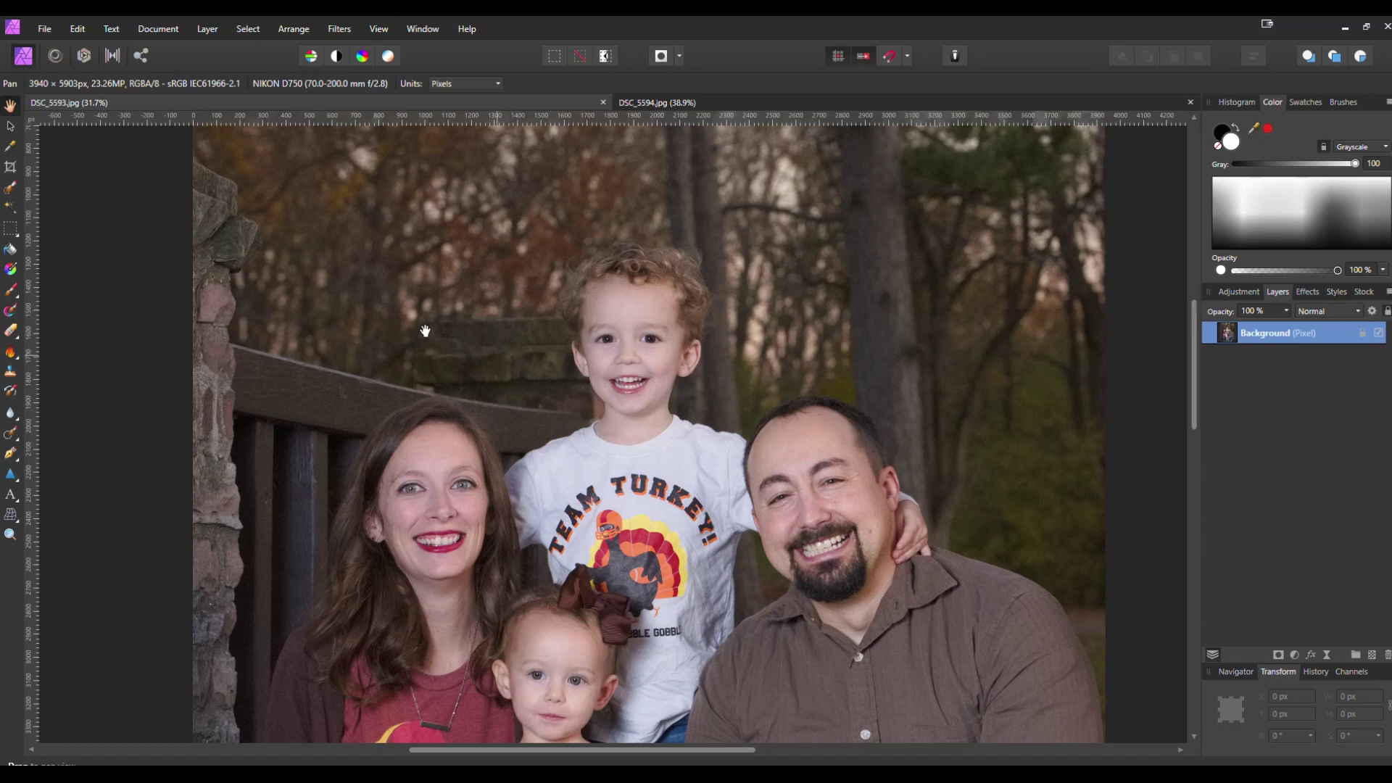
Step: Select a rectangle around the boy's face in DSC_5593 and copy it
left_click(10, 229)
scroll(628, 317, "up", 2)
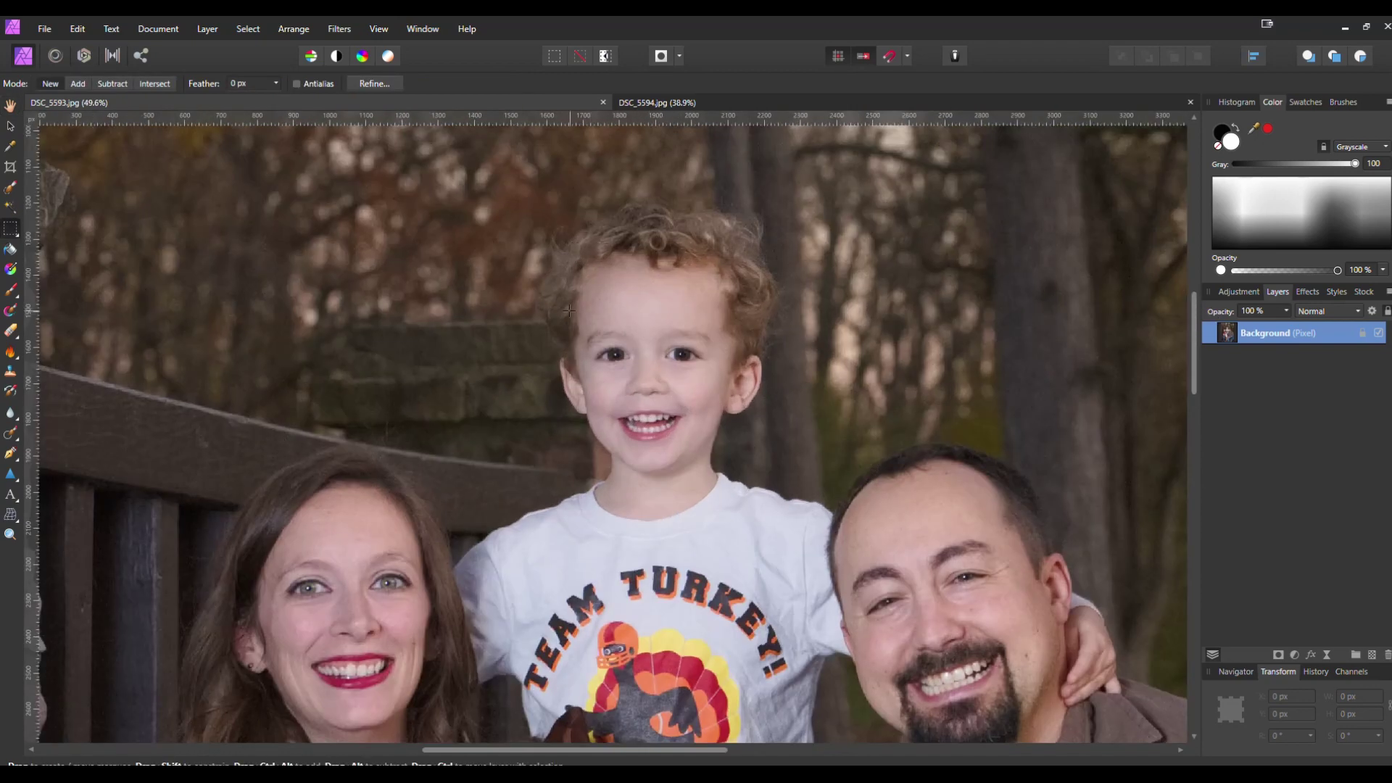
left_click_drag(568, 310, 741, 483)
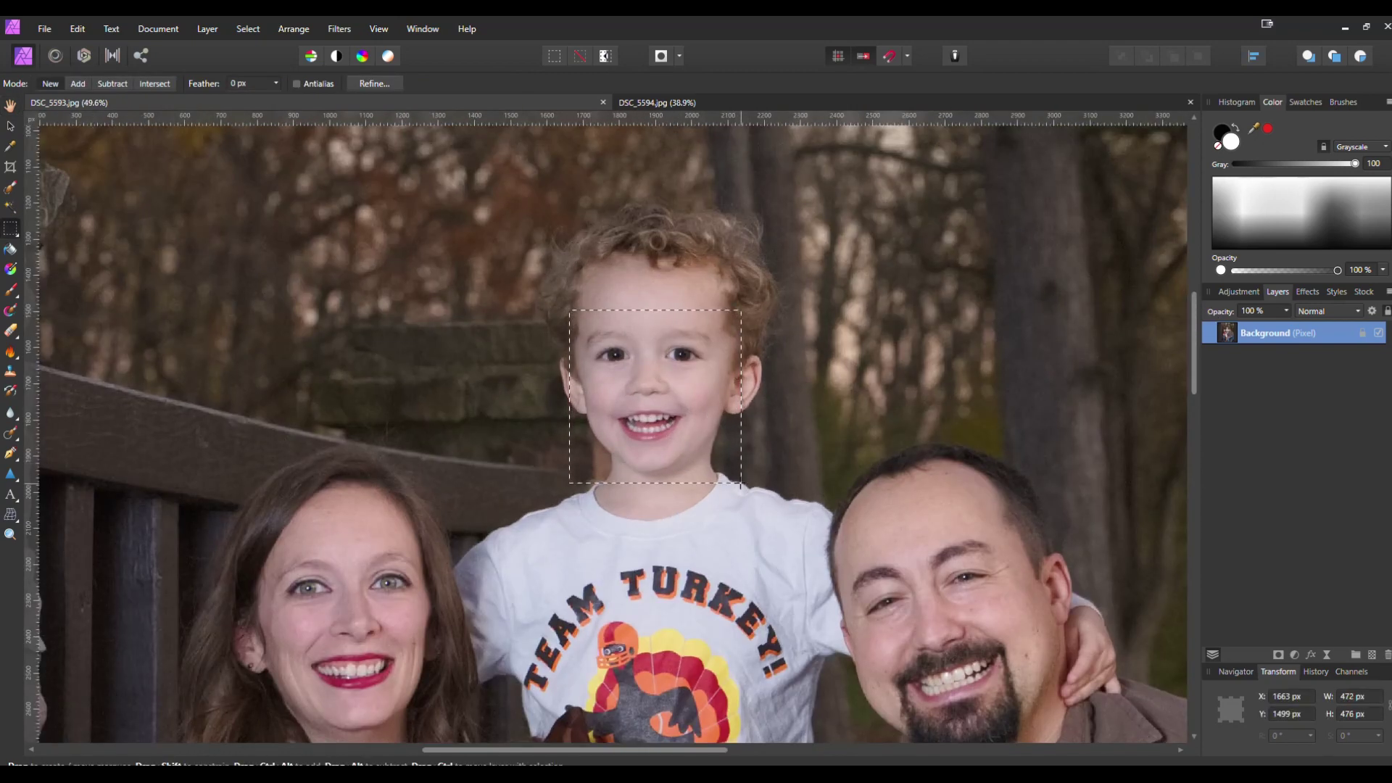
left_click_drag(741, 484, 741, 486)
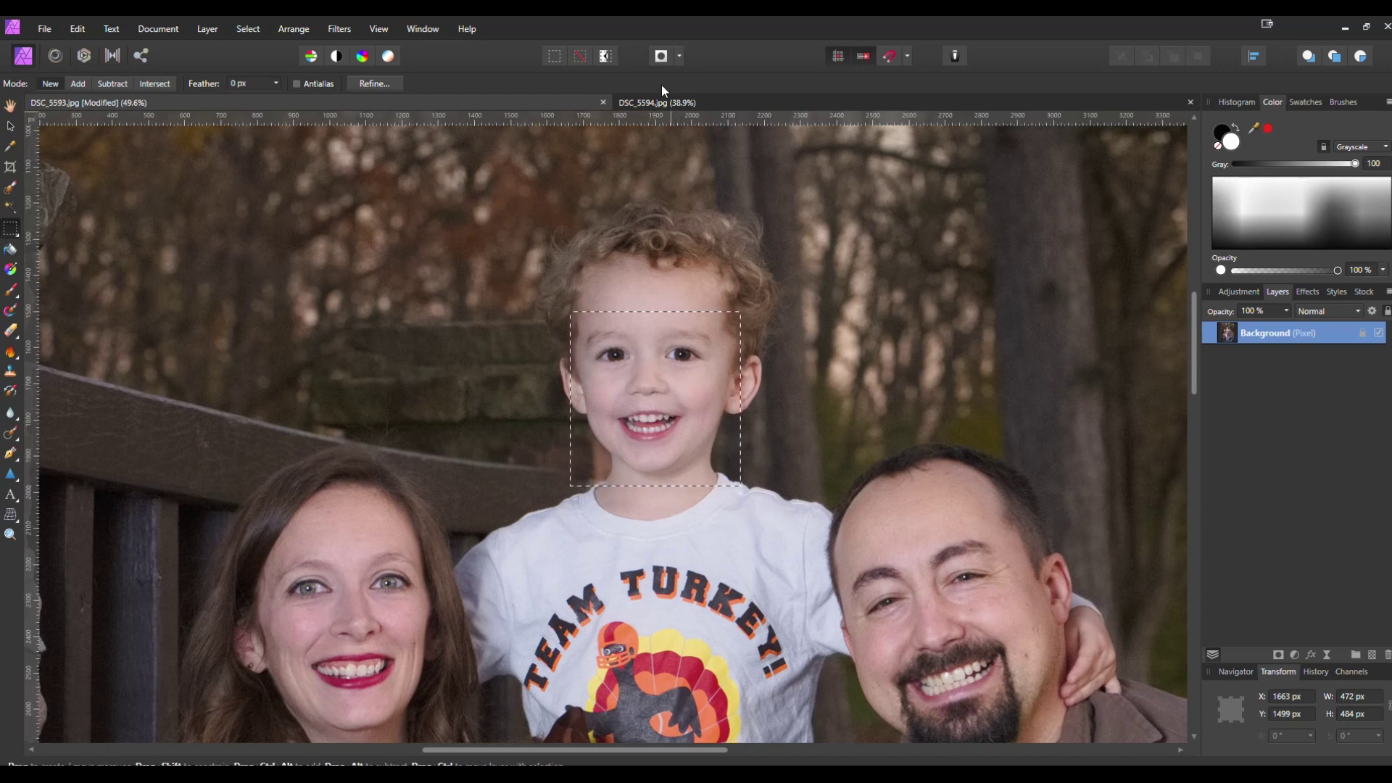
left_click(674, 98)
key("h")
Step: Paste the face into DSC_5594 as a new layer and align it over the boy
scroll(605, 317, "down", 2)
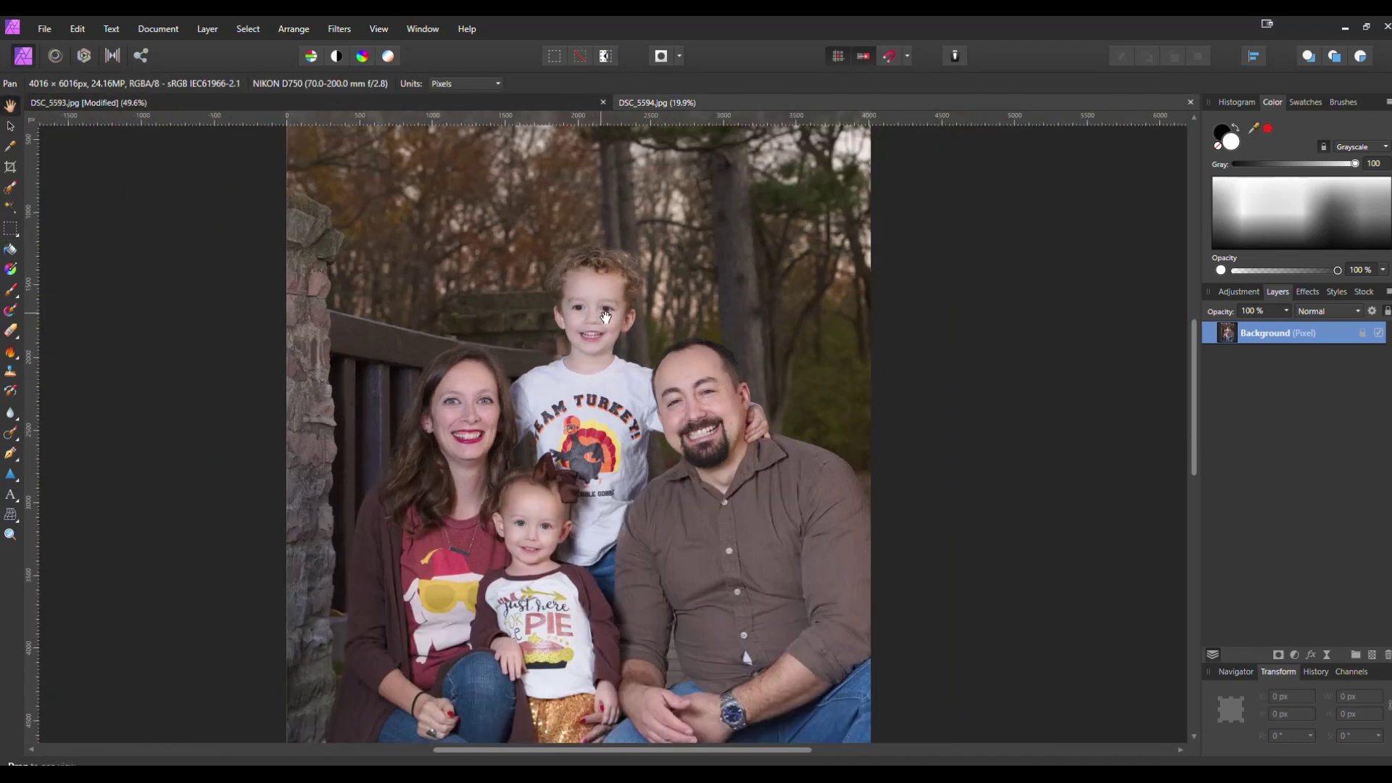
key("ctrl+v")
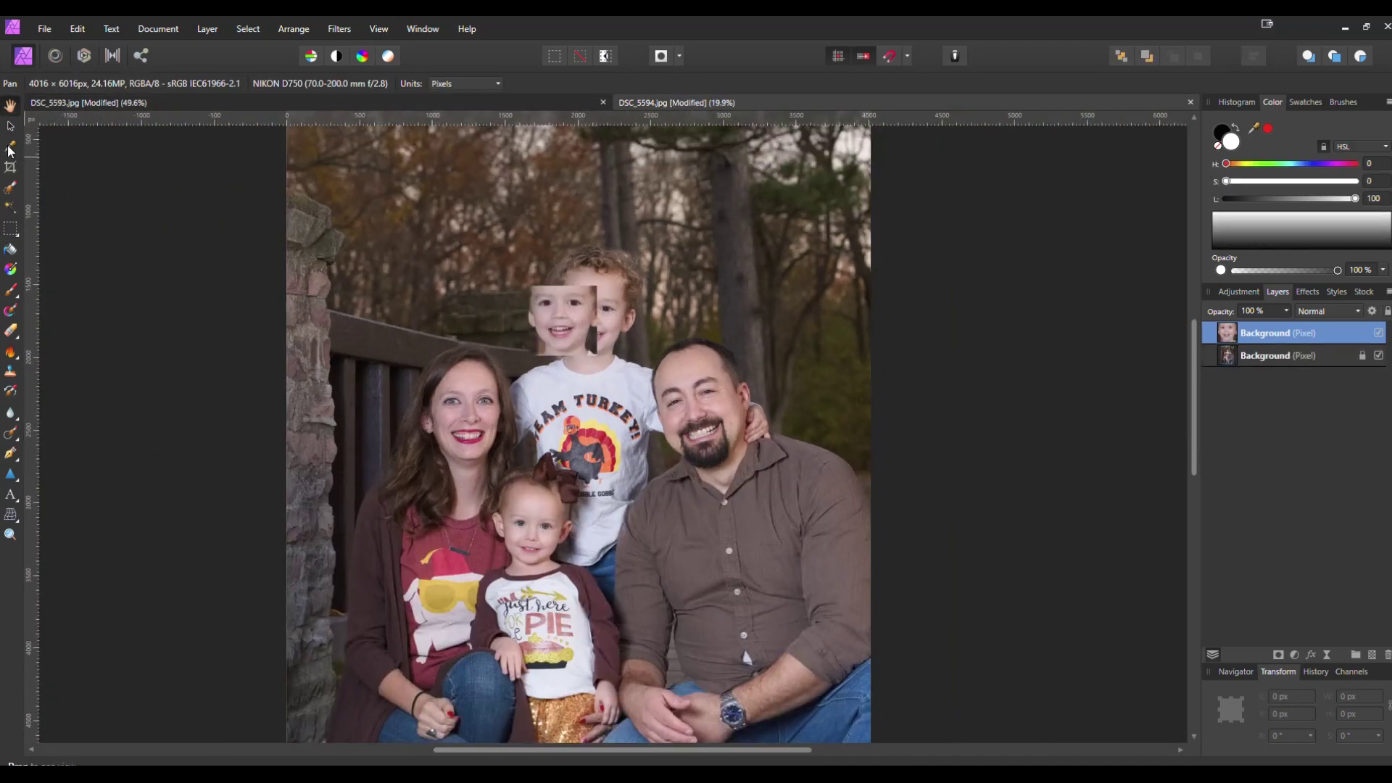
left_click(11, 127)
scroll(573, 315, "up", 4)
mouse_move(580, 312)
left_mouse_down()
mouse_move(655, 332)
mouse_move(599, 328)
left_mouse_up()
scroll(655, 328, "up", 4)
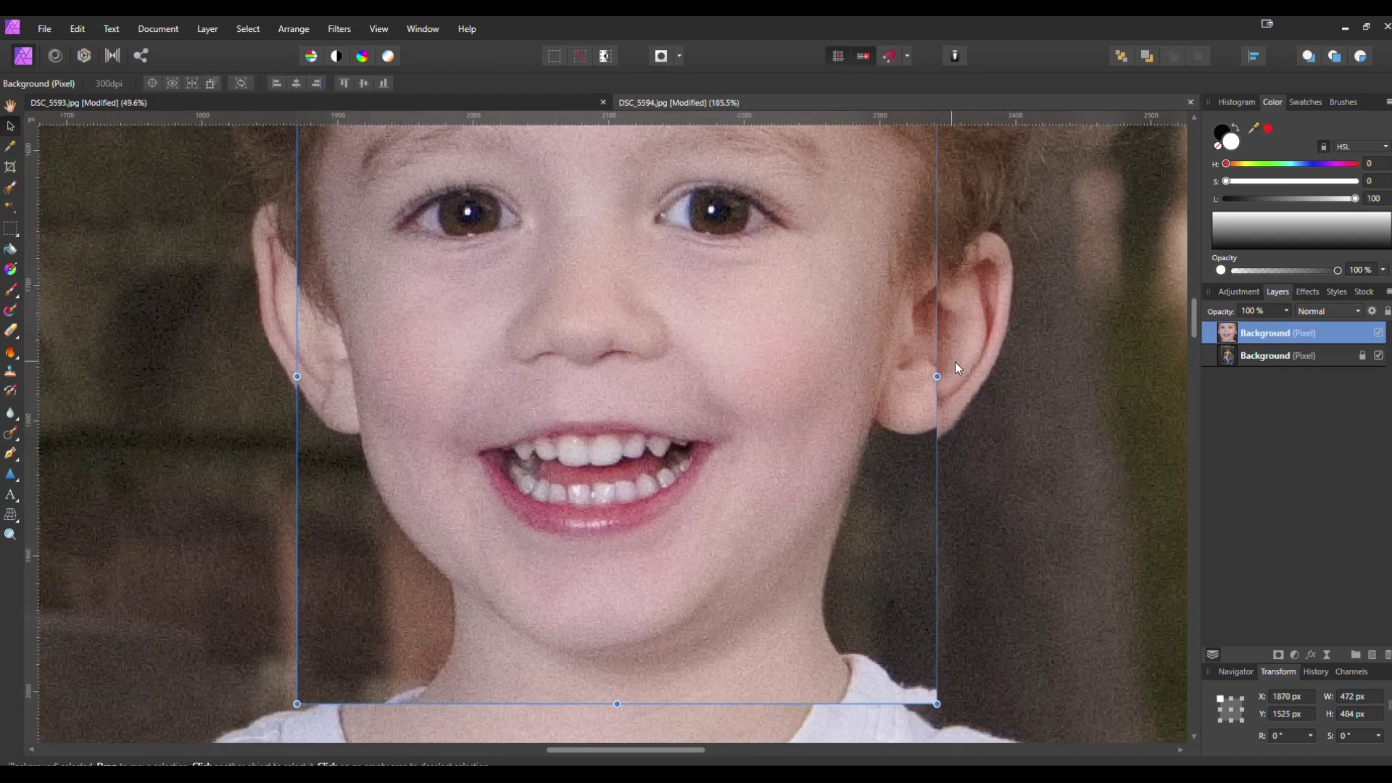
scroll(955, 362, "down", 5)
left_click_drag(872, 363, 872, 368)
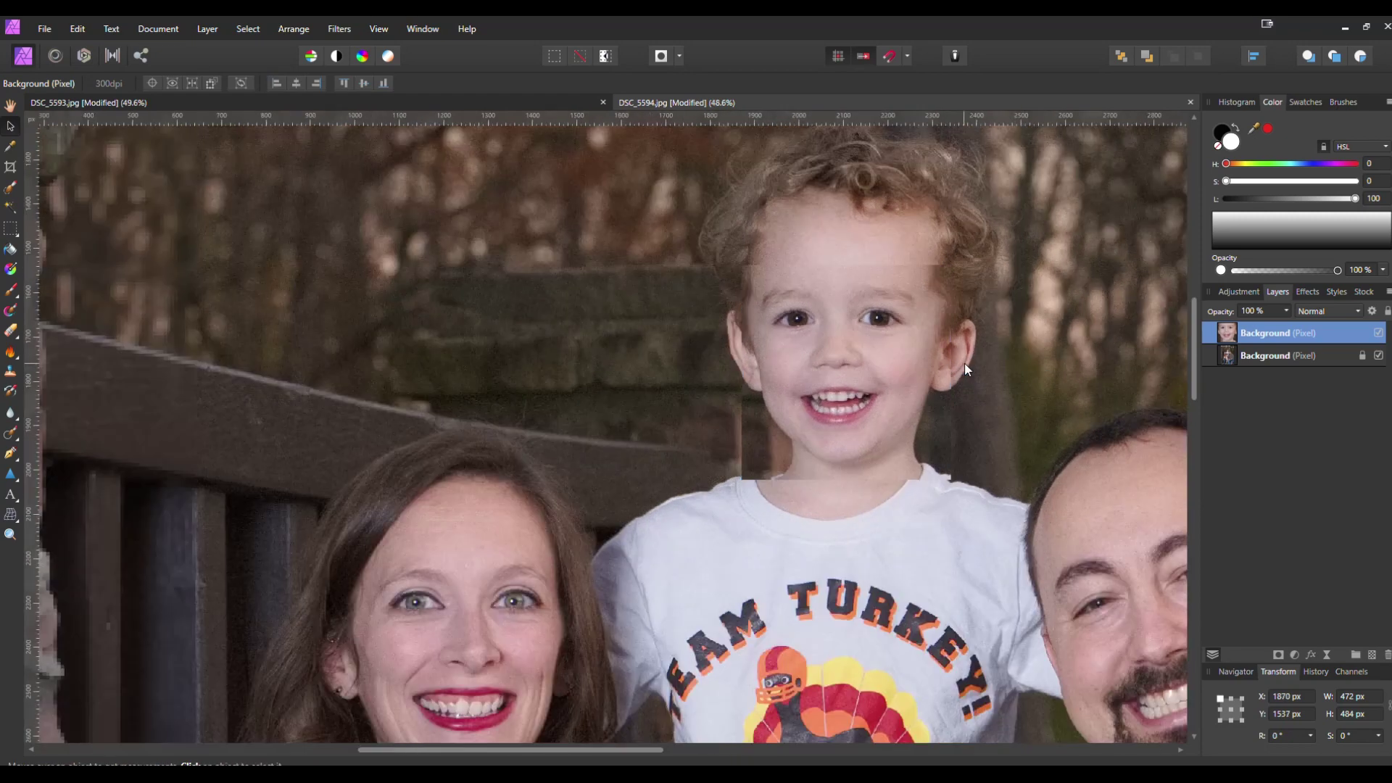
scroll(964, 366, "down", 3)
Step: Hide the pasted face and compare DSC_5593 and DSC_5594 side by side
left_click(1379, 334)
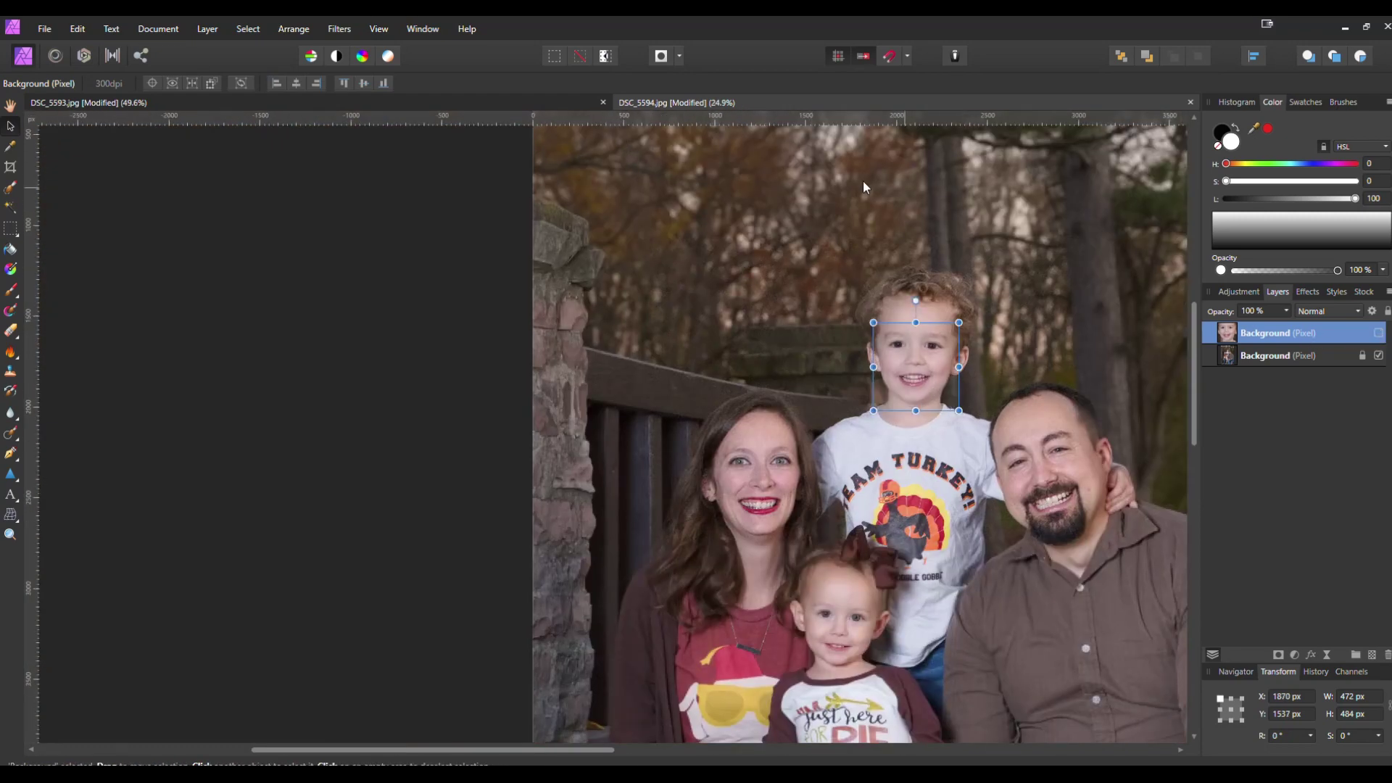
scroll(924, 241, "down", 4)
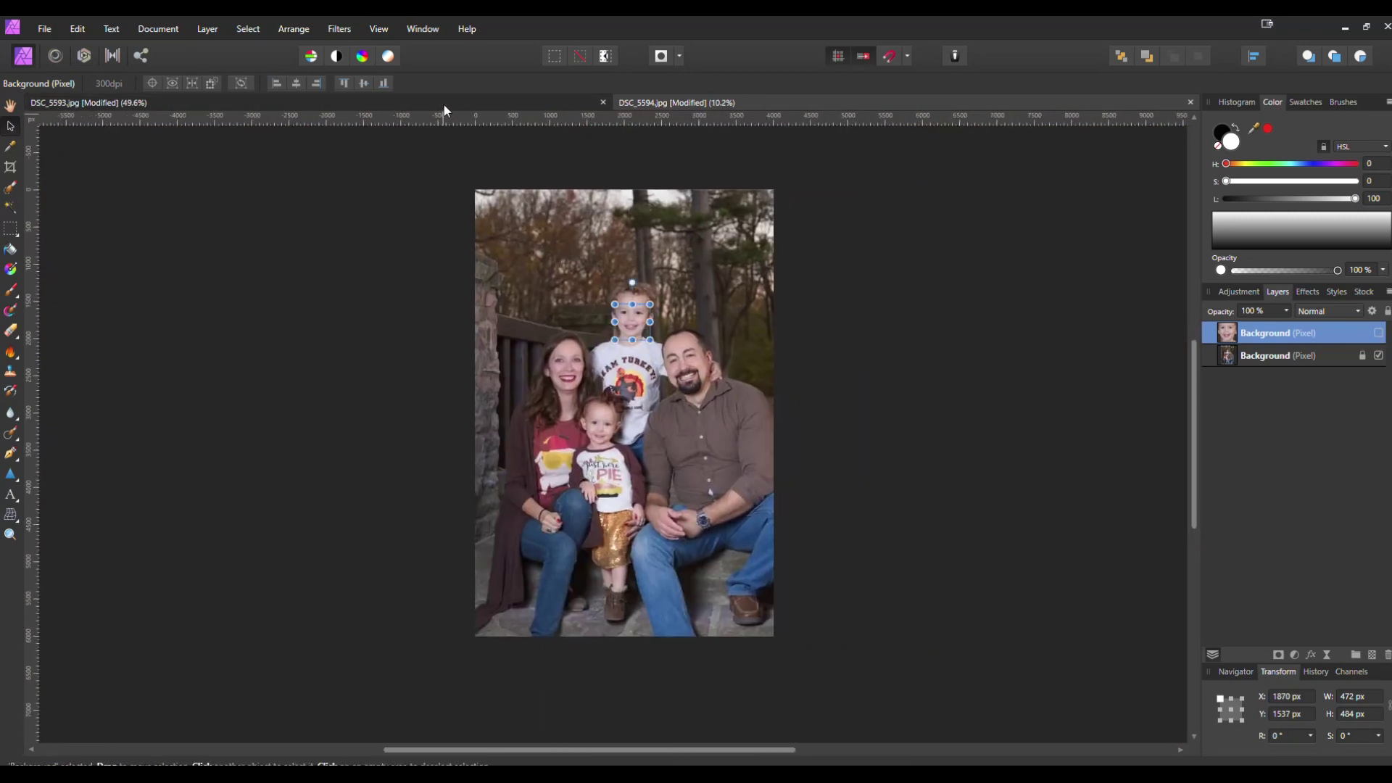
left_click(447, 101)
key("m")
scroll(716, 356, "down", 4)
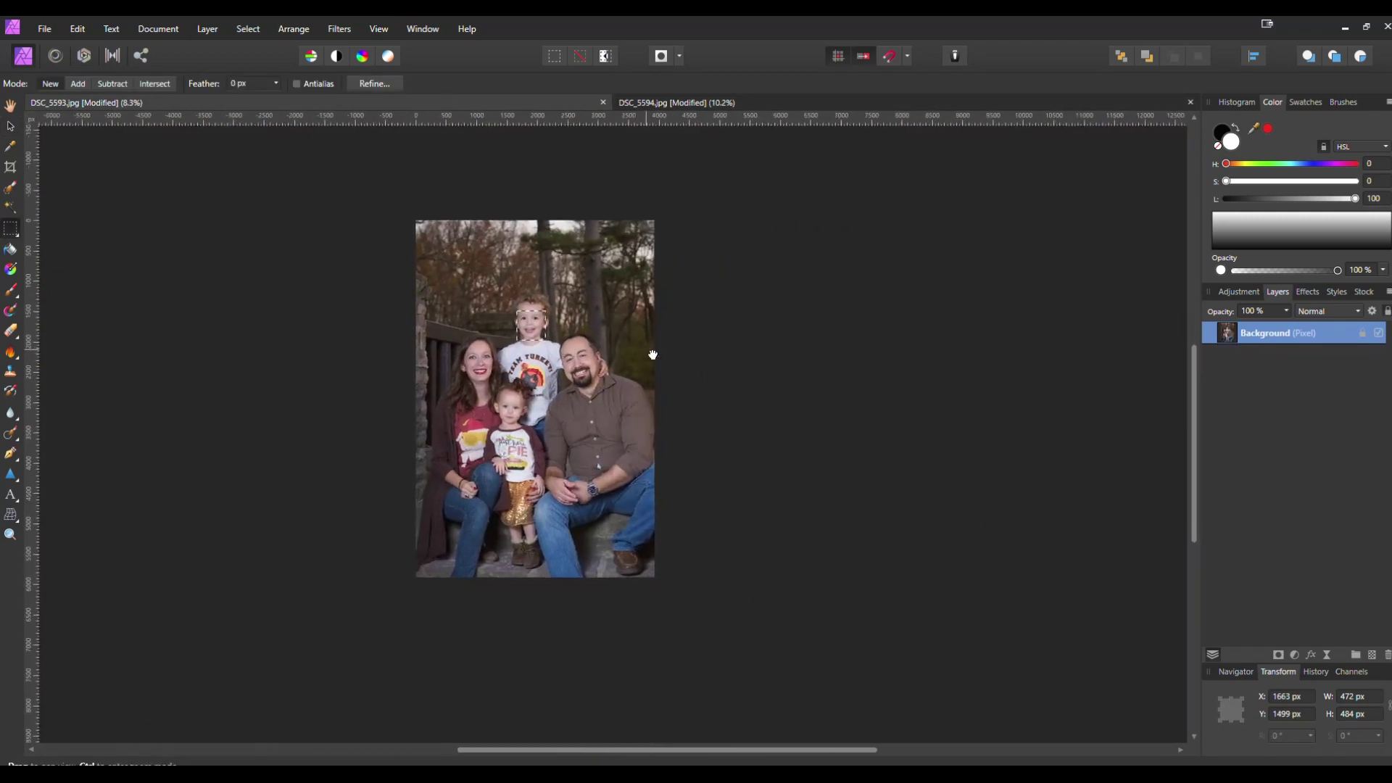
scroll(716, 355, "up", 2)
scroll(717, 355, "left", 1)
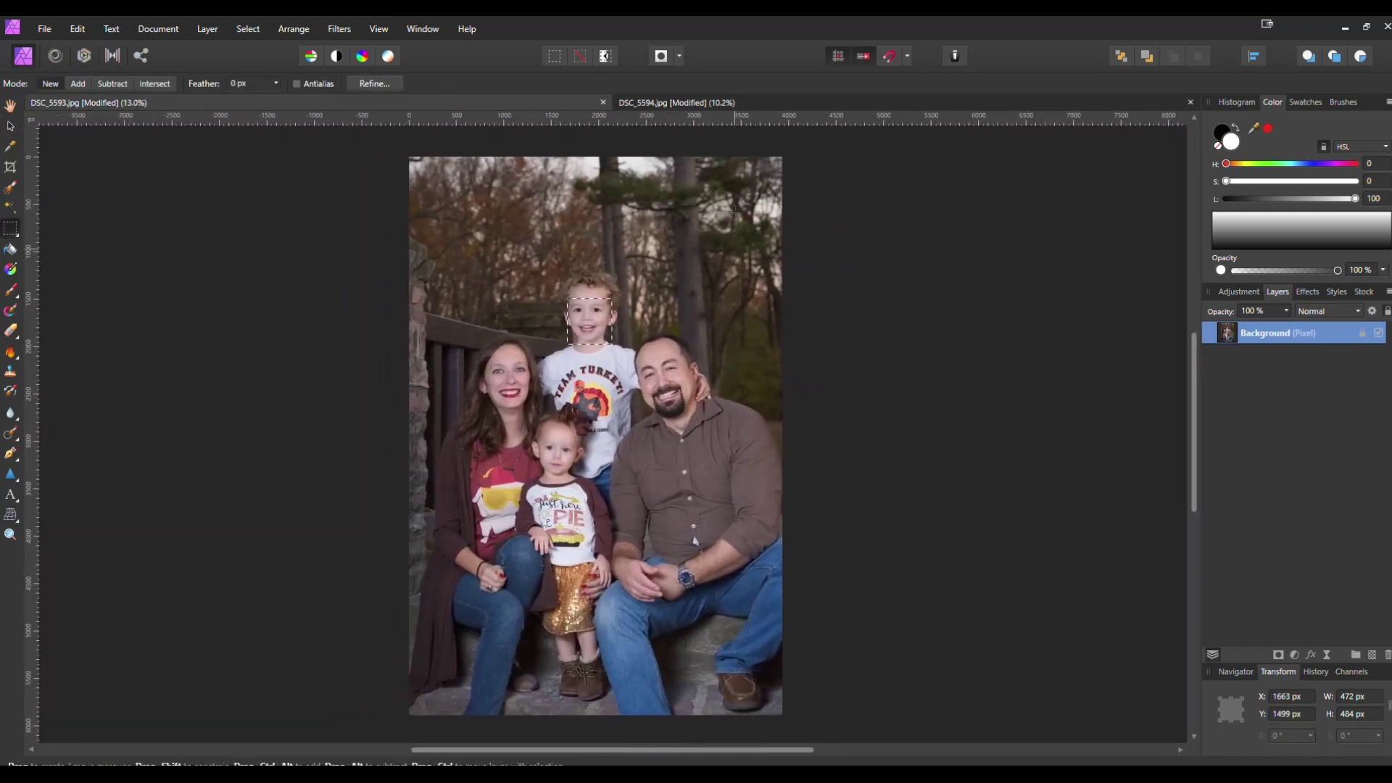
scroll(755, 102, "down", 1)
left_click(755, 104)
scroll(684, 254, "up", 1)
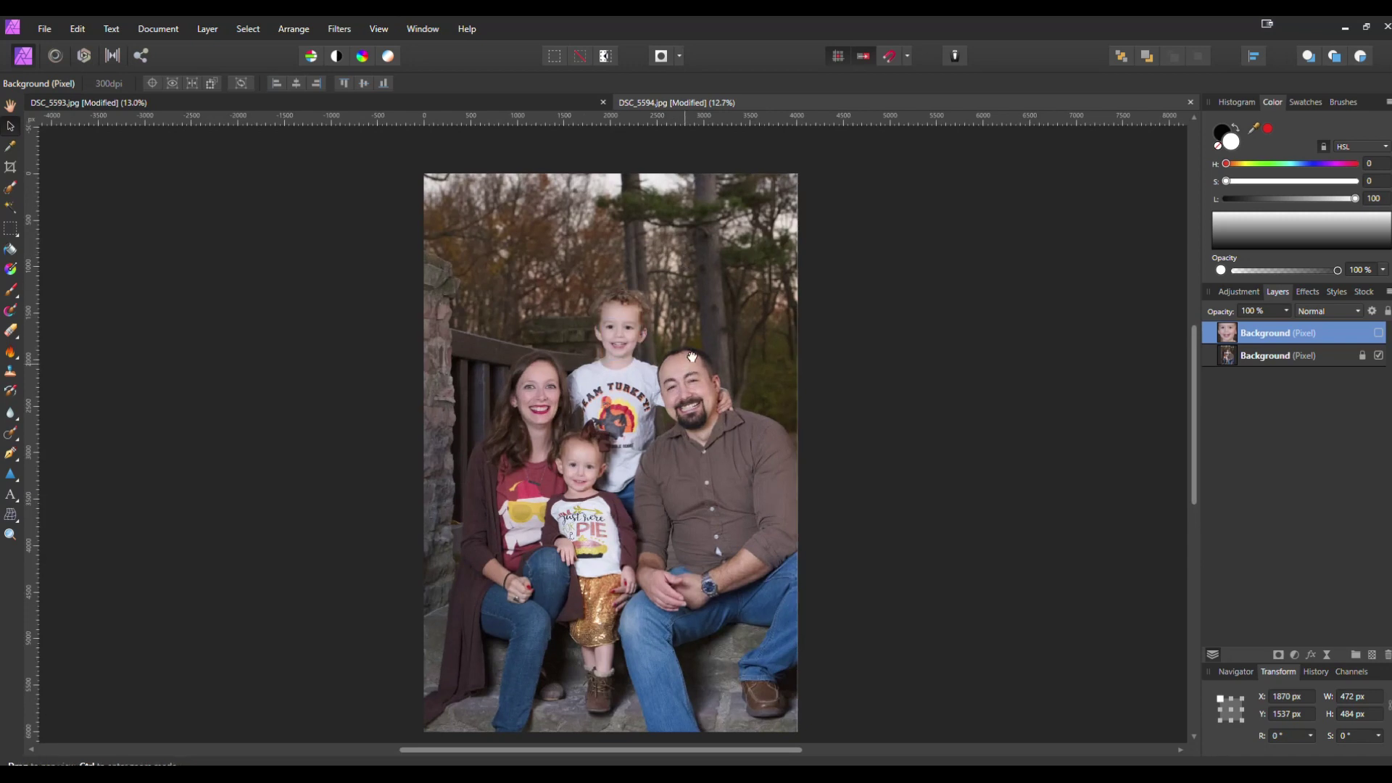
left_click(525, 99)
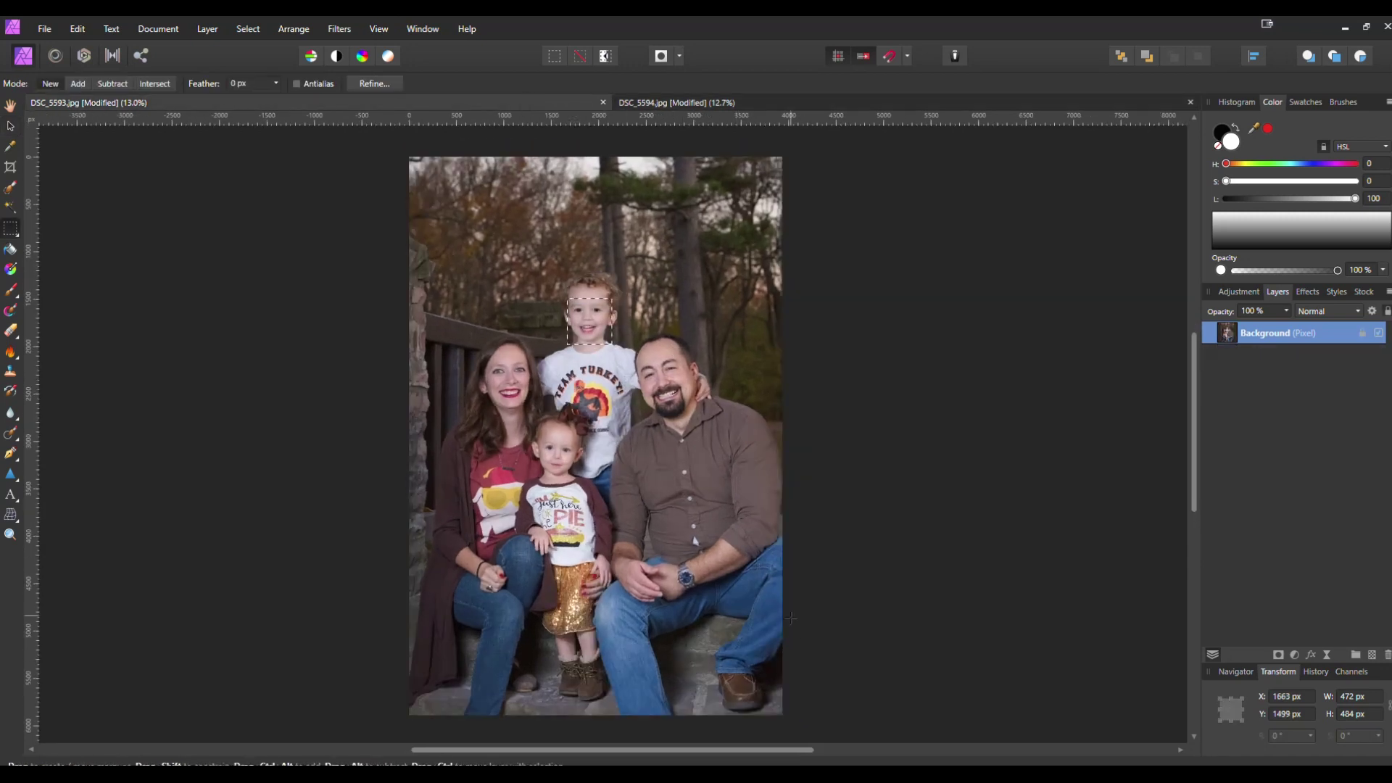
left_click(760, 102)
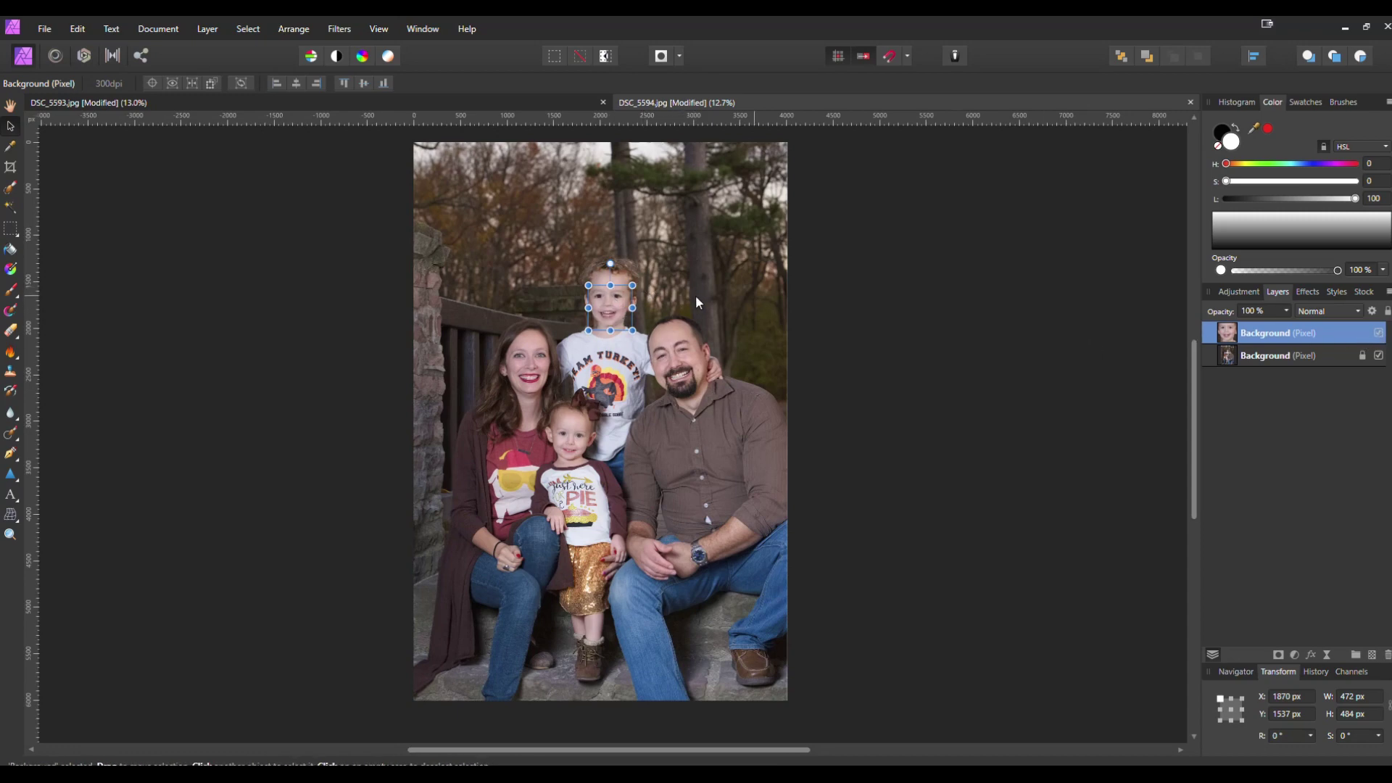
scroll(624, 299, "up", 3)
scroll(619, 305, "up", 2)
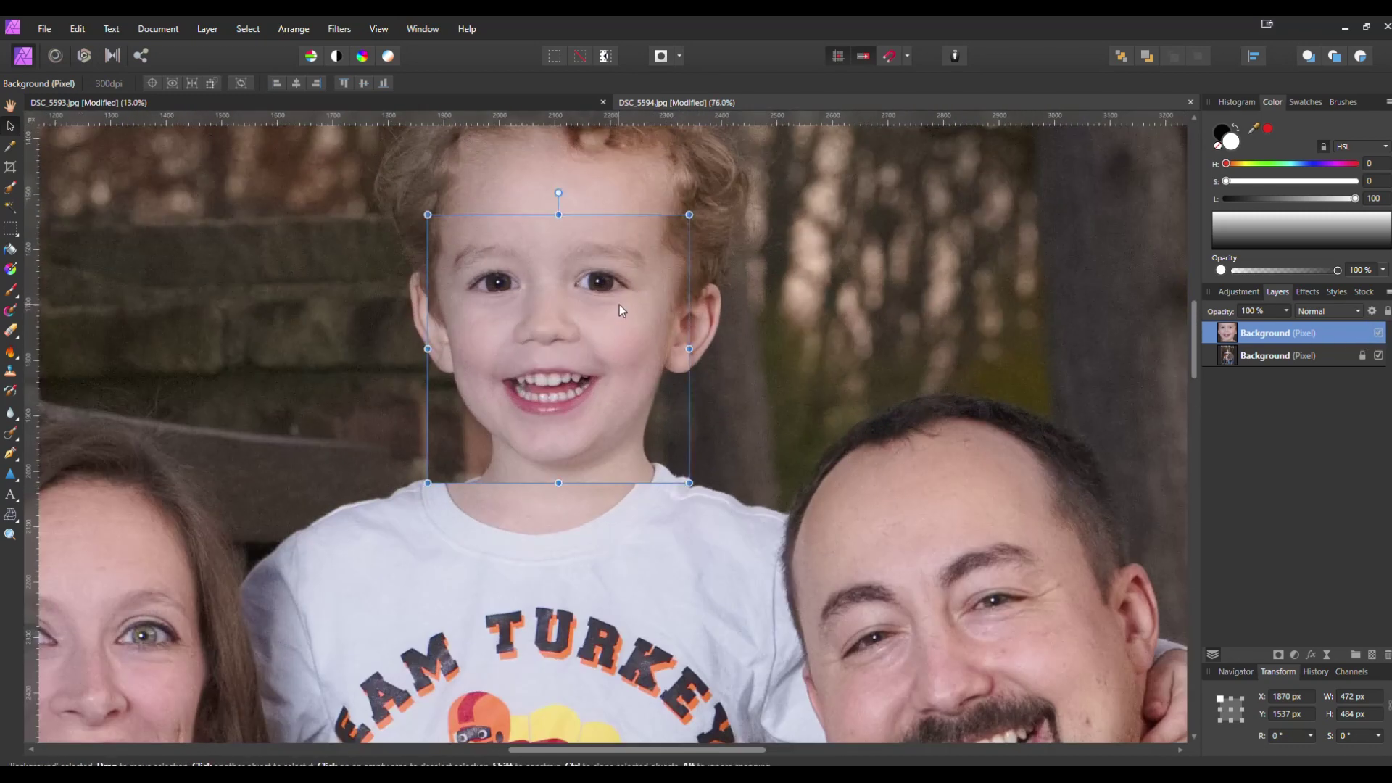
scroll(639, 303, "up", 2)
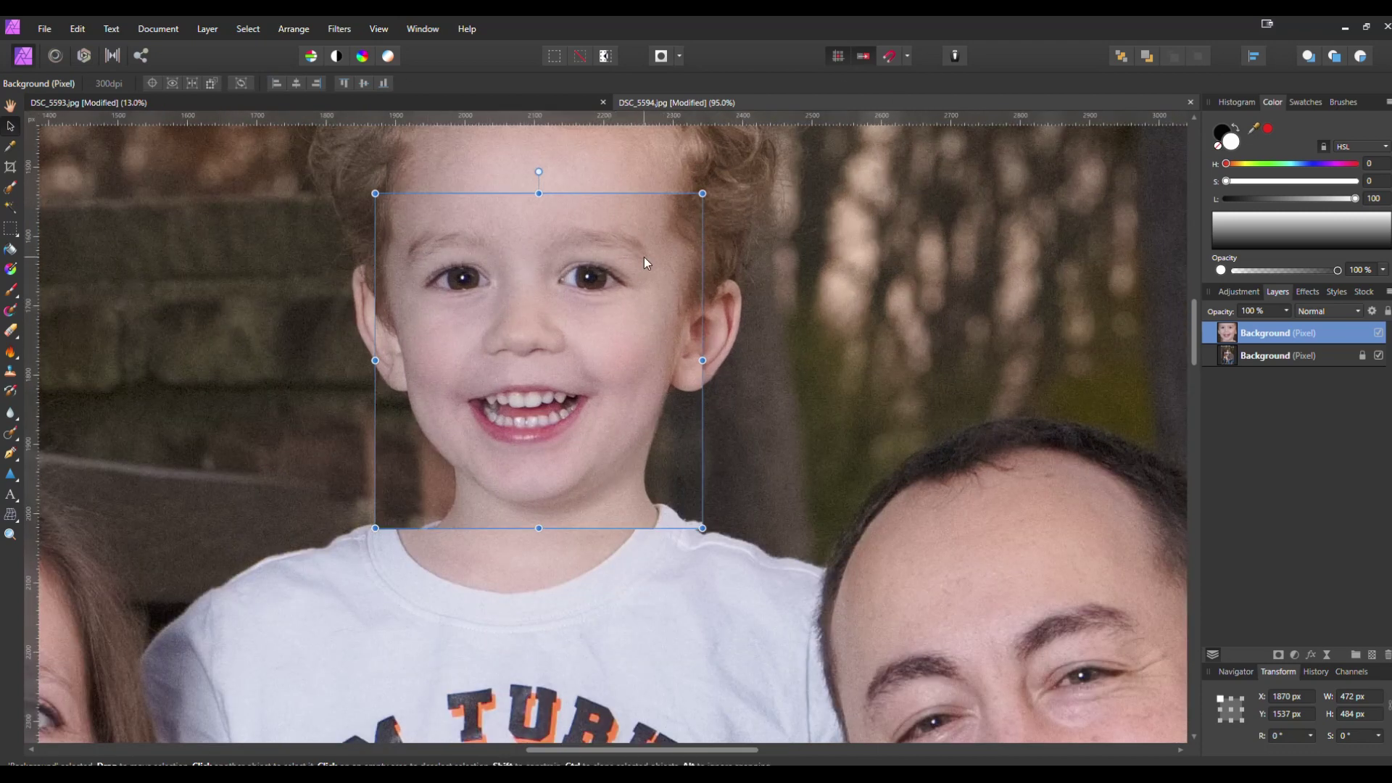
left_click(11, 290)
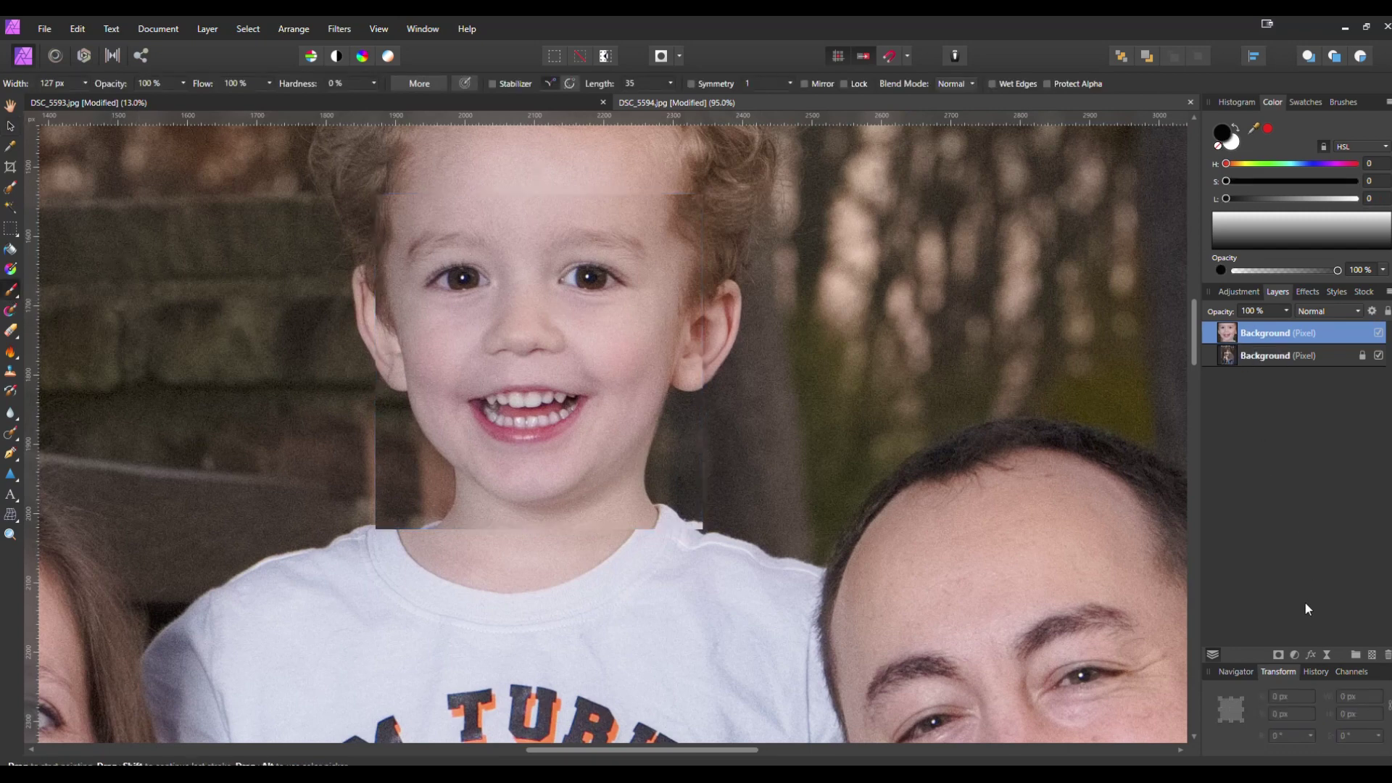
Step: Add a mask to the pasted face layer and select it for painting
left_click(1295, 655)
left_click(1278, 655)
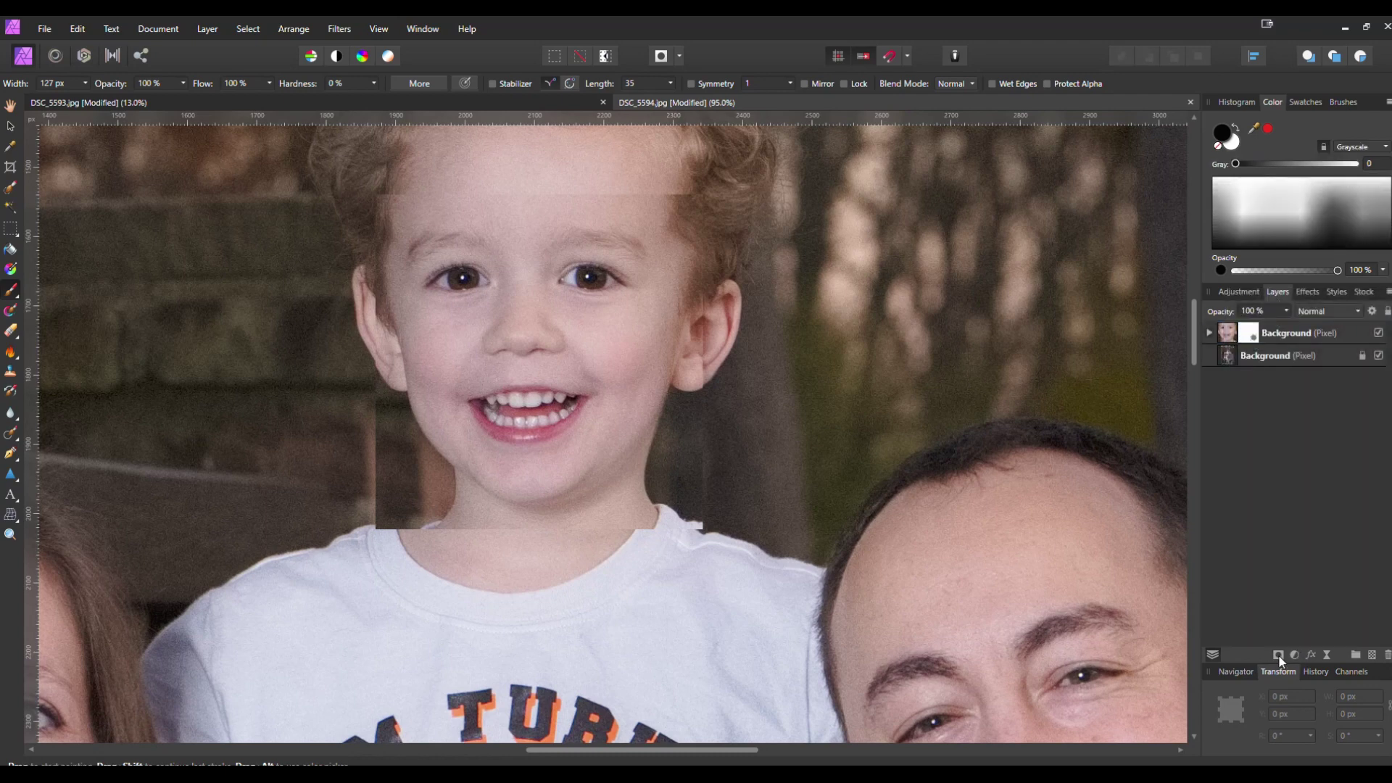
left_click(1208, 333)
left_click(1253, 359)
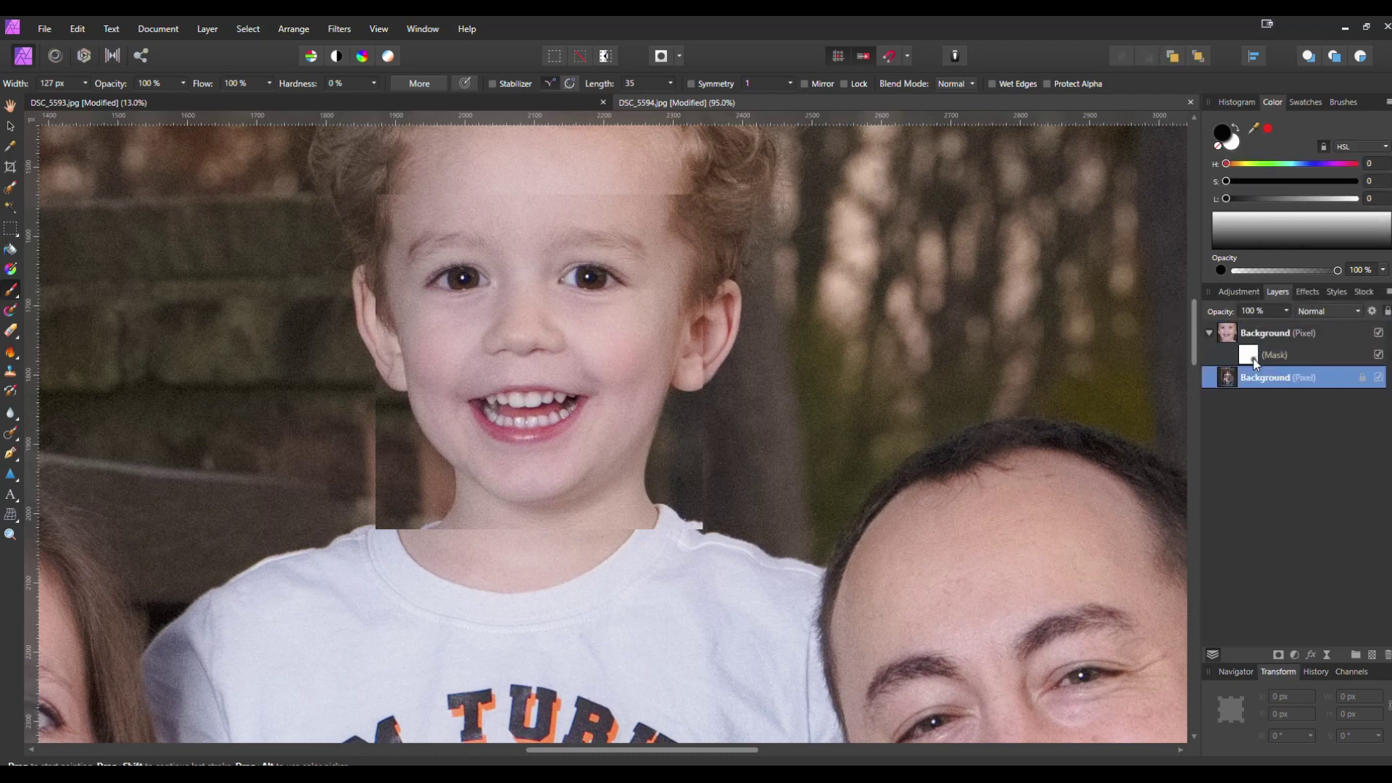
left_click(1253, 358)
Step: Paint away the patch edges at the chin, neck and right cheek with the underlying photo hidden
scroll(389, 414, "up", 3)
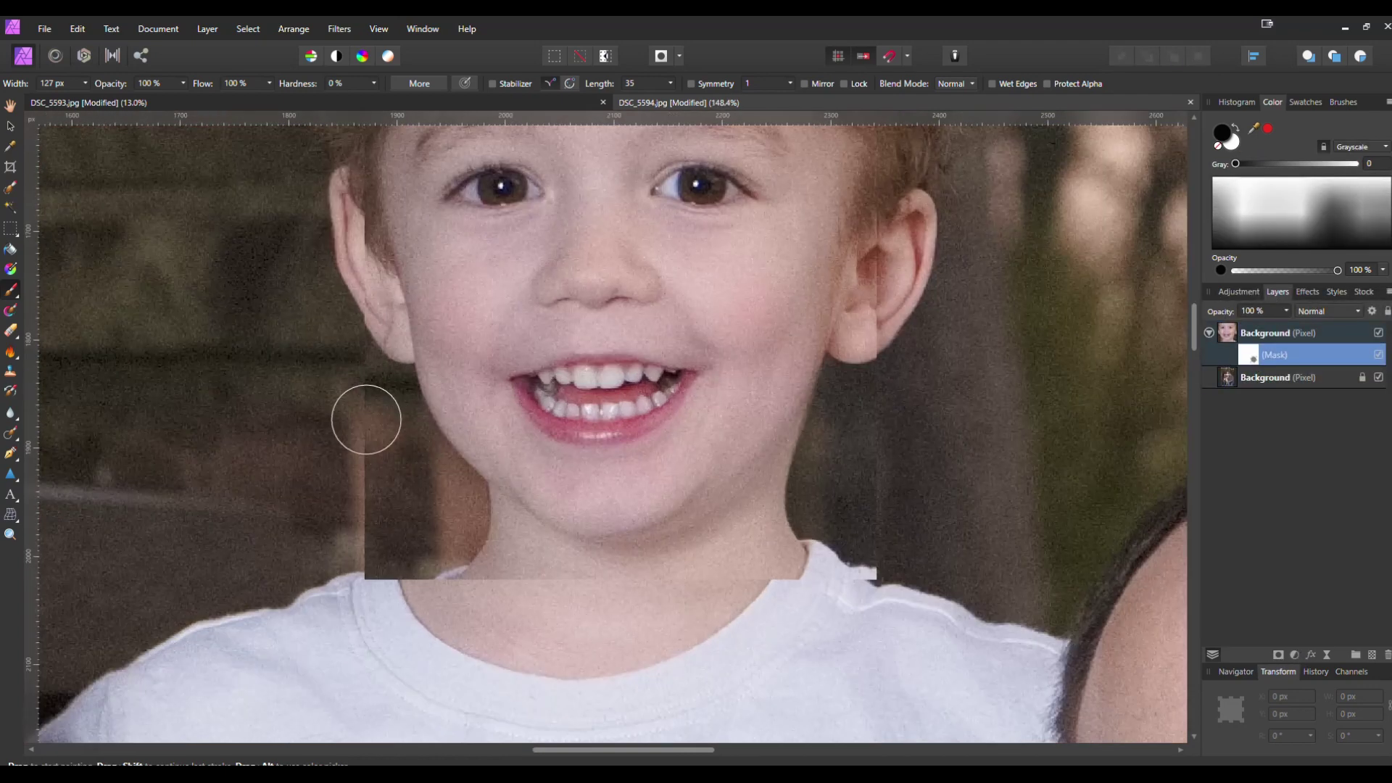
mouse_move(366, 419)
left_mouse_down()
mouse_move(320, 390)
mouse_move(385, 384)
mouse_move(451, 449)
mouse_move(533, 574)
mouse_move(365, 431)
mouse_move(464, 571)
mouse_move(400, 550)
mouse_move(388, 568)
mouse_move(377, 502)
mouse_move(529, 603)
mouse_move(843, 567)
mouse_move(971, 527)
left_mouse_up()
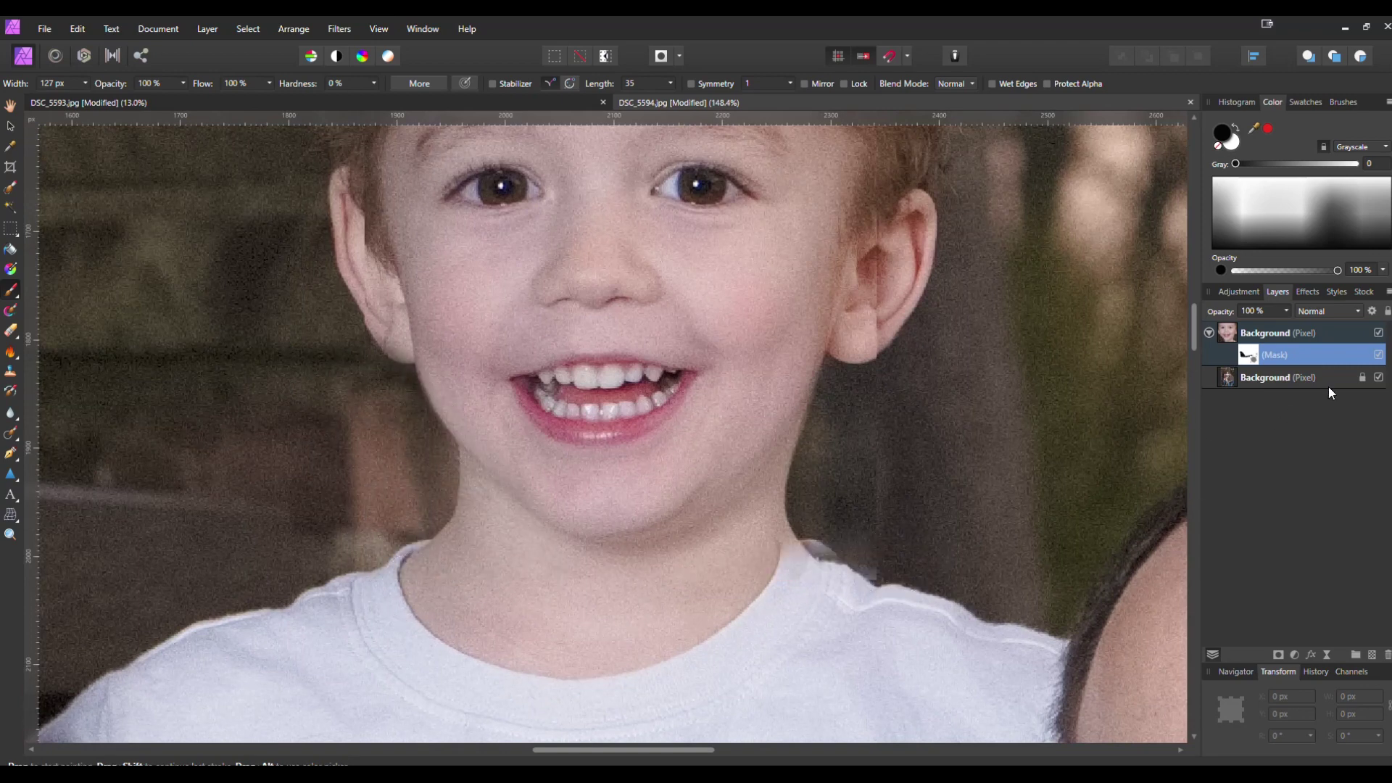
left_click(1379, 377)
mouse_move(1056, 488)
left_mouse_down()
mouse_move(832, 506)
mouse_move(811, 521)
mouse_move(802, 501)
mouse_move(652, 569)
mouse_move(592, 555)
mouse_move(575, 565)
mouse_move(714, 509)
mouse_move(829, 427)
mouse_move(936, 390)
mouse_move(885, 472)
left_mouse_up()
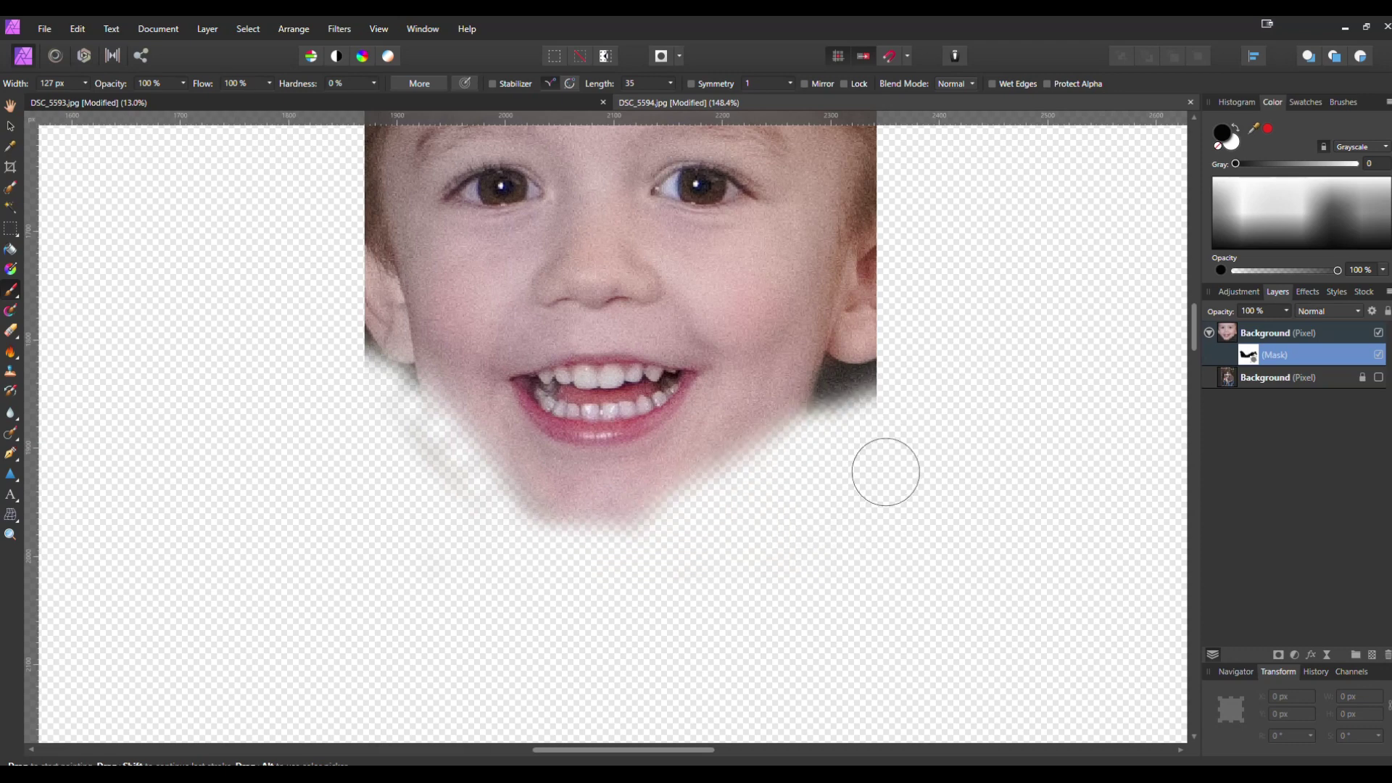
scroll(886, 472, "up", 2)
mouse_move(883, 568)
left_mouse_down()
mouse_move(864, 432)
mouse_move(811, 472)
mouse_move(831, 396)
mouse_move(824, 171)
mouse_move(675, 146)
mouse_move(357, 202)
mouse_move(305, 377)
mouse_move(329, 459)
mouse_move(472, 700)
mouse_move(725, 653)
mouse_move(786, 463)
mouse_move(816, 259)
mouse_move(599, 177)
mouse_move(407, 193)
mouse_move(823, 213)
mouse_move(830, 417)
mouse_move(792, 450)
mouse_move(783, 432)
mouse_move(781, 520)
mouse_move(711, 650)
mouse_move(390, 645)
mouse_move(372, 414)
mouse_move(335, 242)
mouse_move(481, 177)
mouse_move(551, 181)
left_mouse_up()
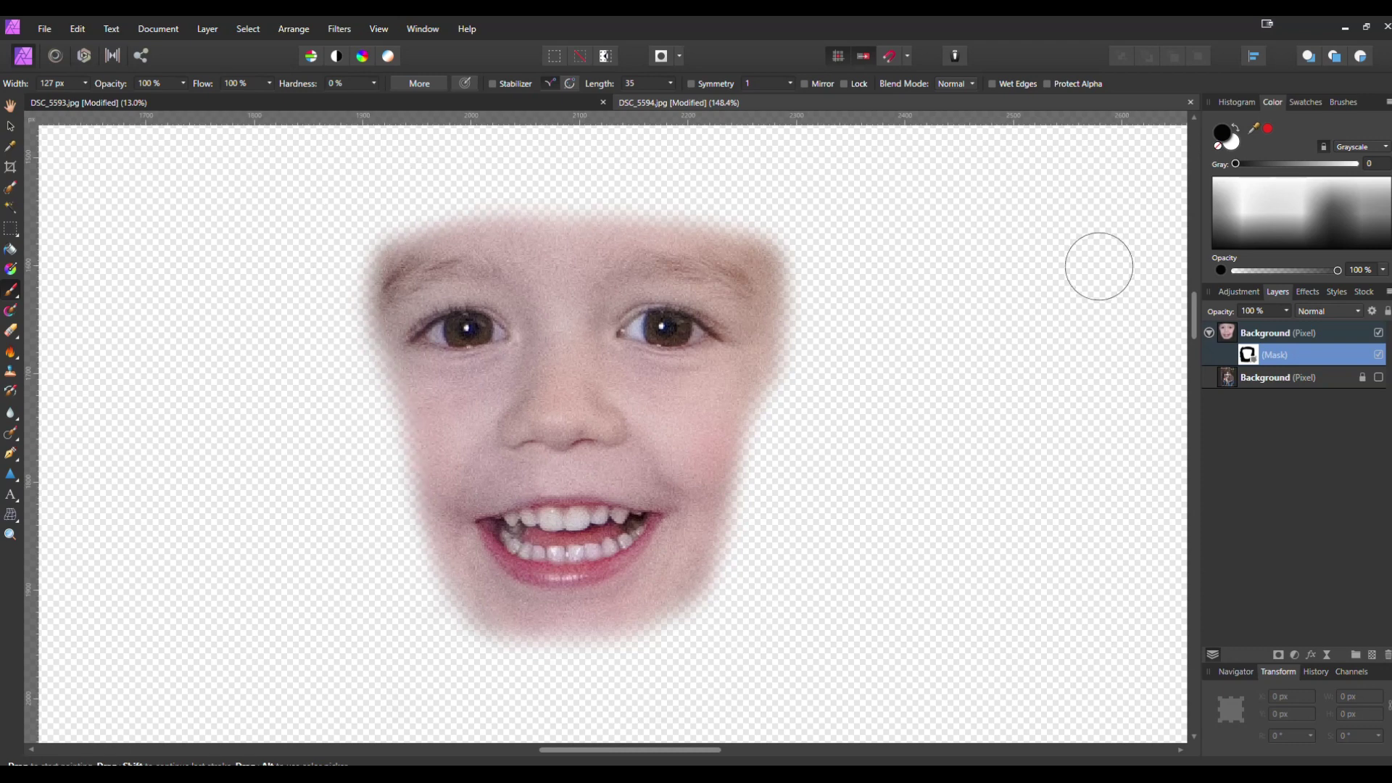
left_click(1379, 378)
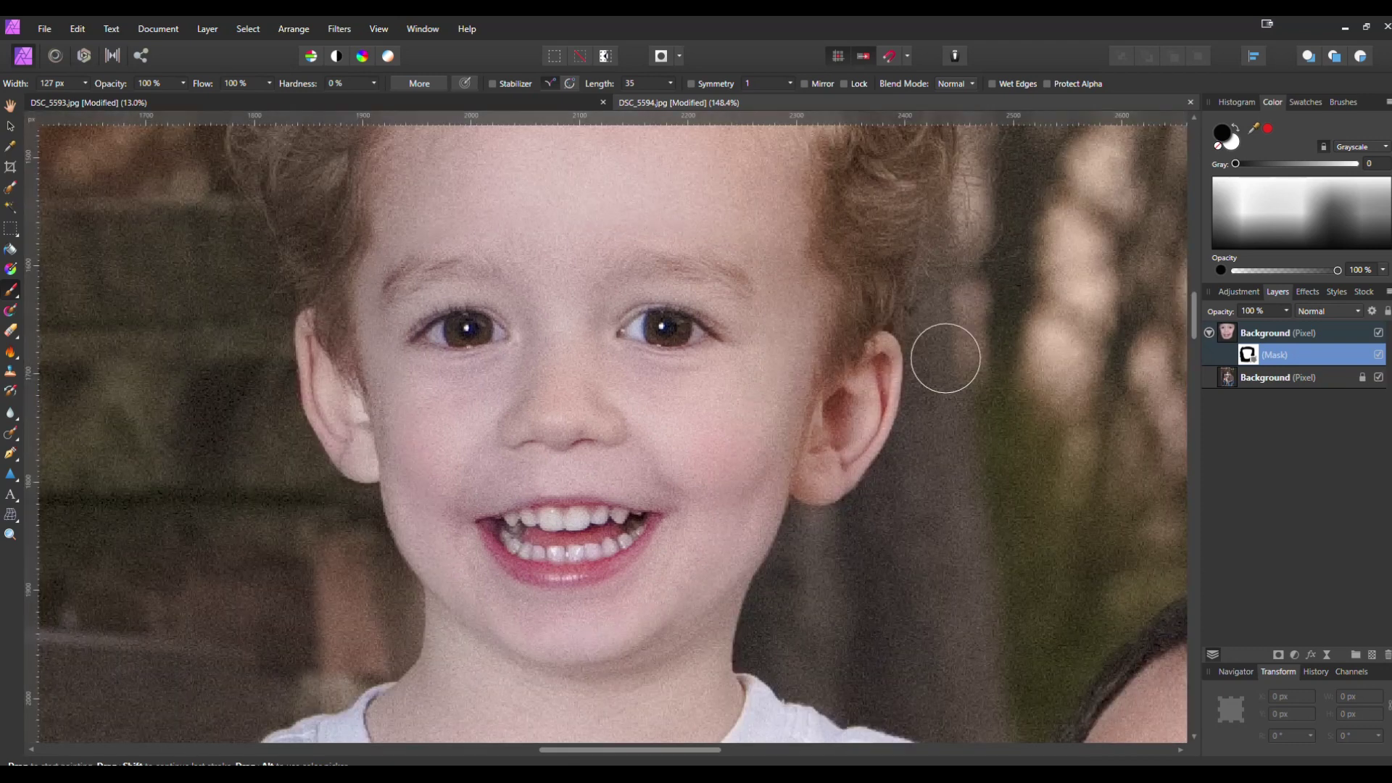
Step: Turn the original photo layer off and on to check the masked face
scroll(942, 355, "down", 5)
scroll(993, 371, "up", 2)
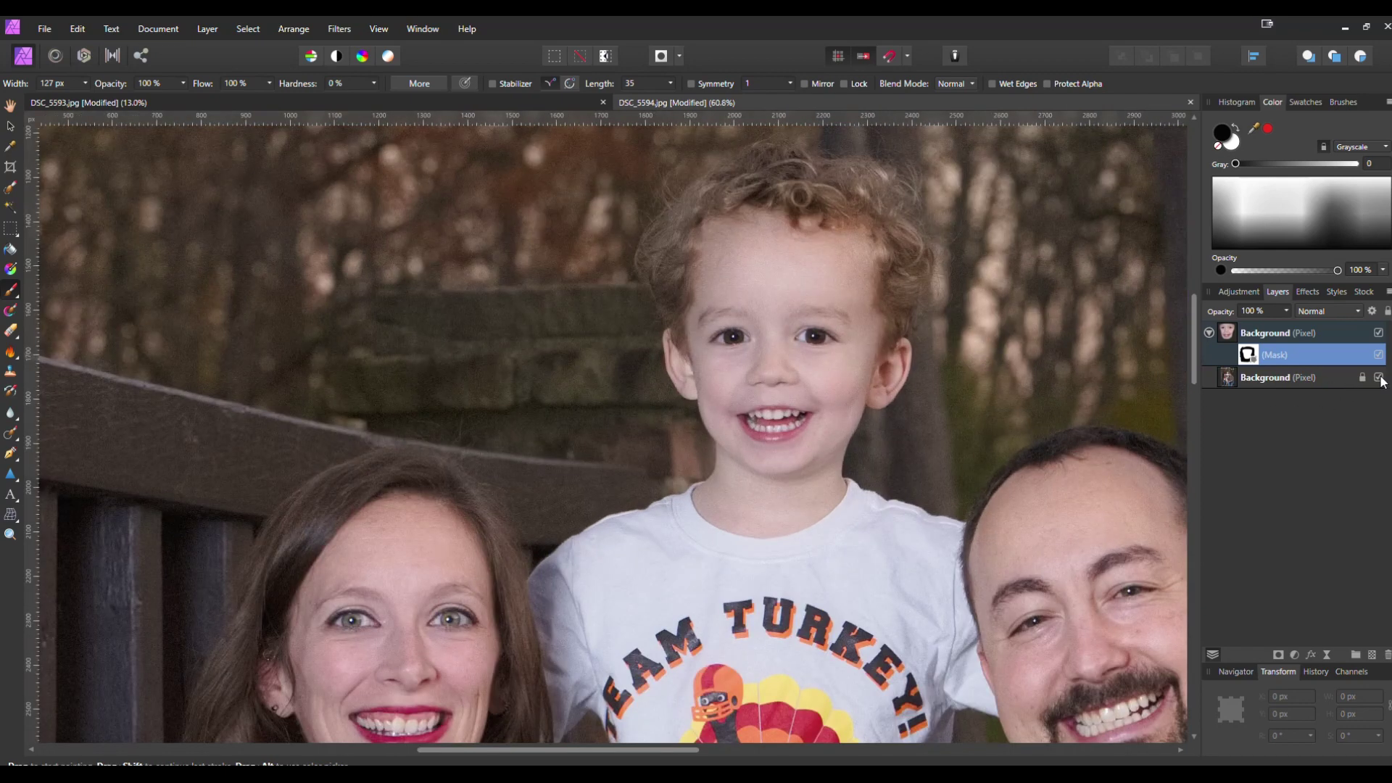
left_click(1378, 378)
left_click(1379, 377)
Step: Toggle the pasted face repeatedly to compare the boy with and without it
left_click(1378, 333)
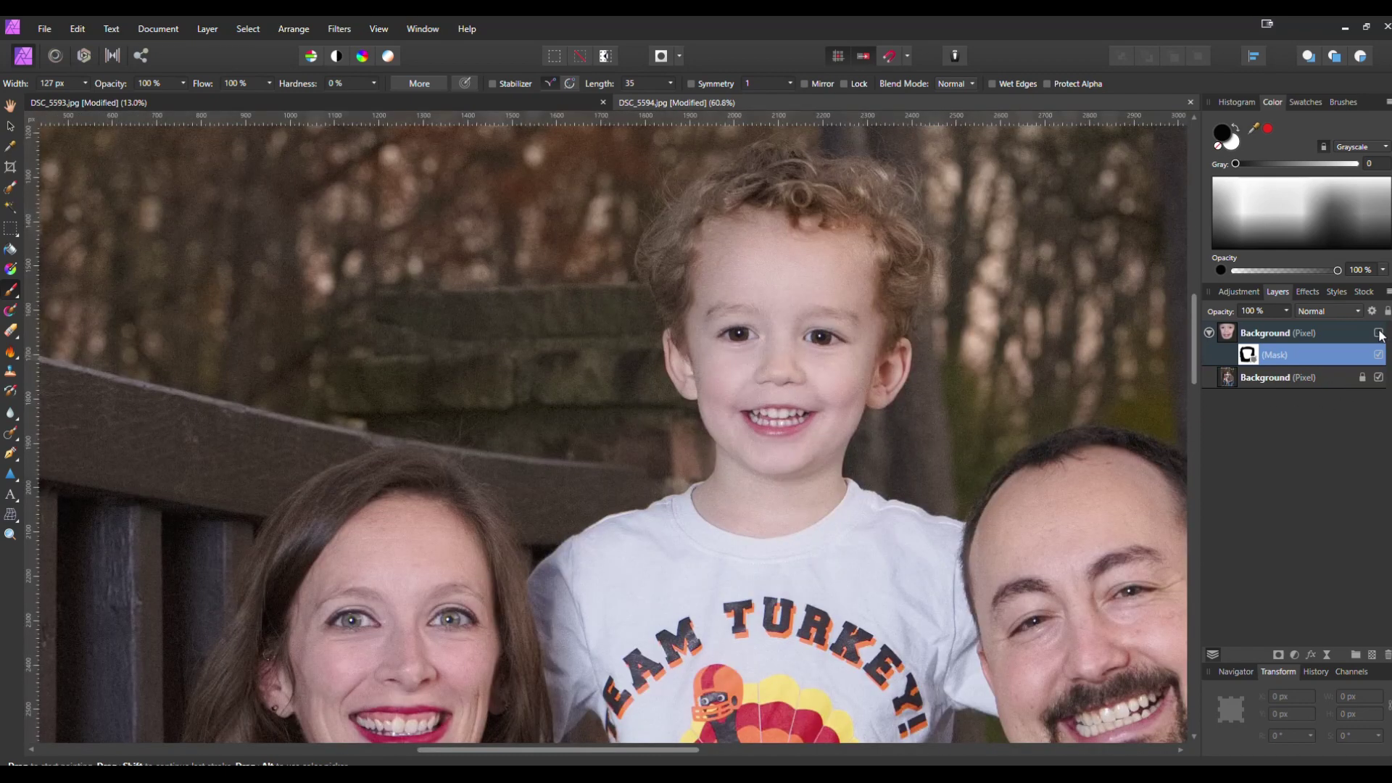
left_click(1379, 333)
left_click(1378, 333)
left_click(1378, 333)
left_click(1378, 333)
left_click(1379, 333)
left_click(1379, 333)
left_click(1378, 333)
left_click(1379, 333)
left_click(1379, 333)
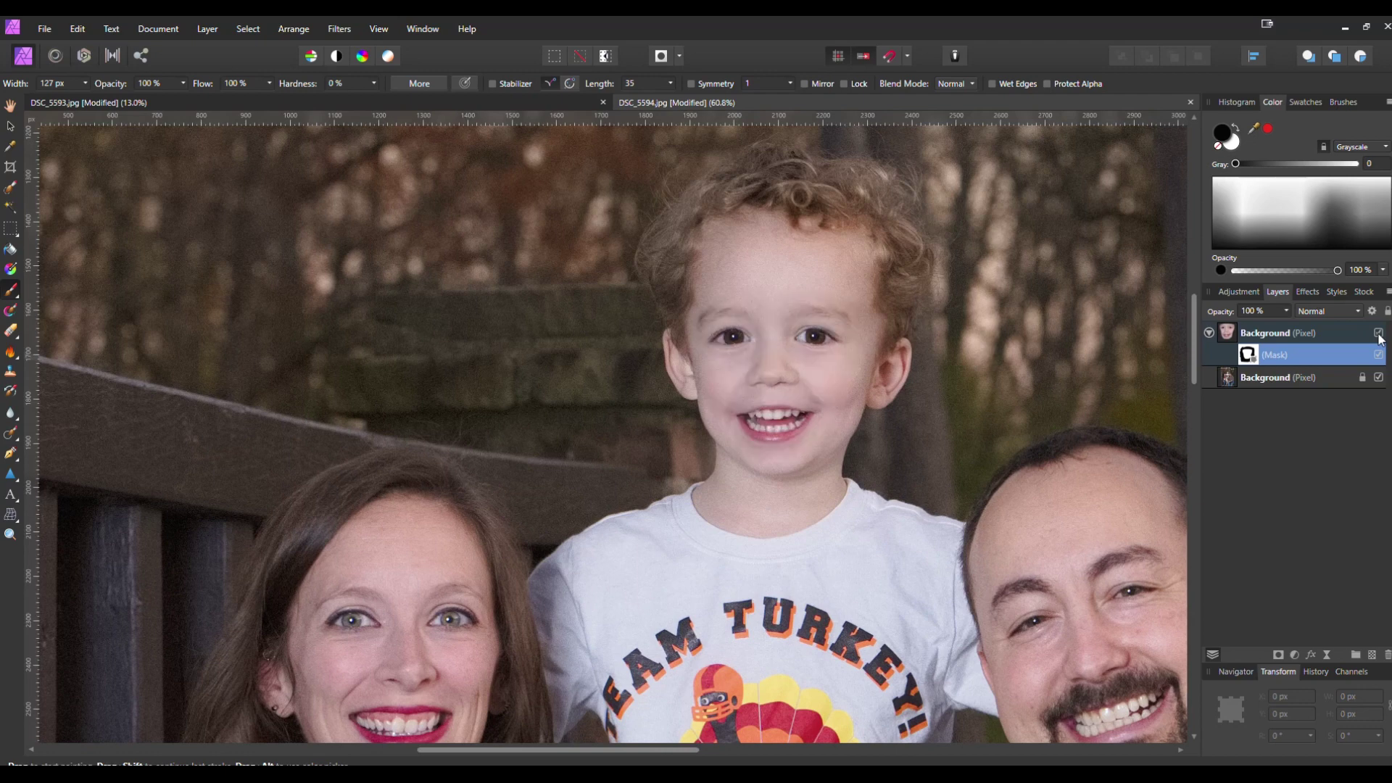
left_click(1378, 333)
left_click(1378, 335)
left_click(1378, 334)
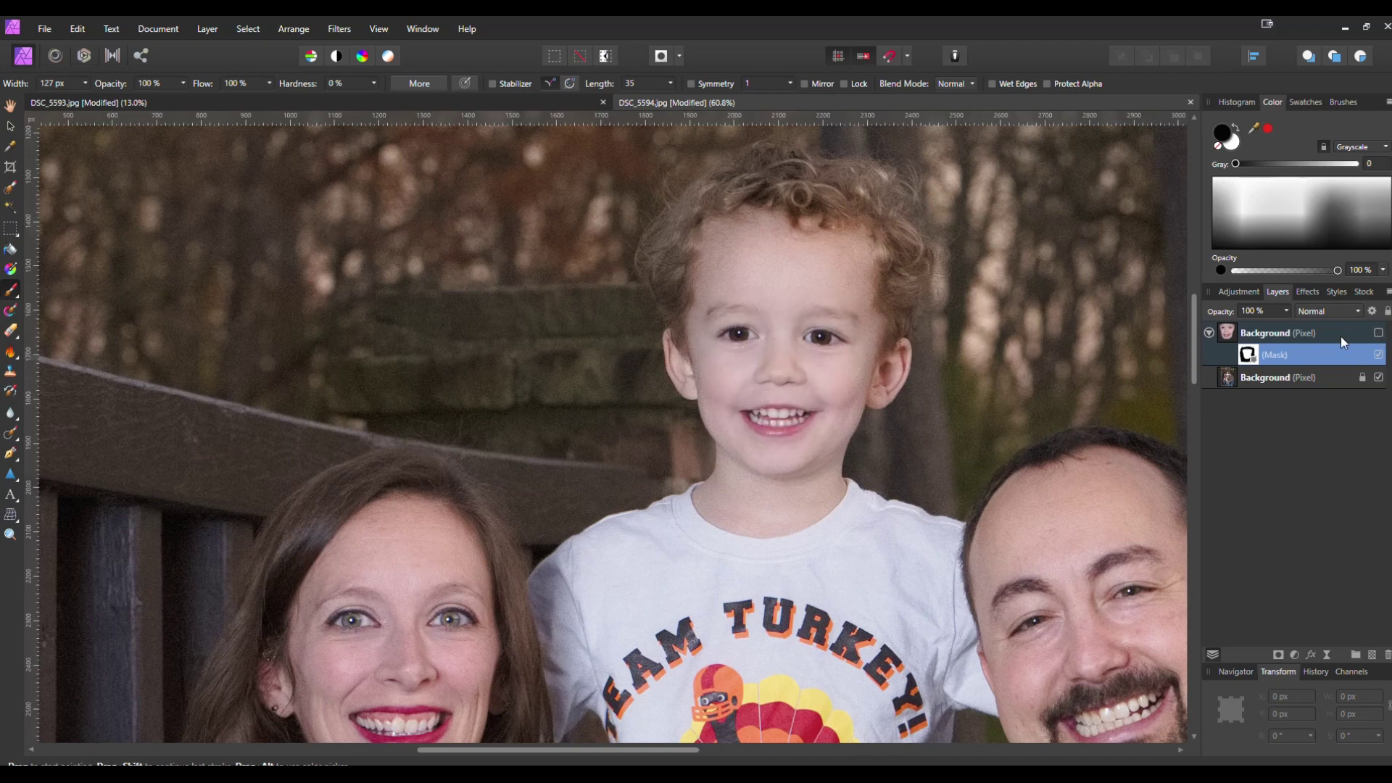
left_click(1378, 334)
left_click(1379, 334)
left_click(1379, 334)
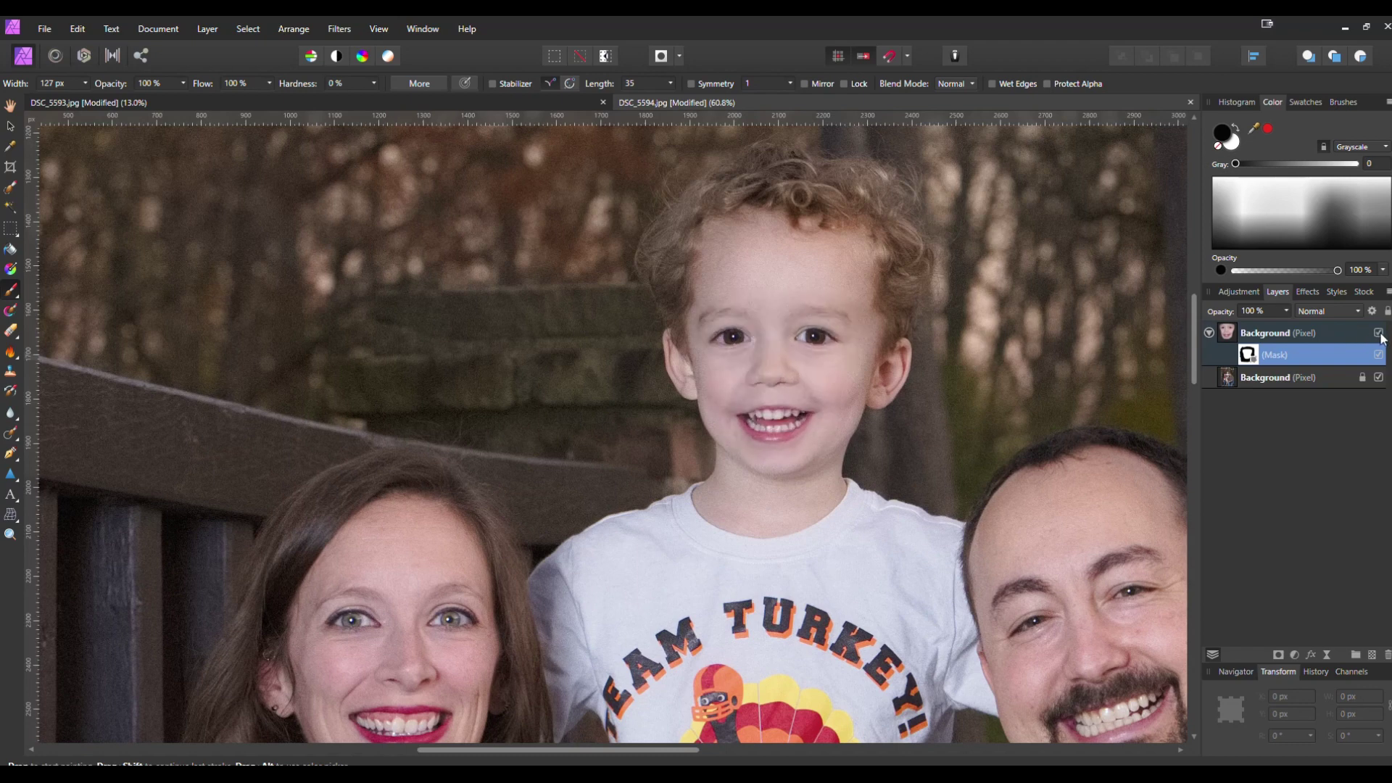
left_click(1379, 335)
left_click(1379, 334)
left_click(10, 126)
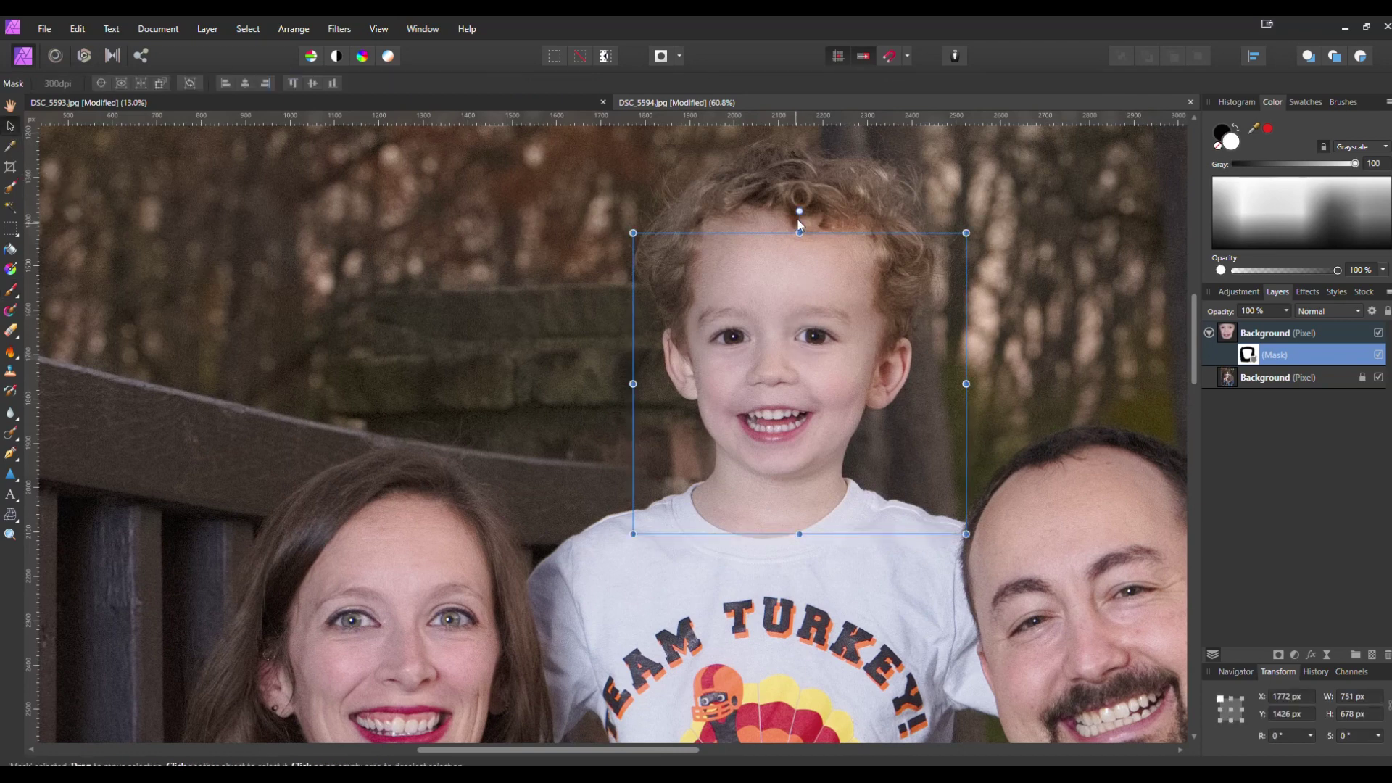
Step: Rotate the pasted face pixel layer, not its mask, to about -5° to match the boy's head
left_click_drag(801, 211, 812, 211)
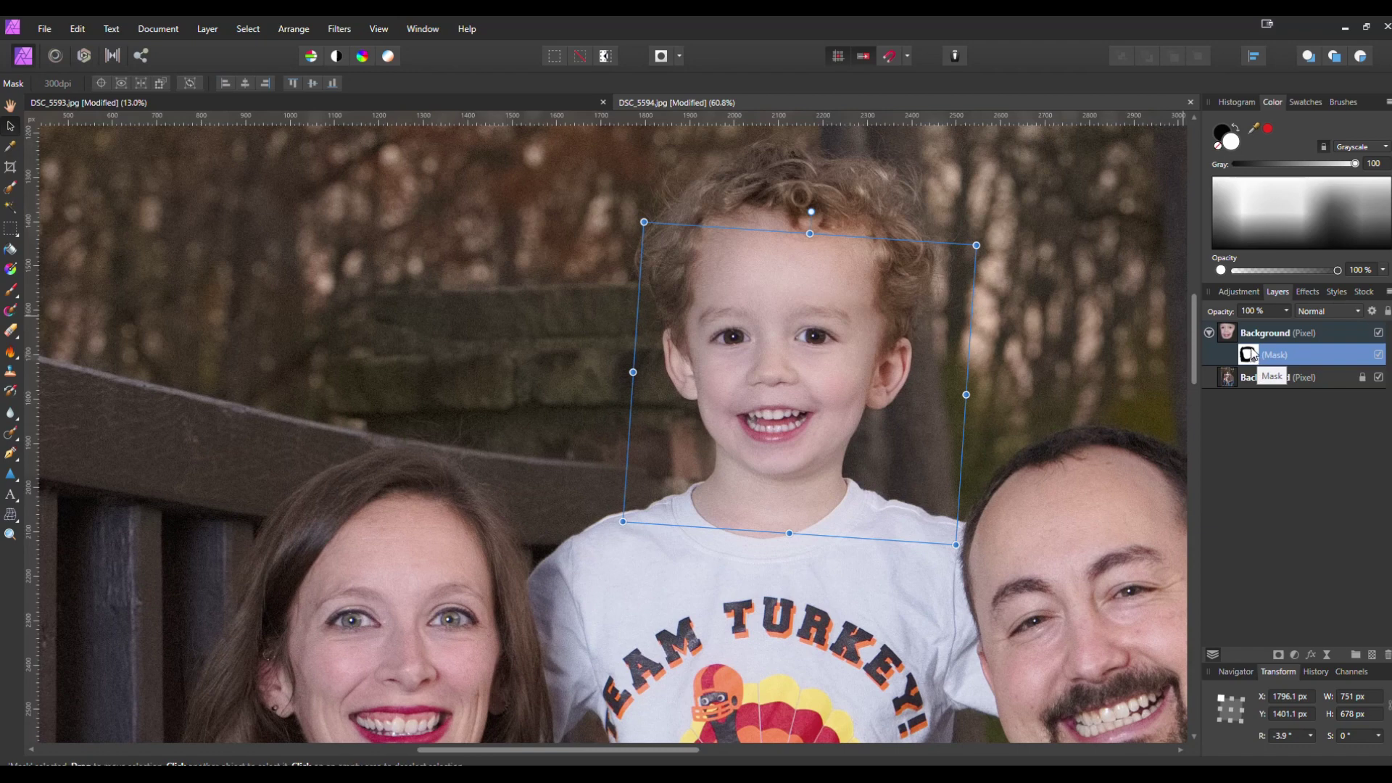
key("ctrl+z")
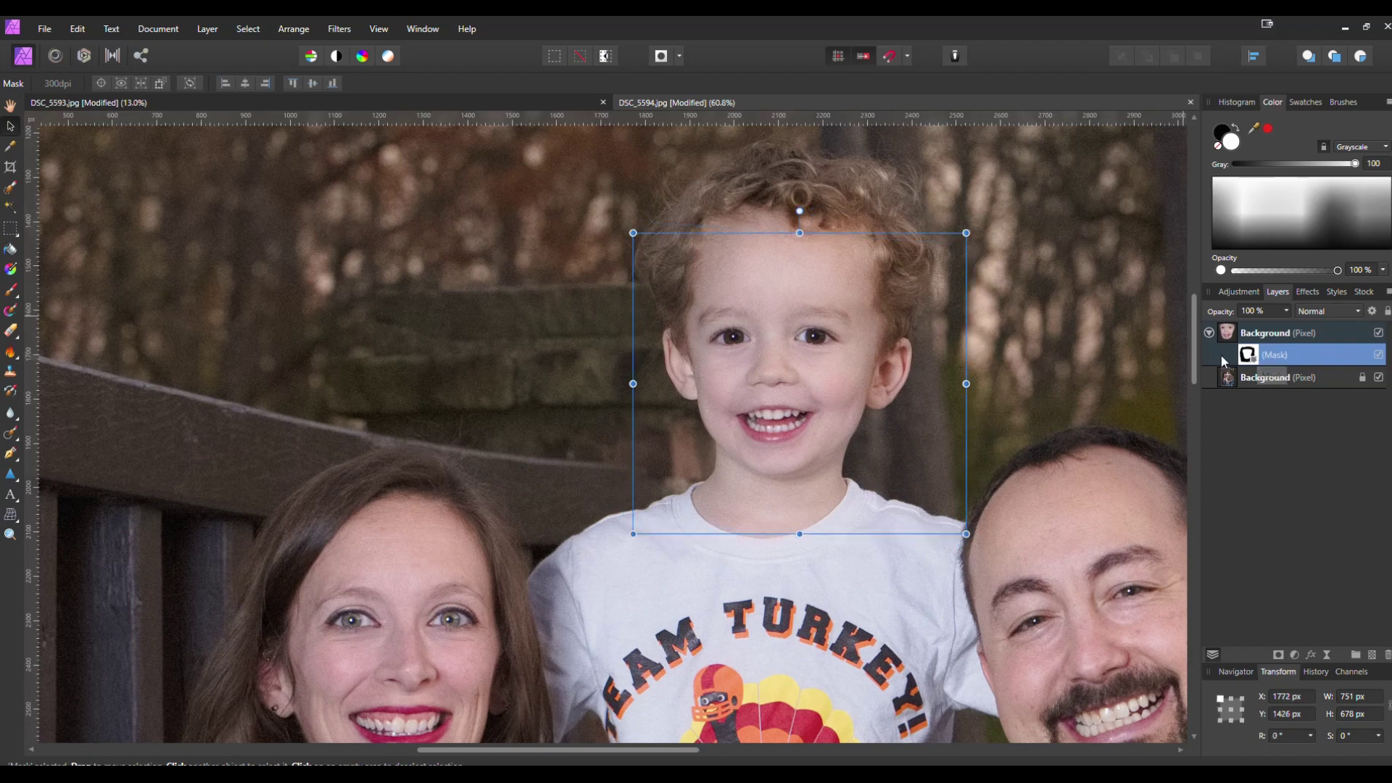
left_click(1231, 335)
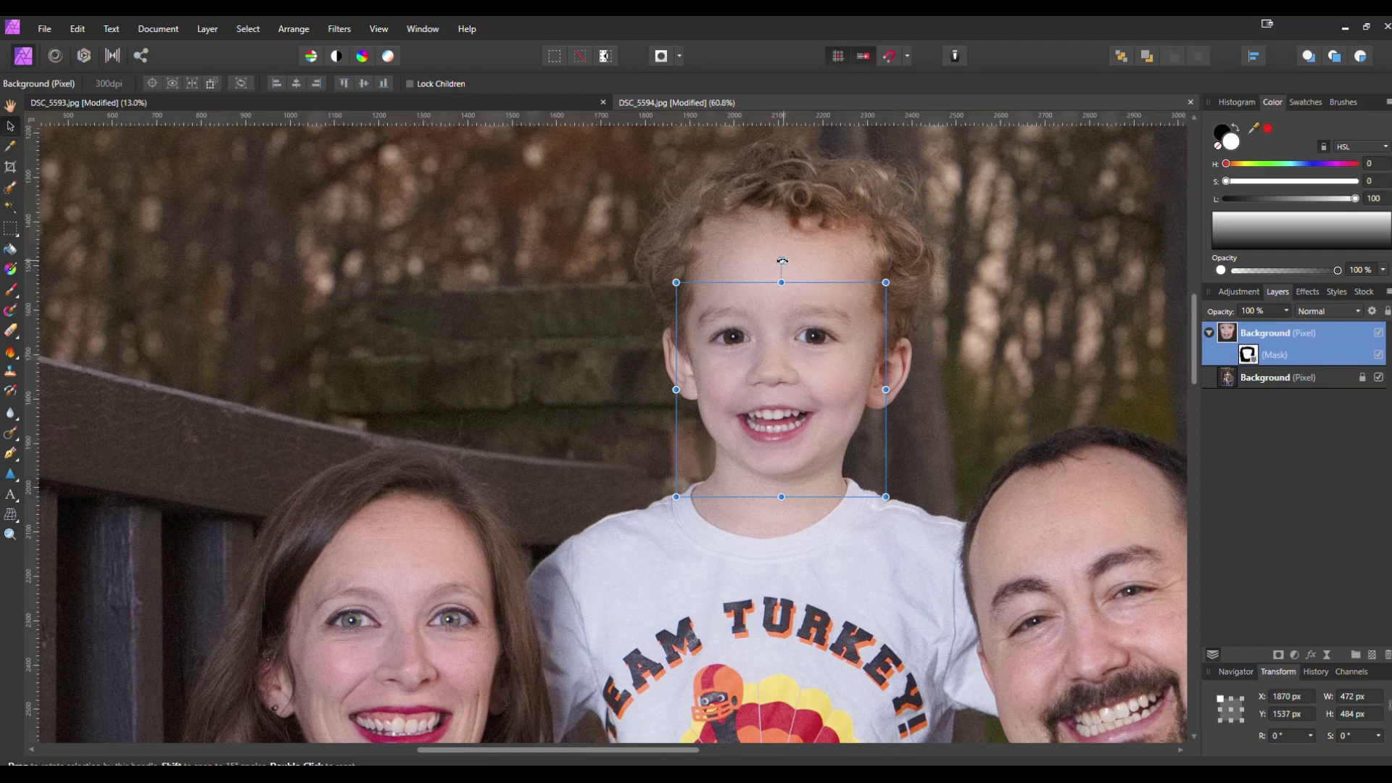
left_click_drag(782, 261, 793, 261)
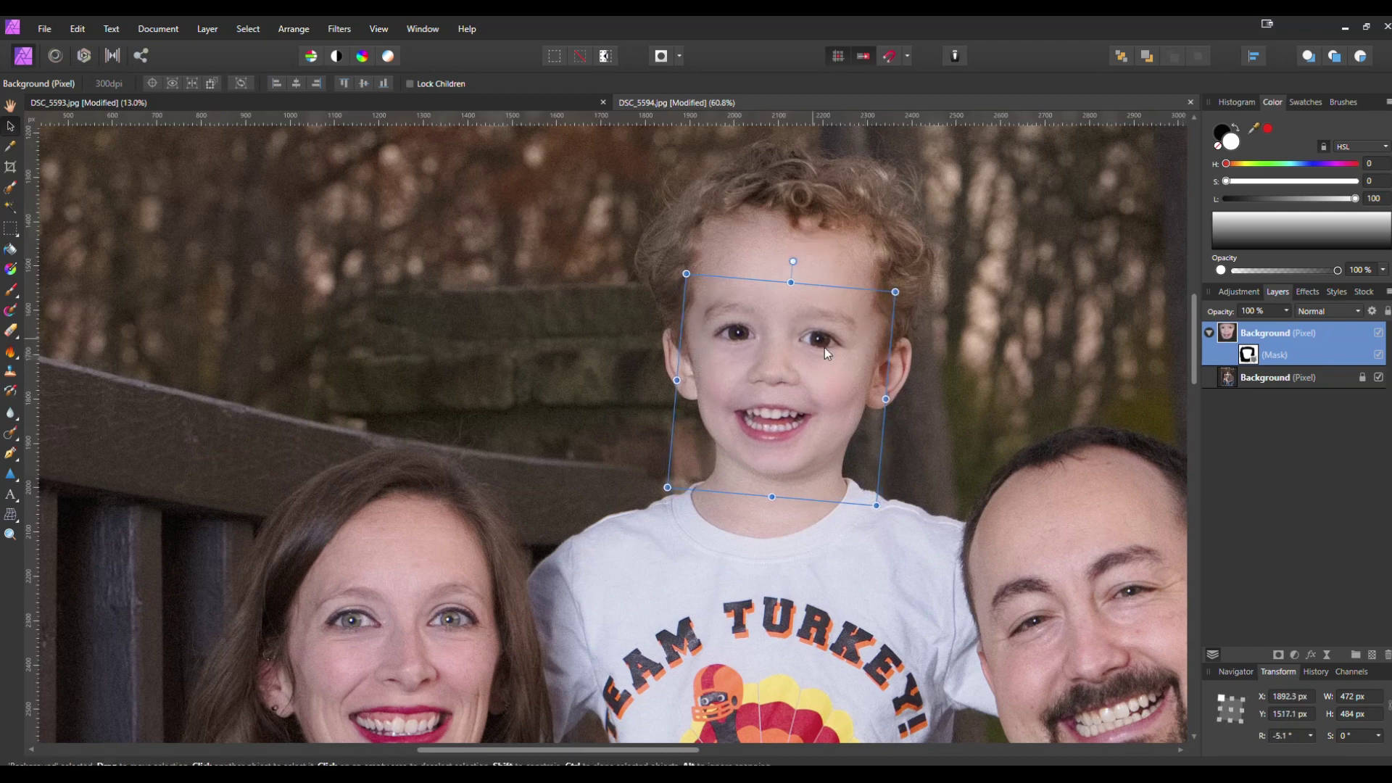
Step: Toggle the new face on and off to compare, then select the original photo layer
left_click(1379, 334)
left_click(1379, 334)
left_click(1379, 334)
left_click(1379, 334)
left_click(1379, 334)
left_click(1379, 333)
left_click(1379, 333)
left_click(1380, 333)
left_click(1028, 341)
scroll(821, 431, "up", 3)
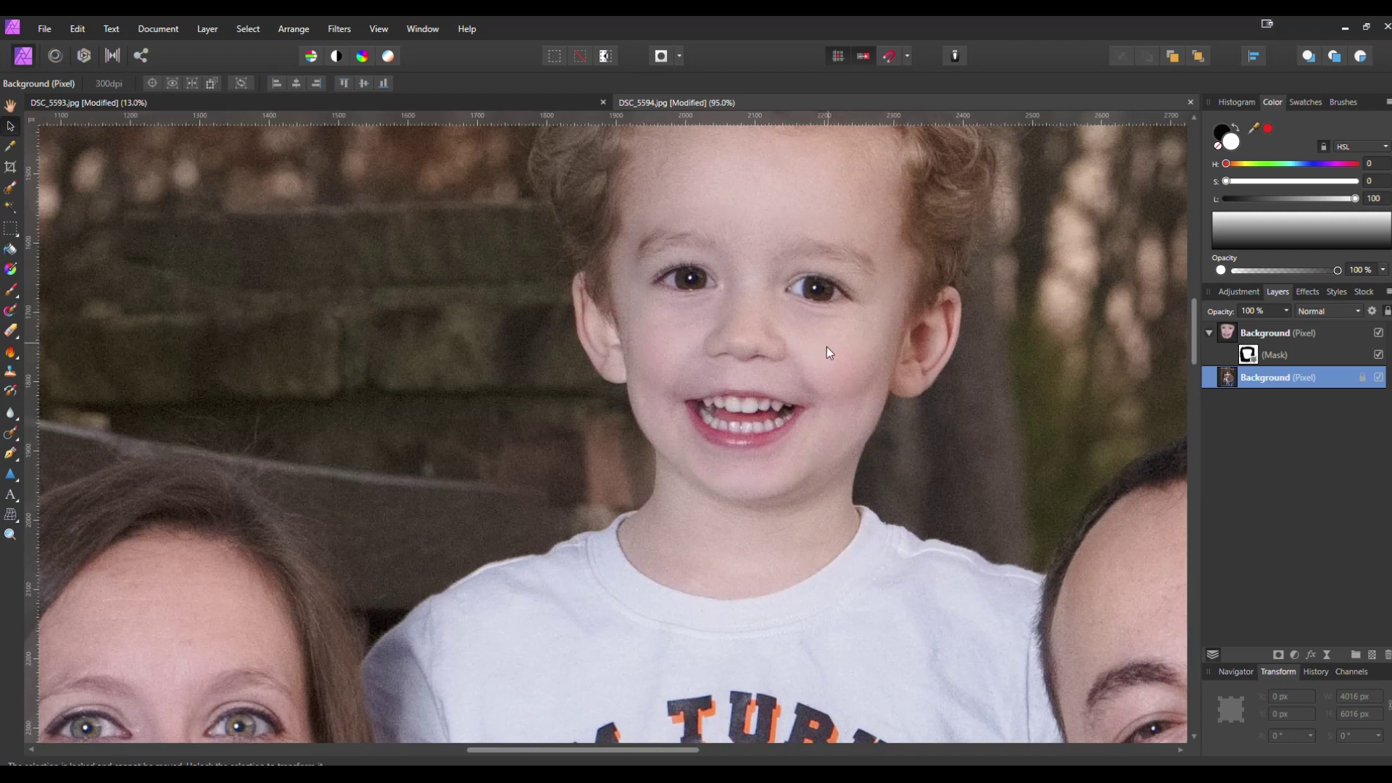
Step: Zoom in on the boy's face and toggle the pasted face repeatedly to compare
scroll(921, 357, "down", 3)
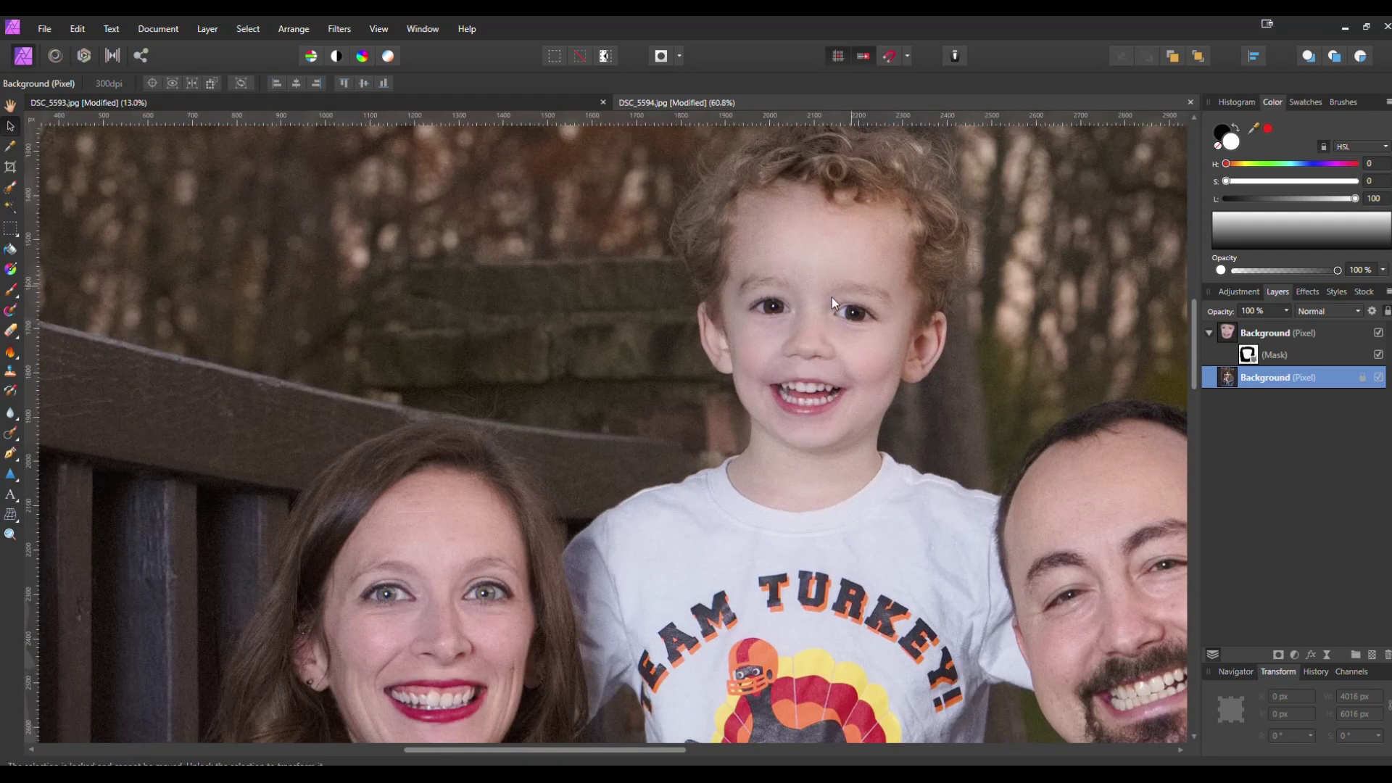
scroll(1055, 316, "up", 1)
left_click_drag(1056, 316, 936, 335)
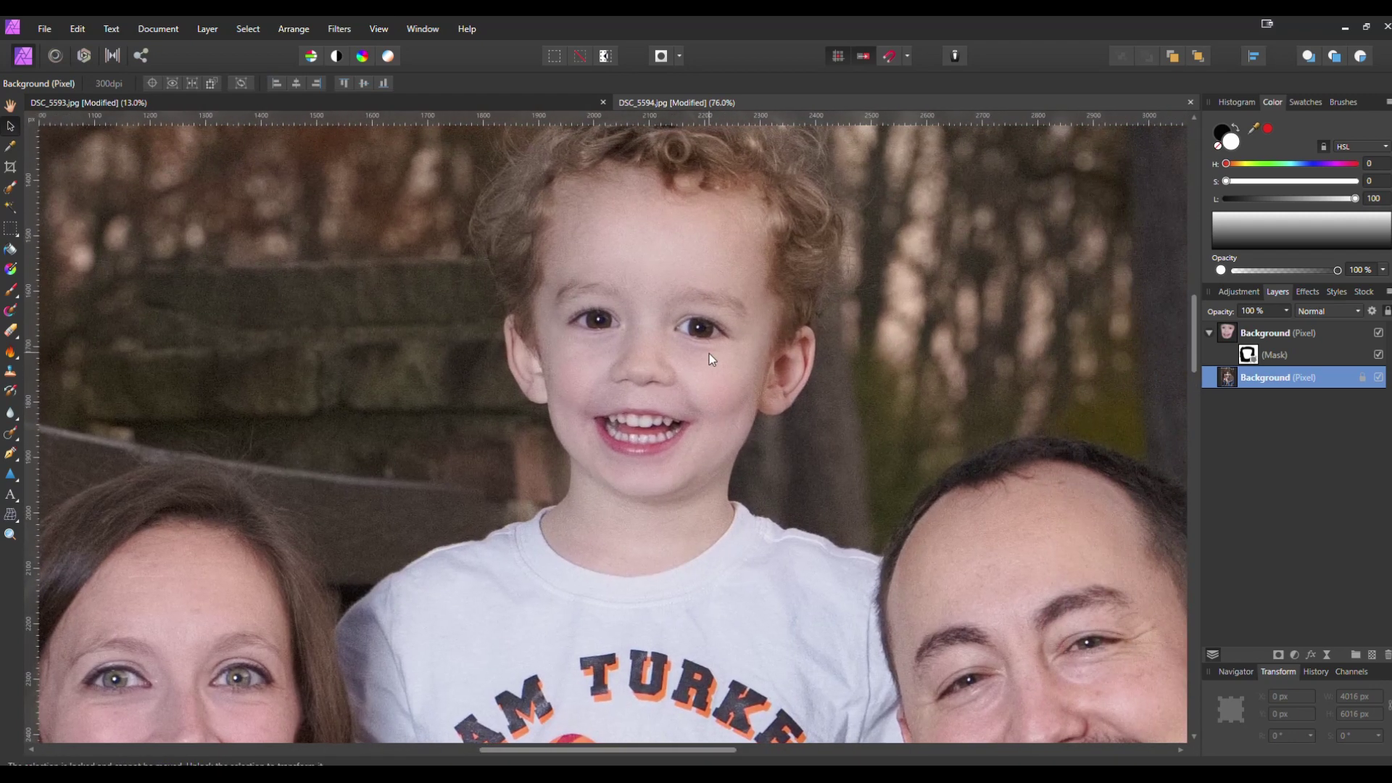
scroll(681, 415, "up", 2)
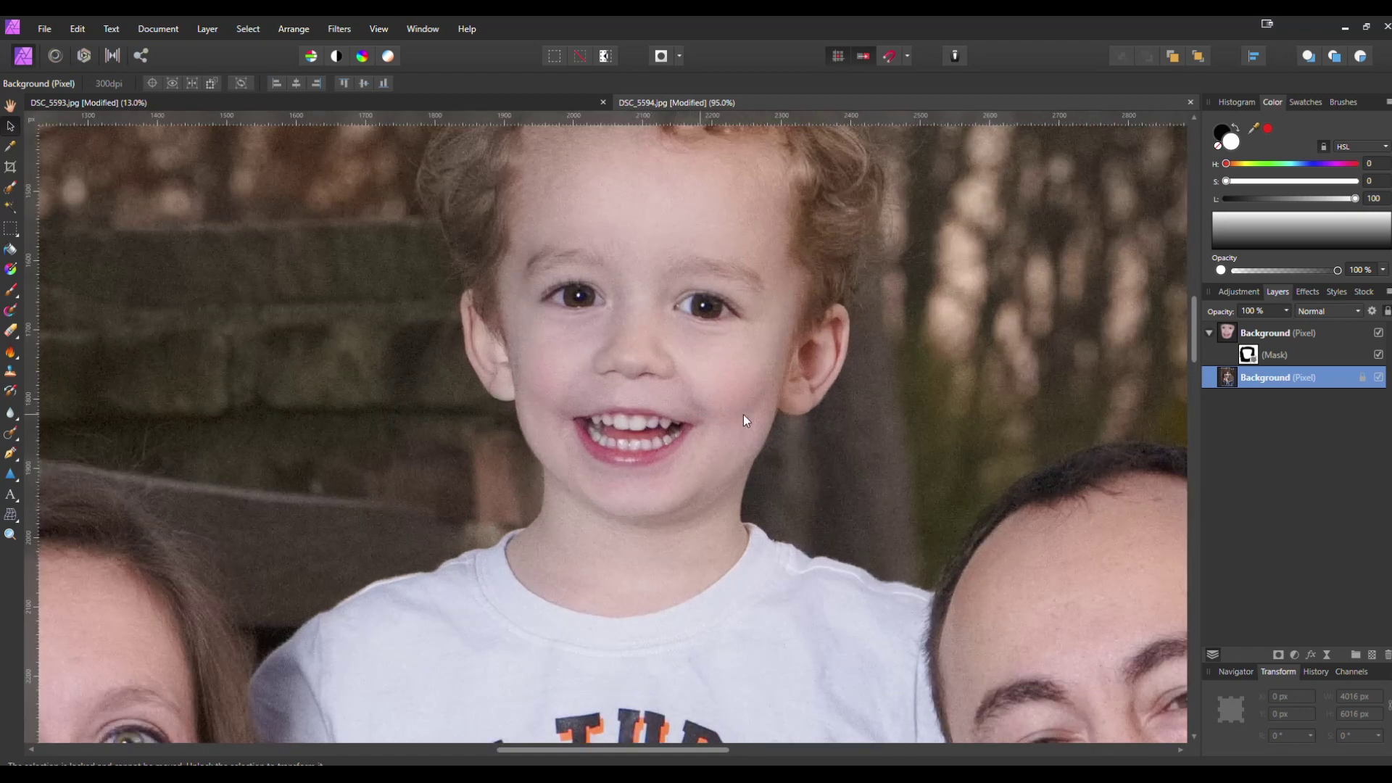
left_click(1380, 333)
left_click(1380, 333)
left_click(1380, 333)
left_click(1380, 333)
left_click(1382, 334)
left_click(1381, 334)
left_click(1382, 334)
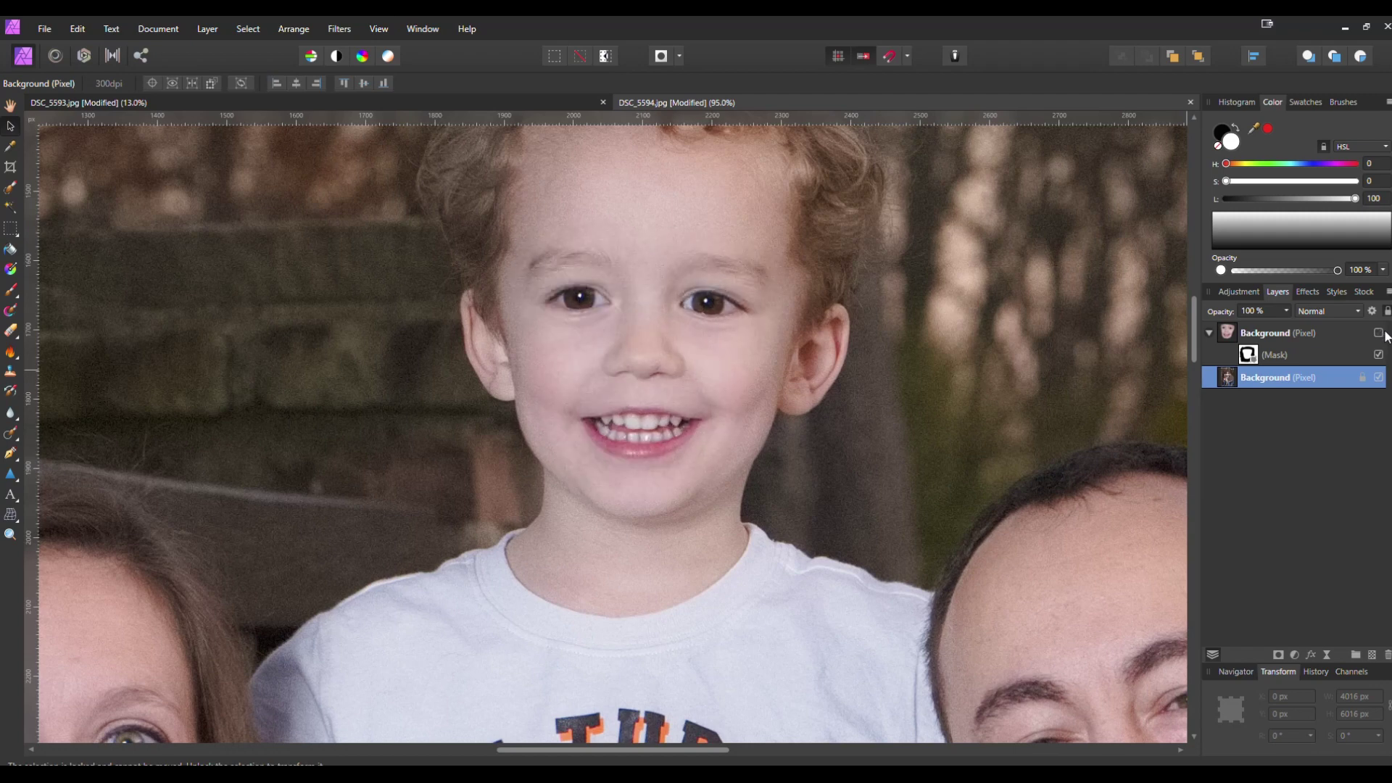
left_click(1380, 333)
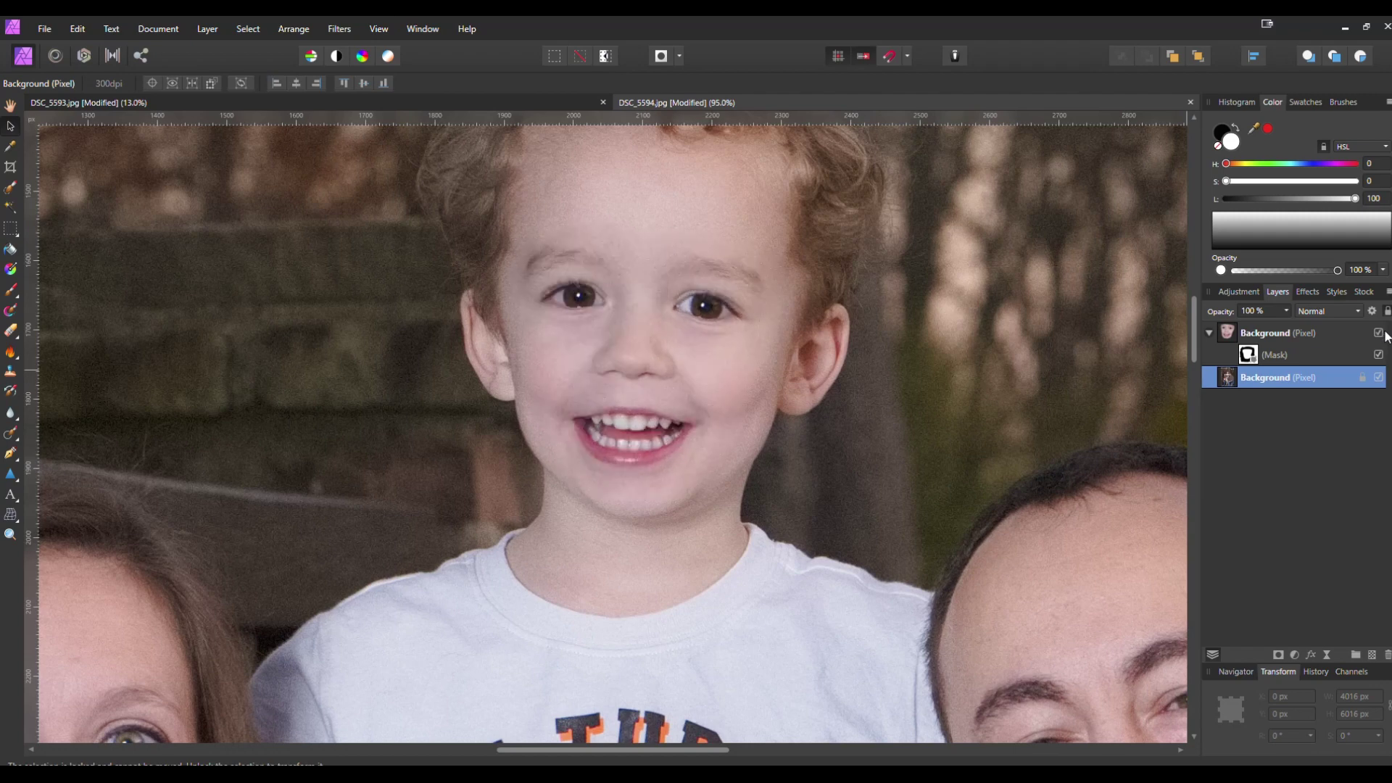
Step: Make the face layer semi-transparent and reduce its tilt to about -1.8° to align features
left_click(1277, 335)
left_click(1285, 316)
mouse_move(1290, 327)
left_mouse_down()
mouse_move(1193, 328)
mouse_move(1299, 327)
left_mouse_up()
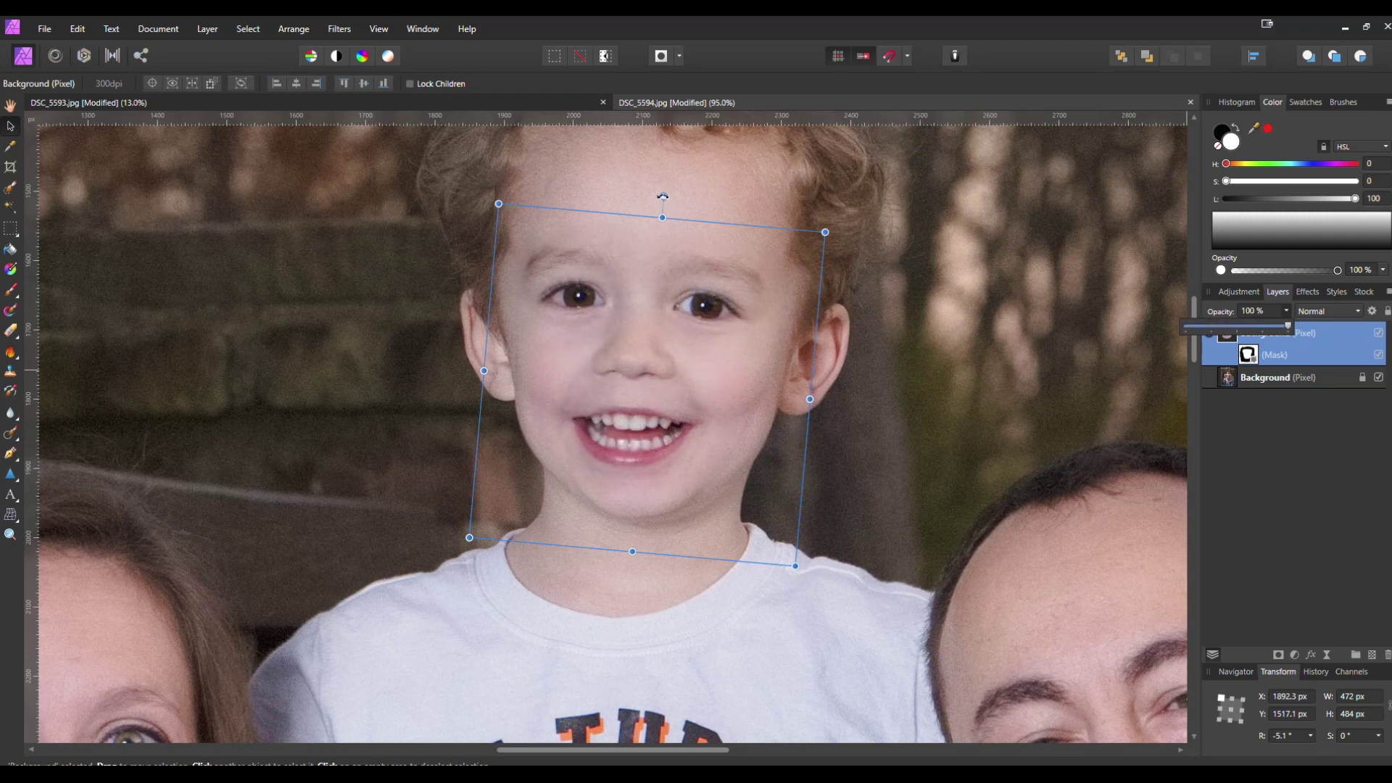
left_click_drag(664, 194, 652, 196)
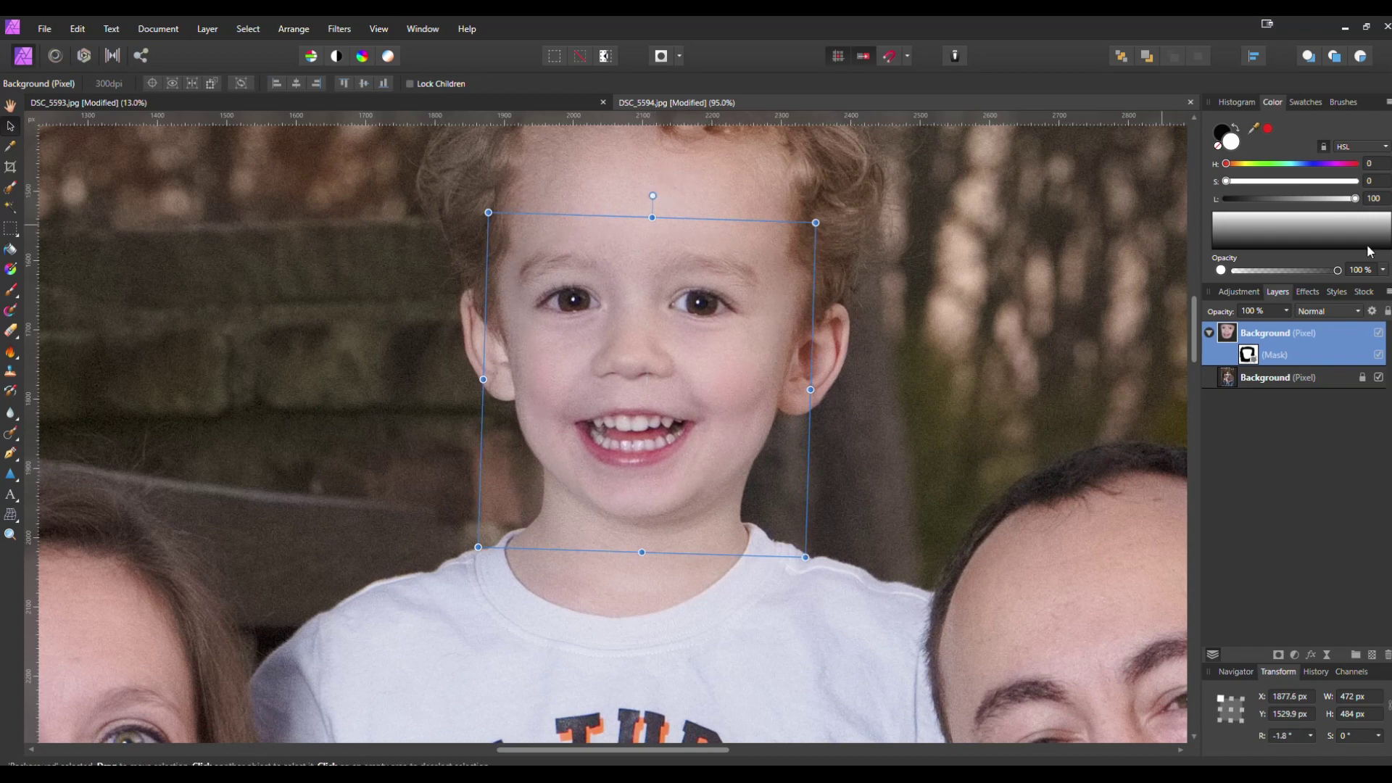
left_click(1286, 311)
left_click_drag(1290, 327, 1326, 335)
Step: Shift the pasted face right onto the boy, recheck alignment with opacity, then select the original layer
mouse_move(682, 331)
left_mouse_down()
mouse_move(732, 331)
mouse_move(681, 328)
left_mouse_up()
left_click(1286, 311)
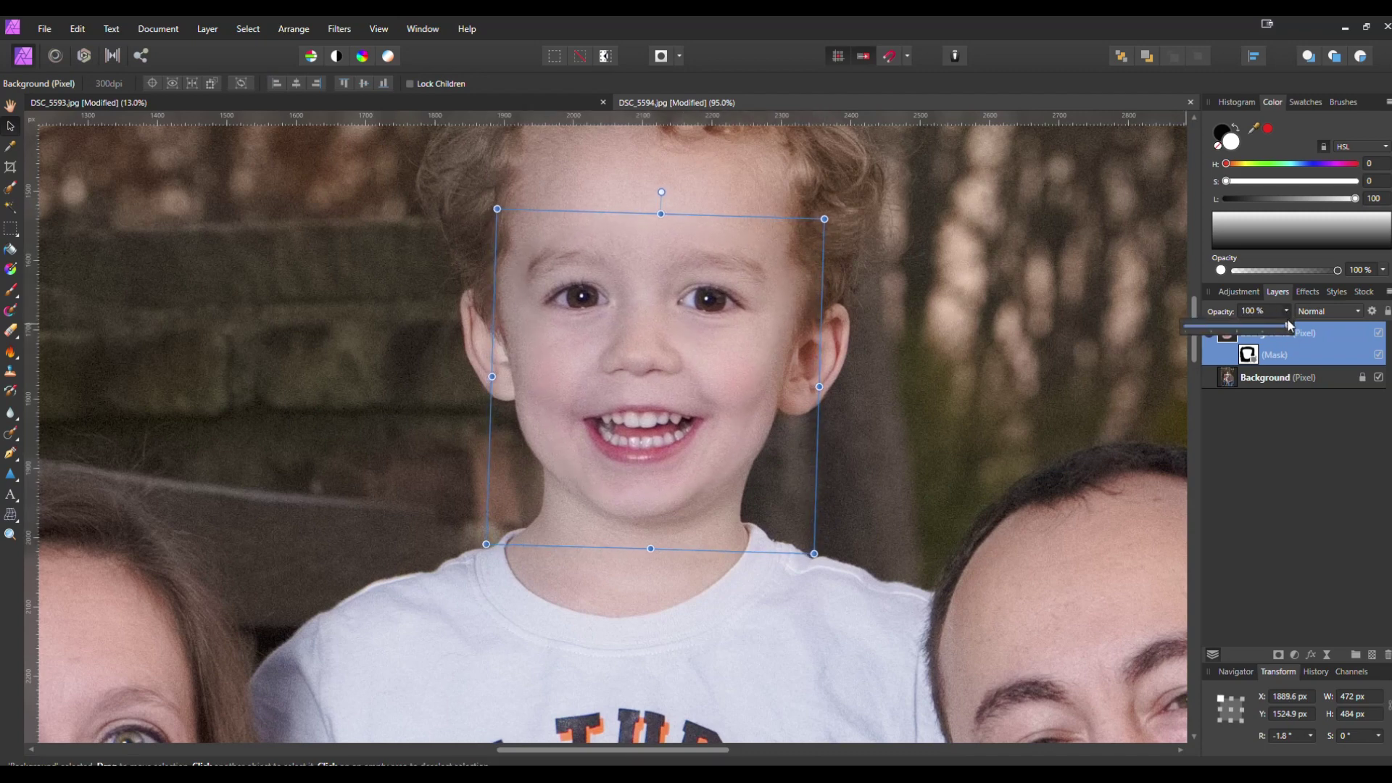
mouse_move(1289, 330)
left_mouse_down()
mouse_move(1155, 328)
mouse_move(1290, 328)
mouse_move(1178, 321)
mouse_move(1229, 307)
mouse_move(1299, 315)
mouse_move(1150, 316)
mouse_move(1299, 322)
left_mouse_up()
left_click(1007, 369)
scroll(1004, 372, "down", 5)
Step: Zoom out to the whole photo, clear the layer selection and bring up JPEG Export Settings at quality 100
scroll(1002, 373, "down", 4)
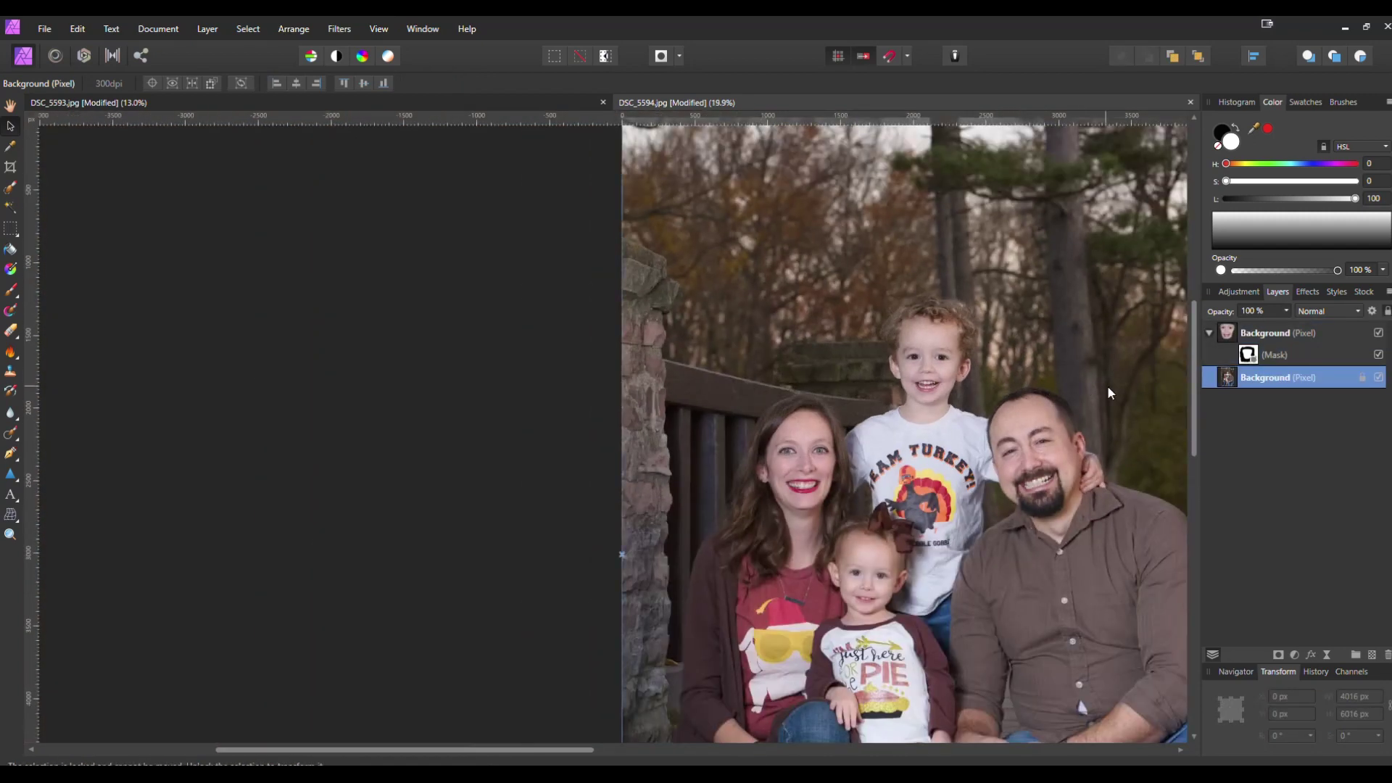
scroll(915, 325, "down", 3)
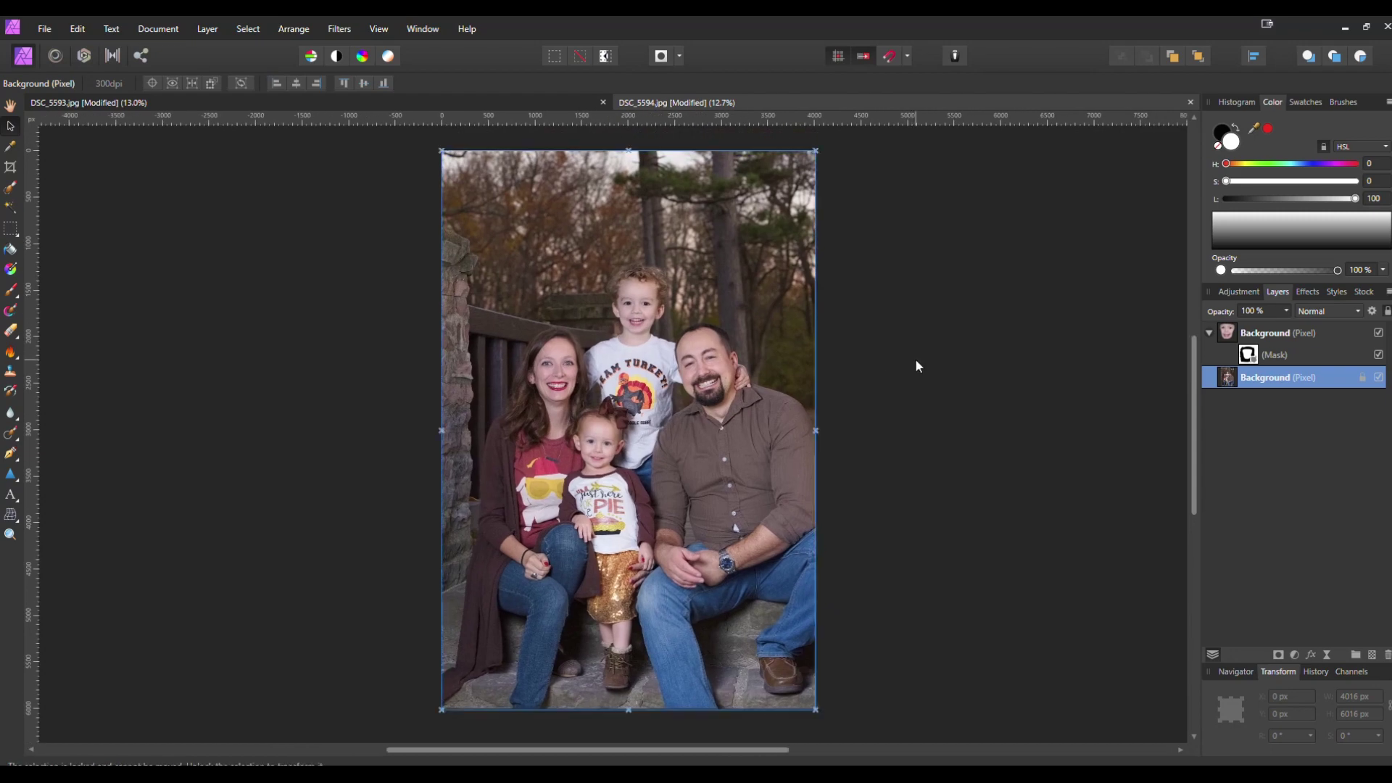
scroll(629, 306, "up", 7)
scroll(731, 315, "down", 5)
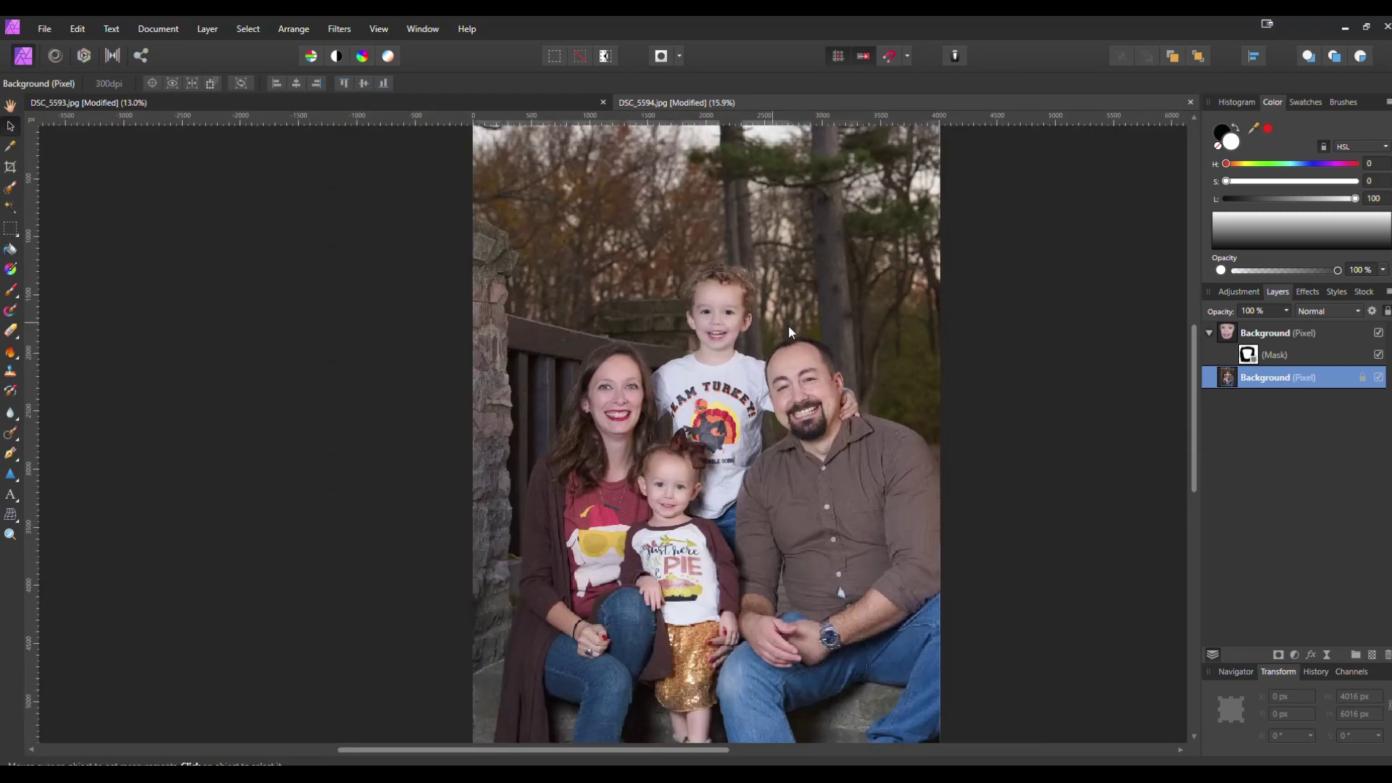
left_click(960, 349)
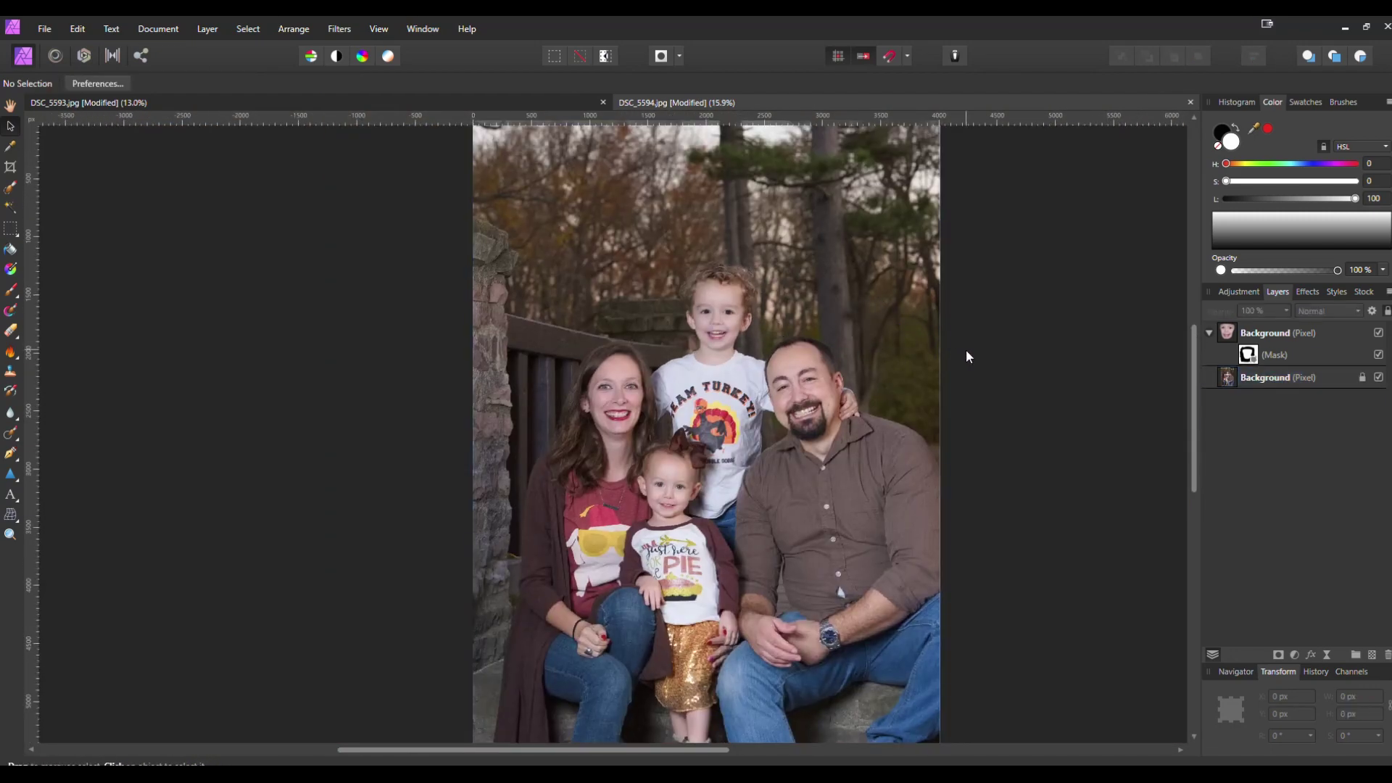
key("ctrl+alt+shift+s")
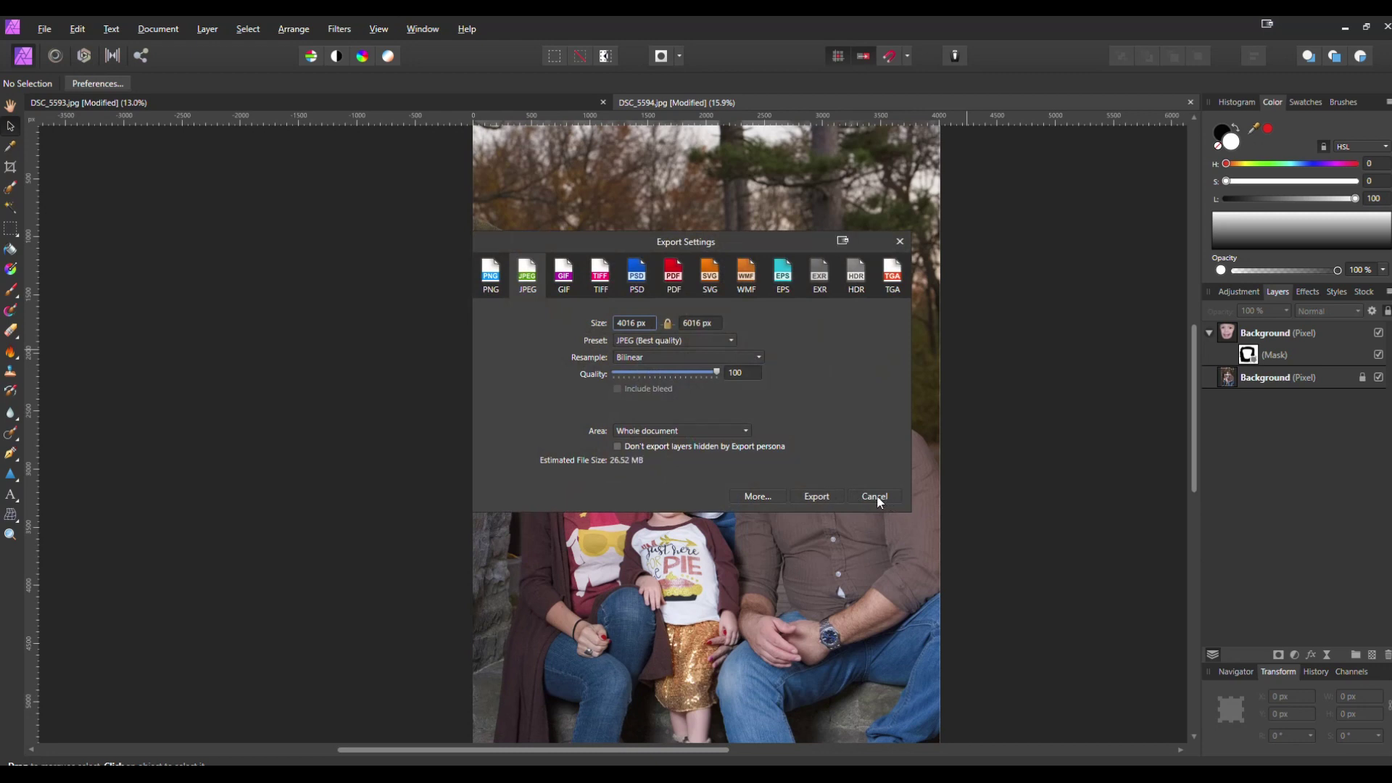
Step: Save the JPEG export in the AFFIN folder as 'DSC_55940 combined 2'
left_click(817, 496)
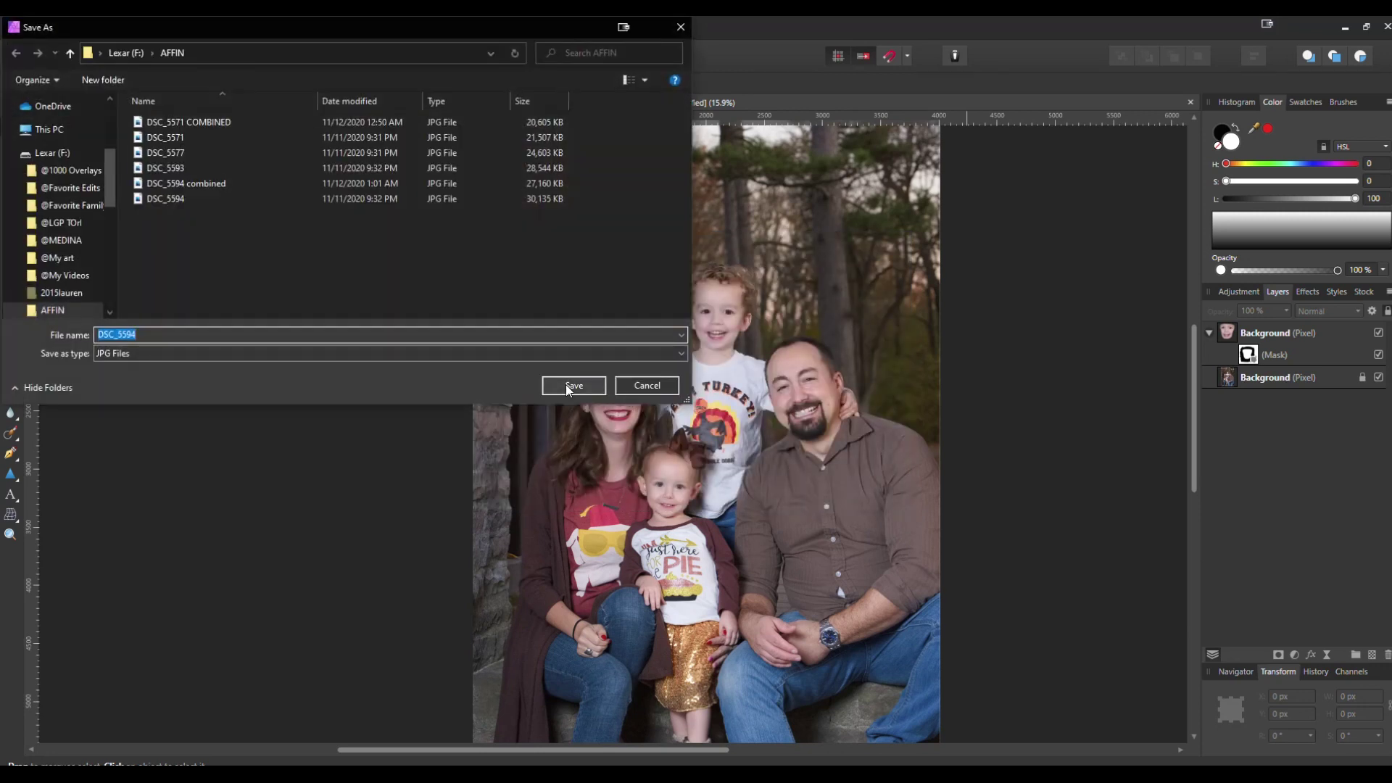
left_click(281, 334)
type("0")
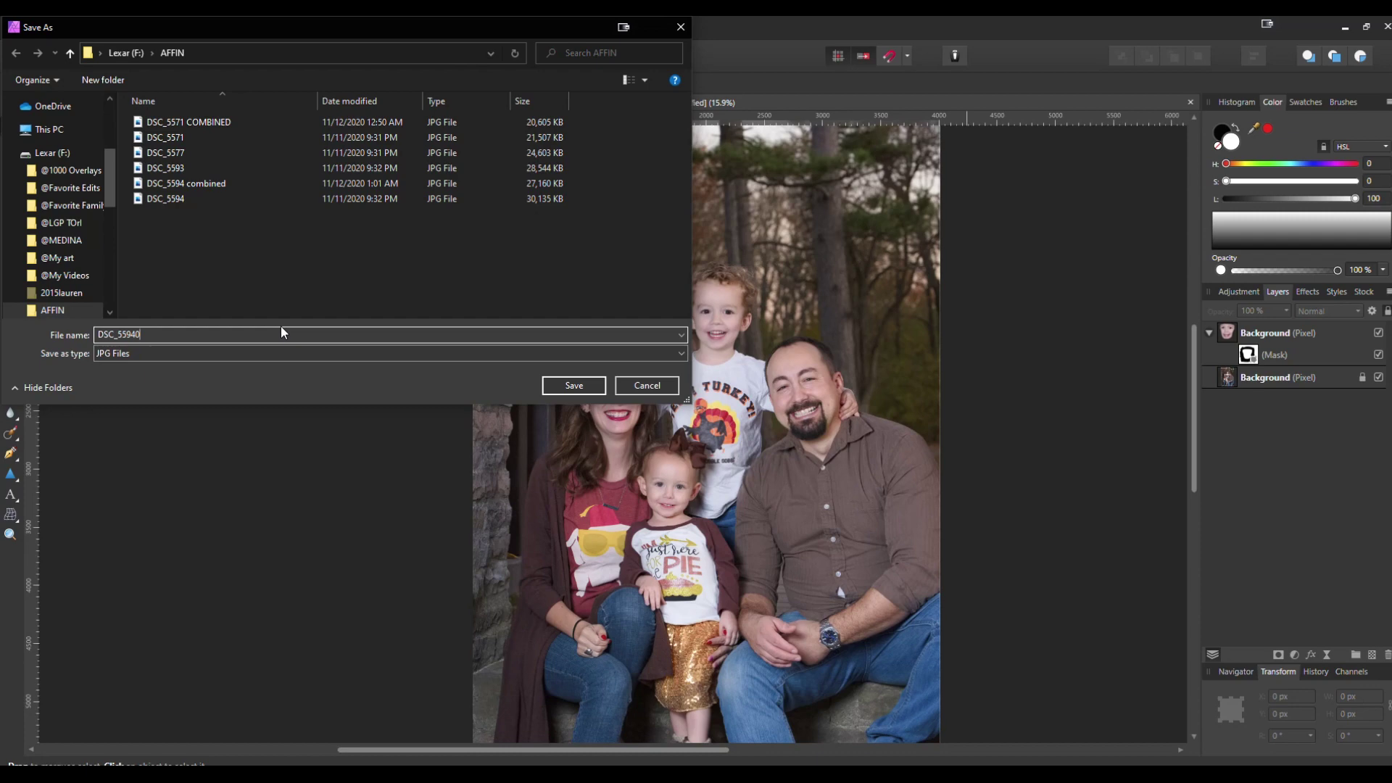
type(" combined 2")
key("Return")
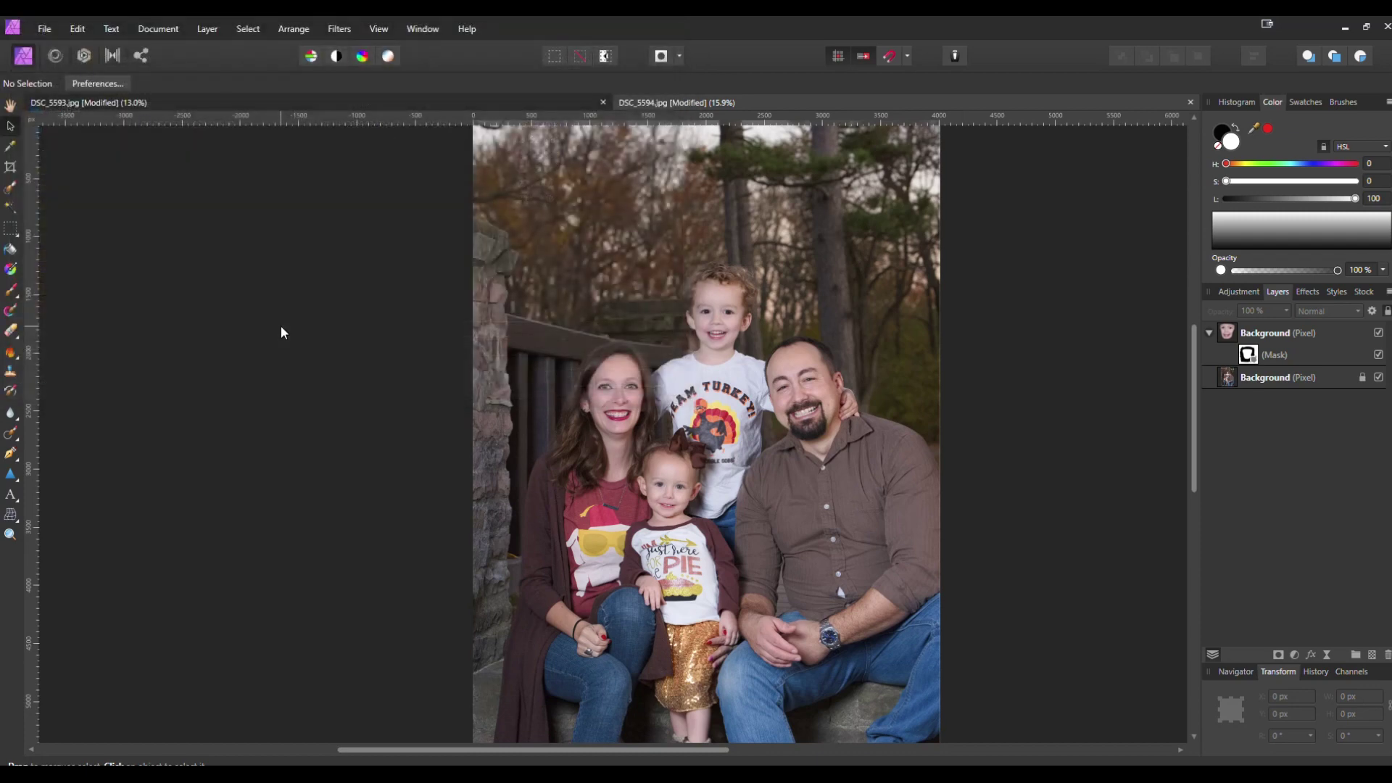